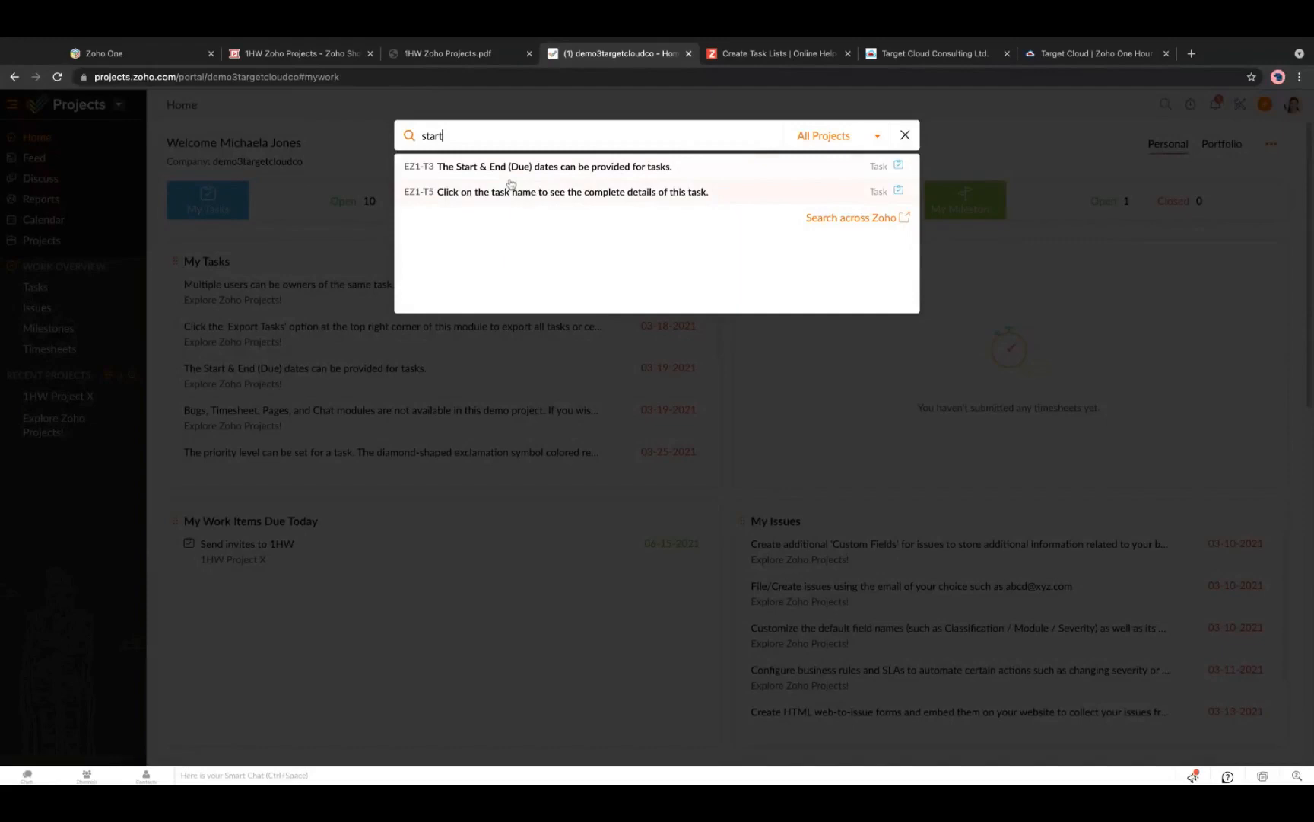
# Search across all projects for "1hw".
pyautogui.doubleClick(481, 139)
pyautogui.write('1')
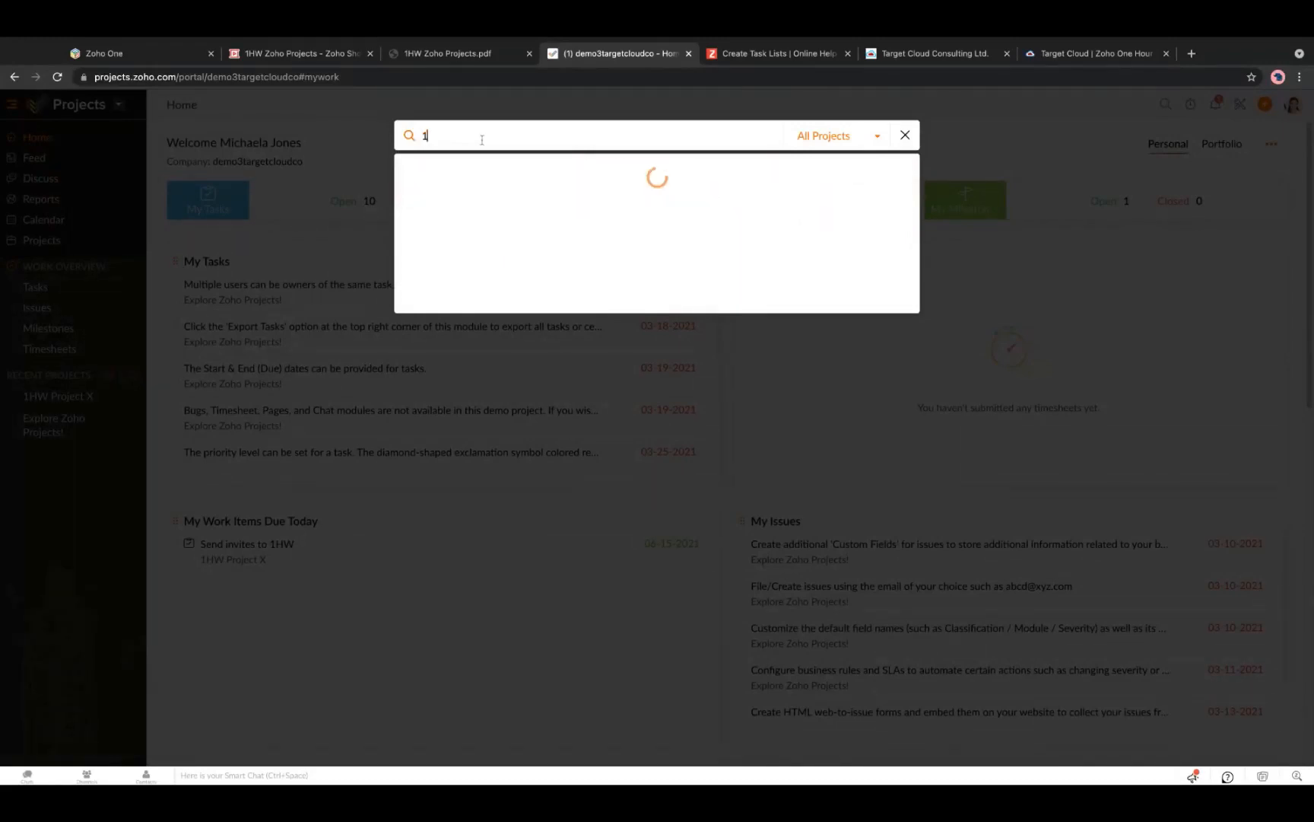
pyautogui.write('hw')
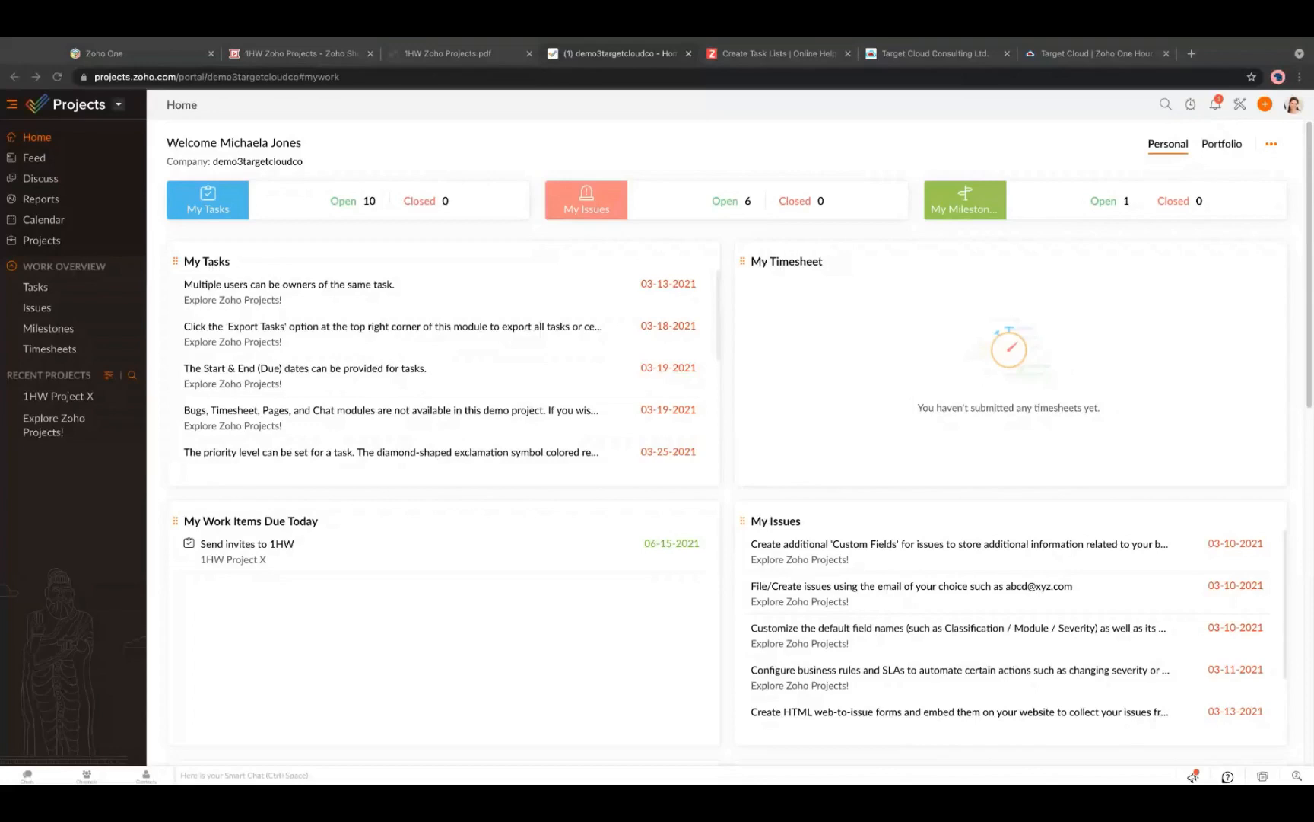
# Find the "Send invites to 1HW" task with the search term "1hw" and start a timer for it.
pyautogui.click(1191, 105)
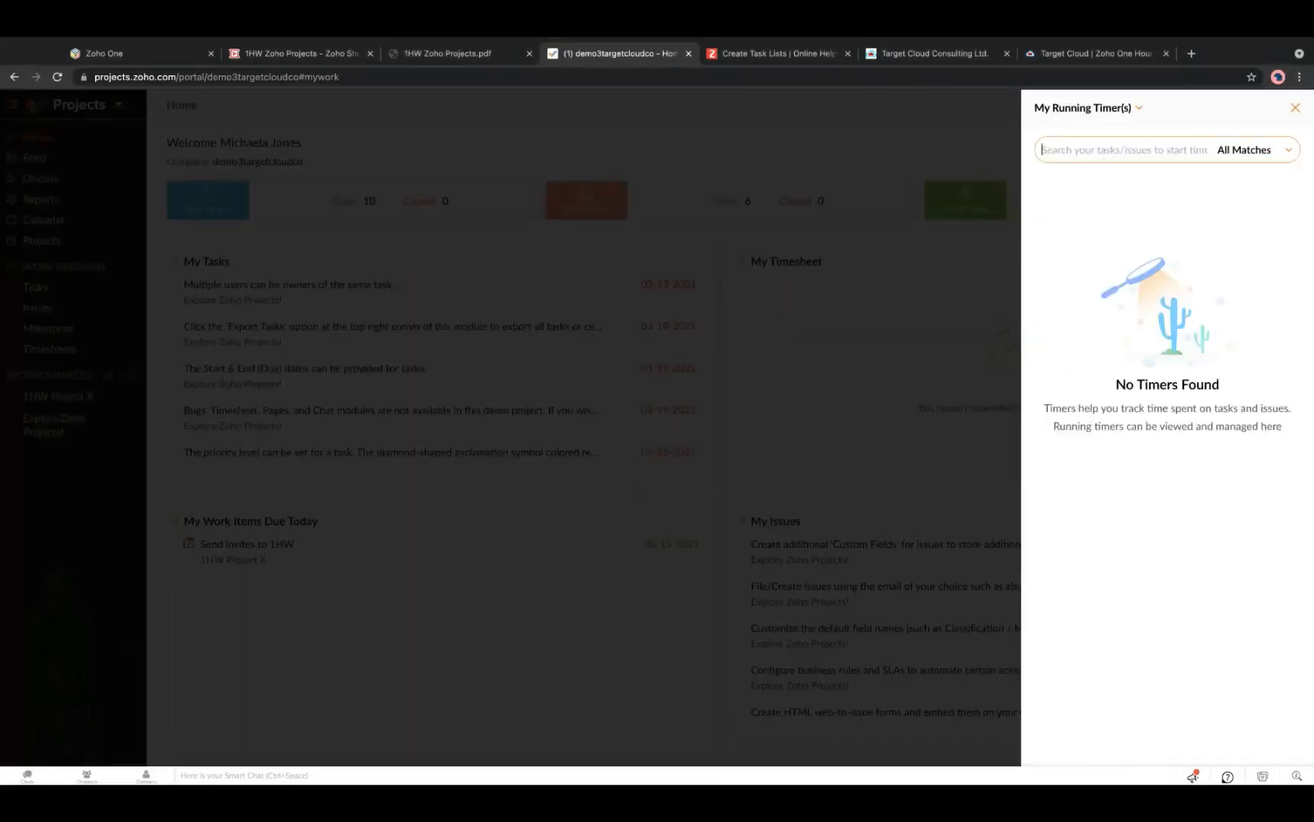
pyautogui.write('1hw')
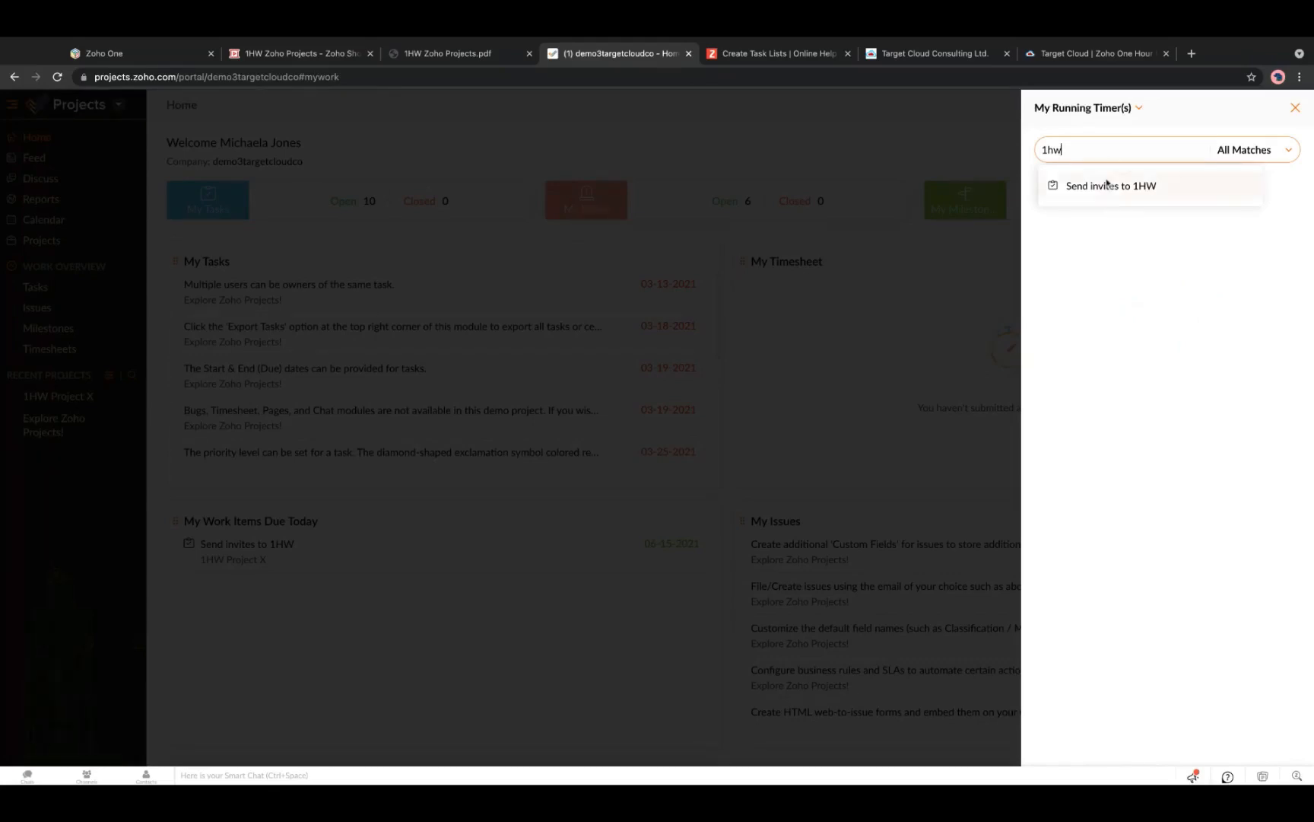
pyautogui.moveTo(1120, 186)
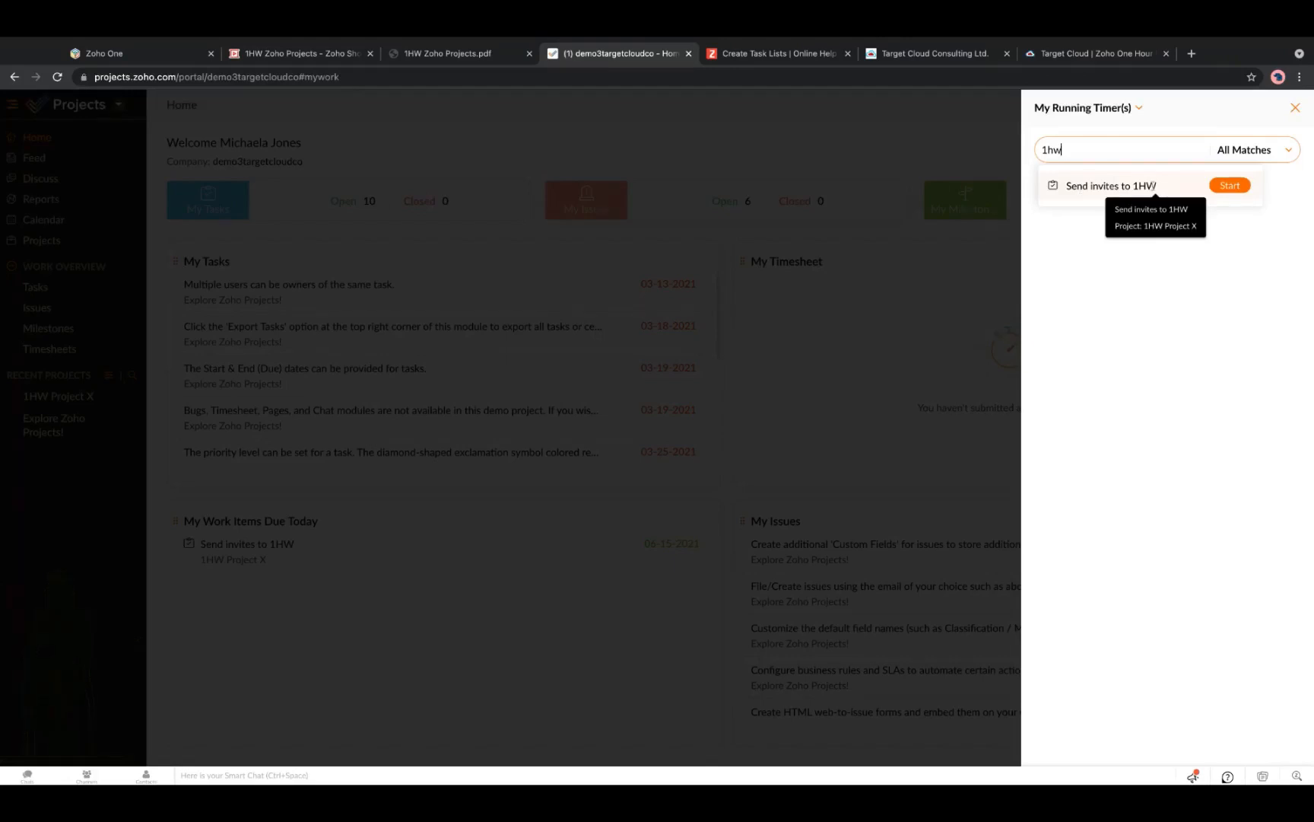
pyautogui.click(1230, 184)
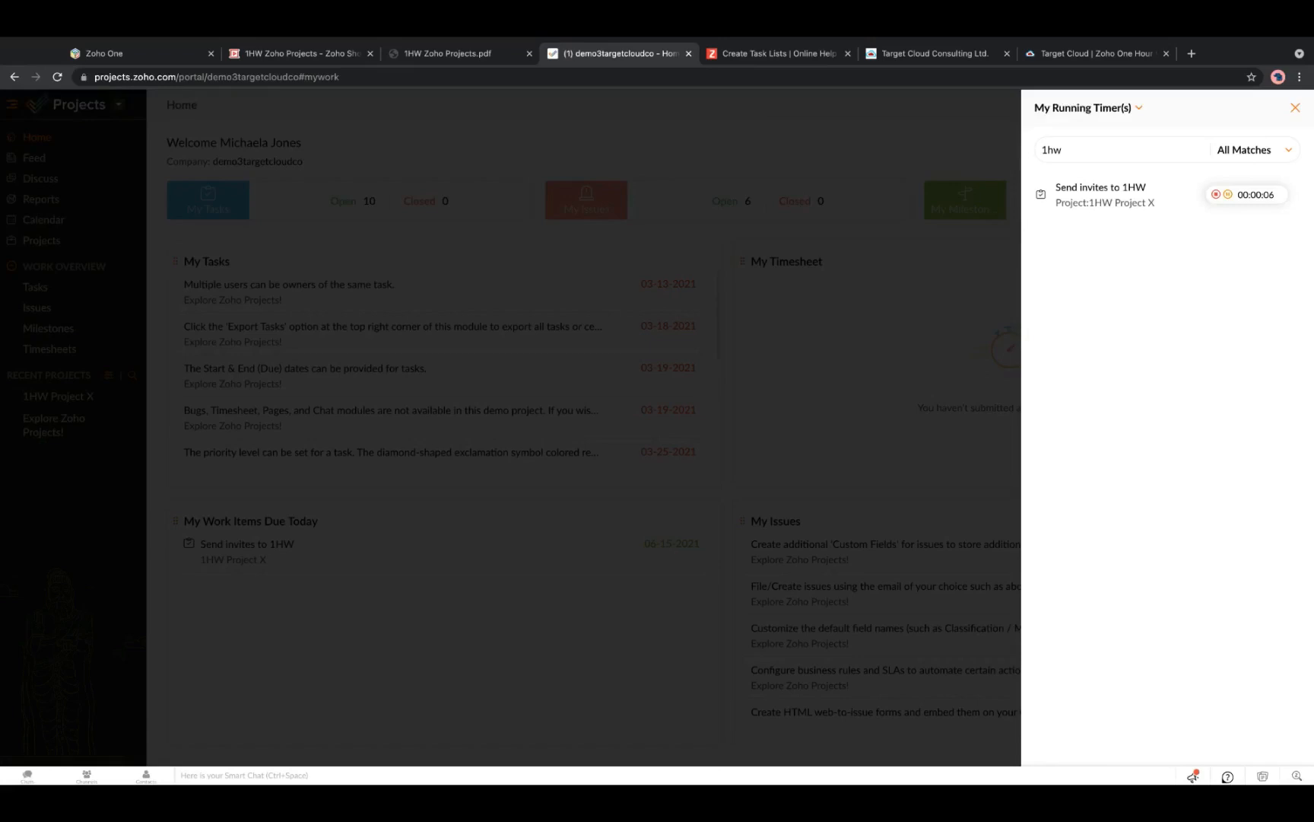
# Pause and resume the timer on "Send invites to 1HW", and stop it to log the time.
pyautogui.click(1227, 195)
pyautogui.click(1228, 195)
pyautogui.click(1215, 194)
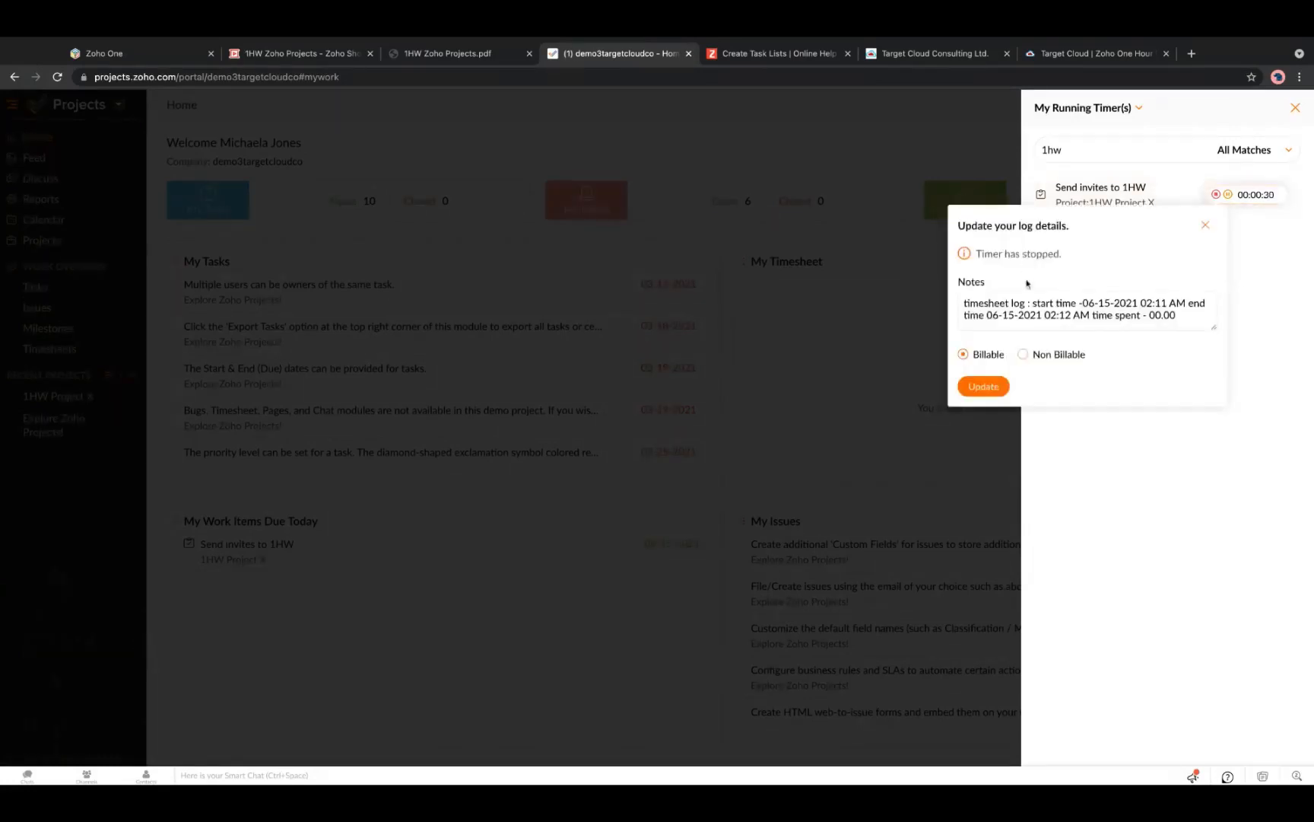
# Insert "Working on 1HW." at the start of the timer log's notes, save the billable log, and check the running timers.
pyautogui.click(964, 304)
pyautogui.write('Wo')
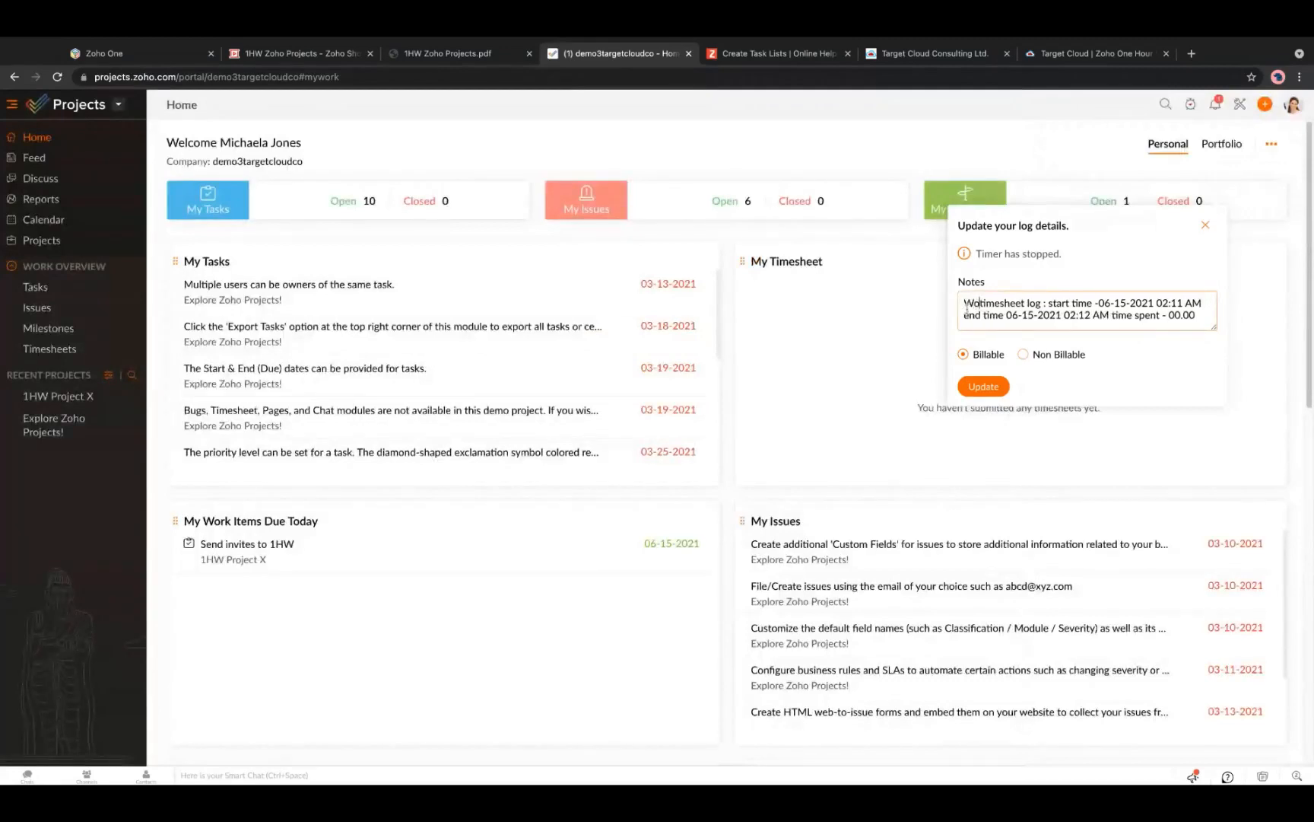
pyautogui.write('rking on 1HW')
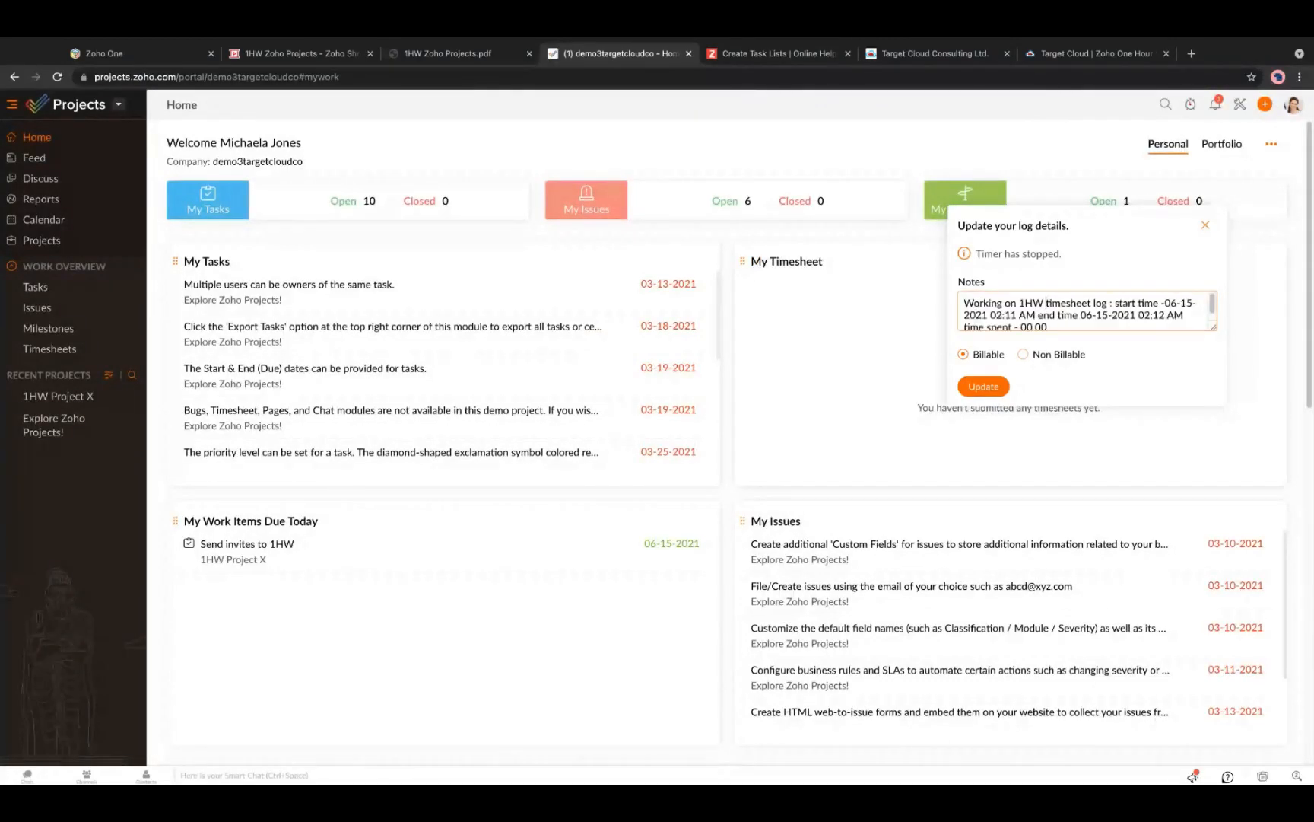
pyautogui.press('BackSpace')
pyautogui.write('.')
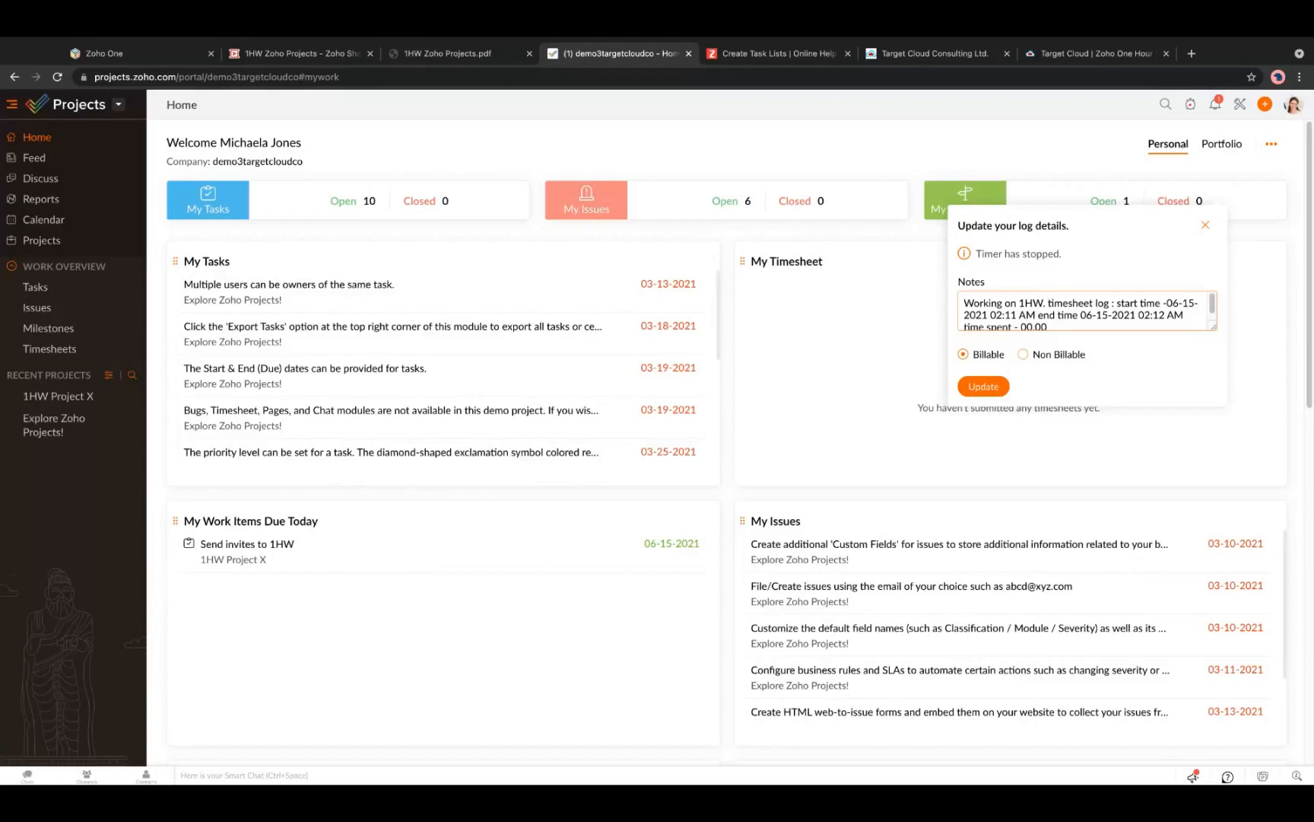
pyautogui.click(985, 387)
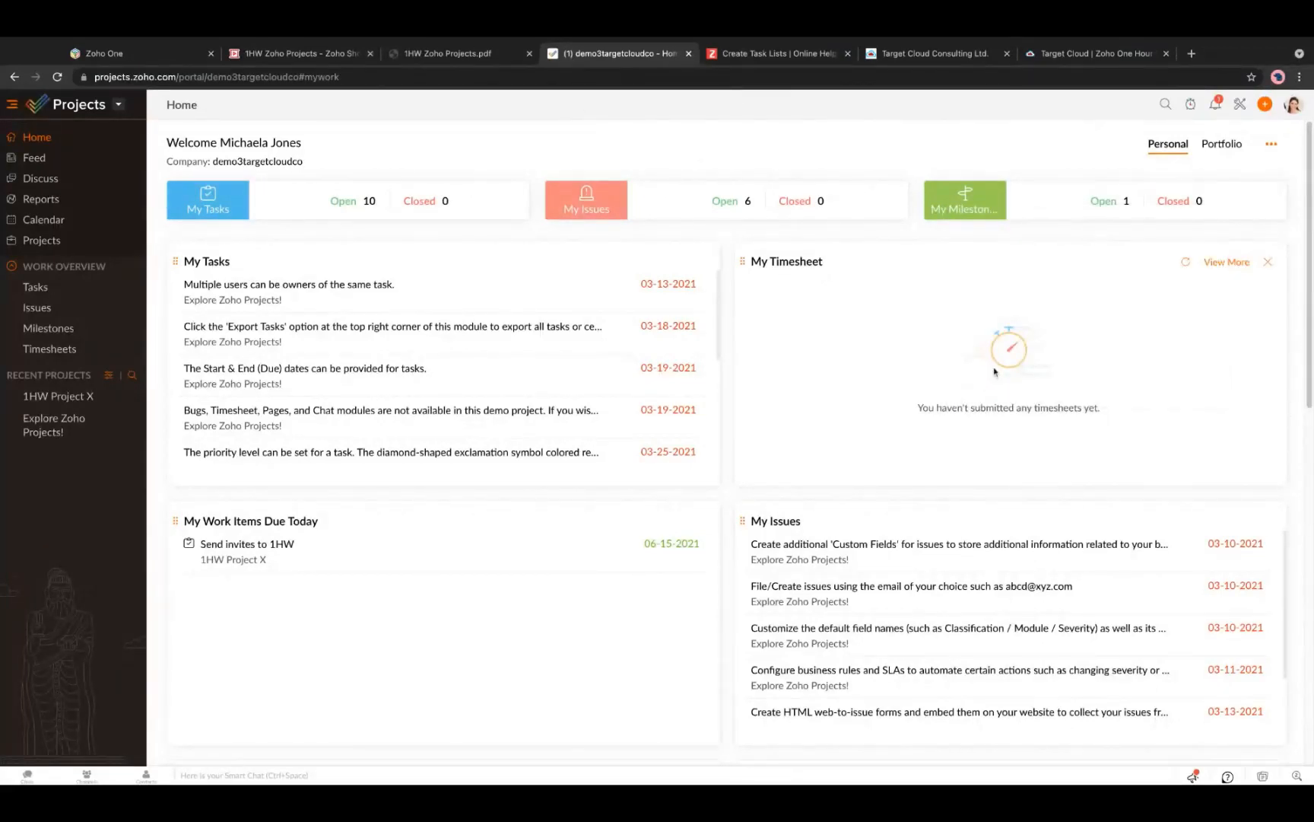
pyautogui.click(1191, 105)
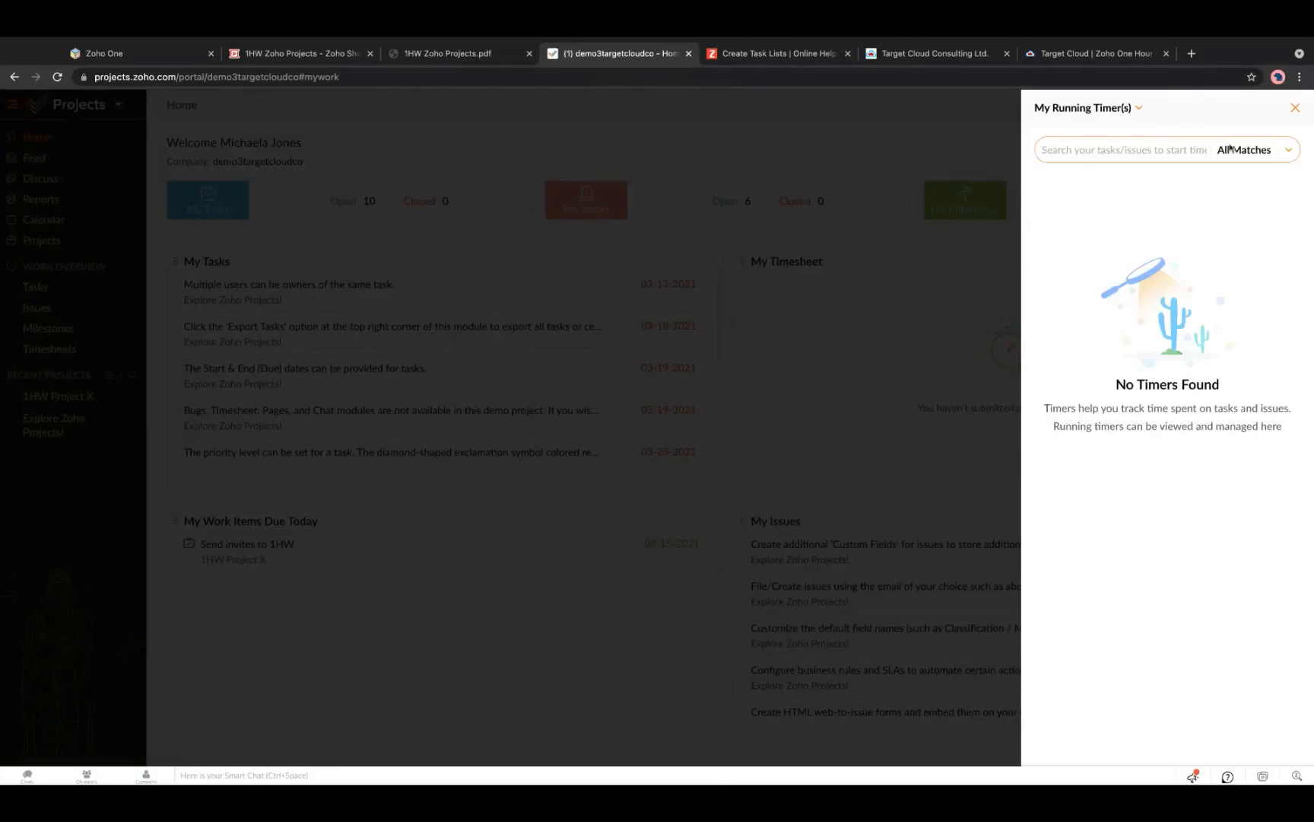
pyautogui.click(1294, 109)
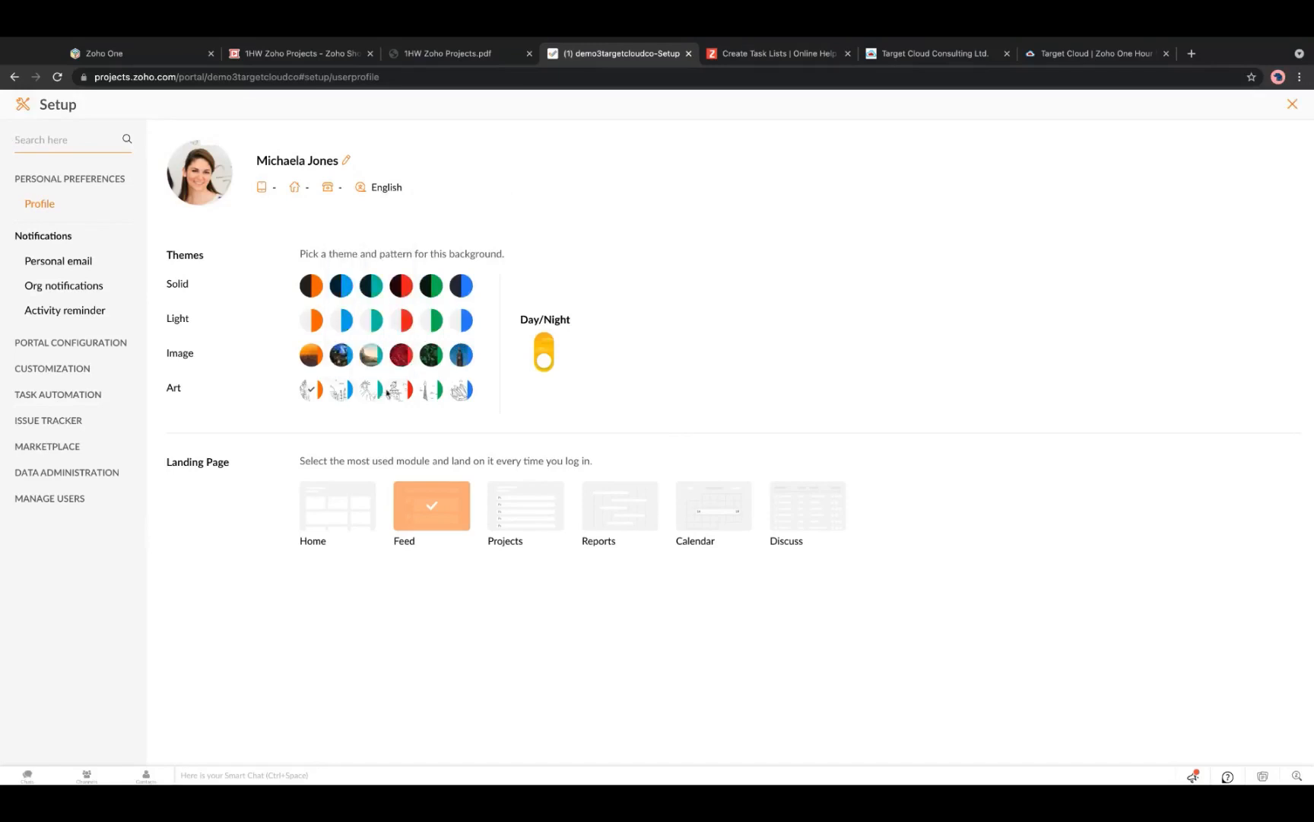
# Apply the teal Statue of Liberty Art theme to the profile, save it and leave Setup.
pyautogui.click(372, 389)
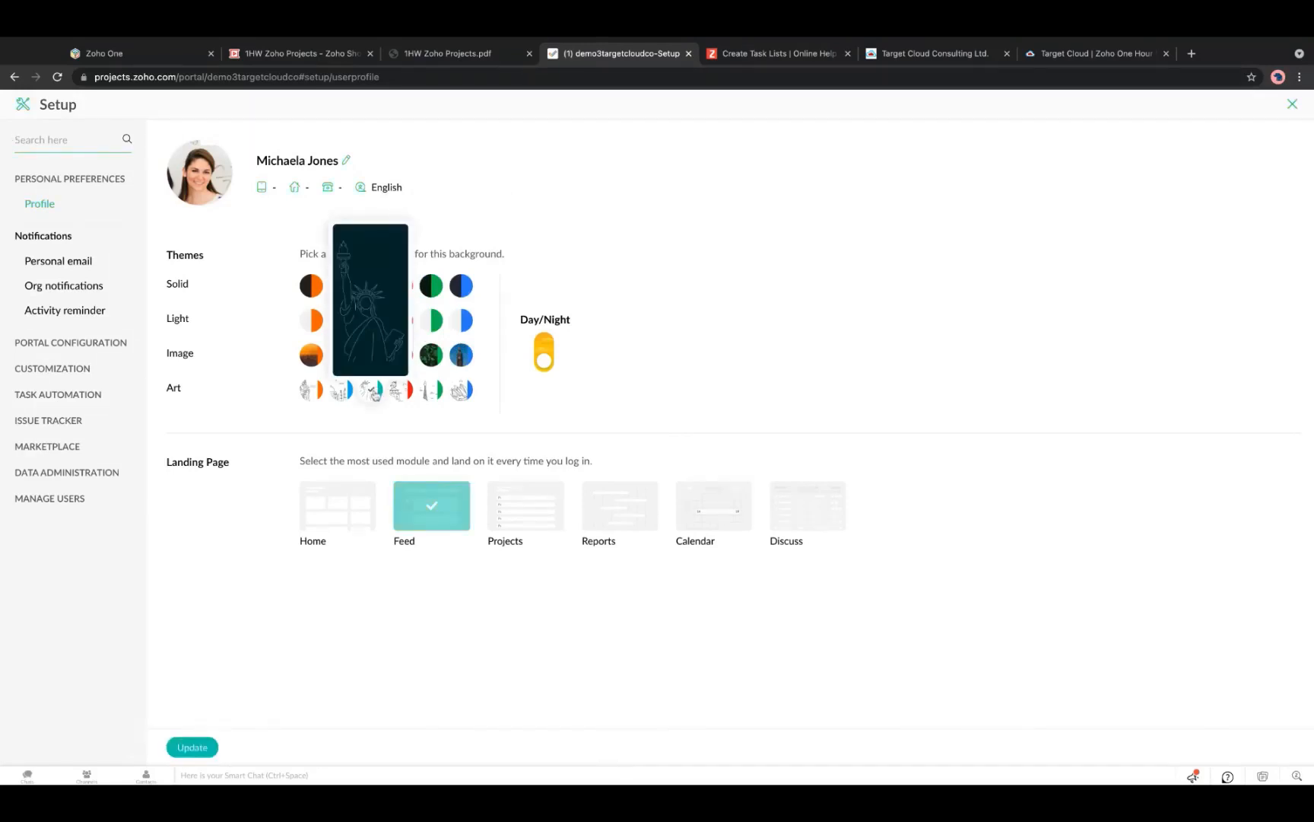
pyautogui.click(192, 747)
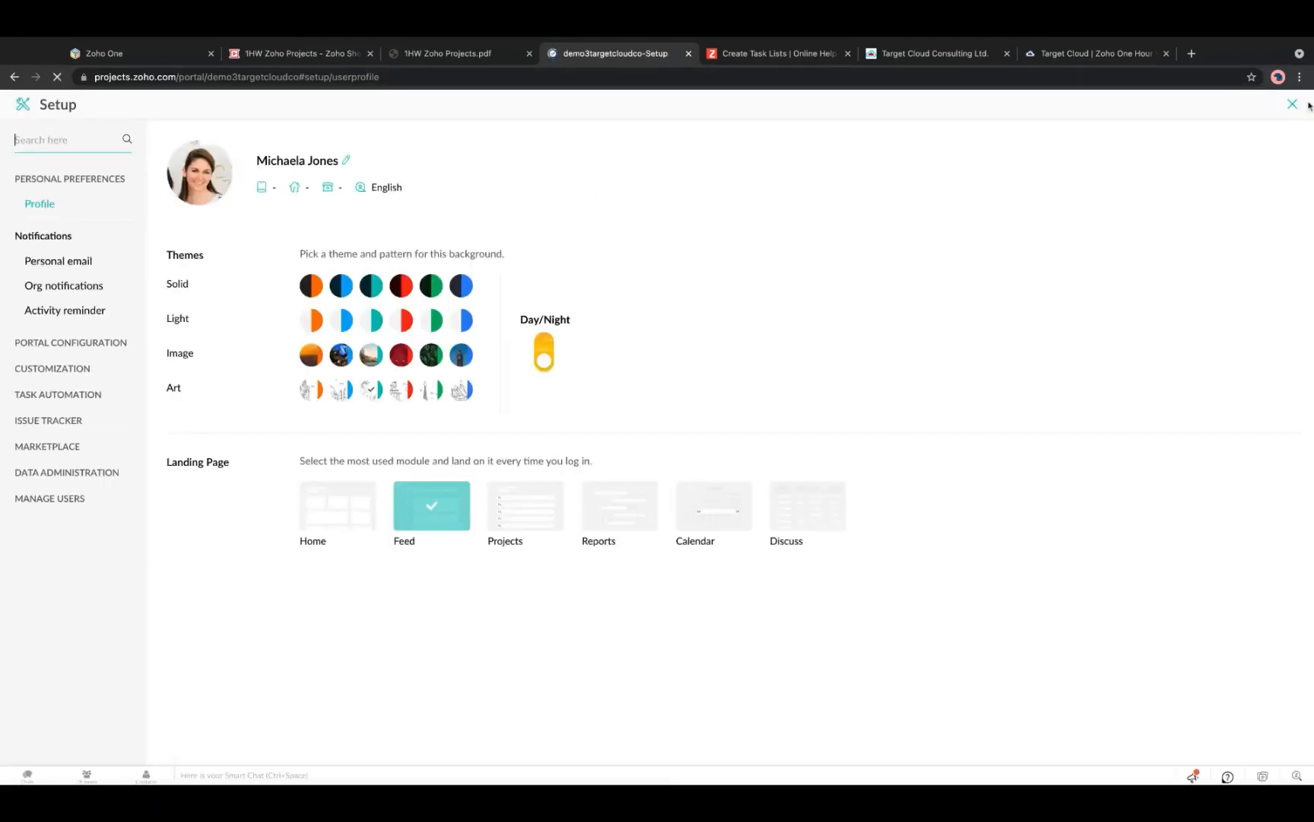
pyautogui.click(1293, 106)
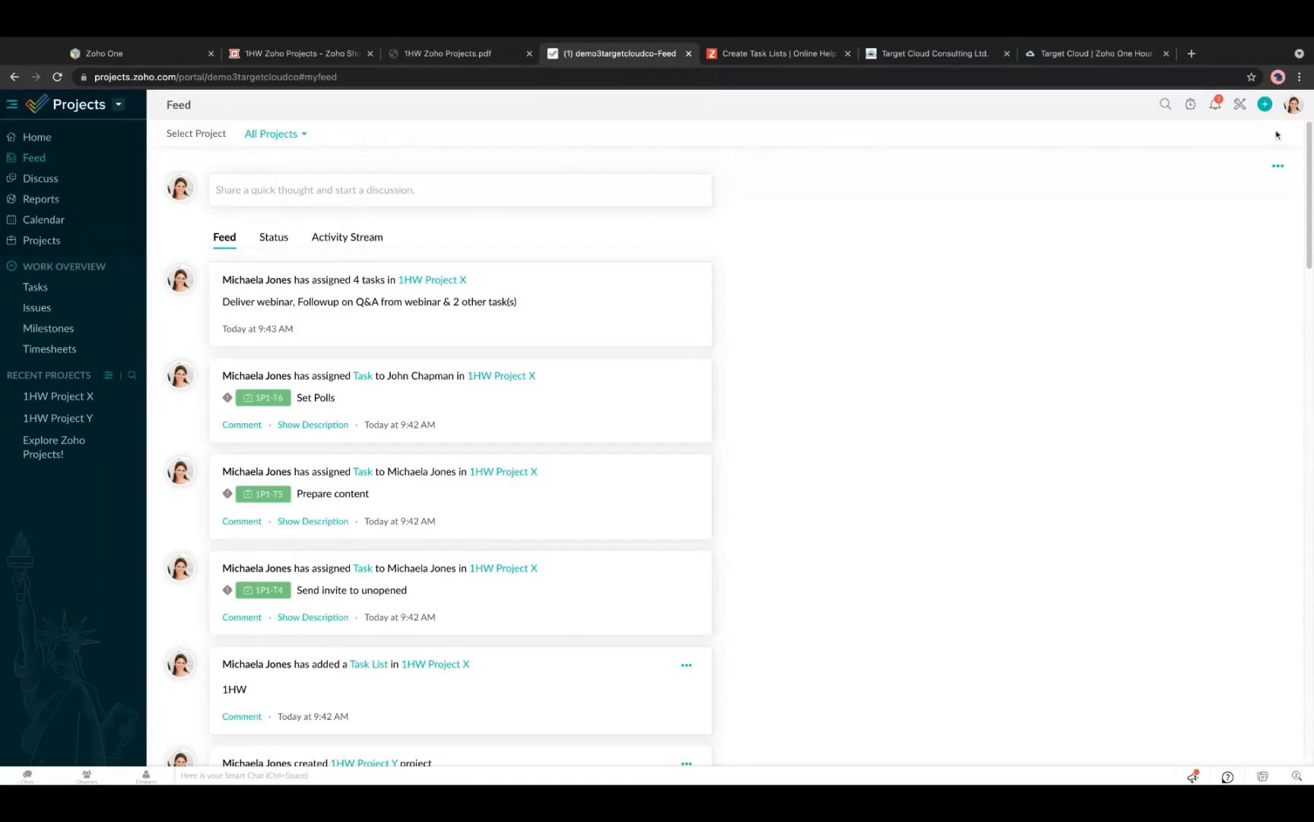
# Start a new task in 1HW Project X named "Quick add" and enter a description beginning with "I need".
pyautogui.click(1265, 104)
pyautogui.click(982, 454)
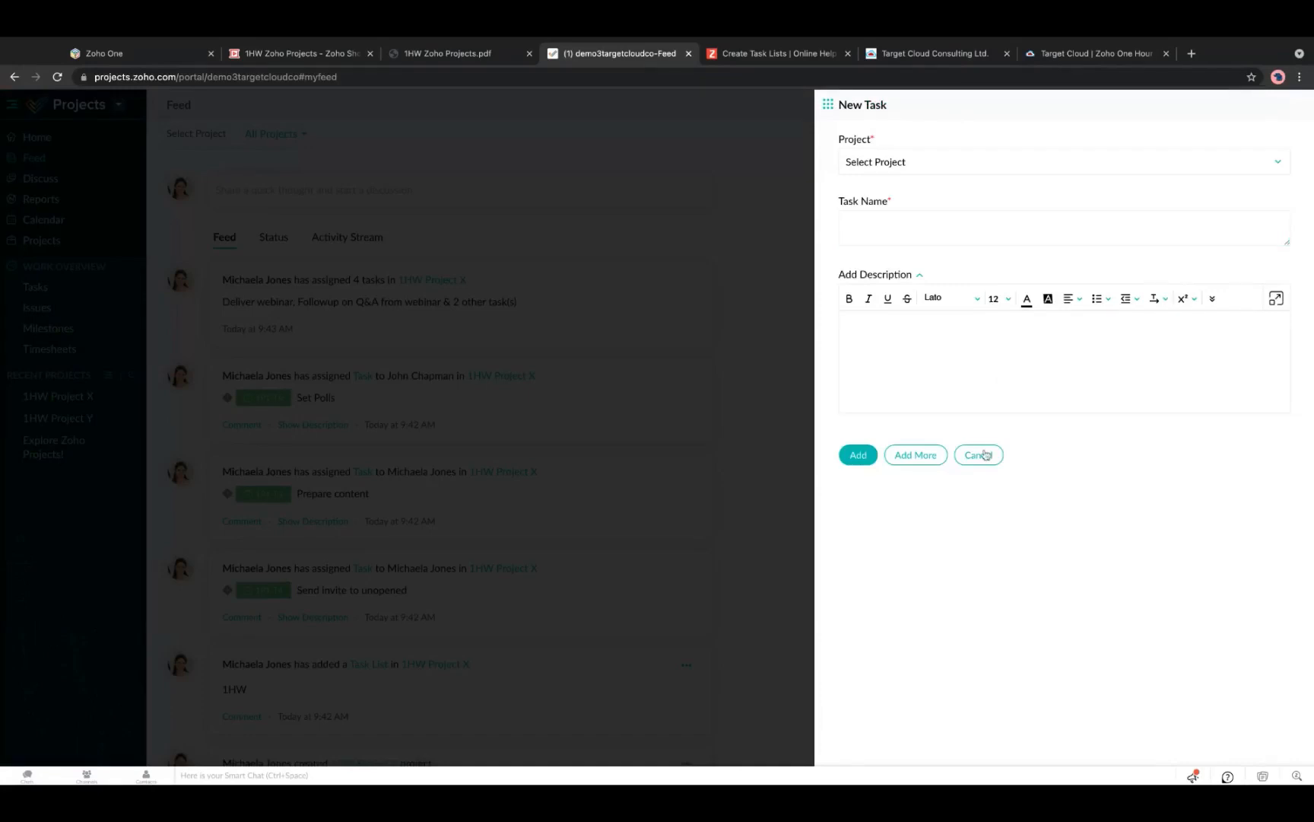
pyautogui.click(918, 162)
pyautogui.click(919, 238)
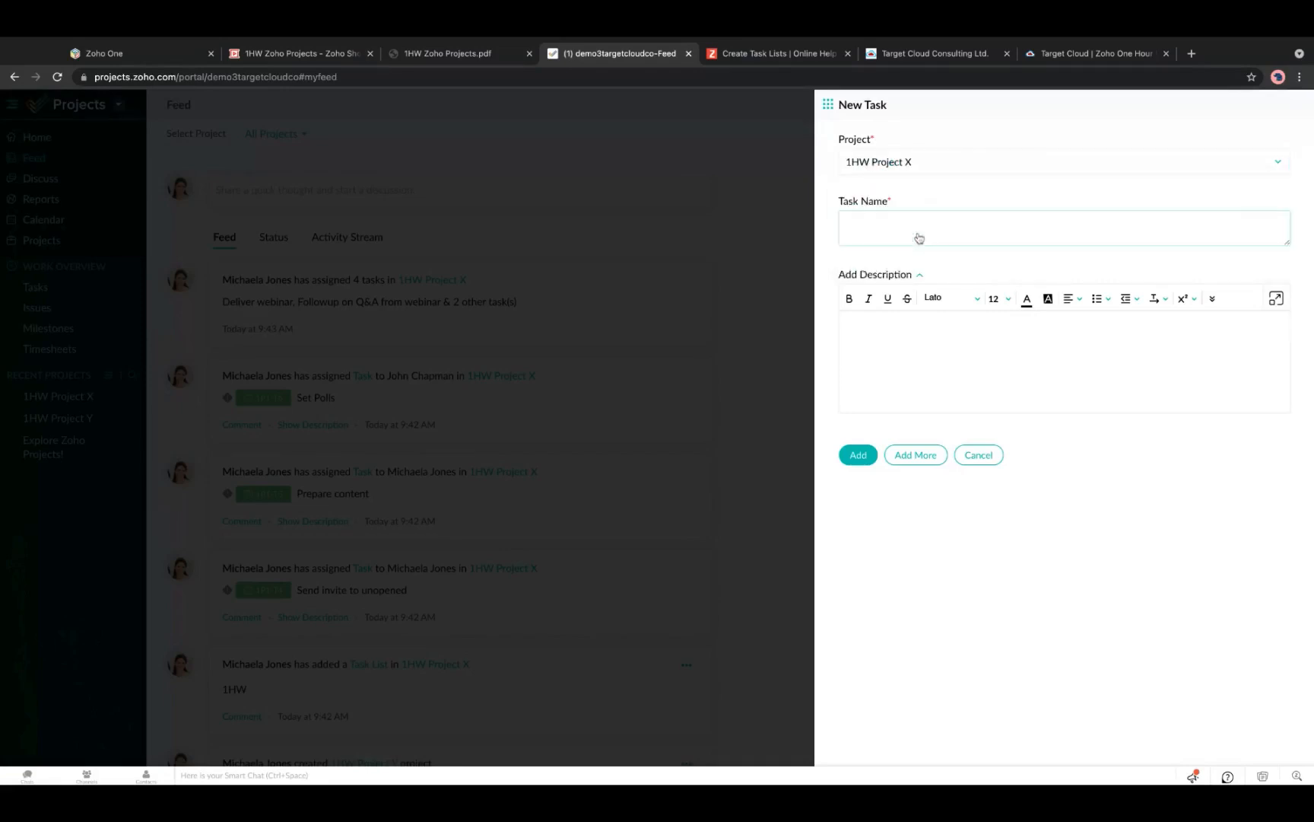
pyautogui.click(907, 226)
pyautogui.write('Qu')
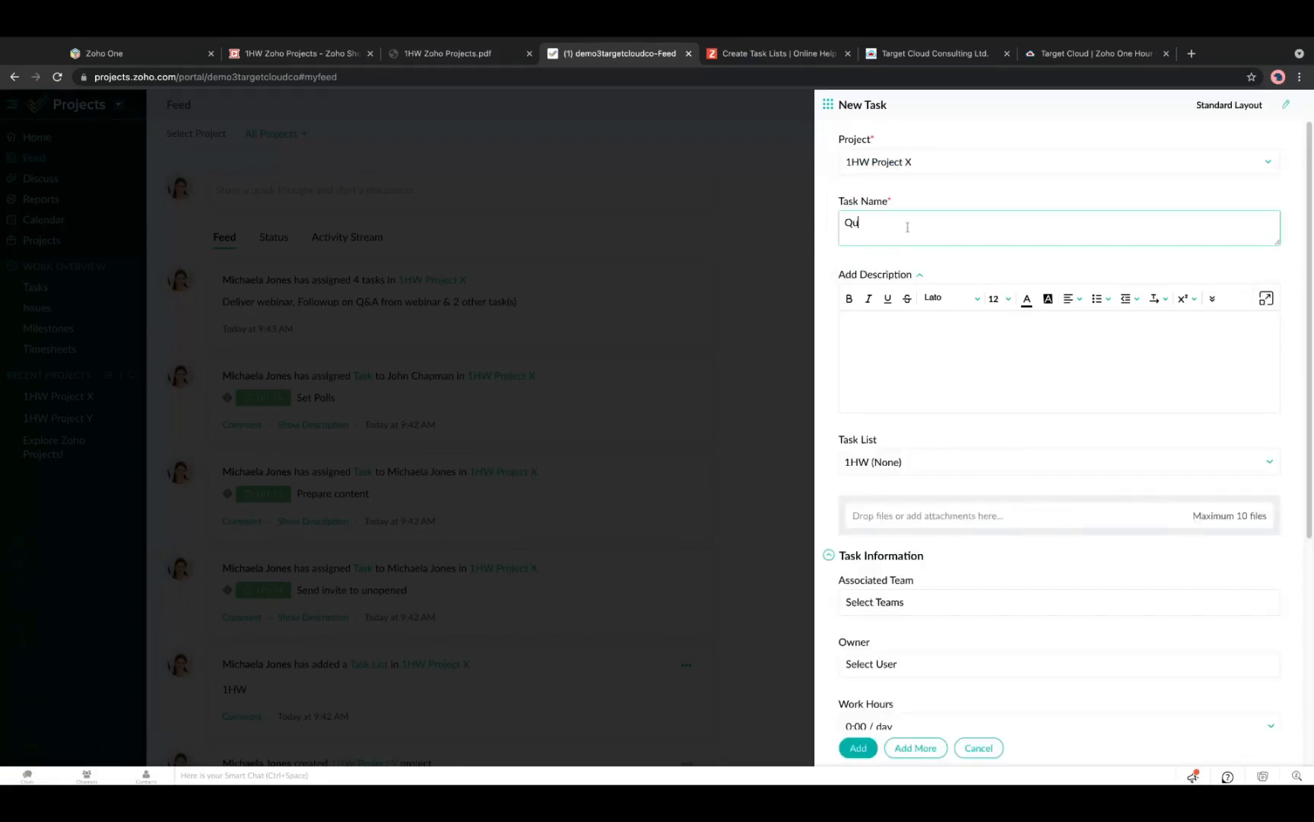
pyautogui.write('ick add')
pyautogui.click(905, 362)
pyautogui.write('I need t')
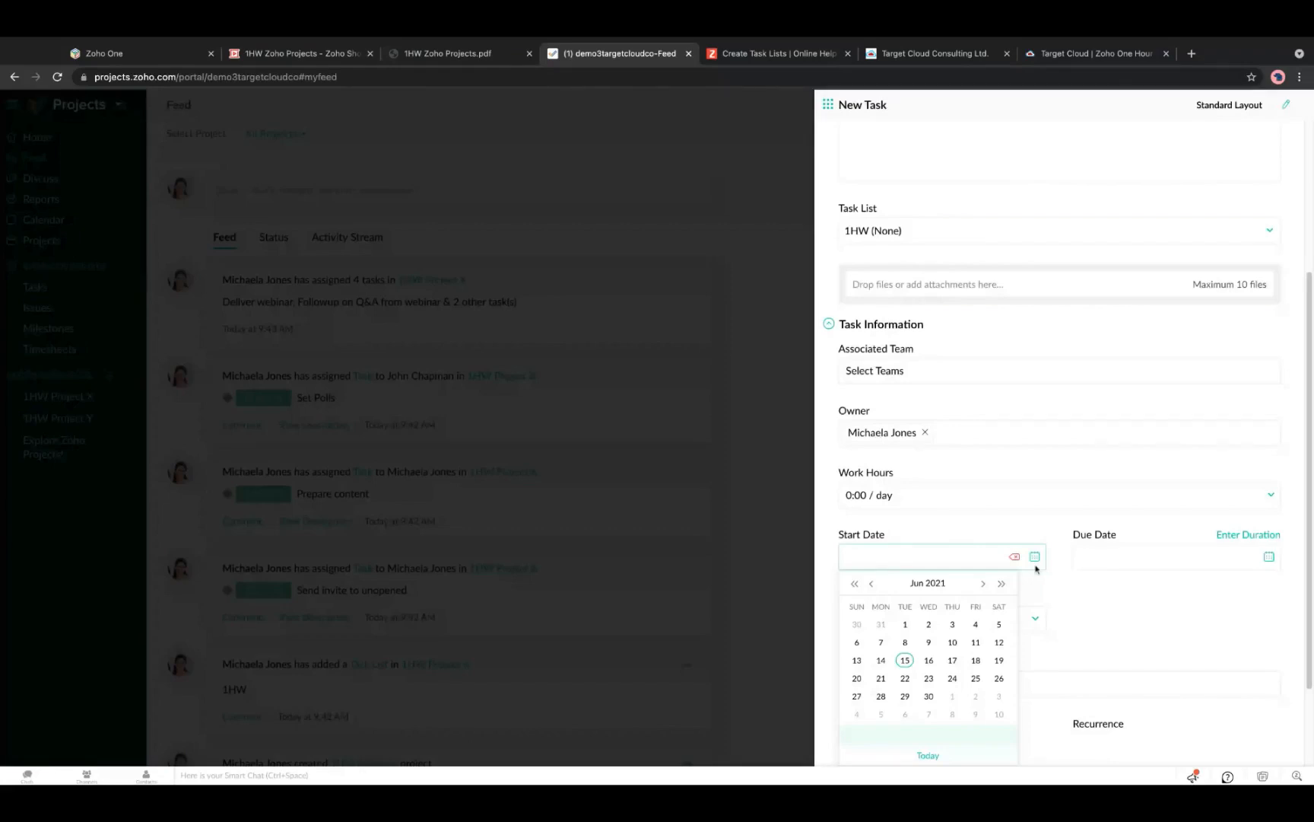
# Set the task's start date to 06-15-2021 and due date to 06-17-2021, and add the task.
pyautogui.click(905, 660)
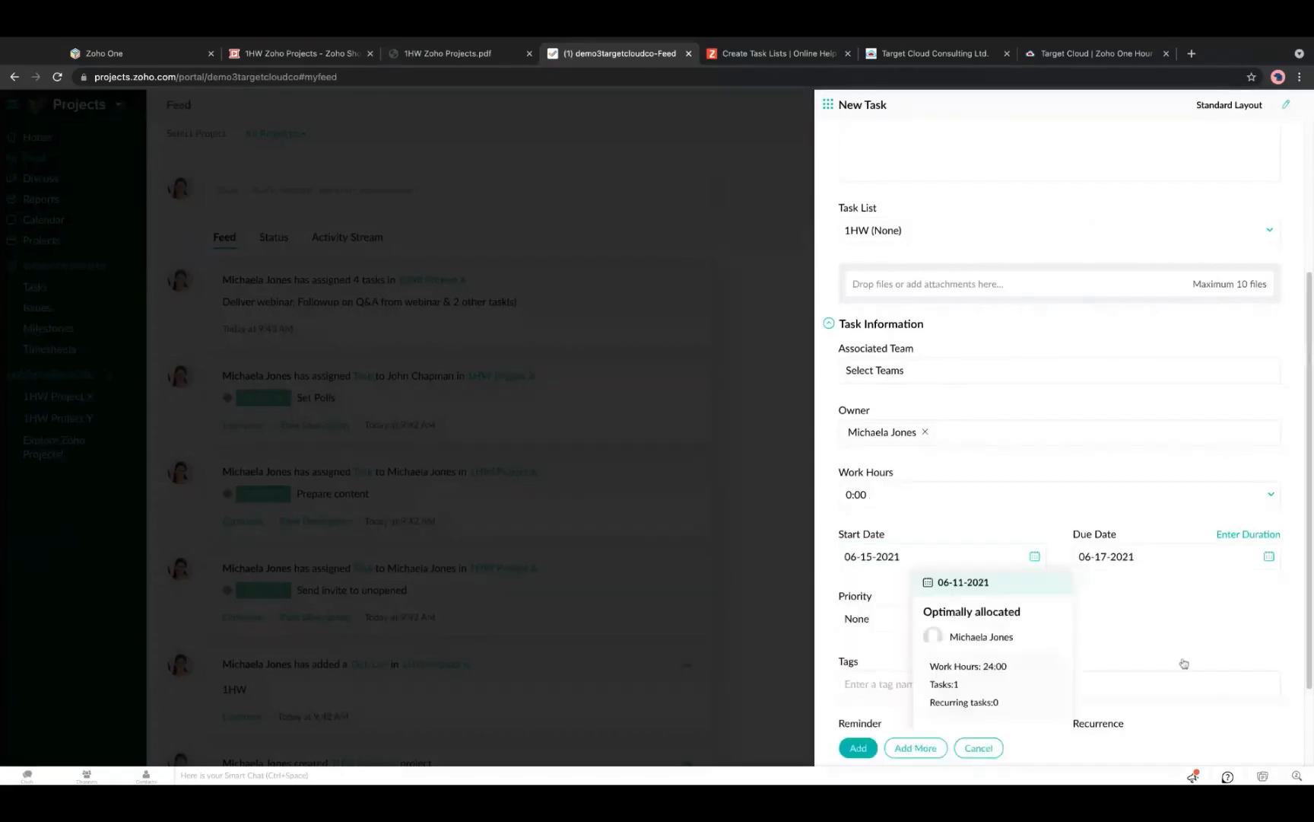
pyautogui.scroll(-1, 1026, 494)
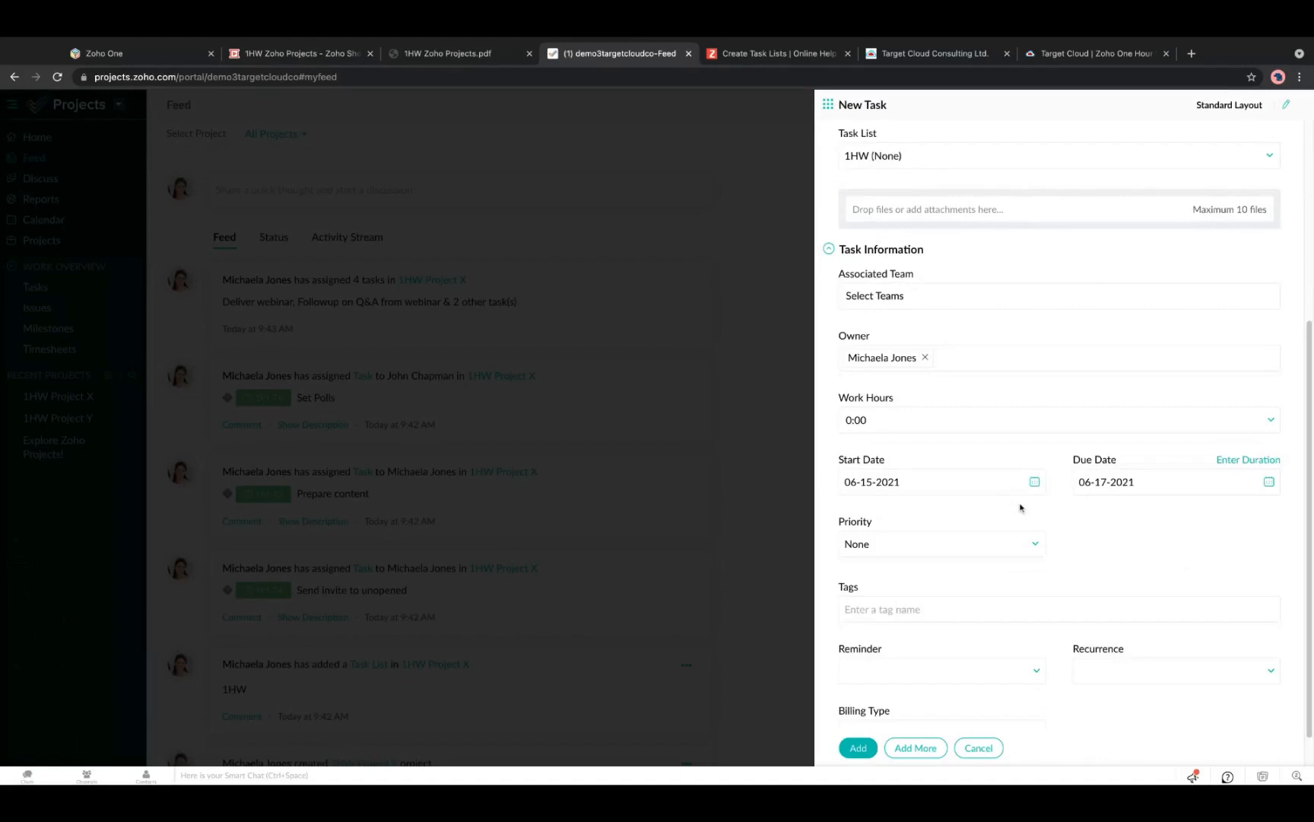
pyautogui.click(858, 748)
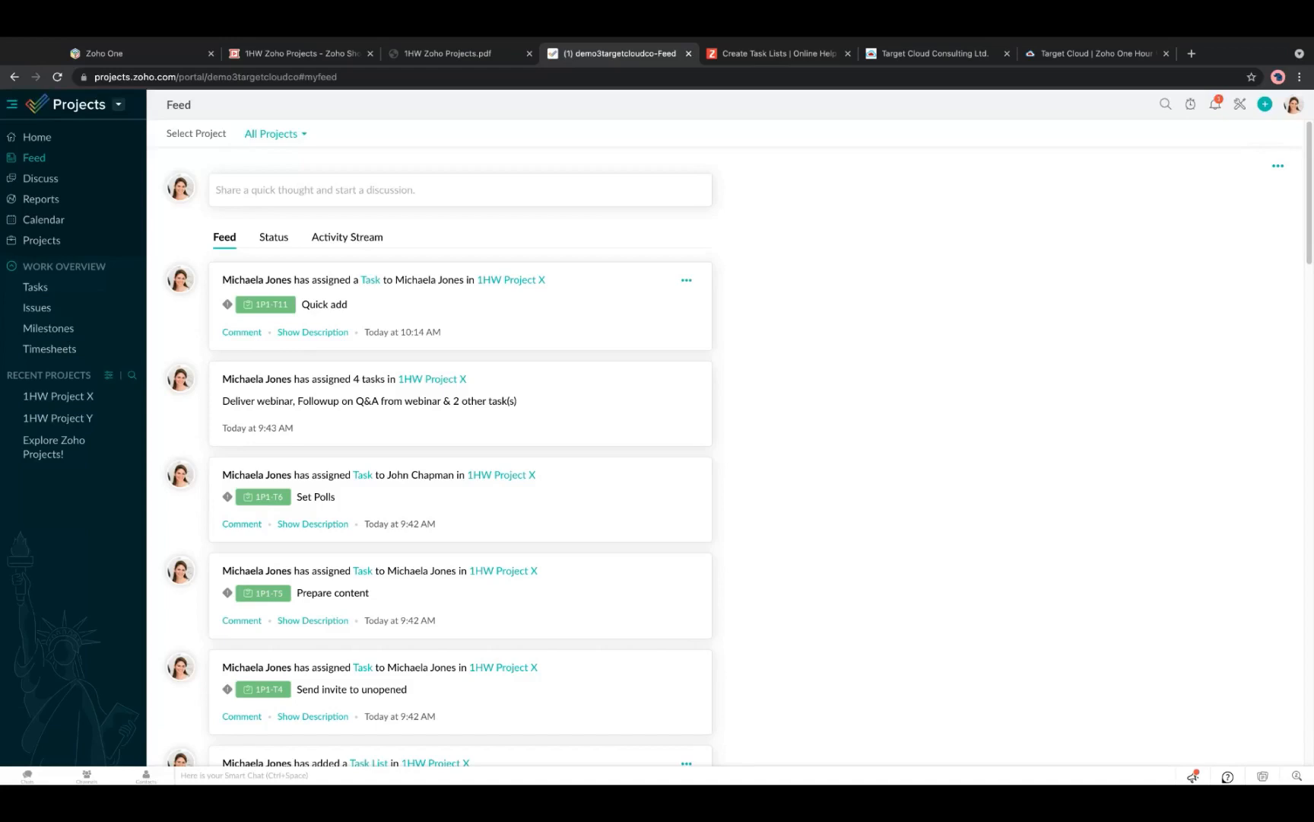
# View the Zoho Projects YouTube channel from the account's help links and return to the project feed.
pyautogui.click(1293, 104)
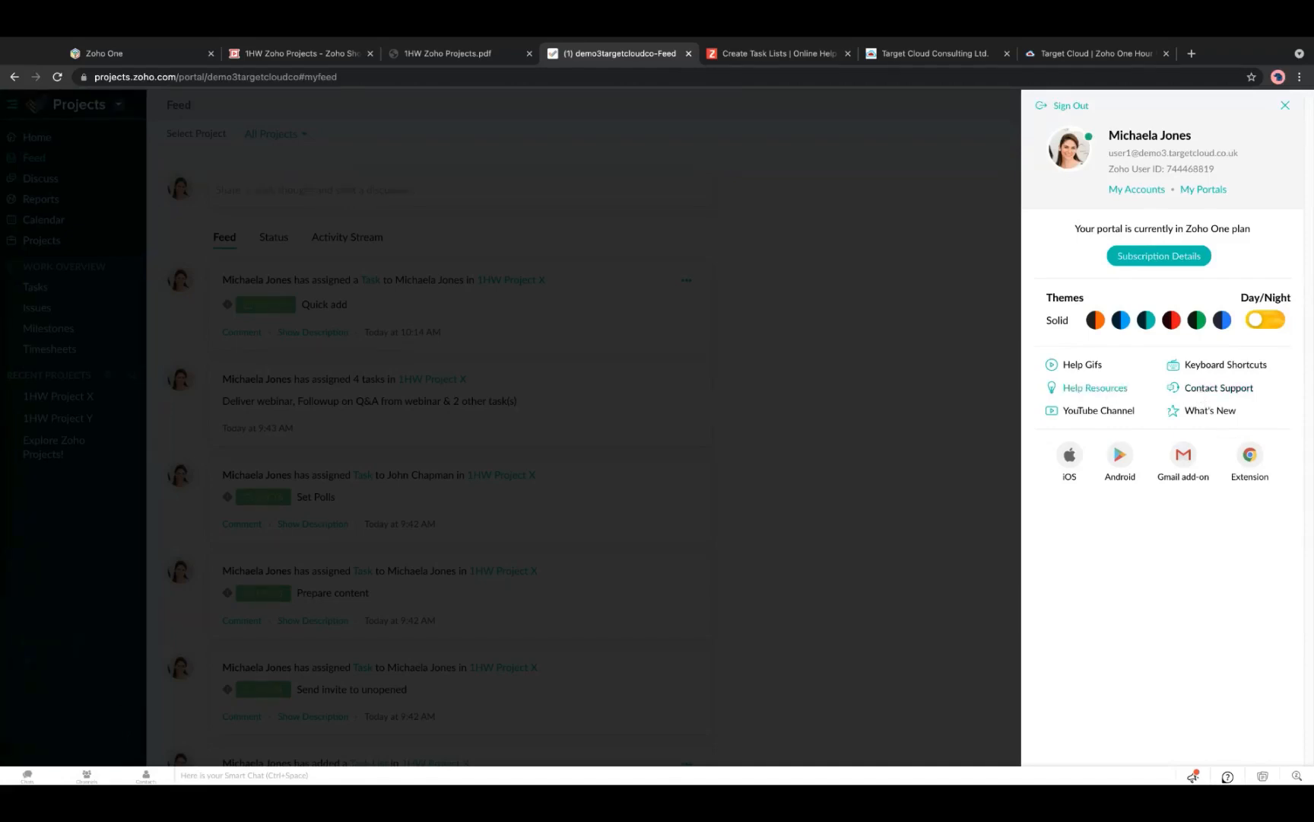
pyautogui.click(1103, 411)
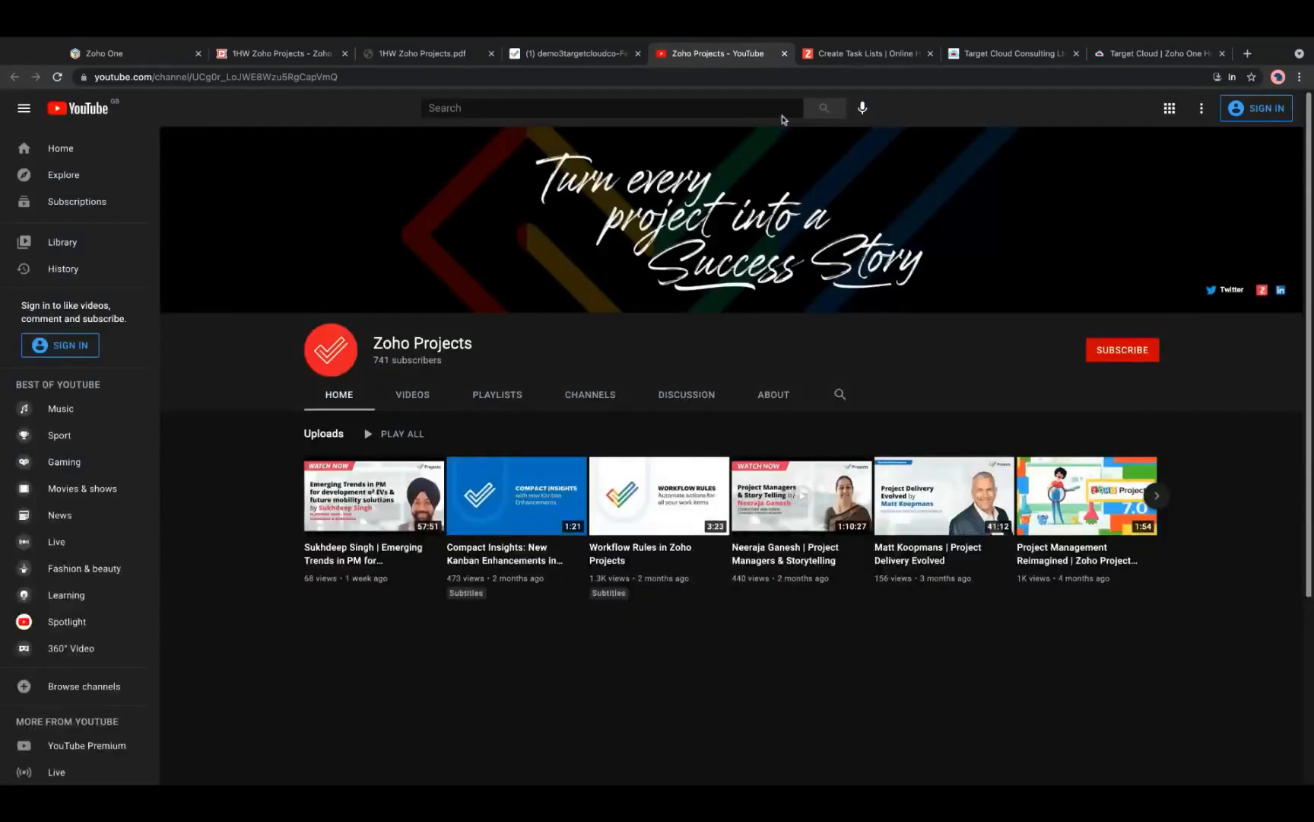
pyautogui.click(785, 54)
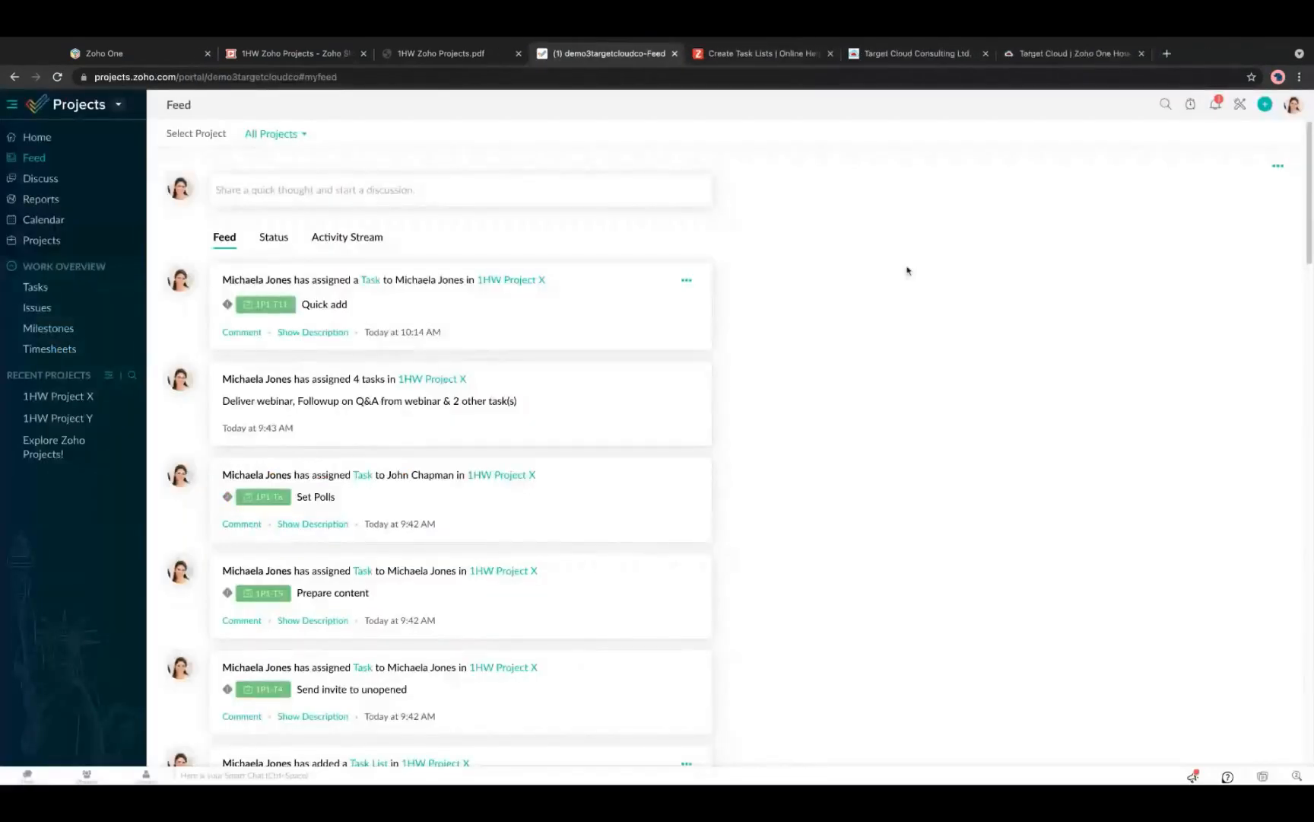
# Open the Contact Support ticket form from the account's help links and review its fields without submitting.
pyautogui.click(1295, 106)
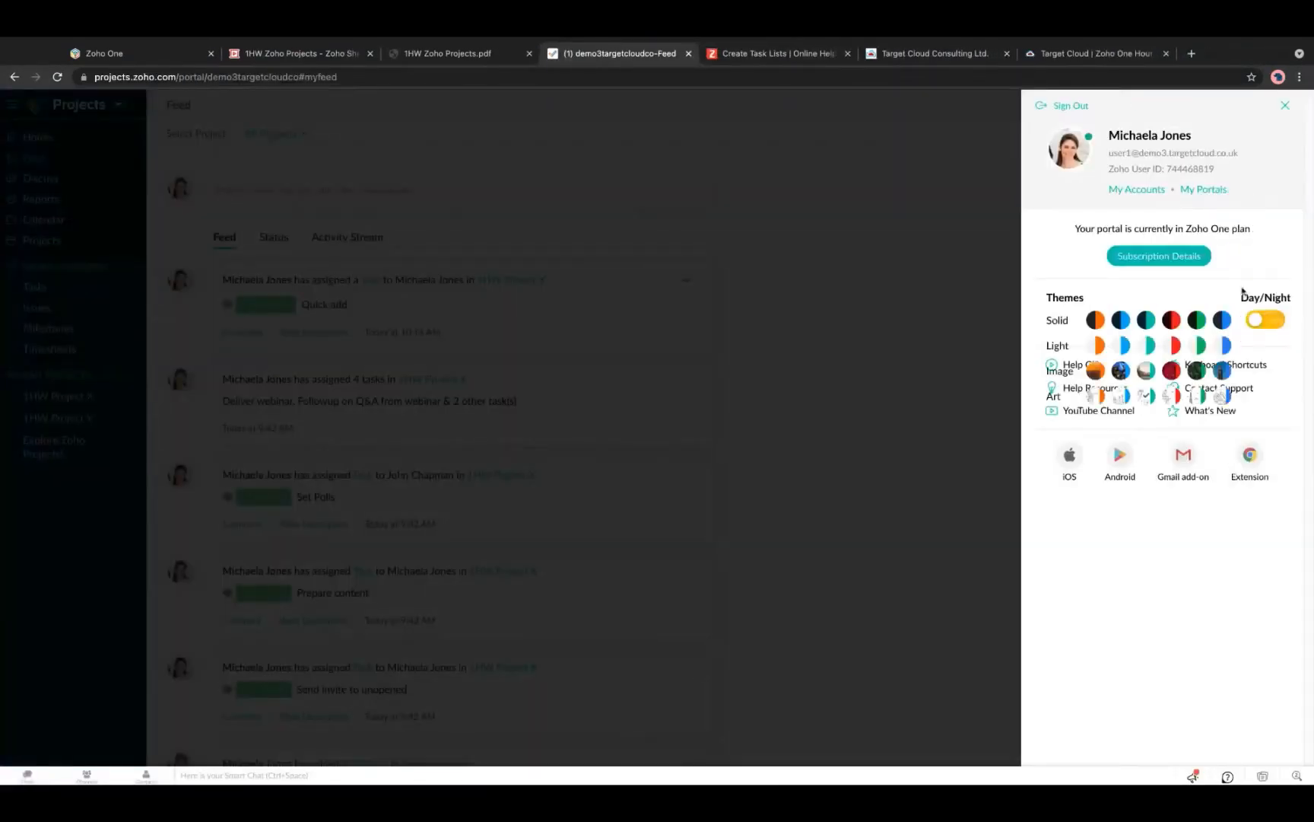
pyautogui.click(1221, 389)
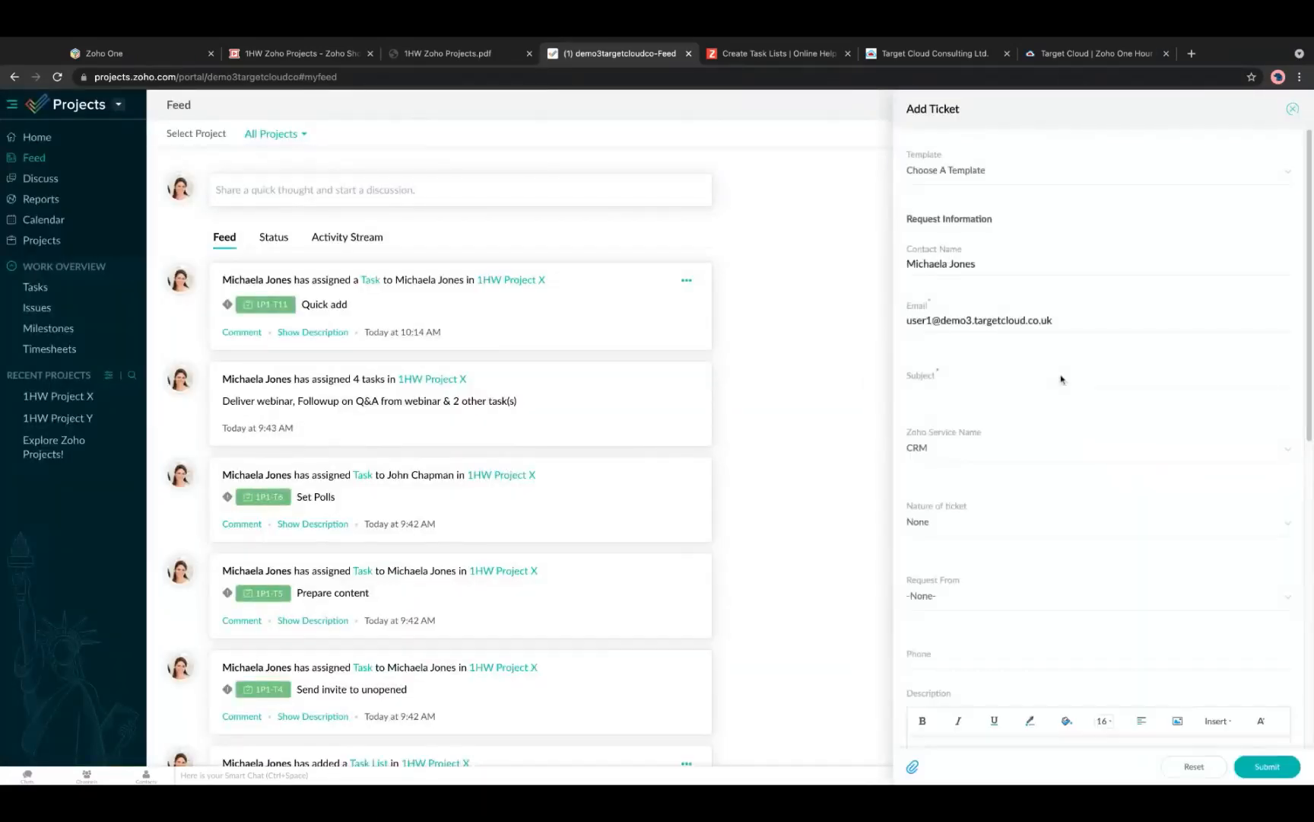
pyautogui.scroll(-5, 1057, 382)
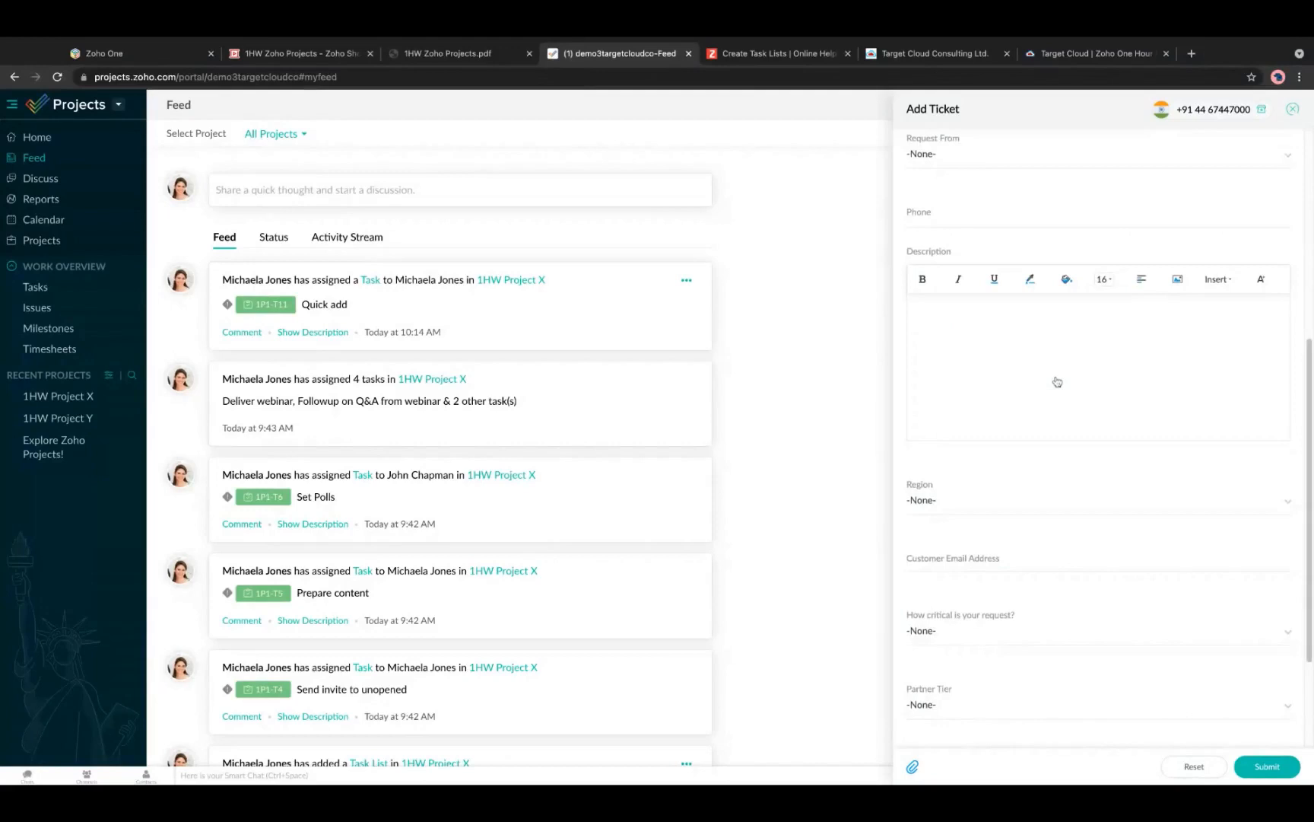
pyautogui.scroll(-2, 1057, 381)
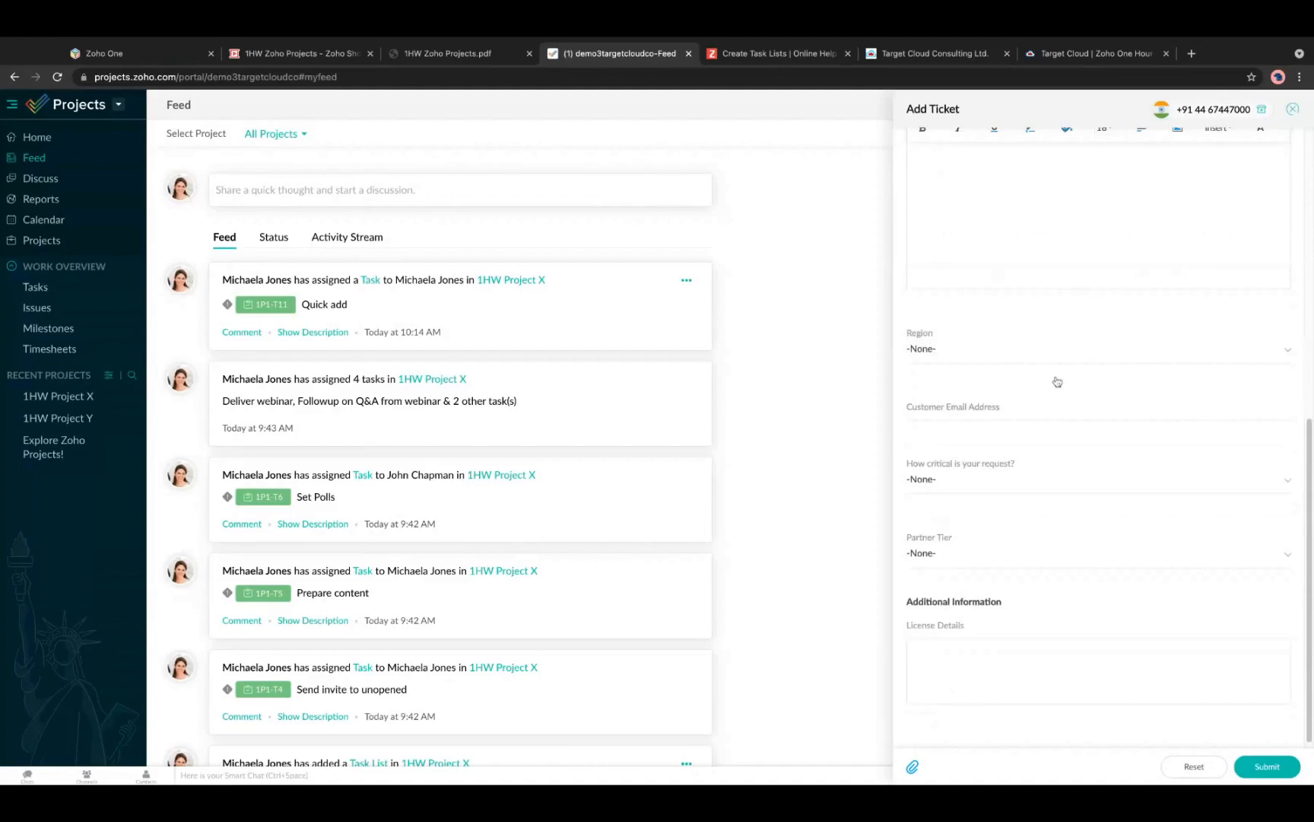
pyautogui.click(481, 219)
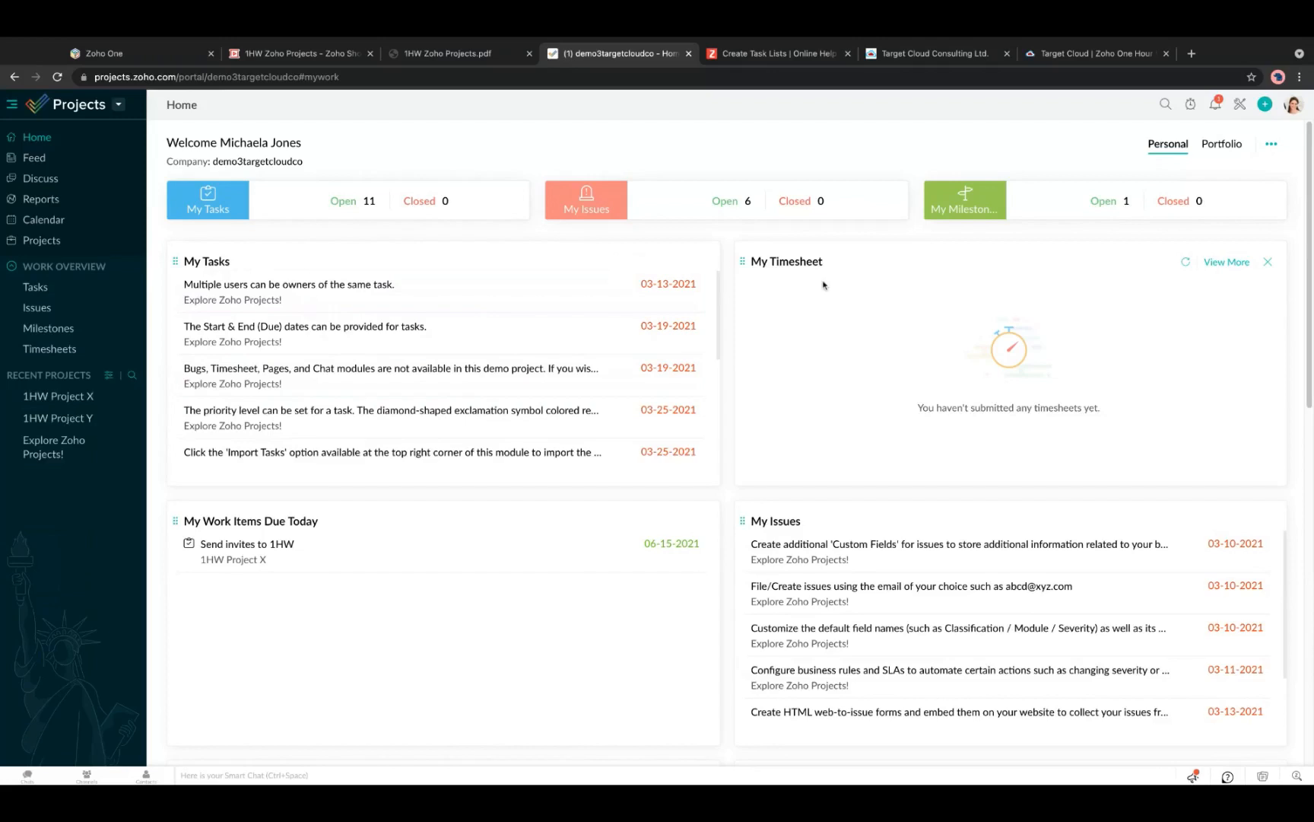
# Filter the All Tasks widget on the personal home dashboard to Today.
pyautogui.scroll(-5, 380, 369)
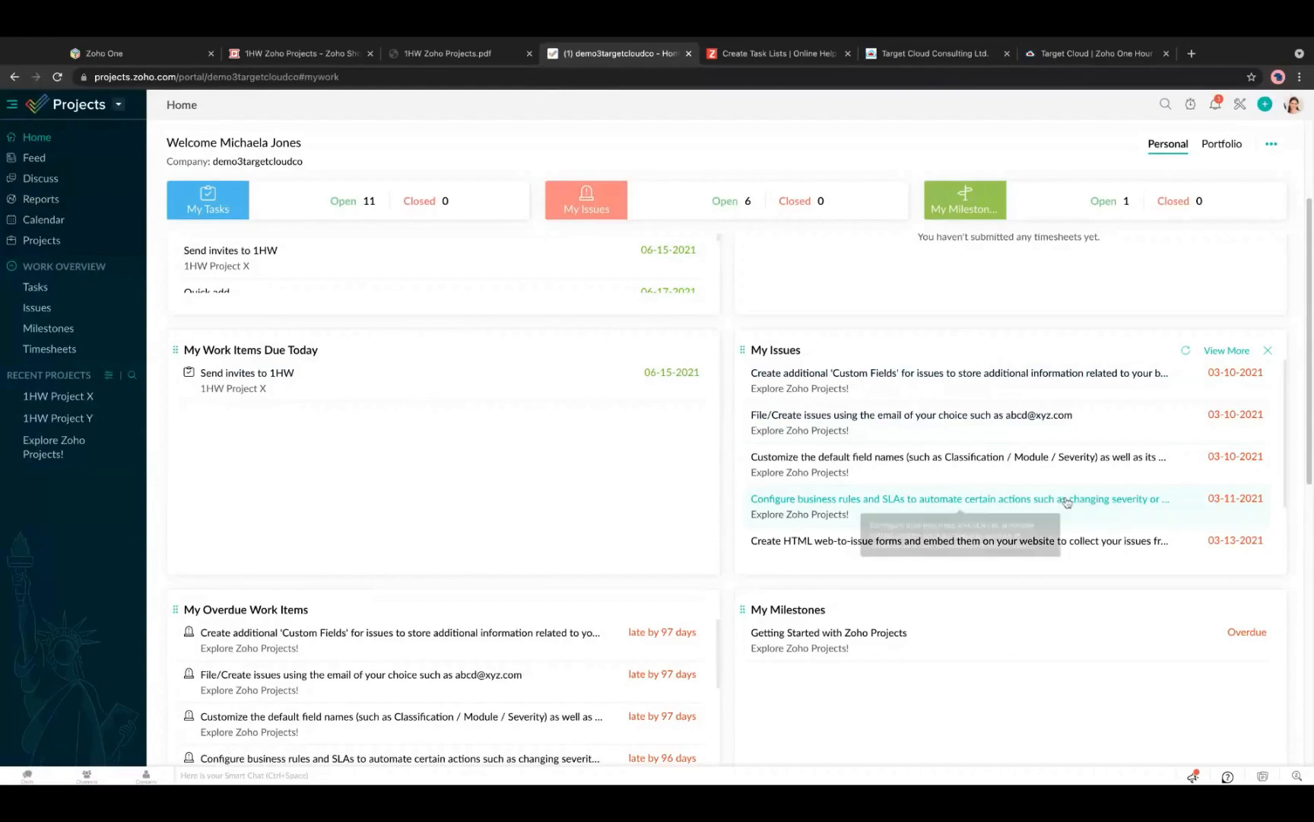
pyautogui.scroll(-5, 860, 441)
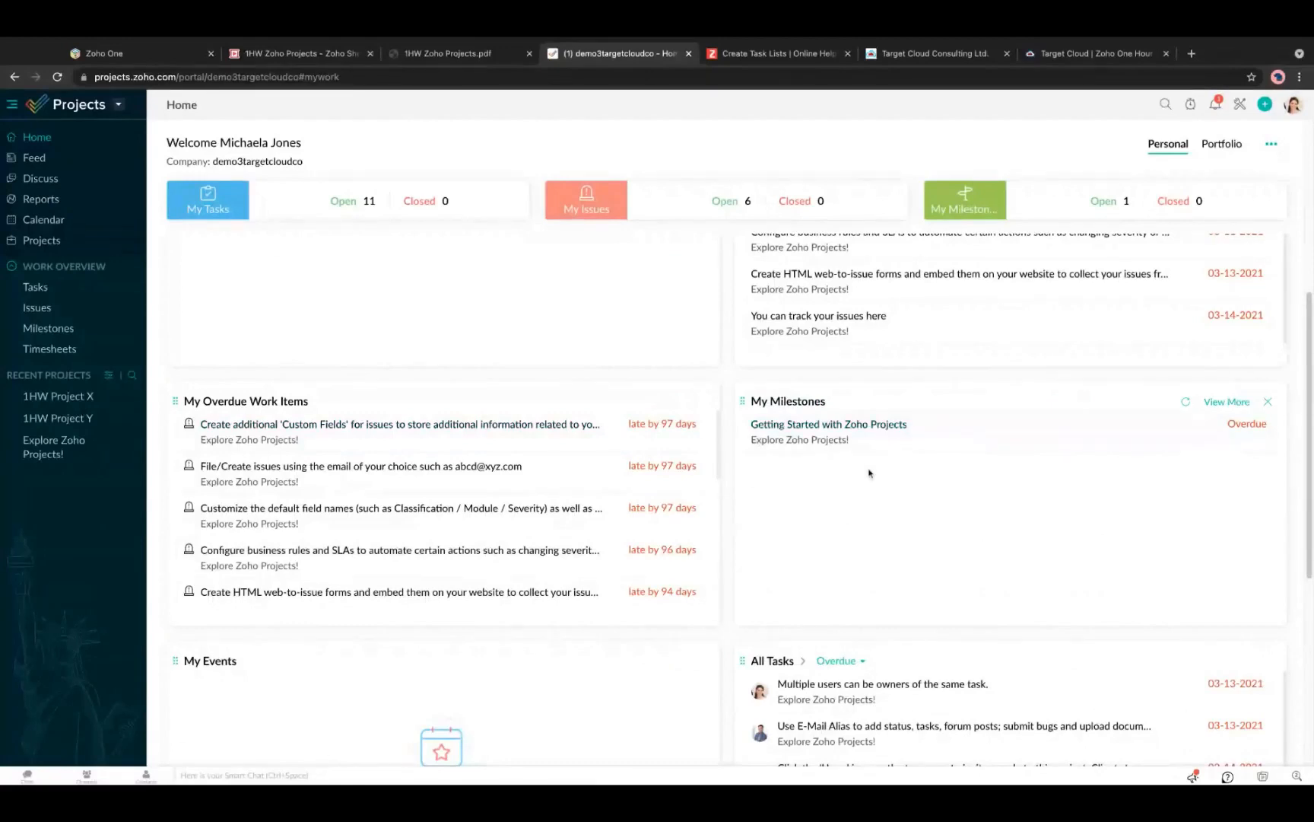
pyautogui.scroll(-4, 606, 490)
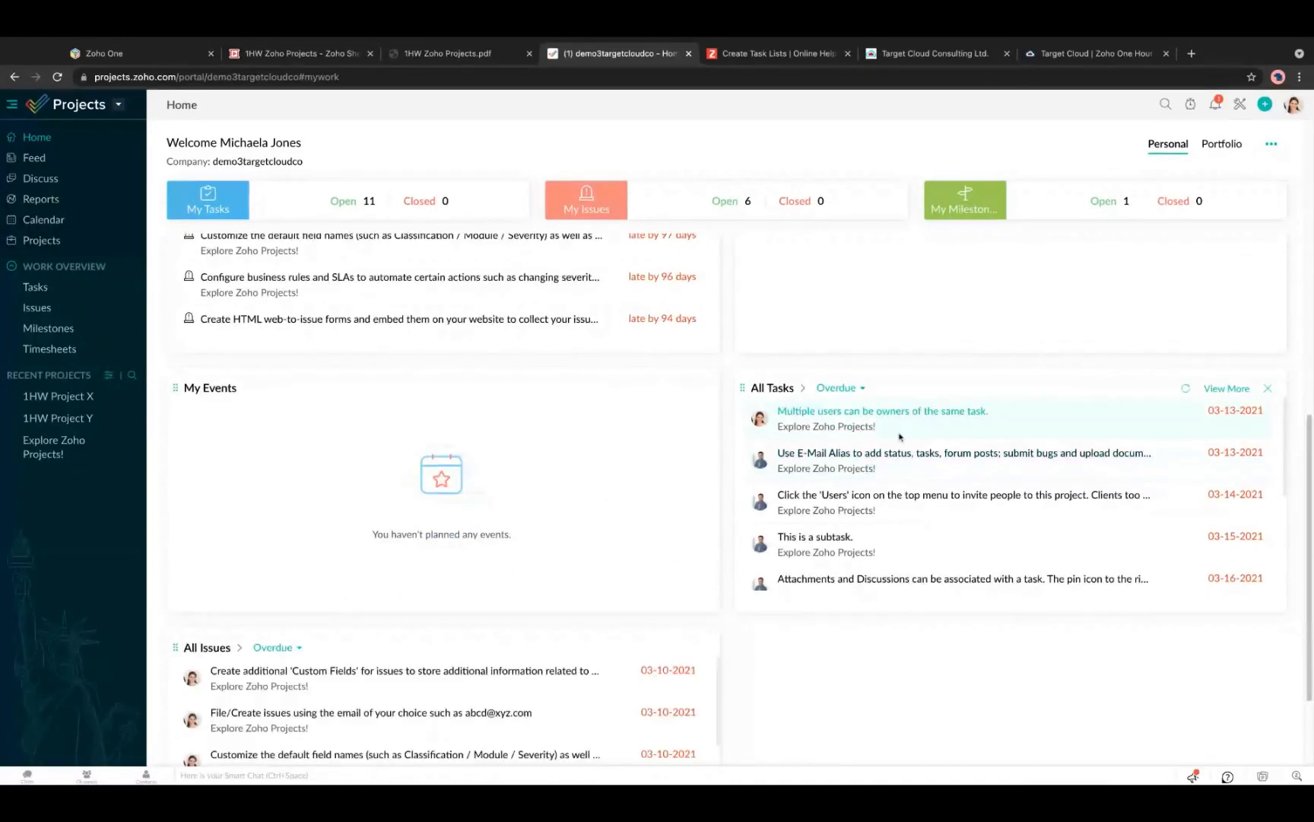
pyautogui.click(843, 389)
pyautogui.click(834, 441)
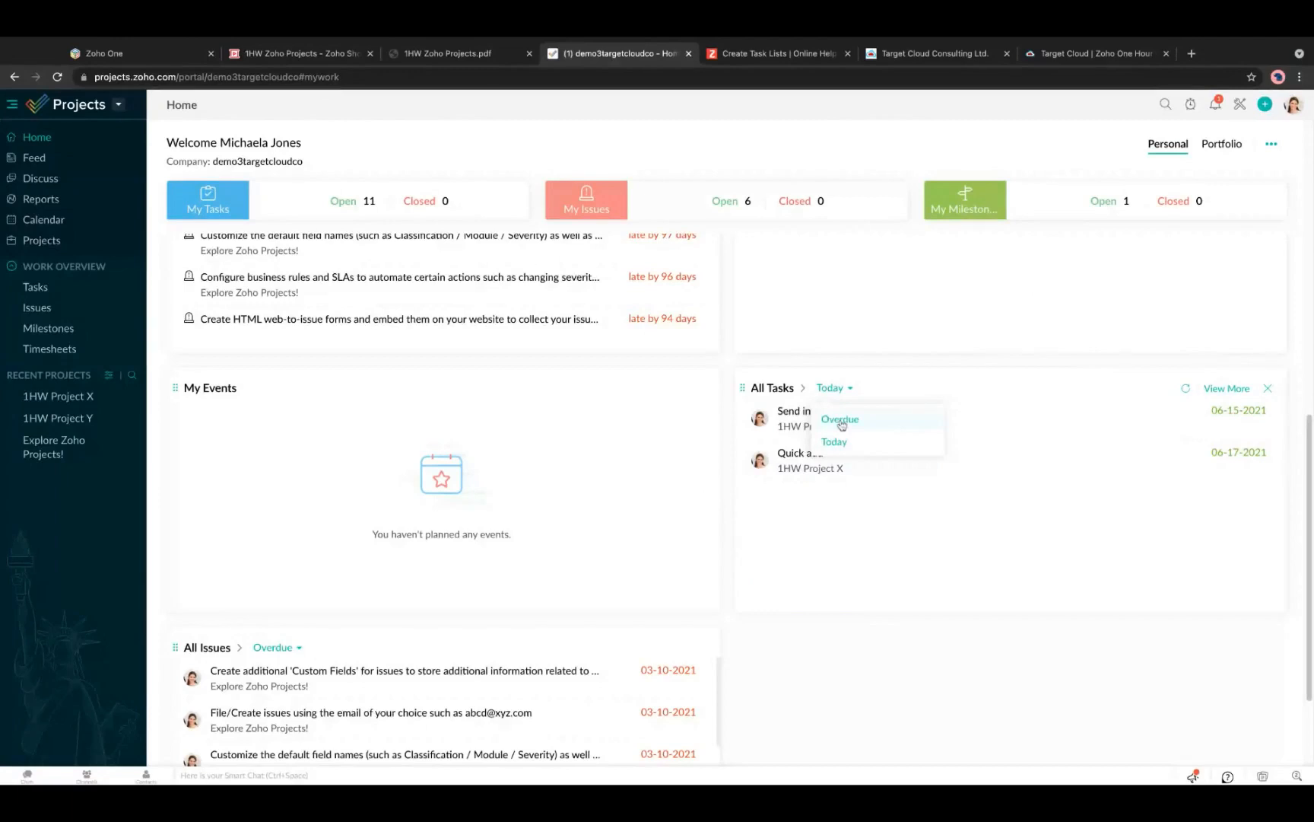
# Filter the All Tasks widget on the personal dashboard to Overdue.
pyautogui.click(841, 420)
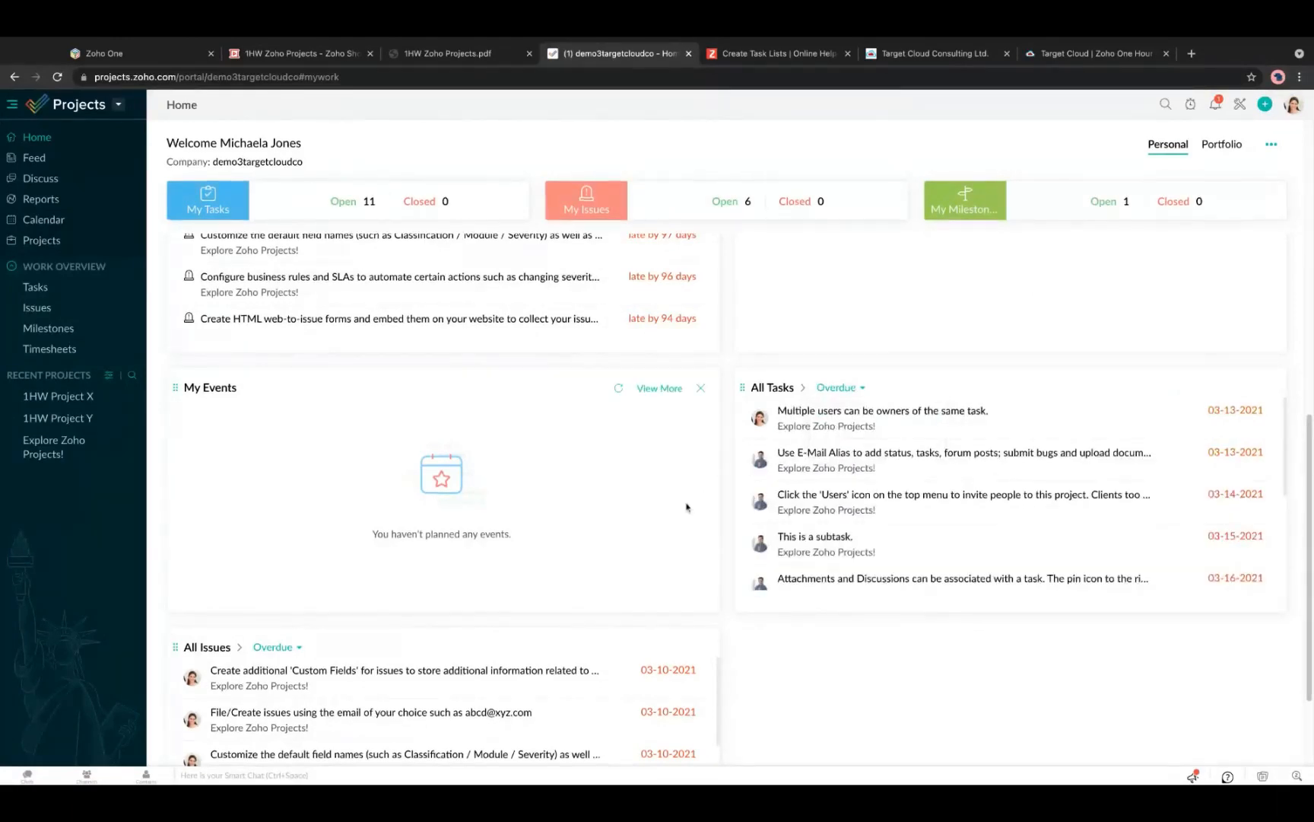
pyautogui.scroll(-2, 687, 507)
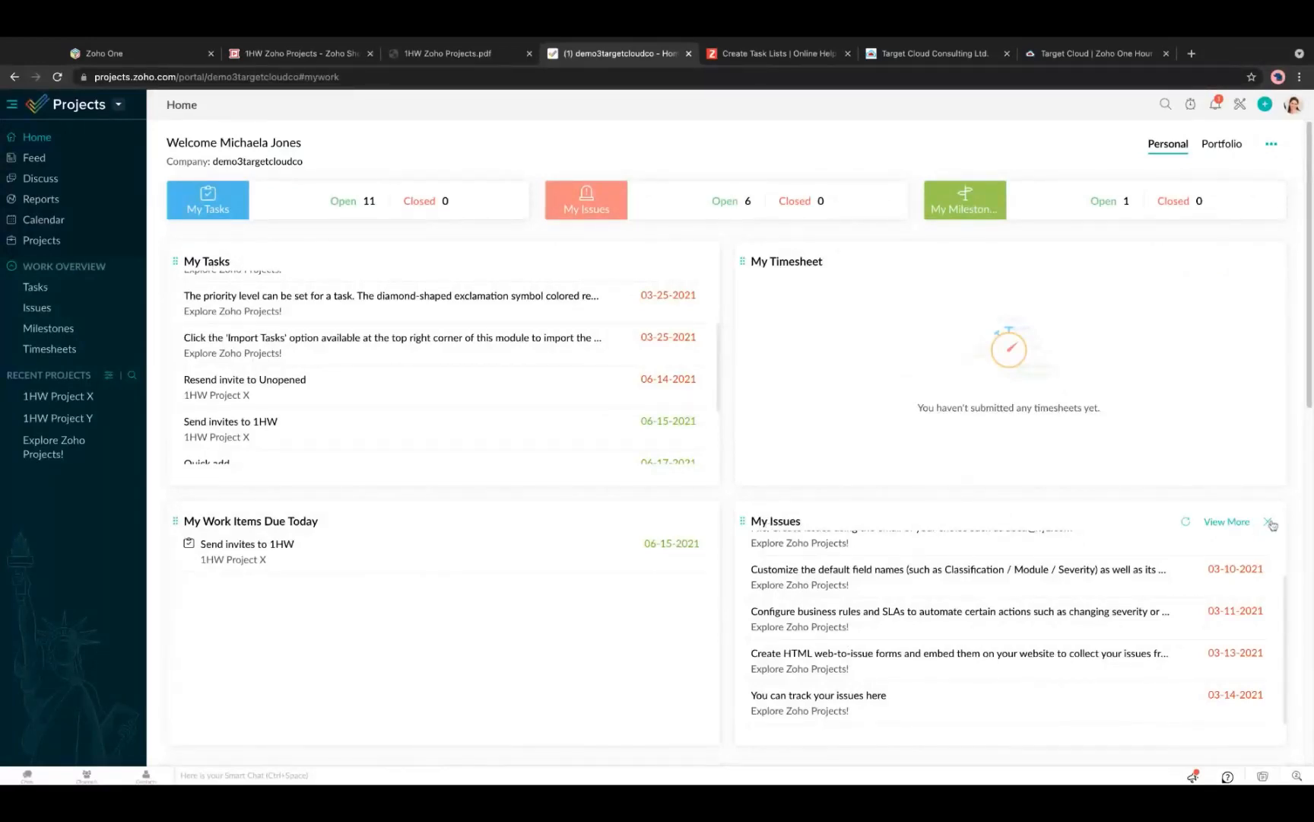
# Remove the My Issues and All Issues widgets from the personal dashboard.
pyautogui.click(1270, 523)
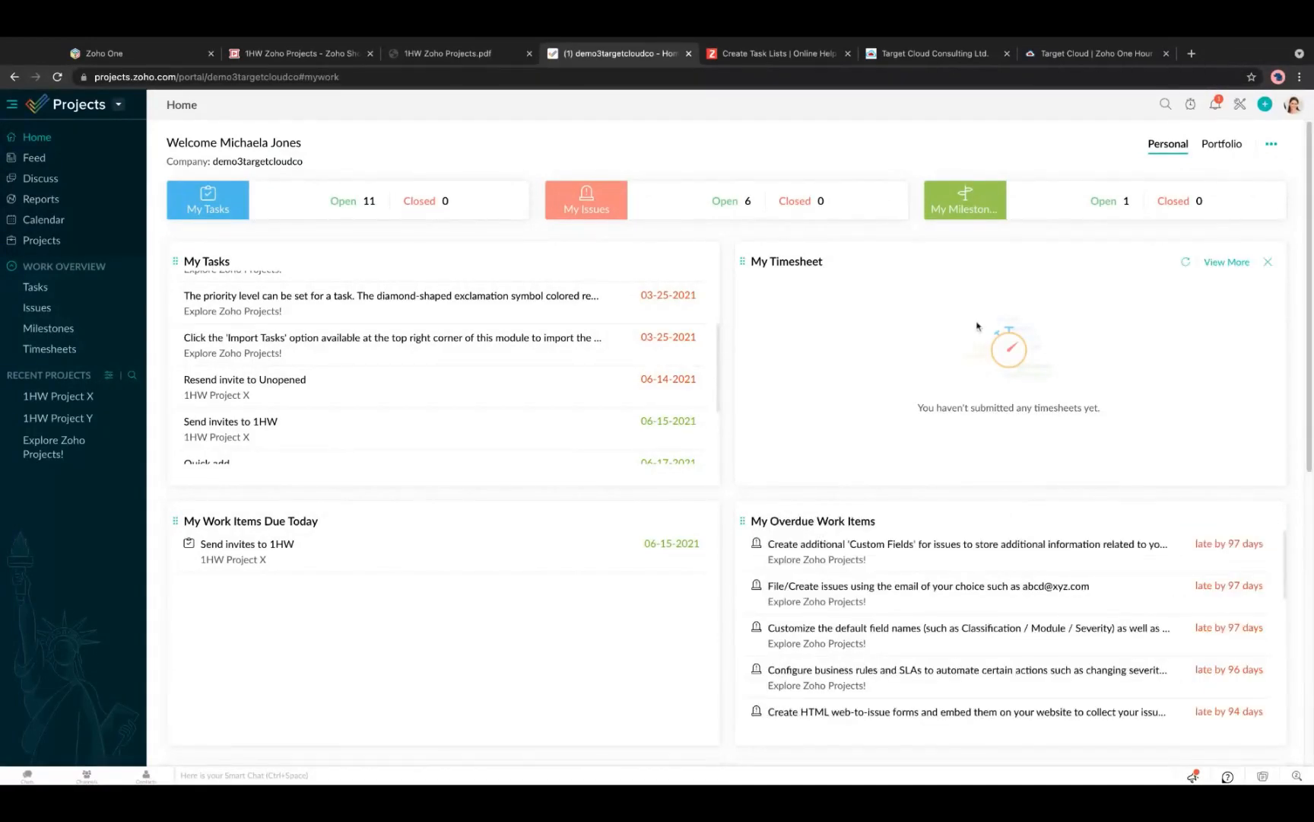
pyautogui.scroll(-7, 850, 384)
pyautogui.click(829, 503)
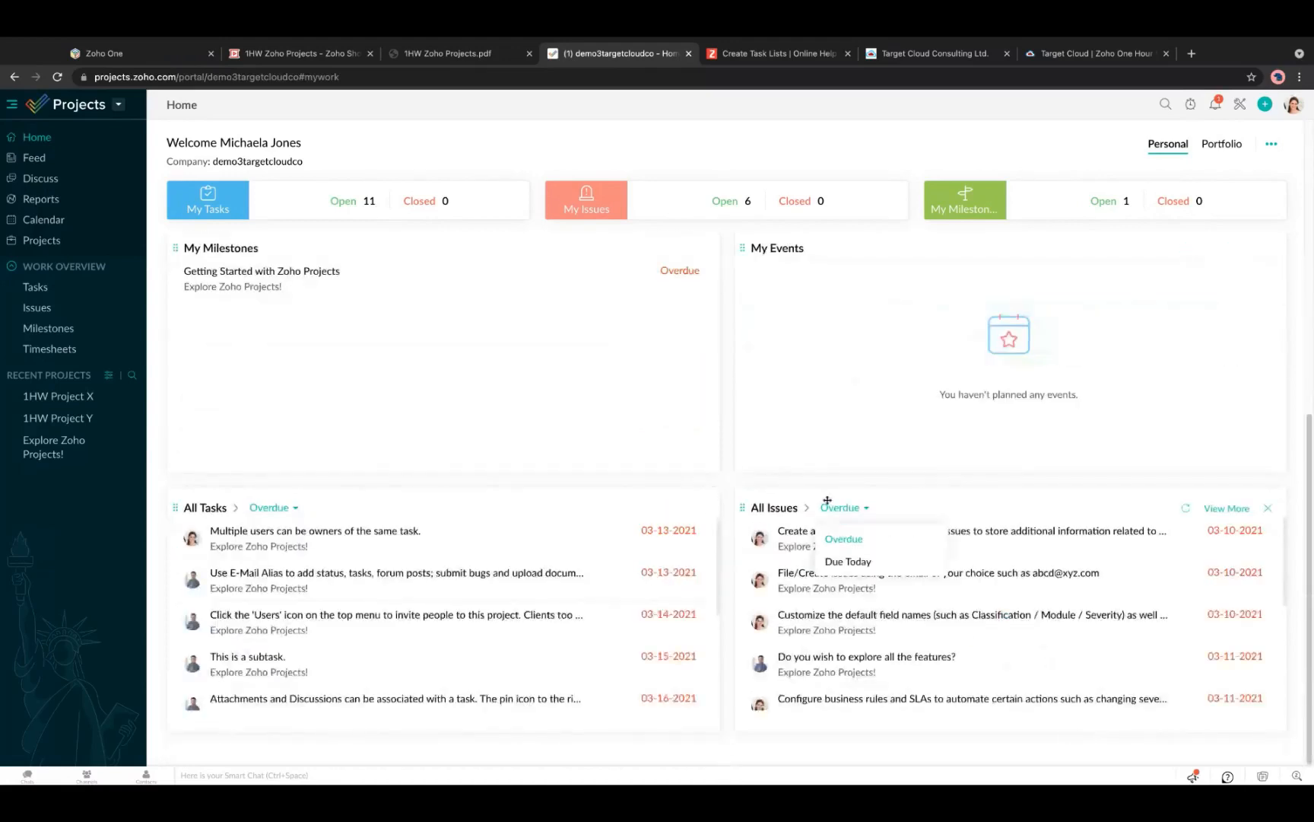
pyautogui.click(1267, 507)
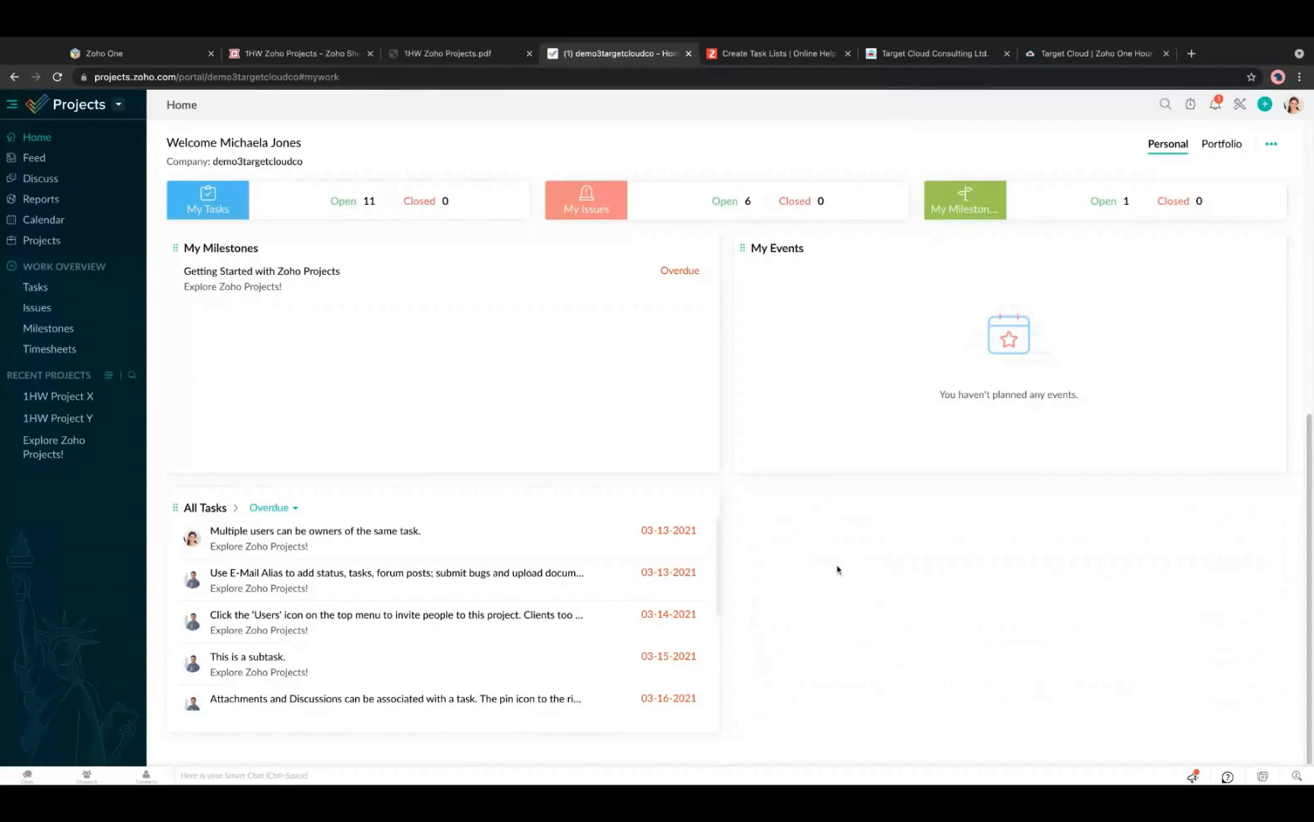
# Rearrange the widgets so My Overdue Work Items sits beside My Tasks and My Timesheet sits beside My Work Items Due Today.
pyautogui.scroll(7, 837, 569)
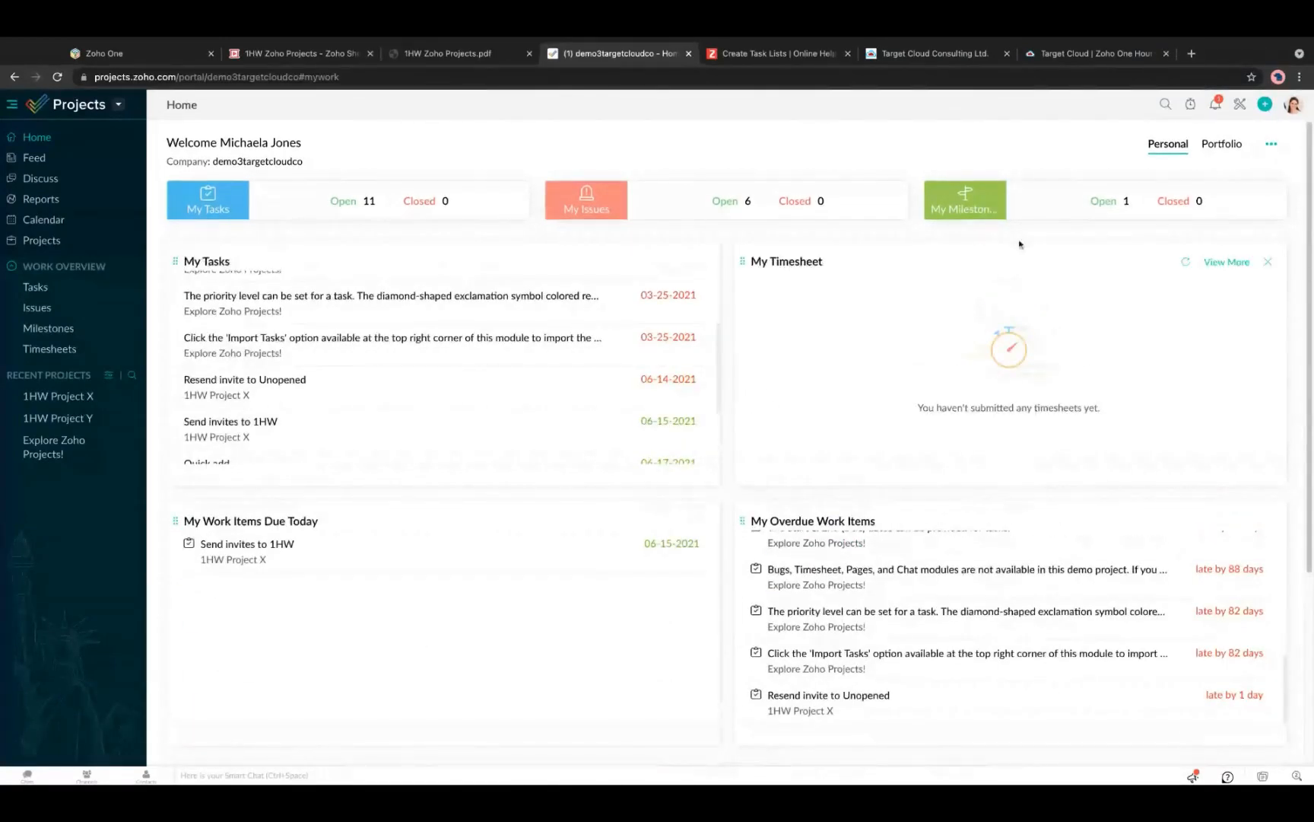
pyautogui.moveTo(1002, 254); pyautogui.dragTo(304, 532)
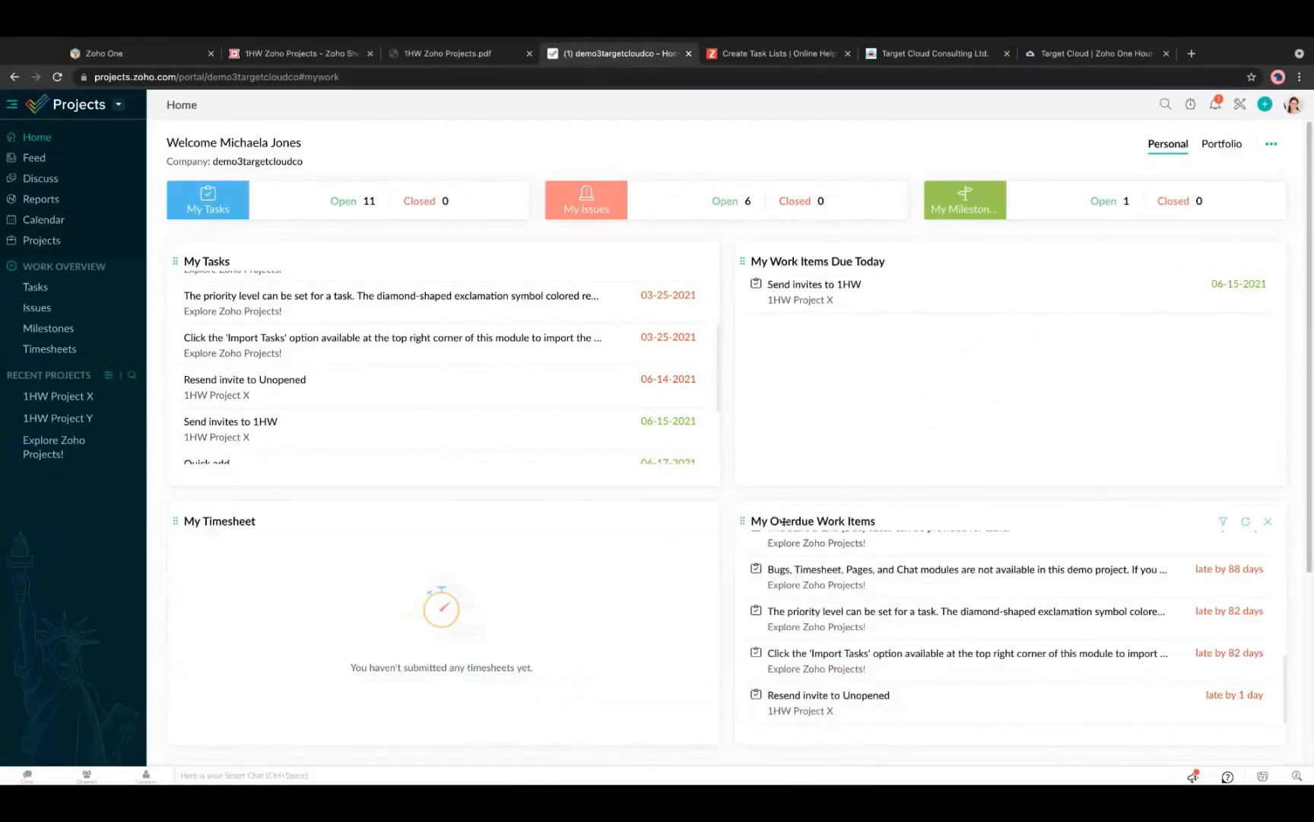
pyautogui.moveTo(784, 521); pyautogui.dragTo(913, 511)
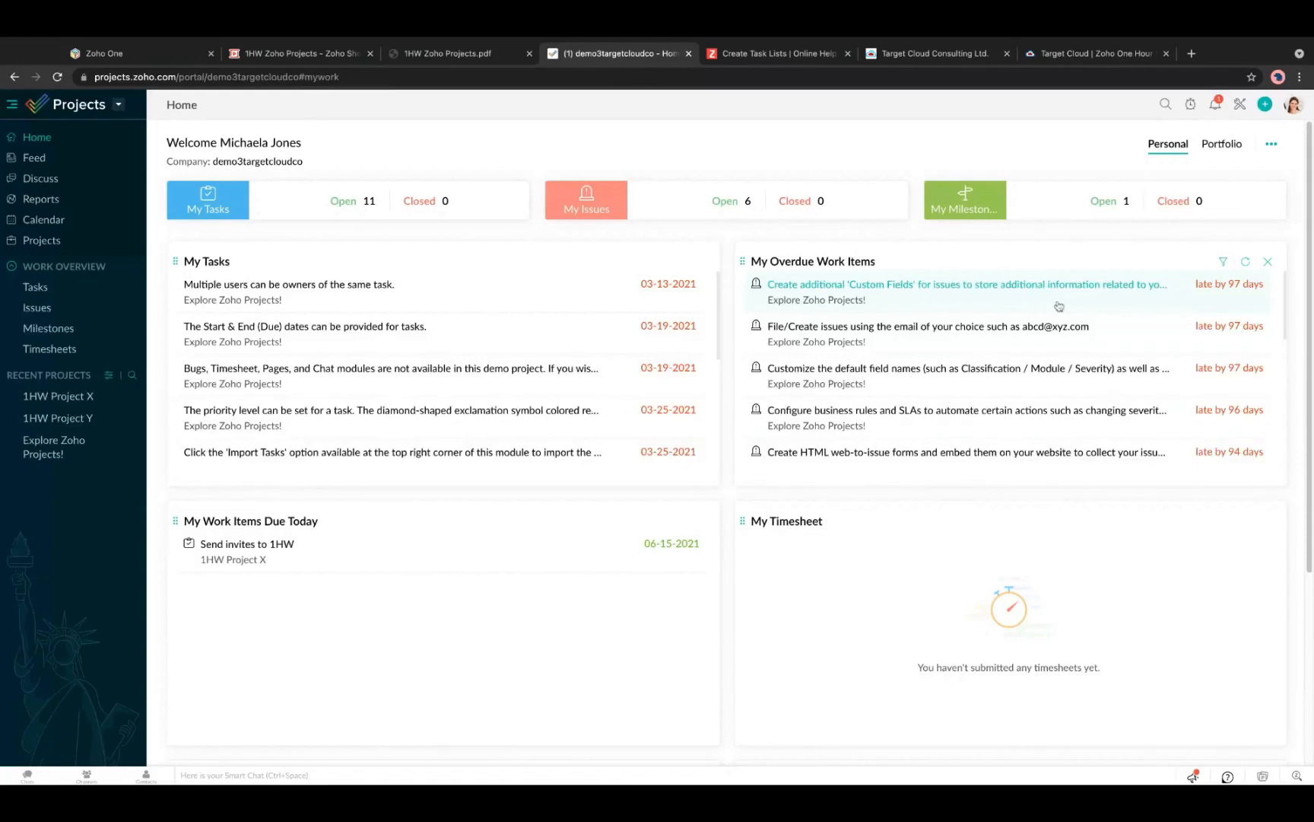
# Add the My Issues widget back to the personal dashboard through the widget customization options.
pyautogui.click(1271, 144)
pyautogui.click(1268, 292)
pyautogui.click(1198, 478)
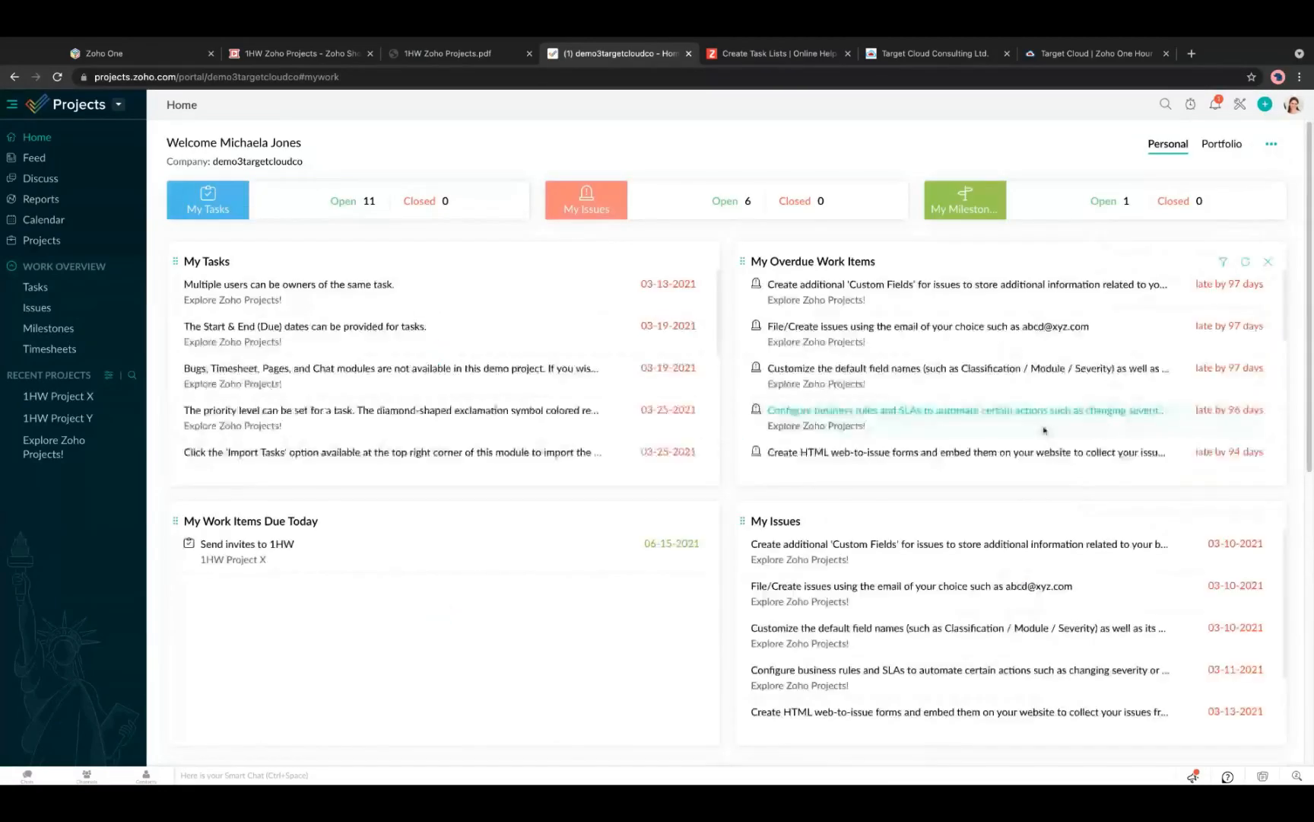
# Review the rest of the personal dashboard's widgets and remove the re-added My Issues widget.
pyautogui.scroll(-4, 1047, 431)
pyautogui.scroll(-4, 1247, 433)
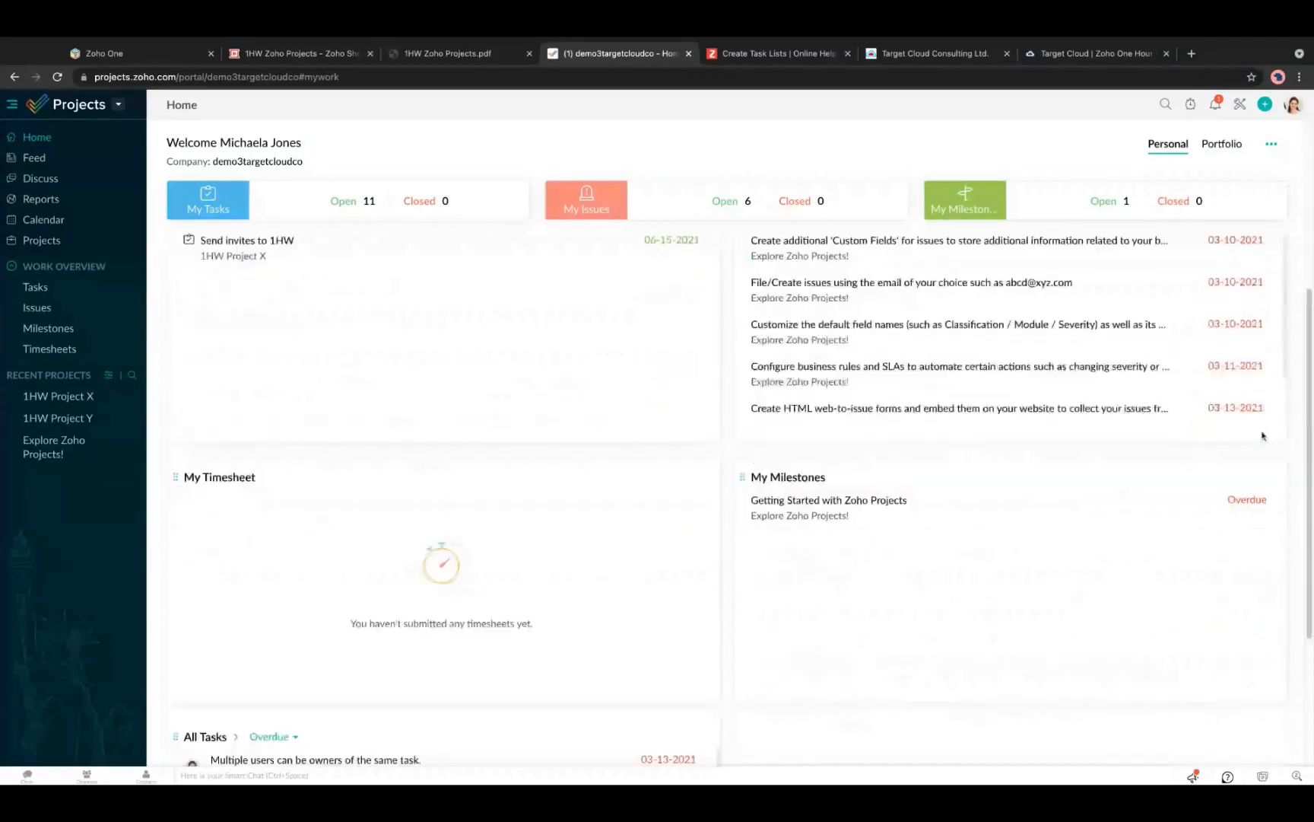
pyautogui.scroll(3, 1265, 436)
pyautogui.click(1270, 472)
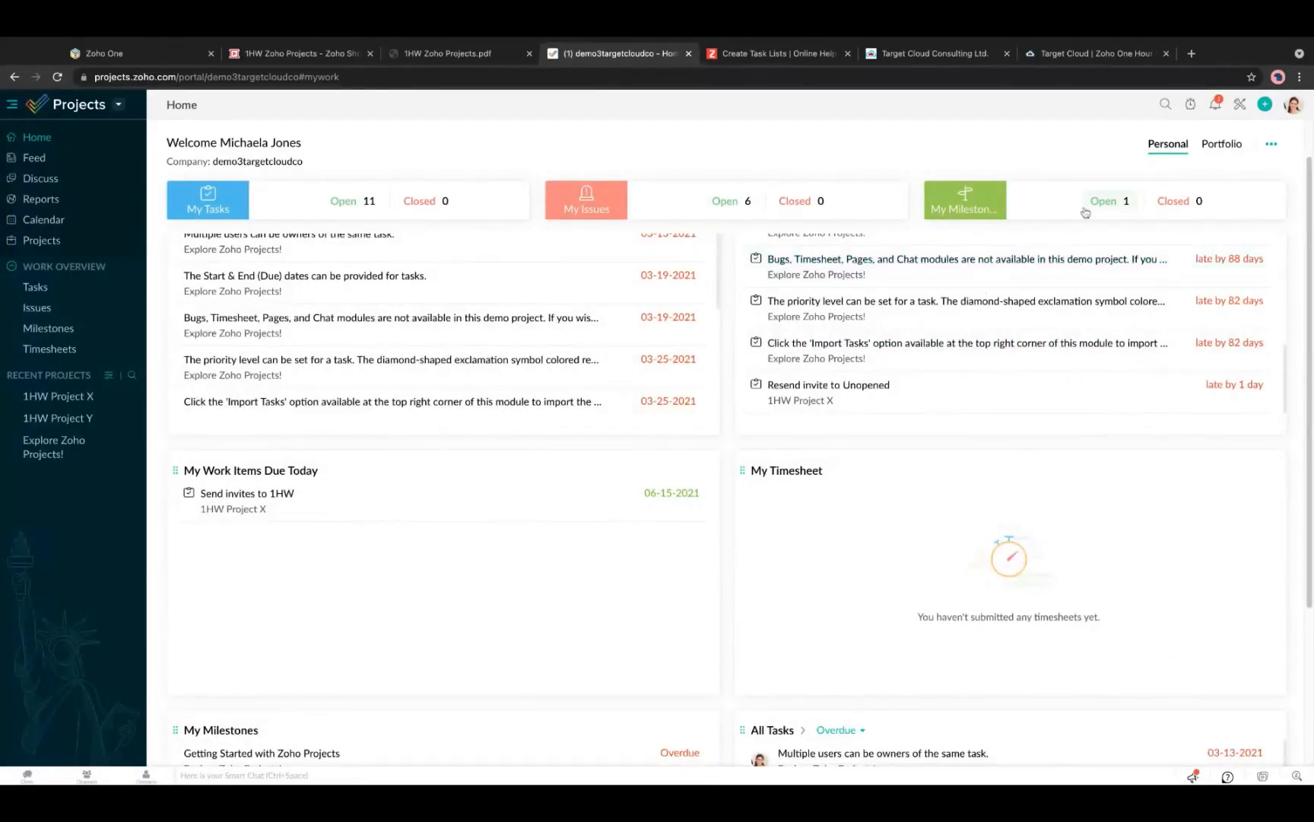
# Review the Portfolio dashboard's timeline Gantt and the project status, ownership, timeline, client and group reports, and return to the Personal view.
pyautogui.click(1222, 144)
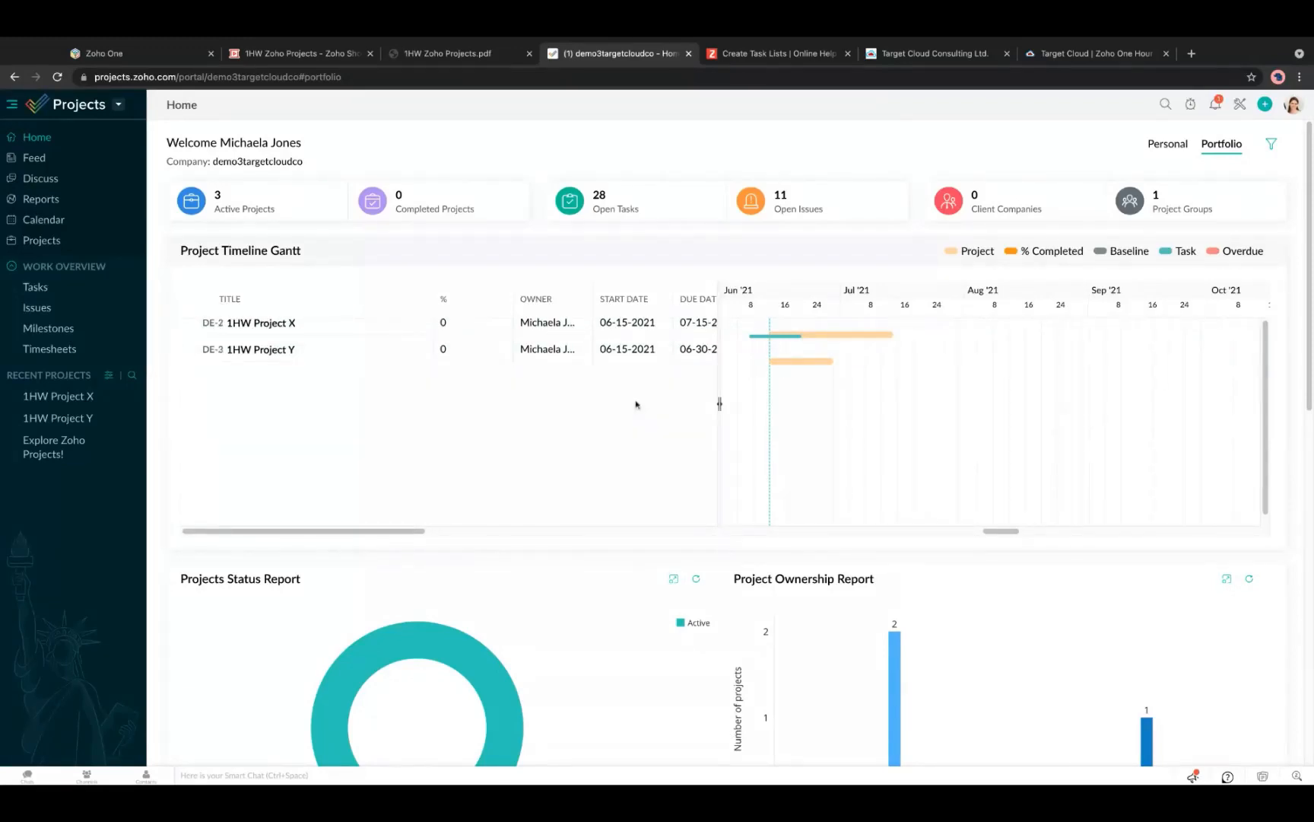
pyautogui.scroll(-3, 636, 401)
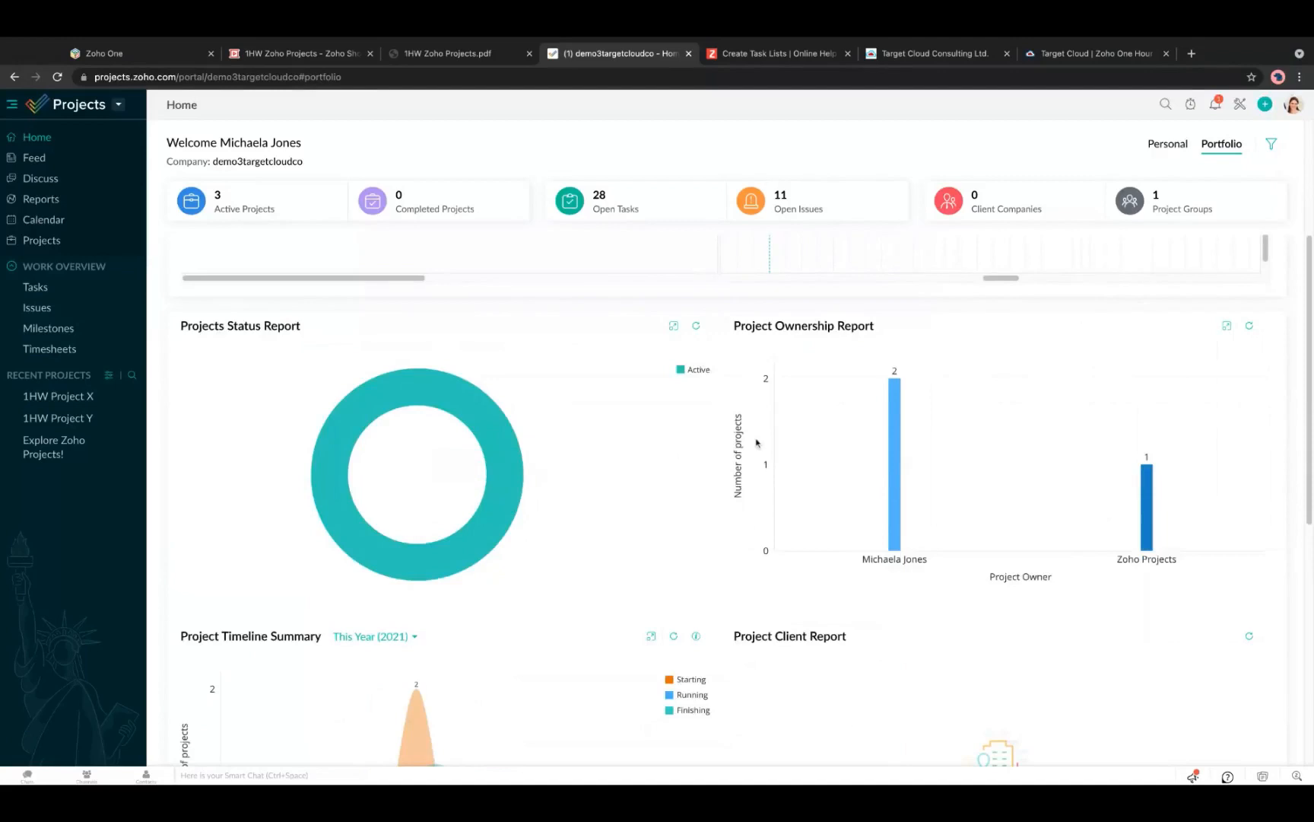
pyautogui.moveTo(886, 426)
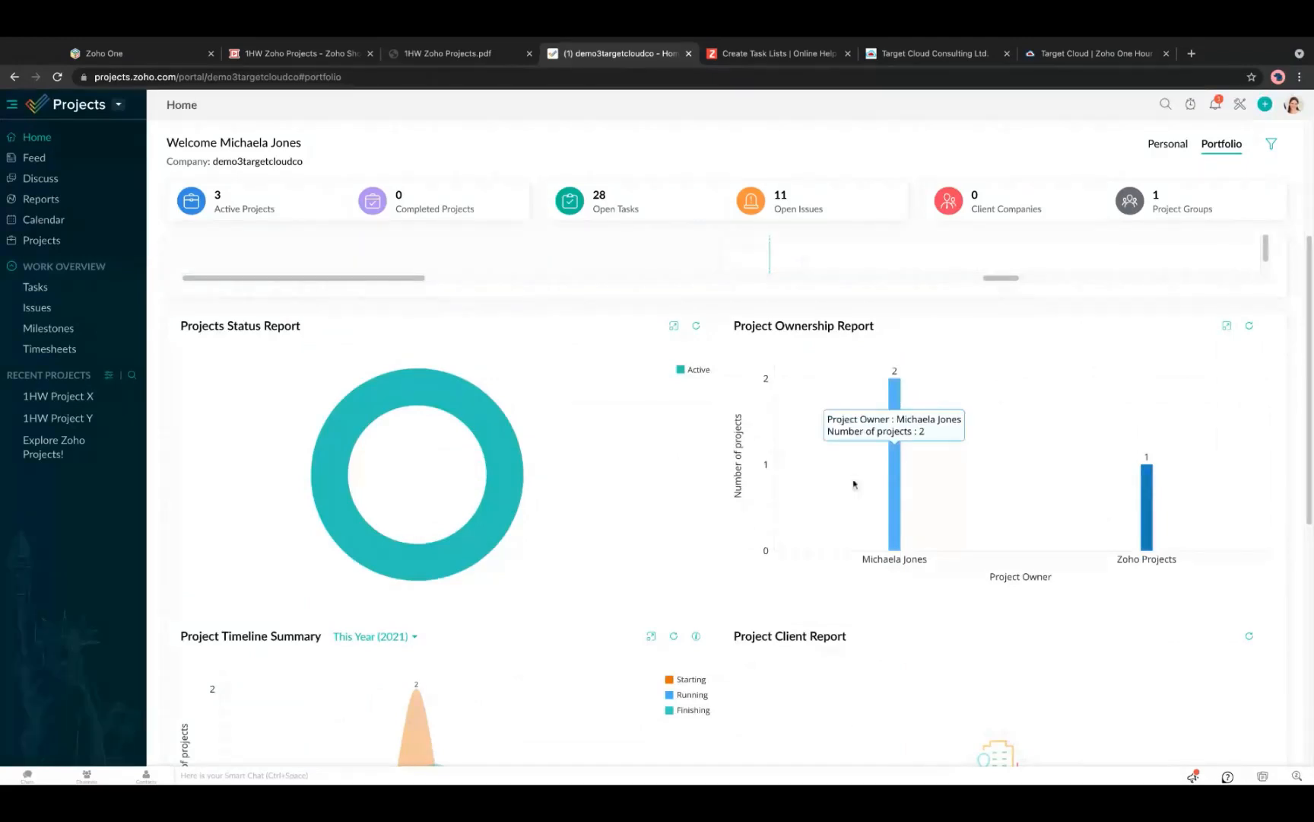
pyautogui.scroll(-5, 674, 490)
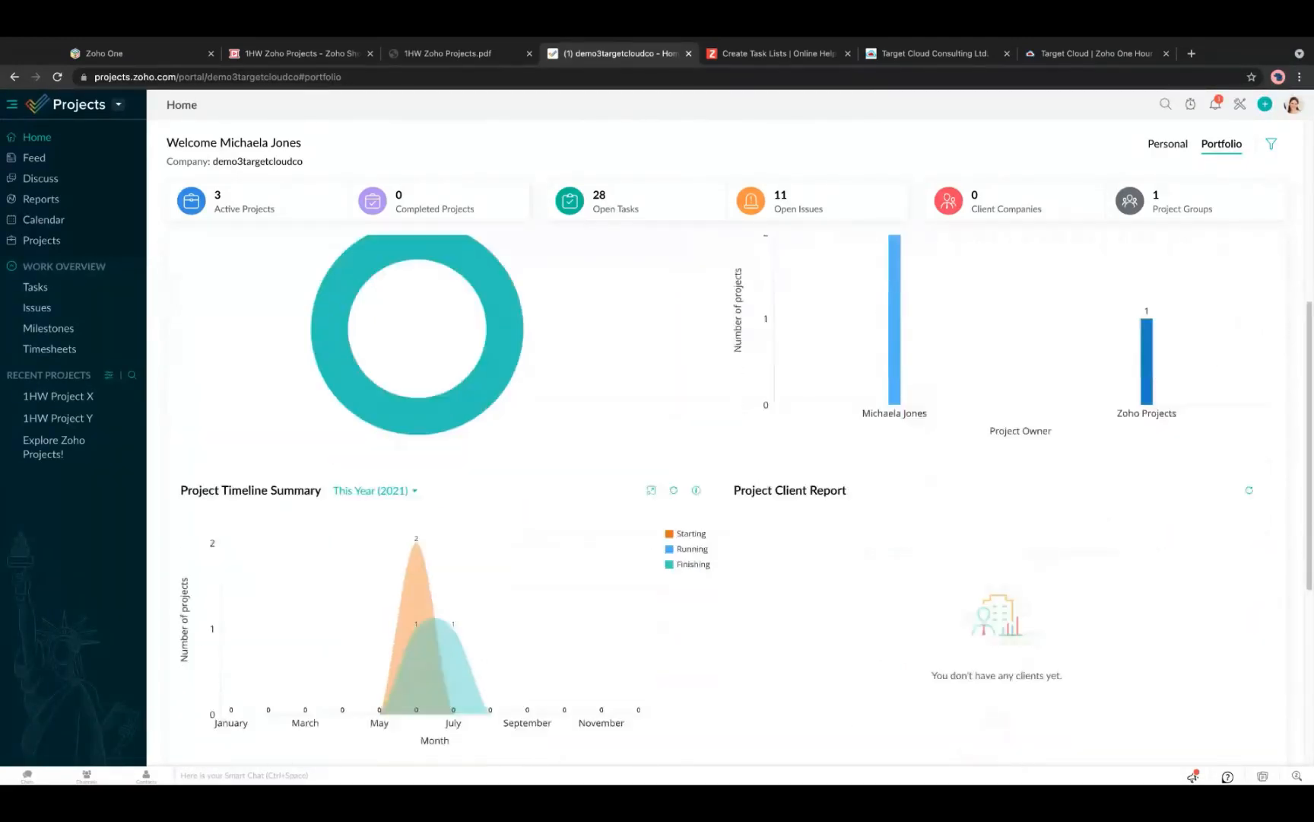
pyautogui.scroll(1, 673, 489)
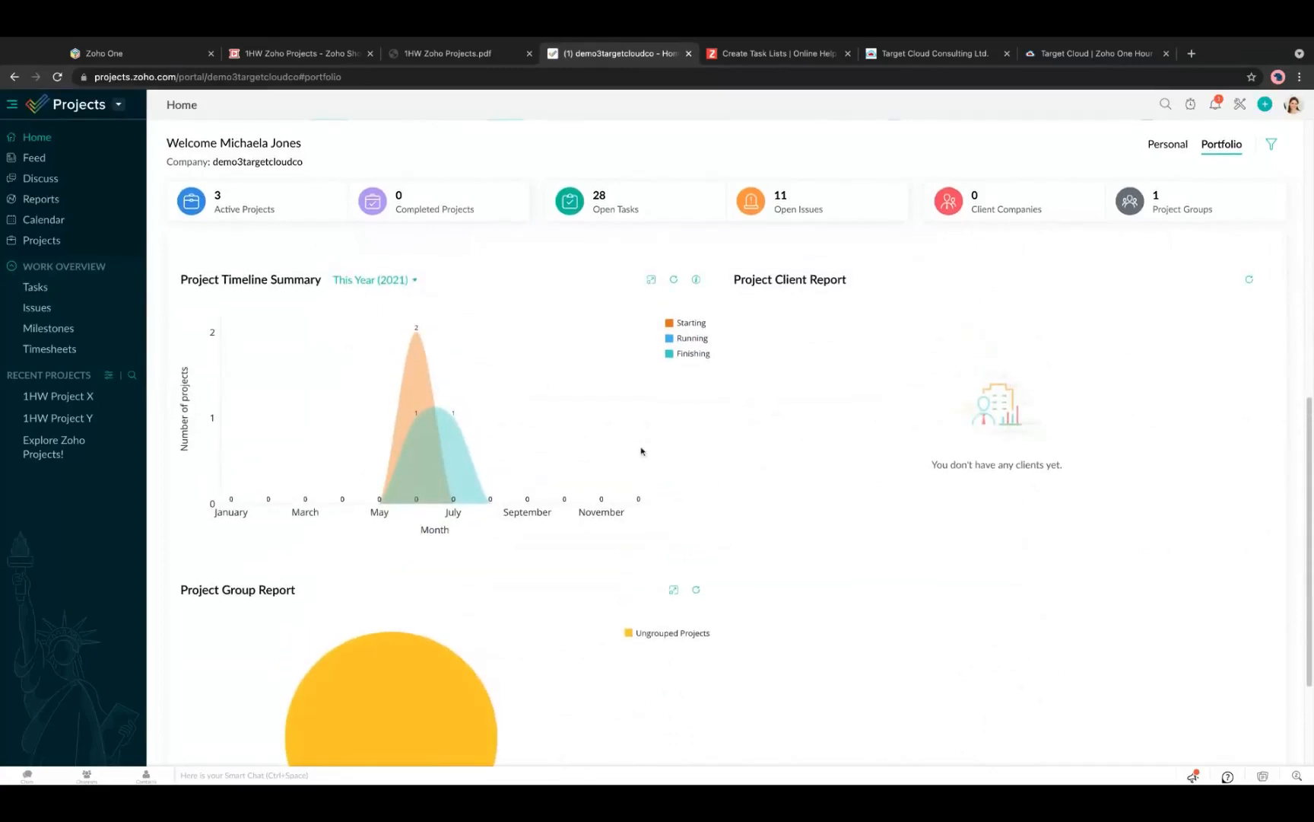
pyautogui.scroll(-2, 641, 451)
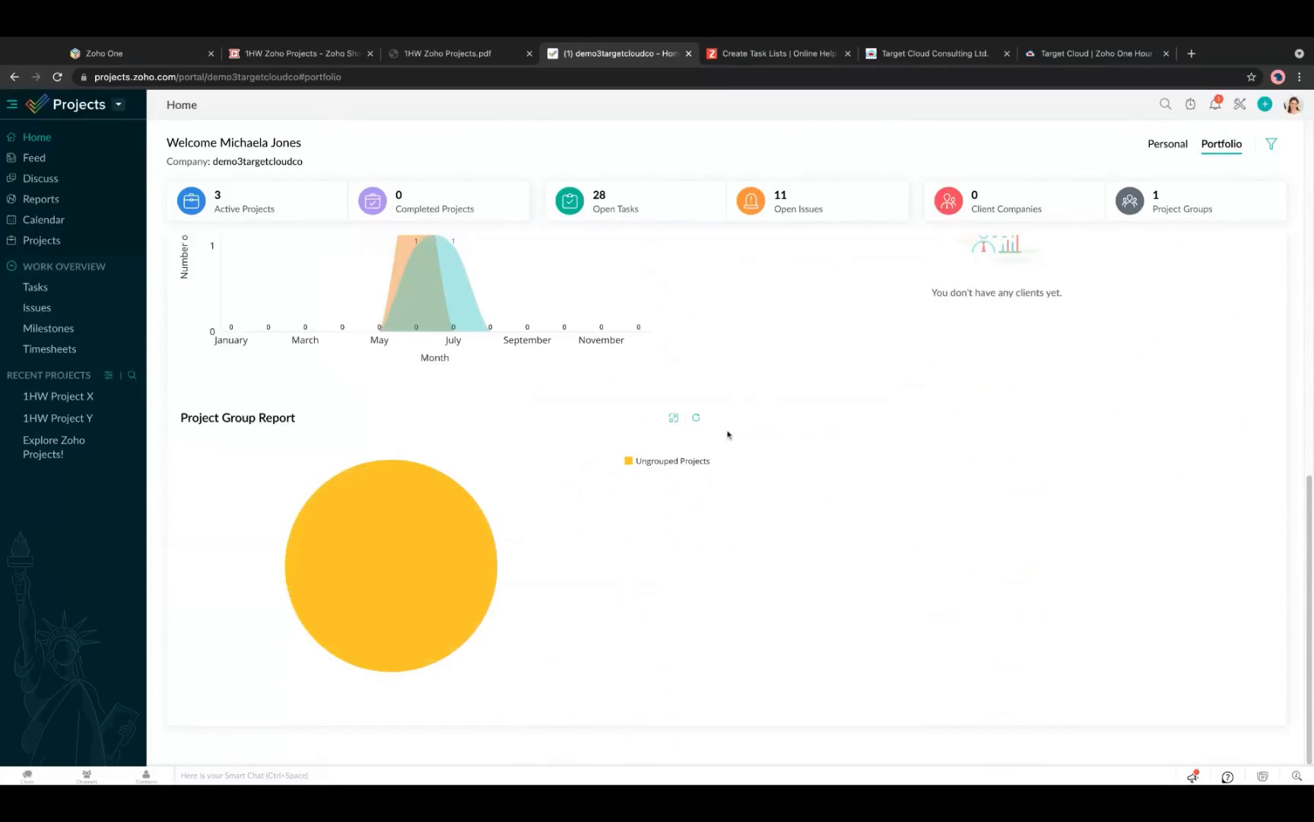
pyautogui.scroll(9, 791, 487)
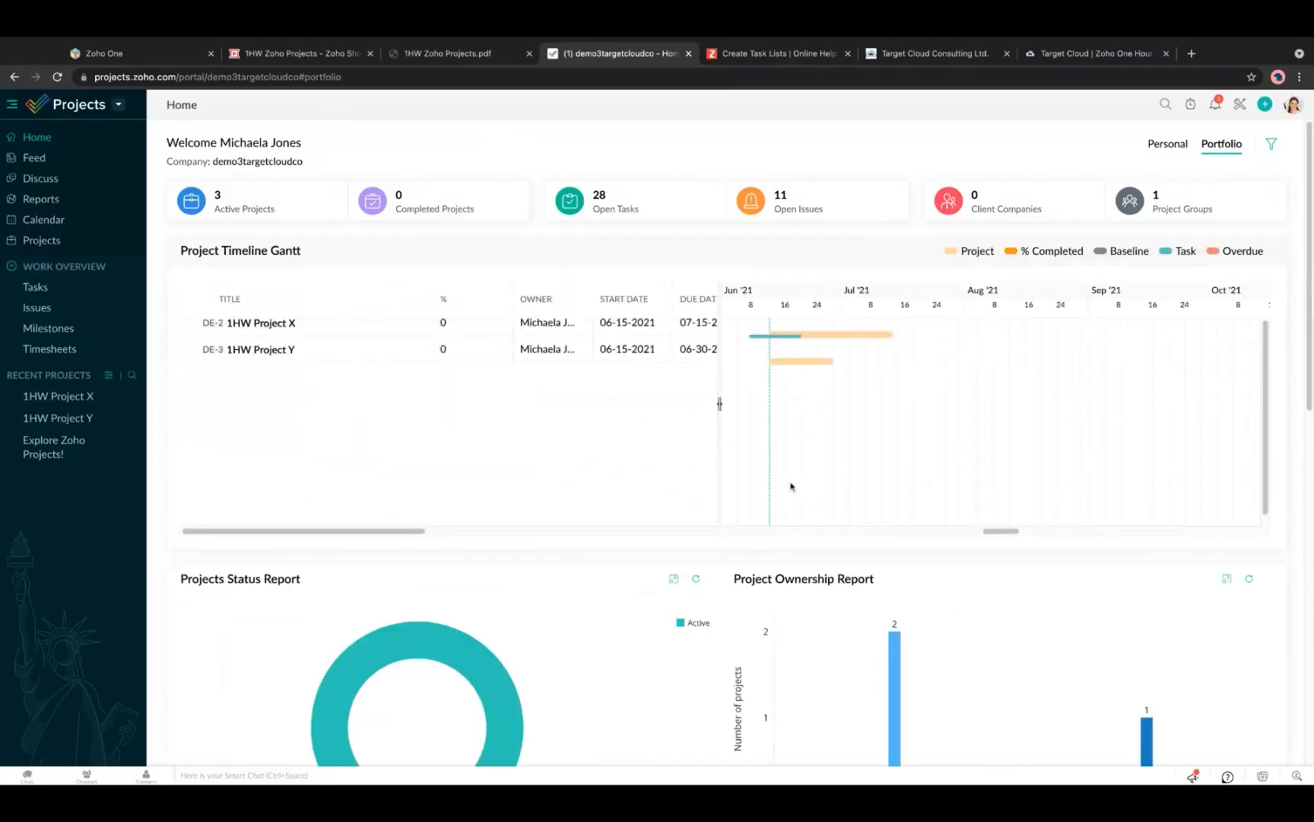
pyautogui.click(1161, 147)
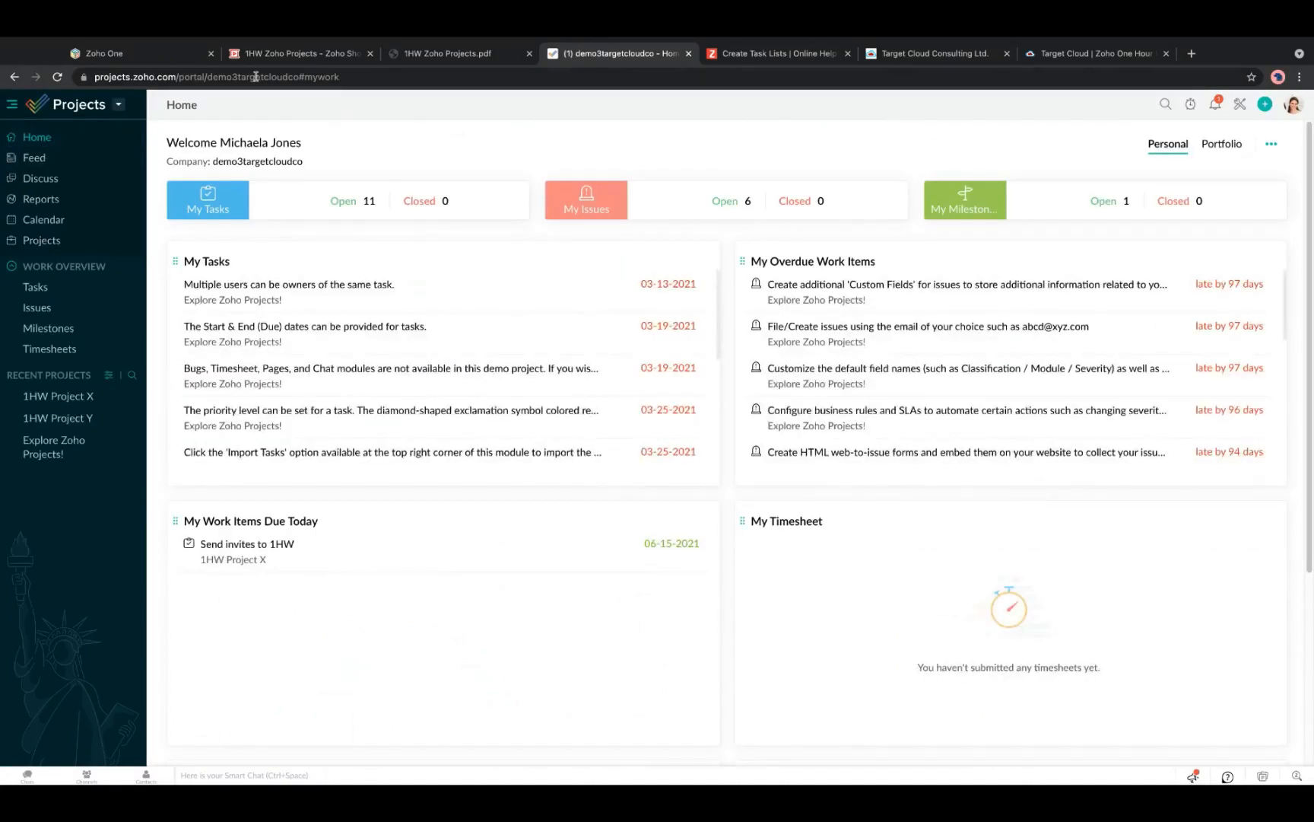
# Check the 1HW Plan page in 1HW Zoho Projects.pdf and return to the Zoho Projects home dashboard.
pyautogui.click(329, 59)
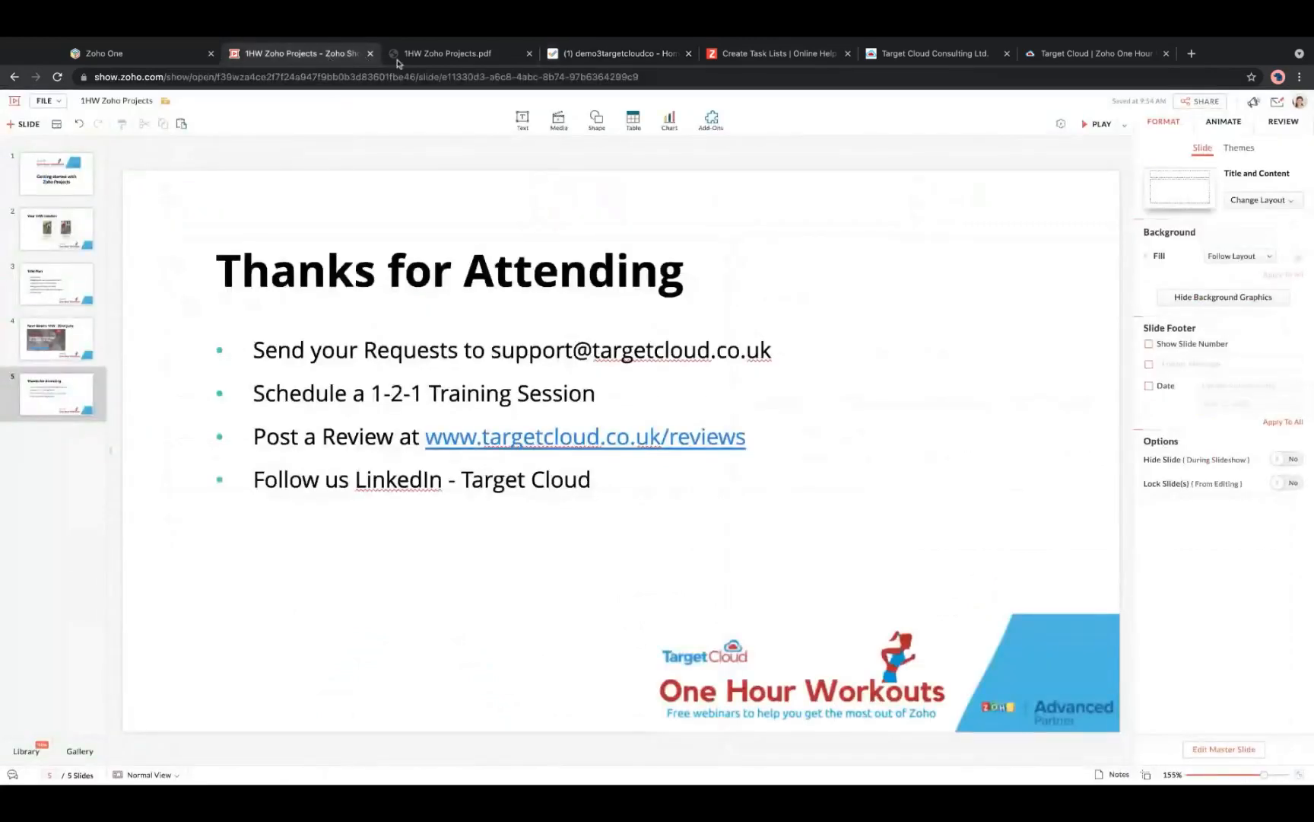
pyautogui.click(452, 51)
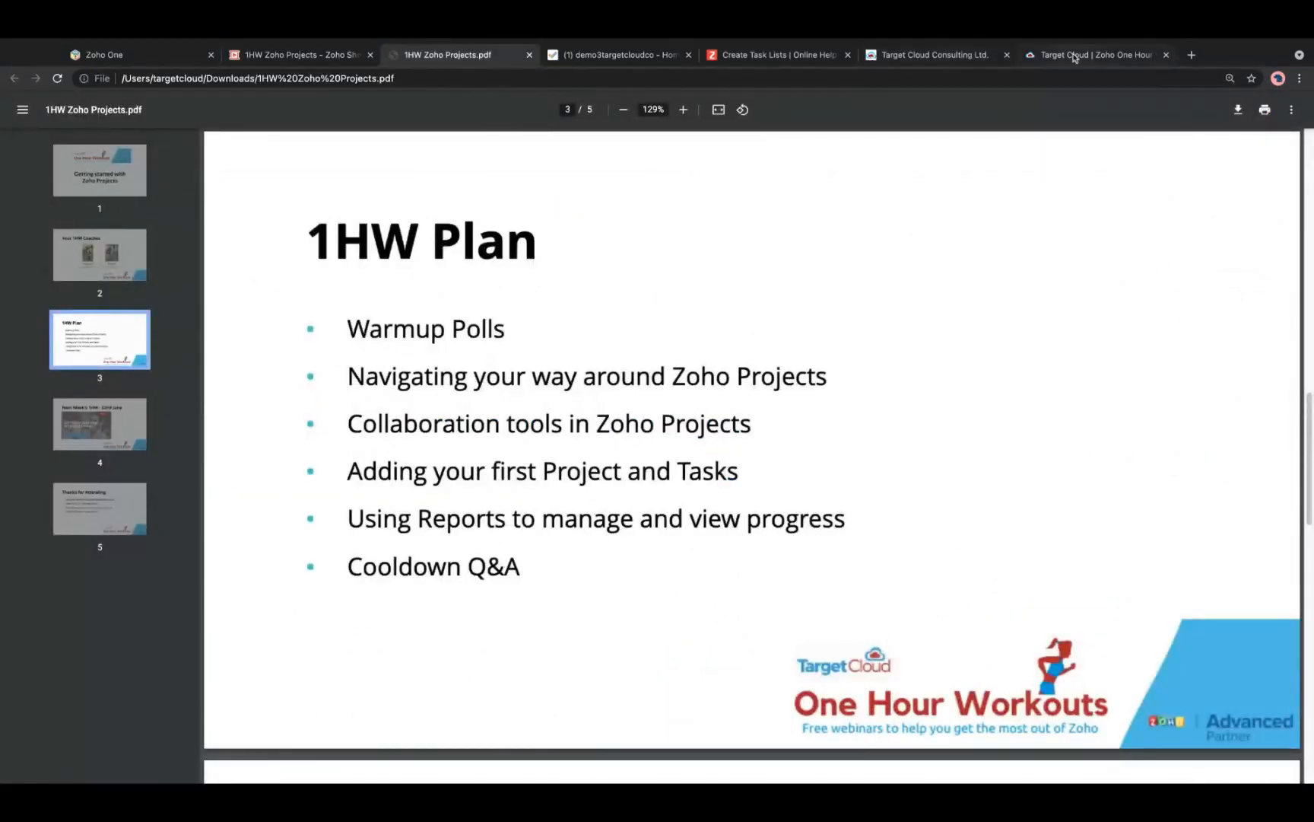
pyautogui.click(590, 61)
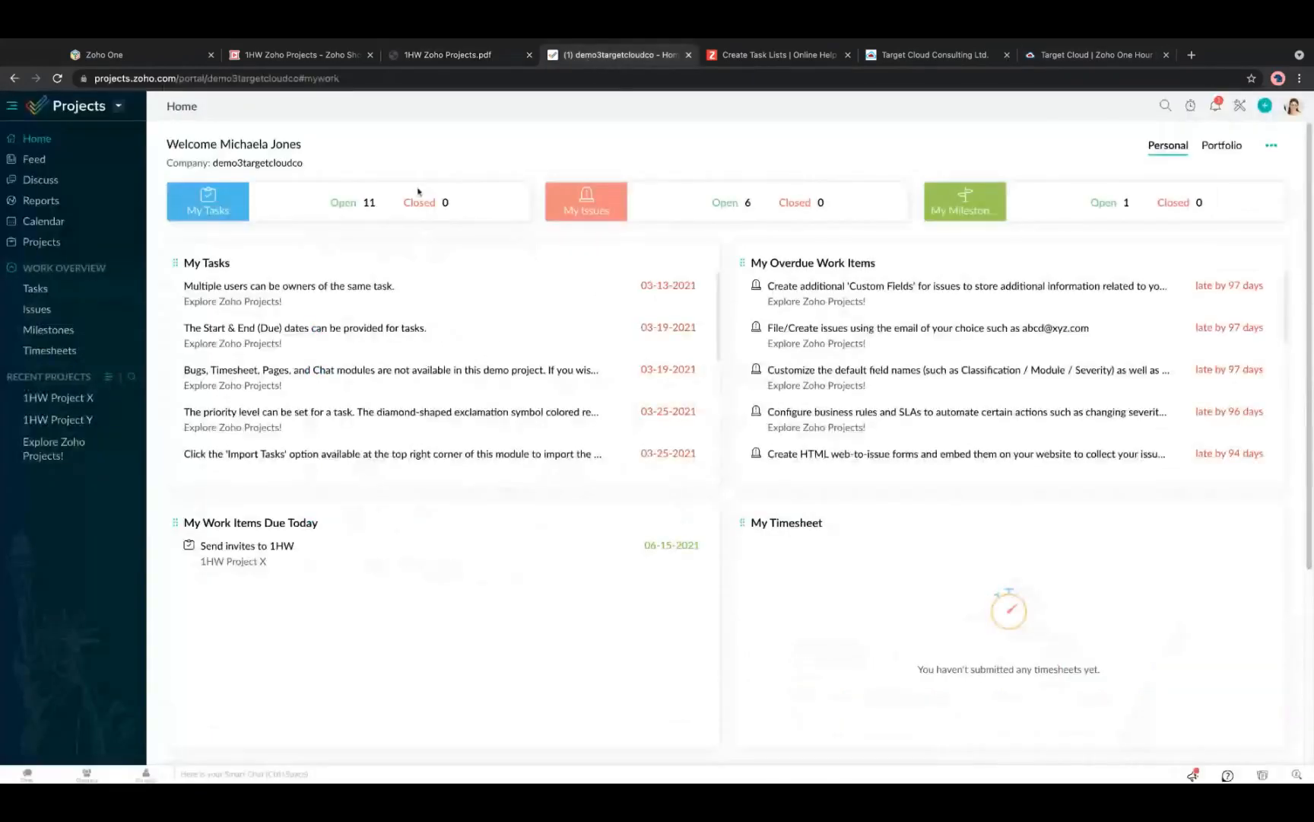
# Open the Feed and review its Status posts and Activity Stream across all projects.
pyautogui.click(29, 161)
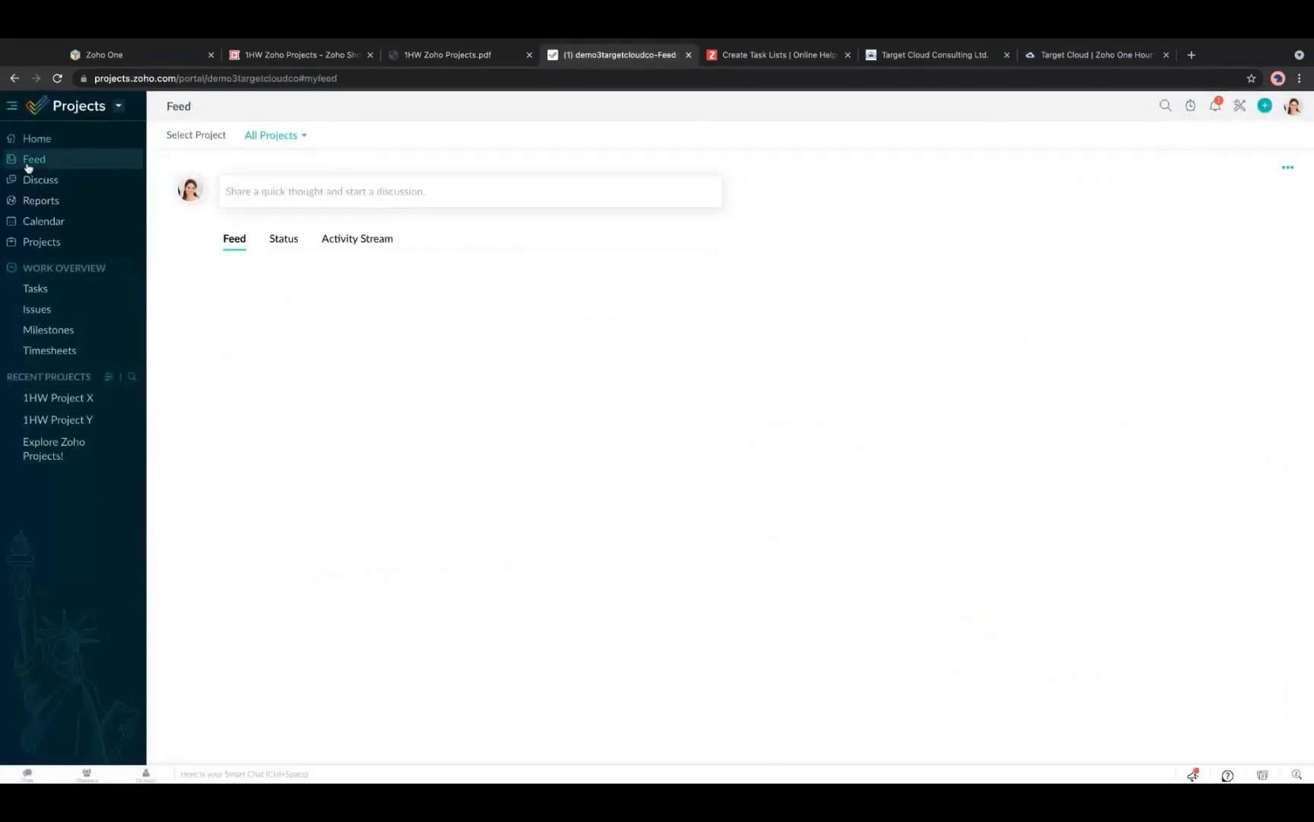
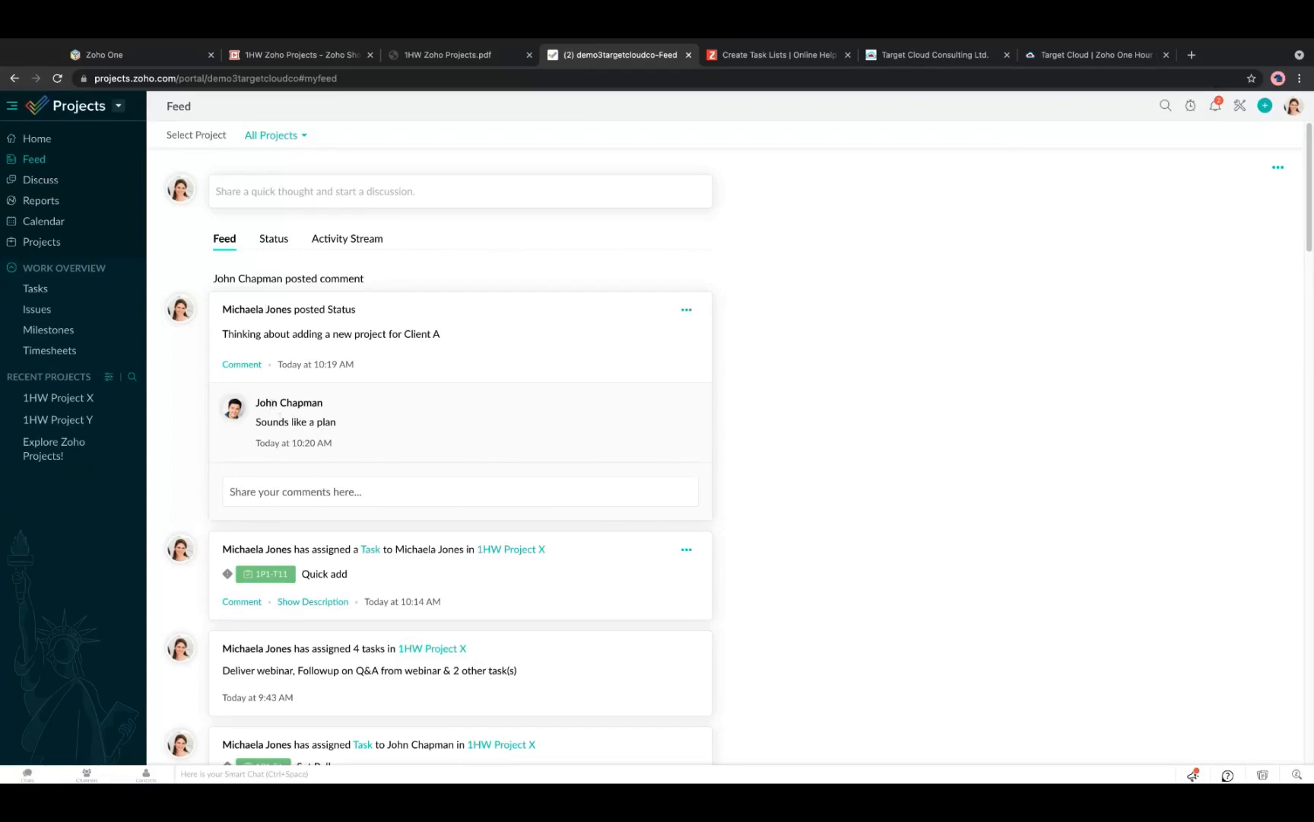
pyautogui.click(274, 239)
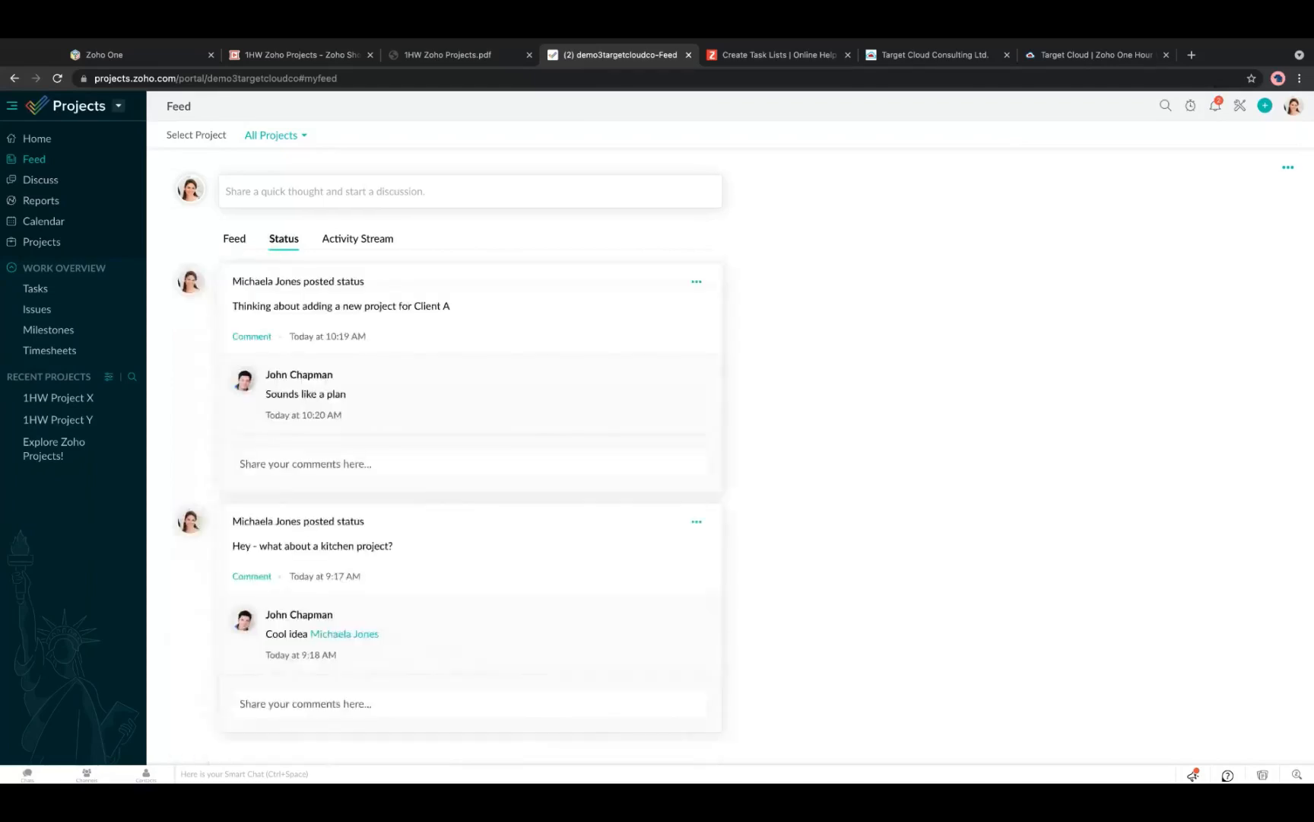
pyautogui.moveTo(234, 305); pyautogui.dragTo(420, 326)
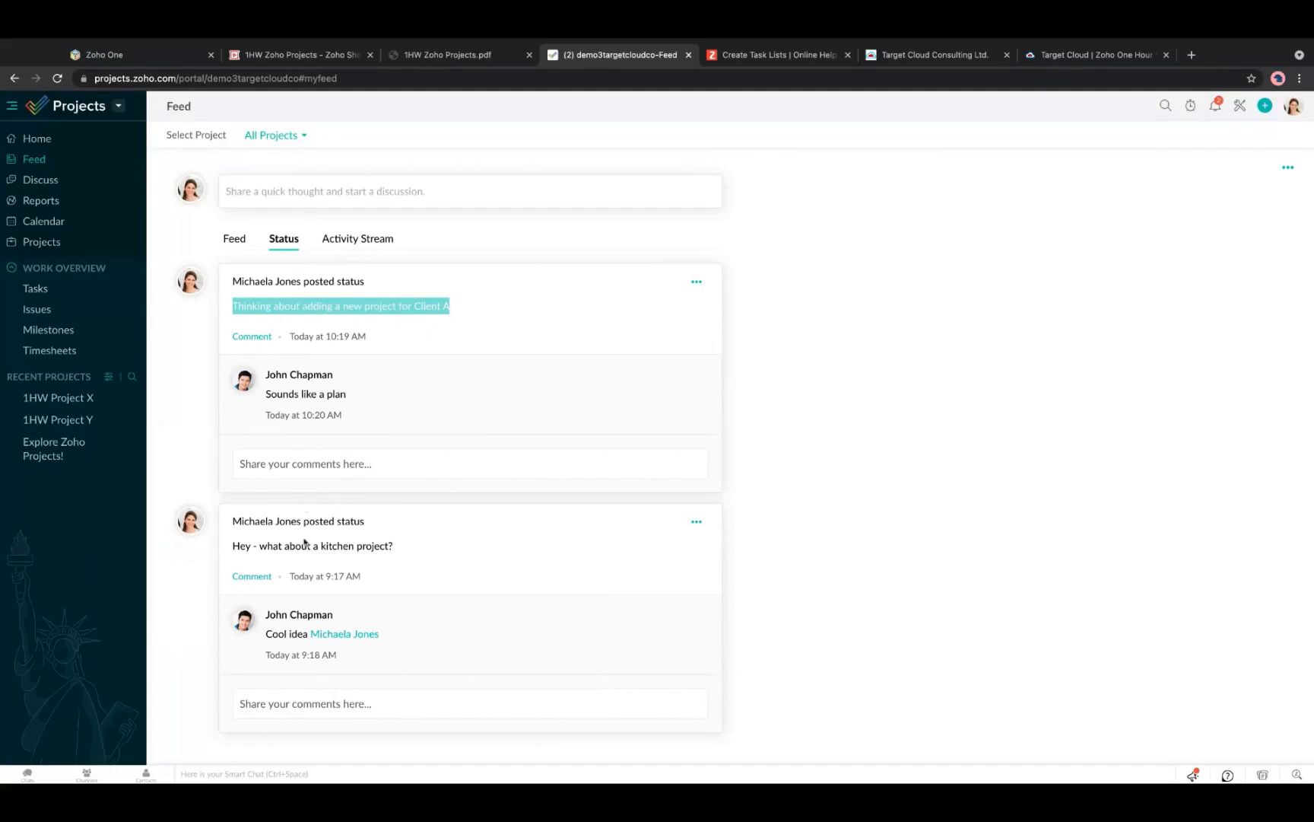
pyautogui.moveTo(233, 546); pyautogui.dragTo(396, 581)
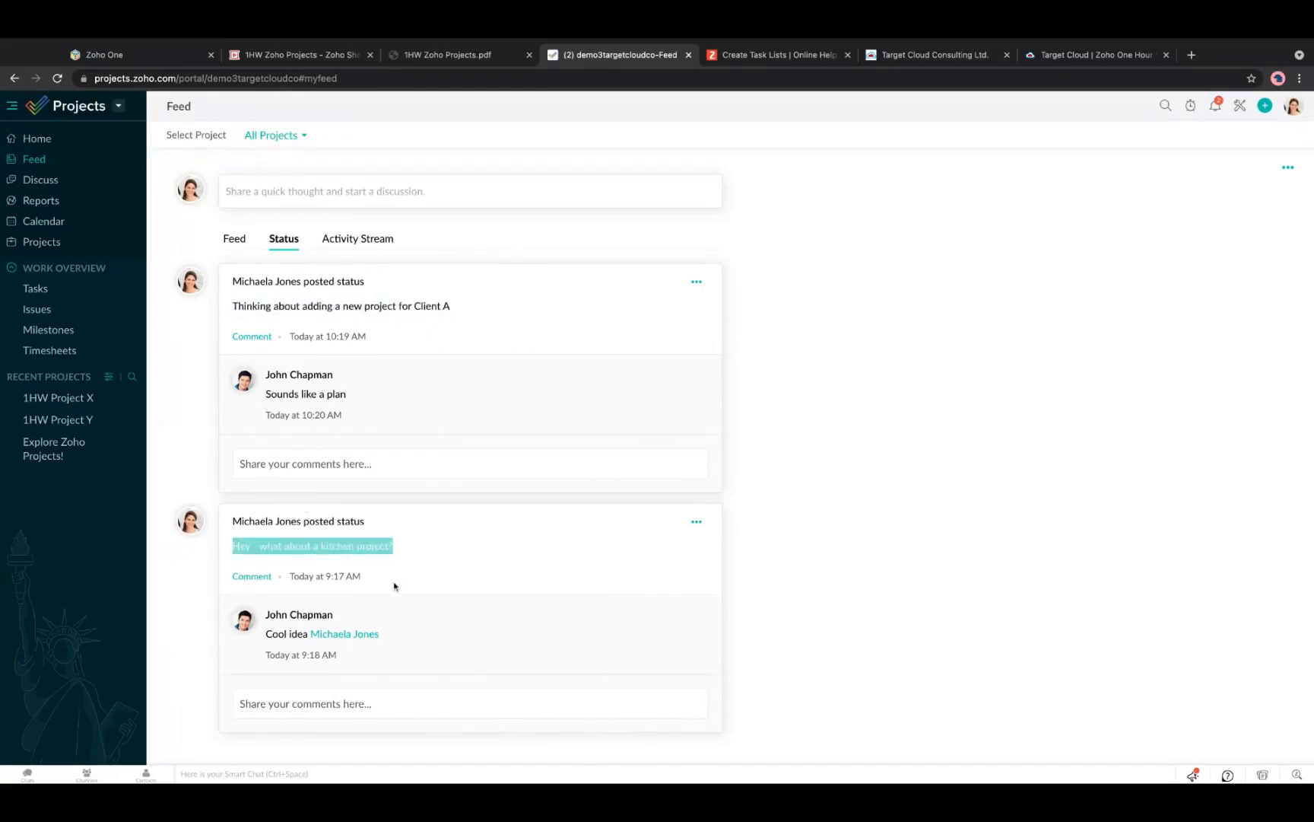
pyautogui.click(353, 242)
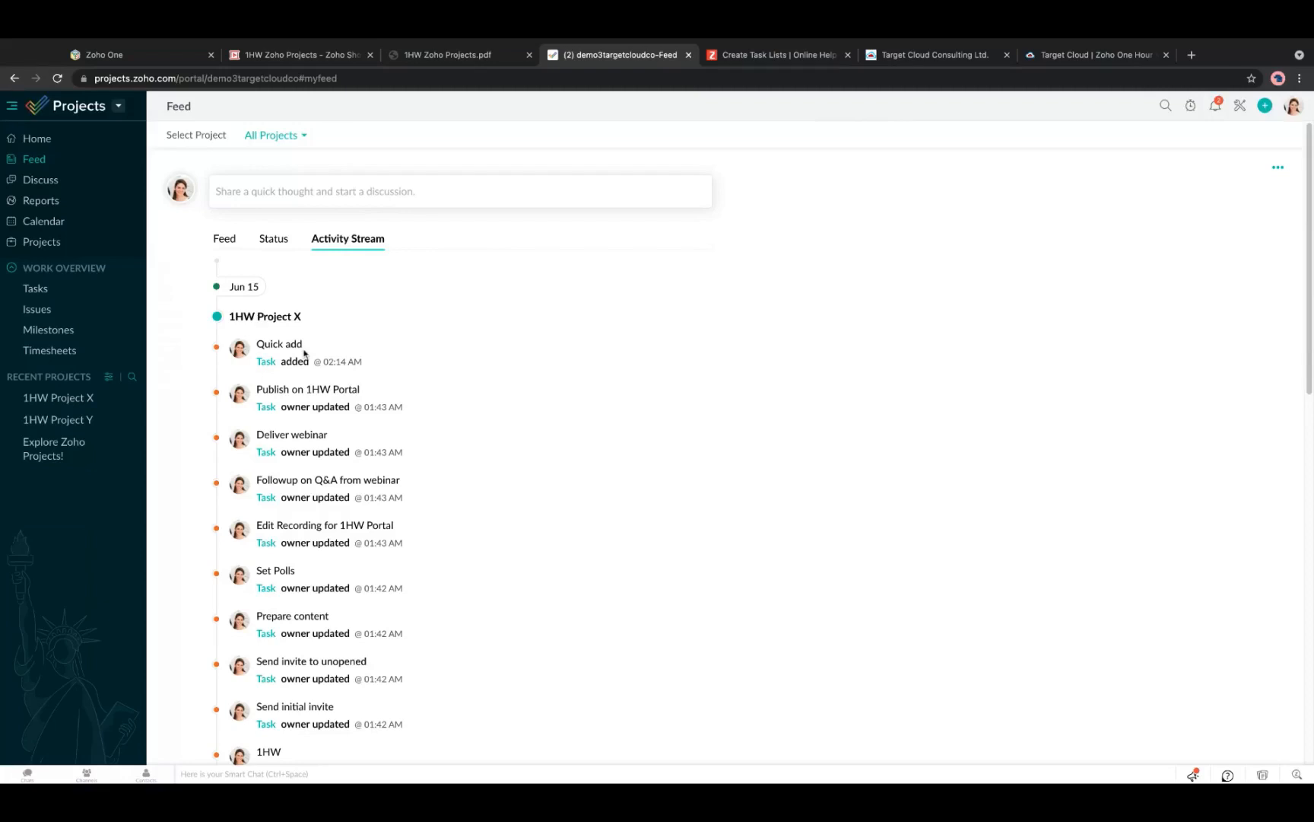
# Filter the Feed to 1HW Project X and review that project's entries.
pyautogui.click(273, 134)
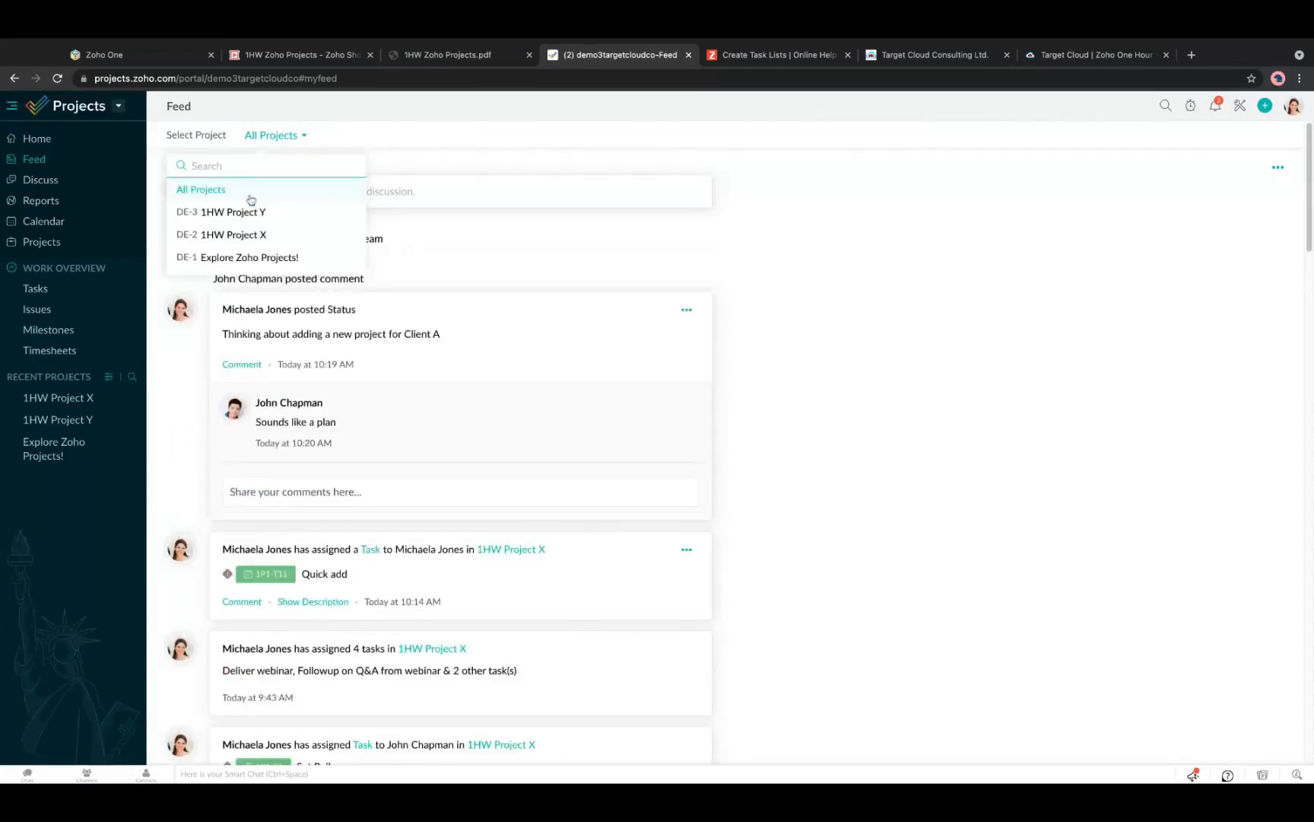
pyautogui.click(236, 234)
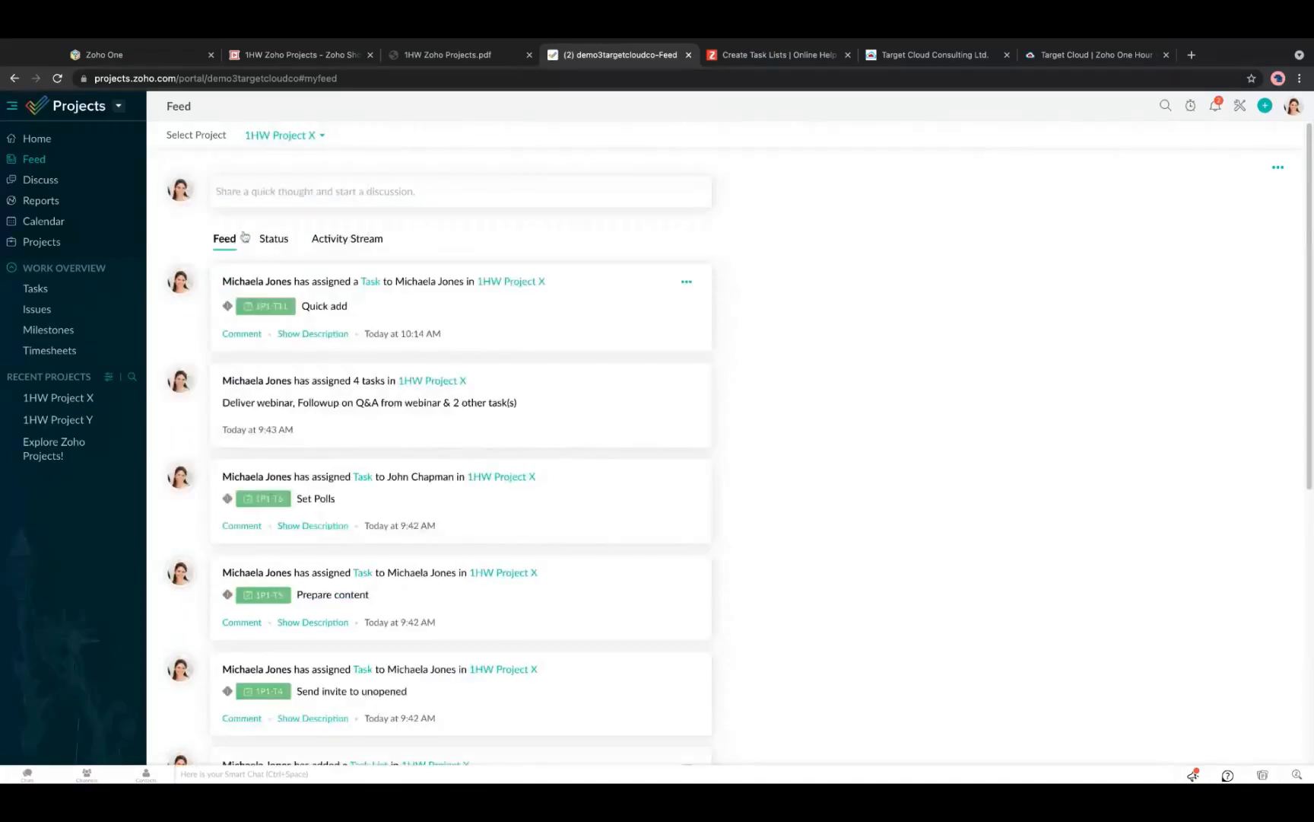
pyautogui.scroll(-3, 472, 500)
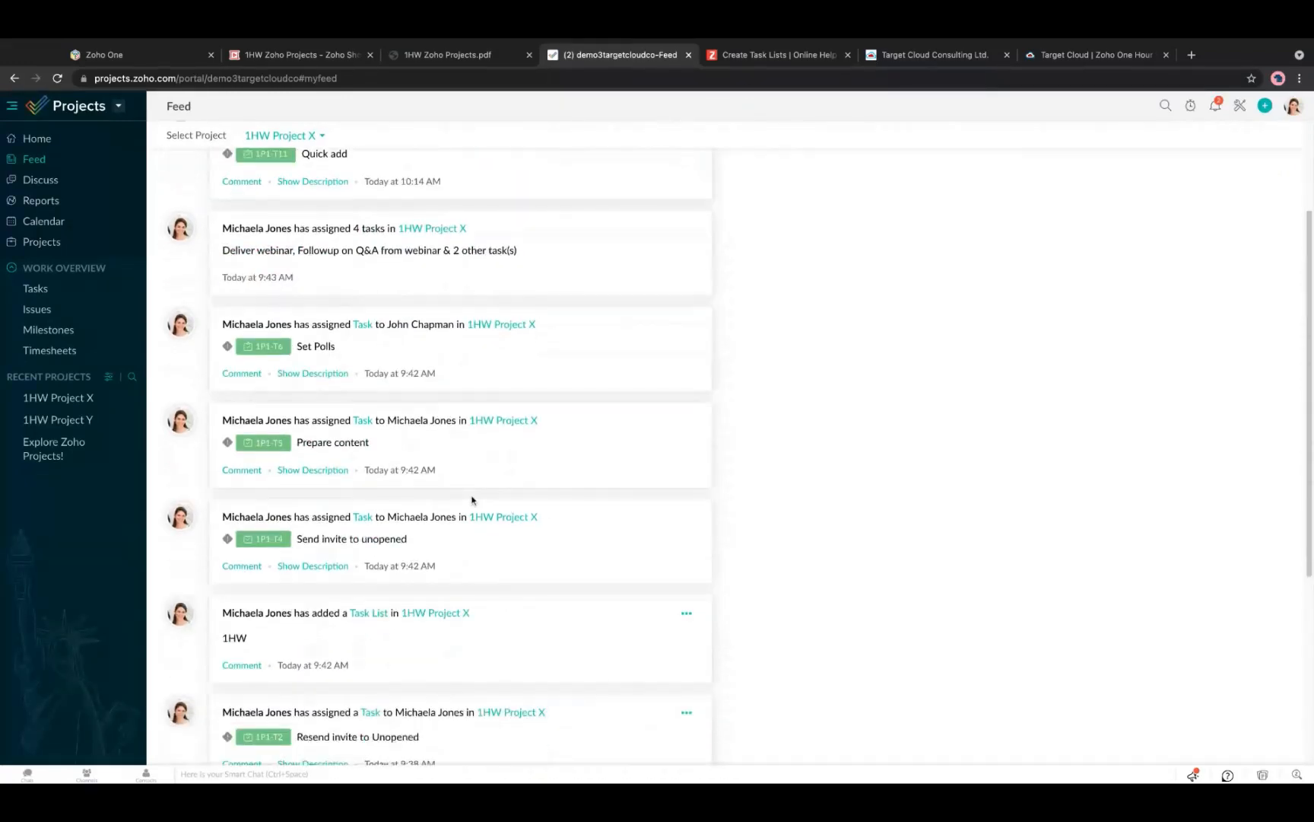
pyautogui.scroll(-5, 471, 499)
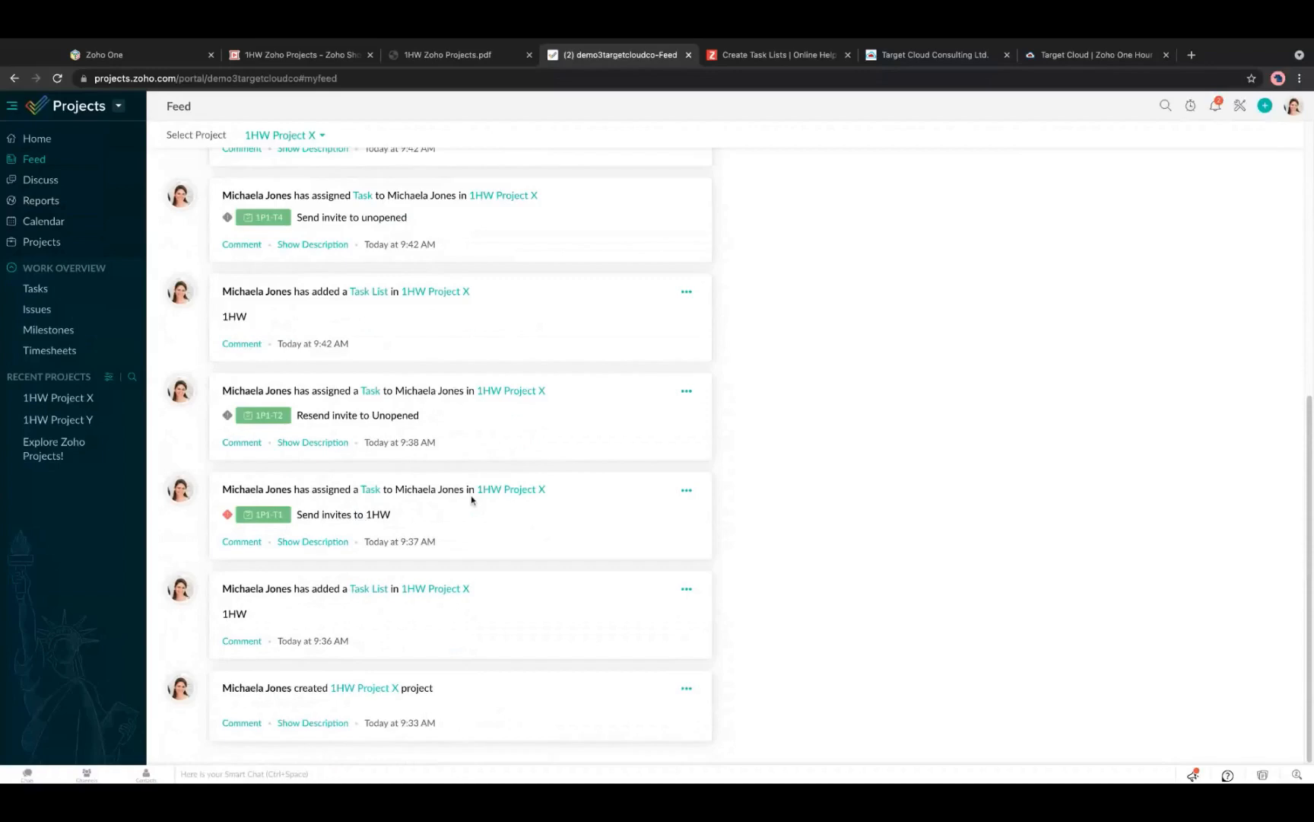
pyautogui.scroll(5, 472, 500)
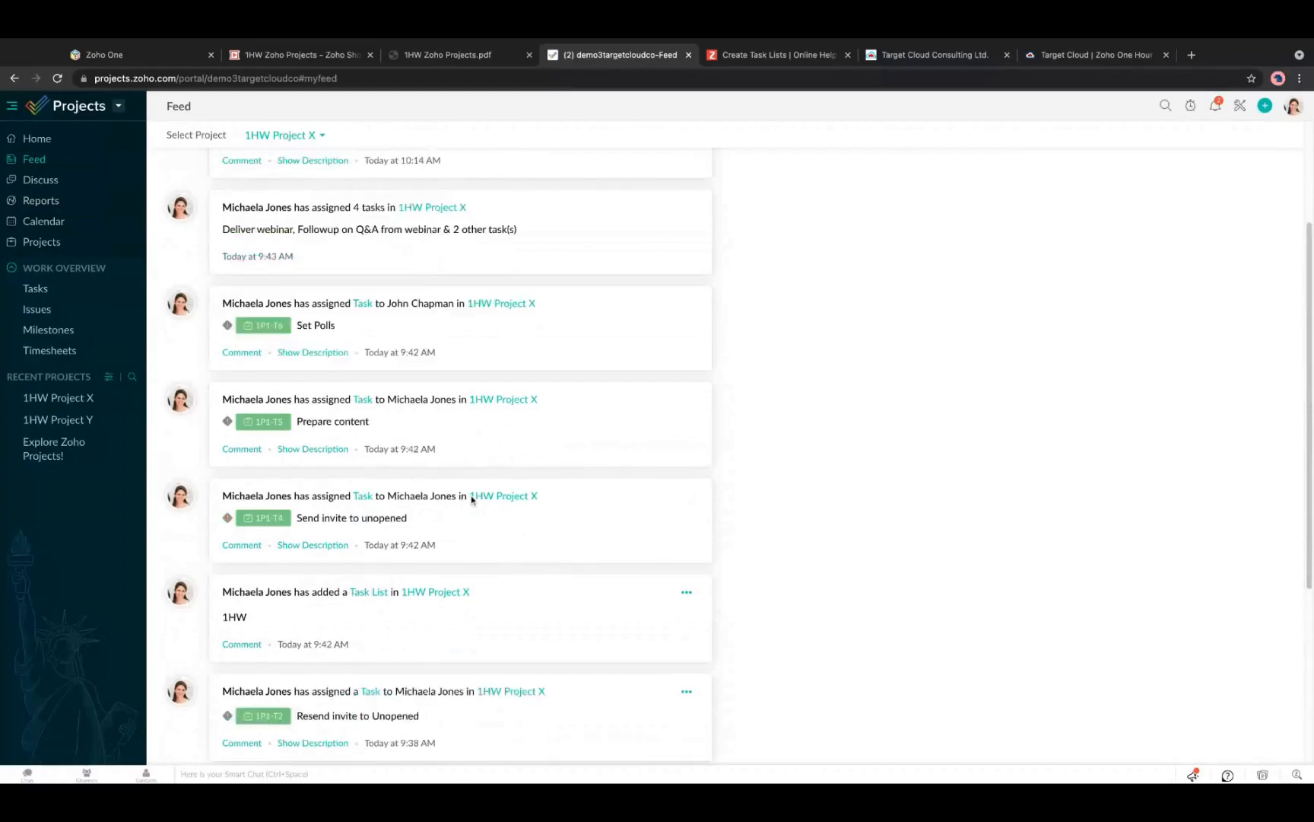
pyautogui.scroll(3, 472, 500)
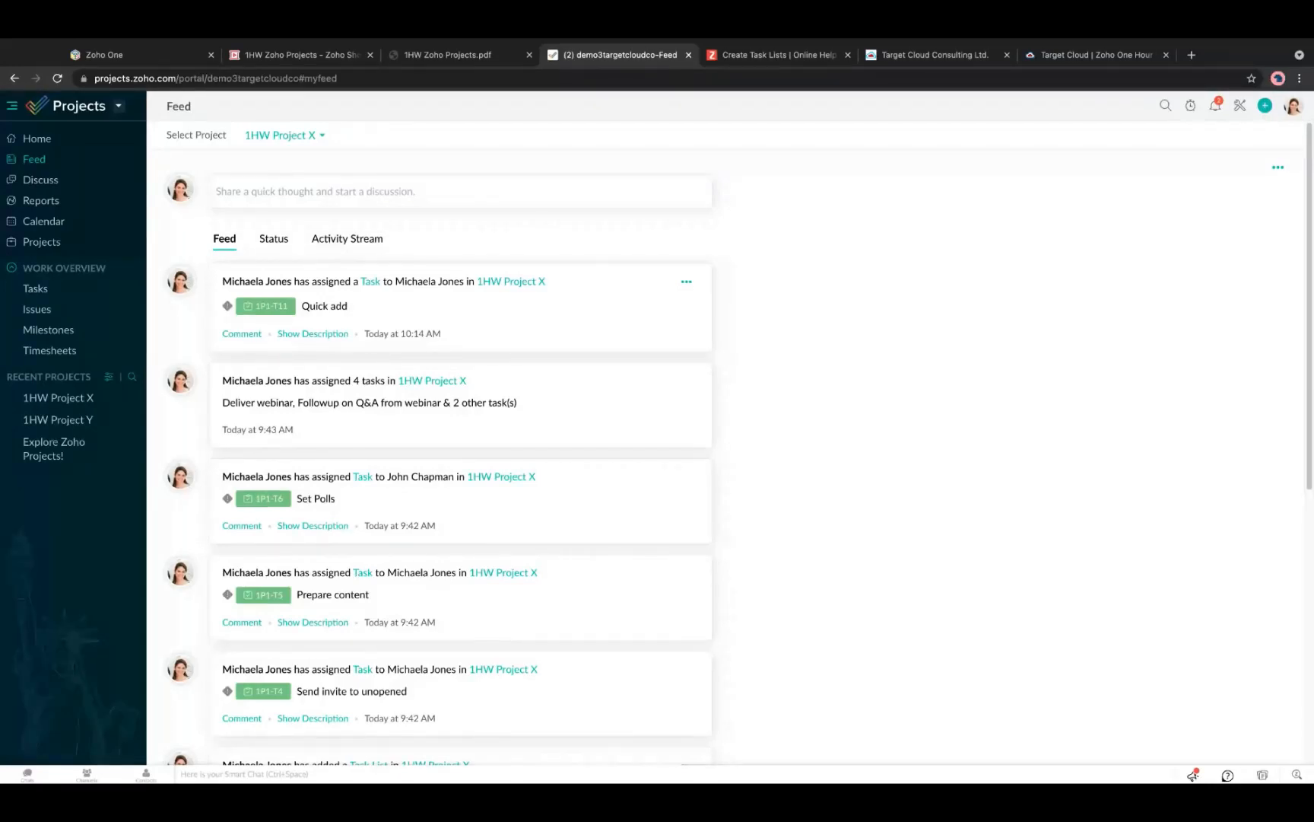
# Start a new Discuss conversation for 1HW Project X titled "Which version of Zoho?".
pyautogui.click(44, 181)
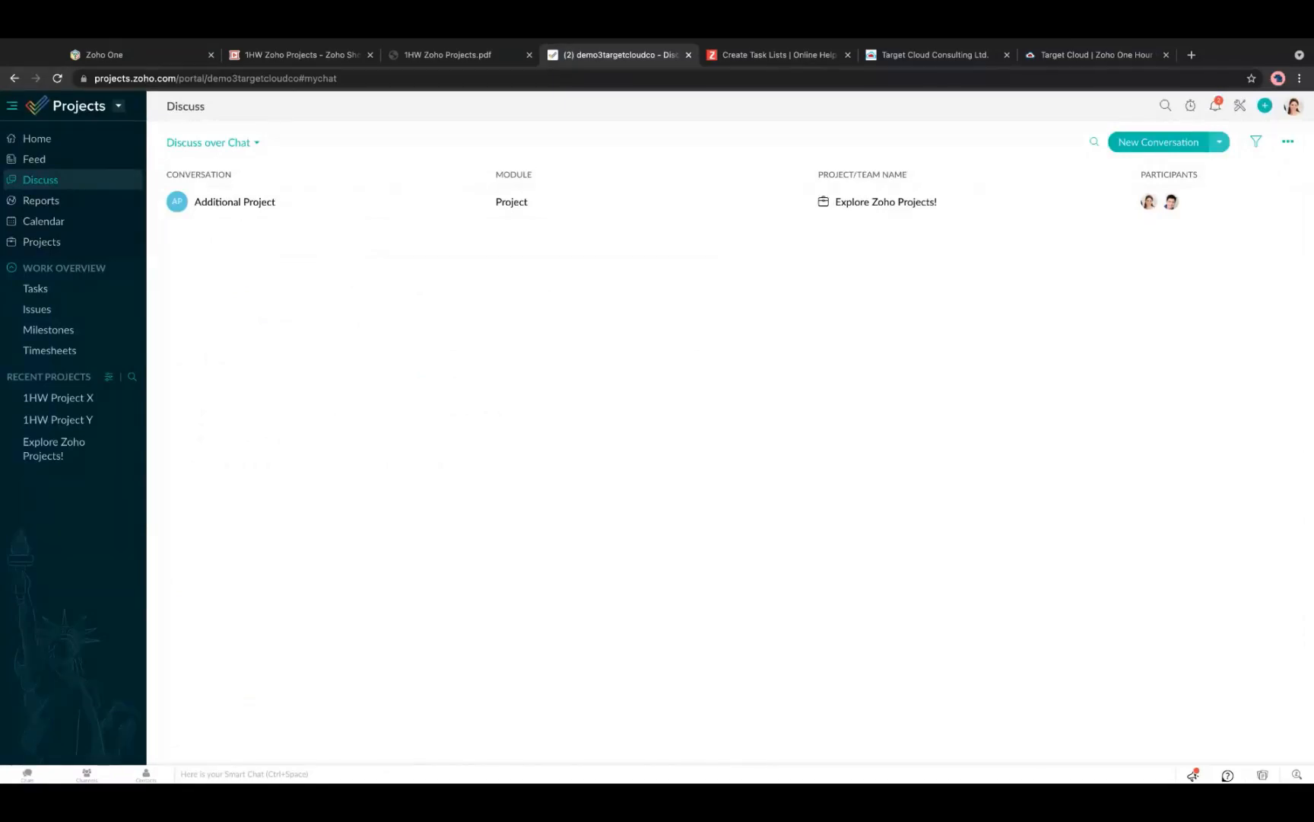
pyautogui.click(1160, 141)
pyautogui.click(962, 166)
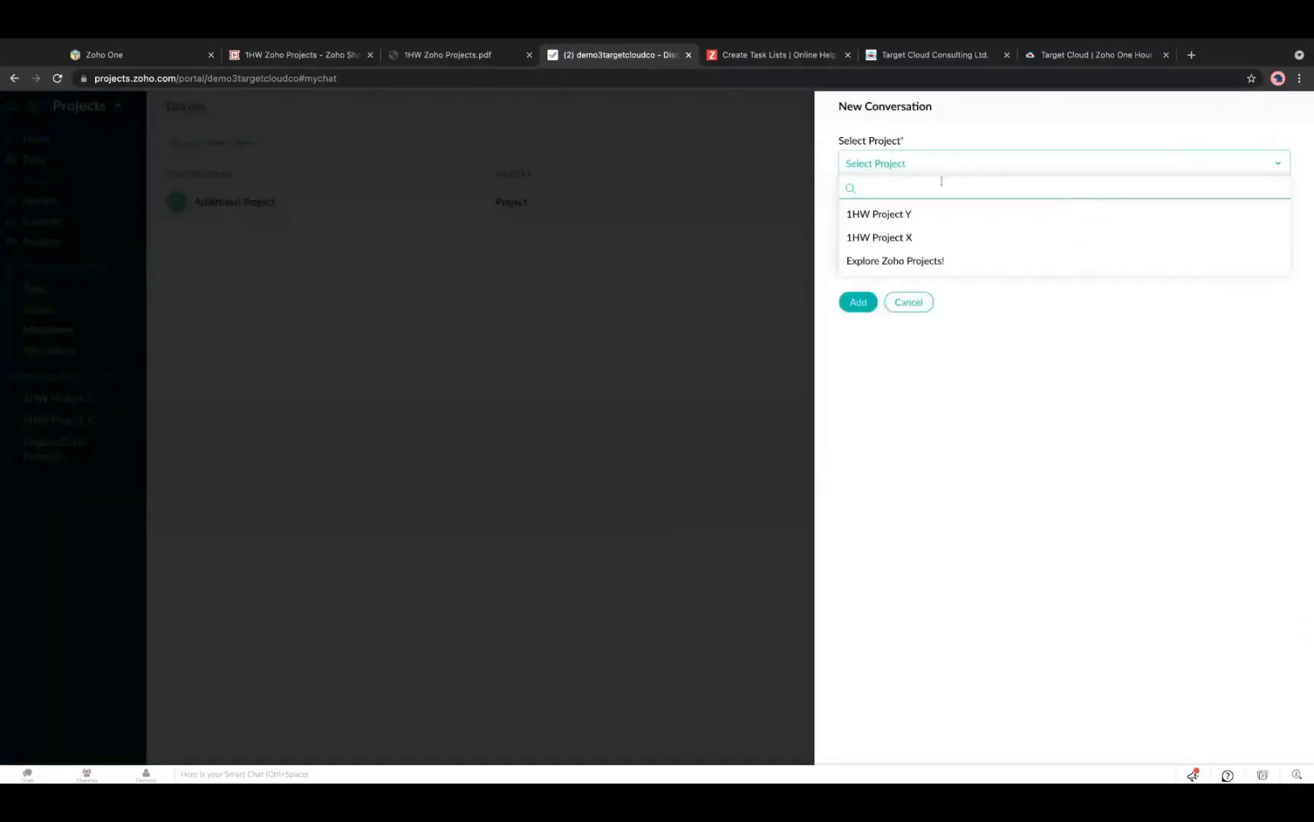
pyautogui.click(909, 238)
pyautogui.click(900, 228)
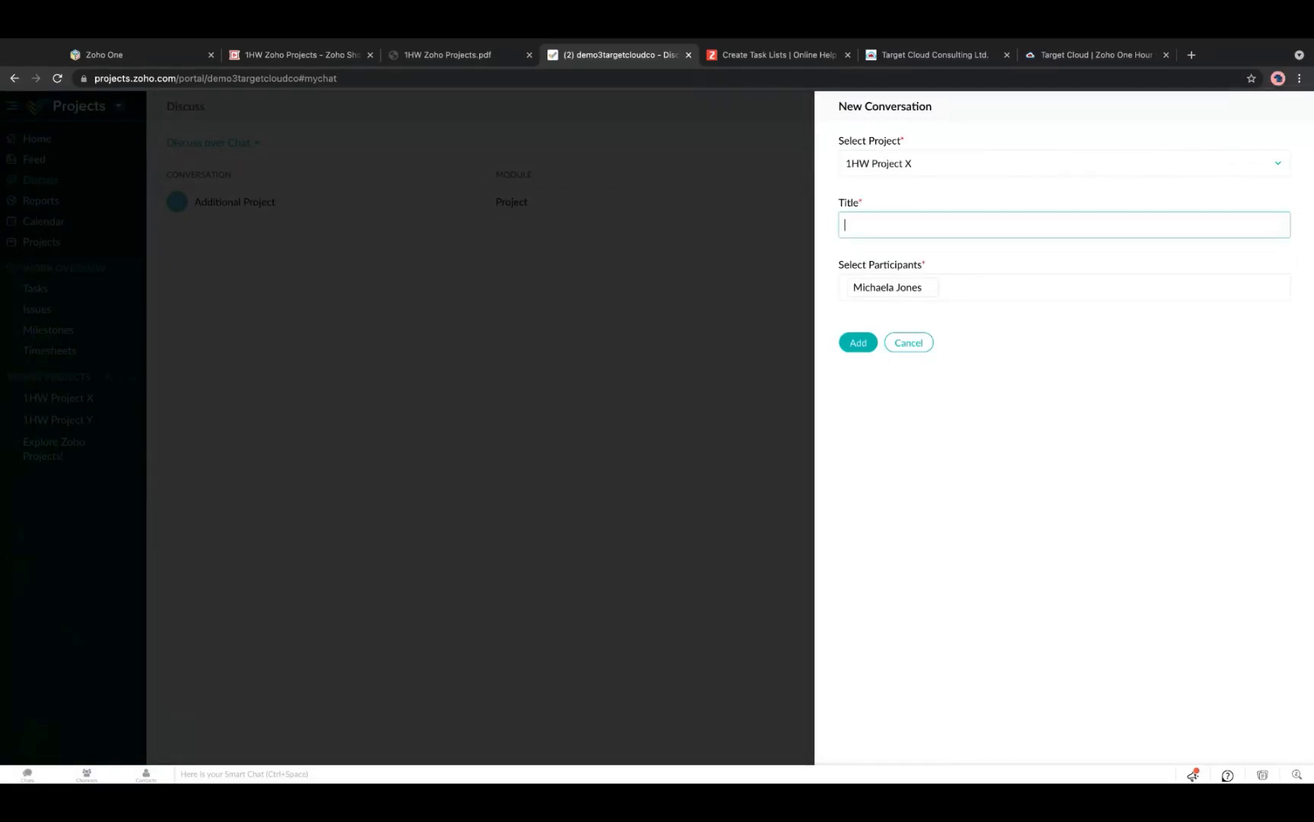
pyautogui.write('Which version of Zo')
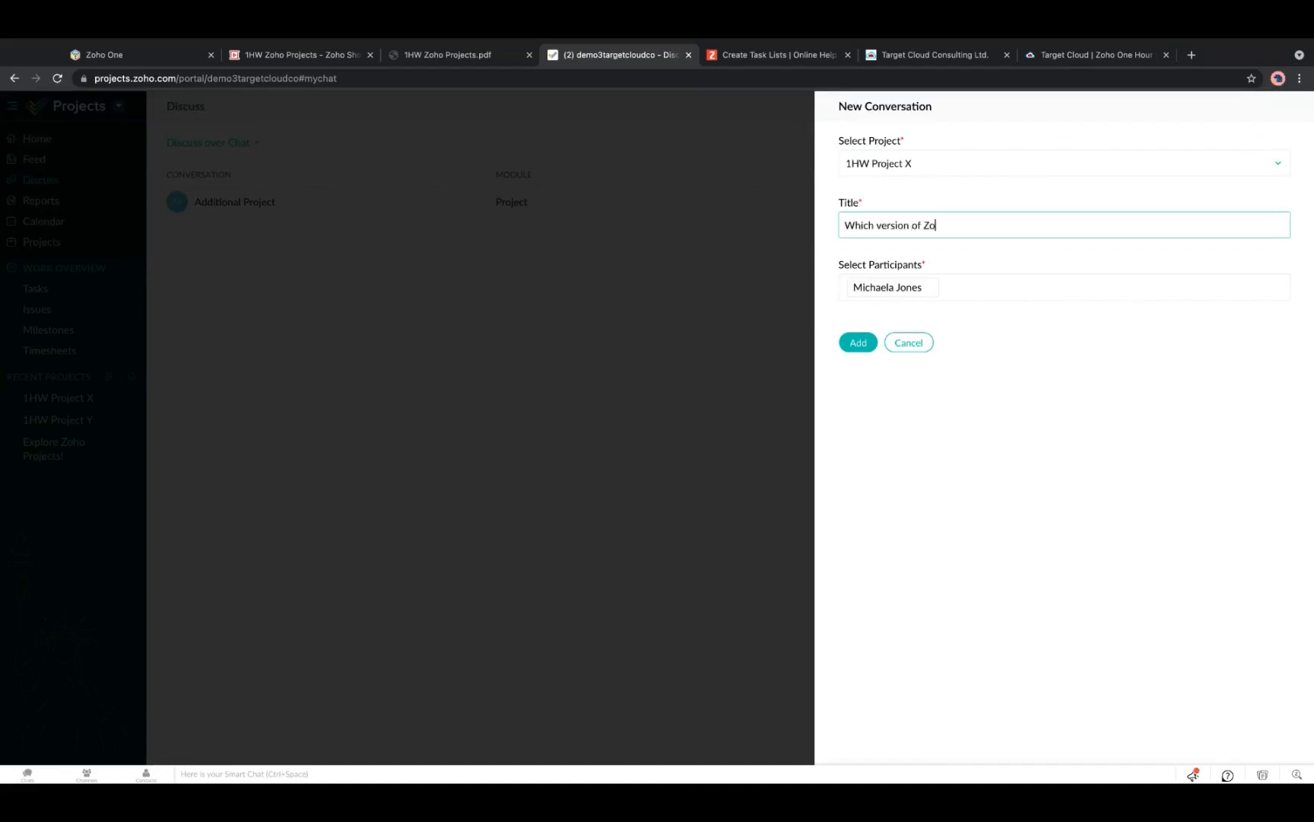
pyautogui.write('ho?')
# Include the other project member as a participant and create the conversation.
pyautogui.click(968, 293)
pyautogui.click(938, 317)
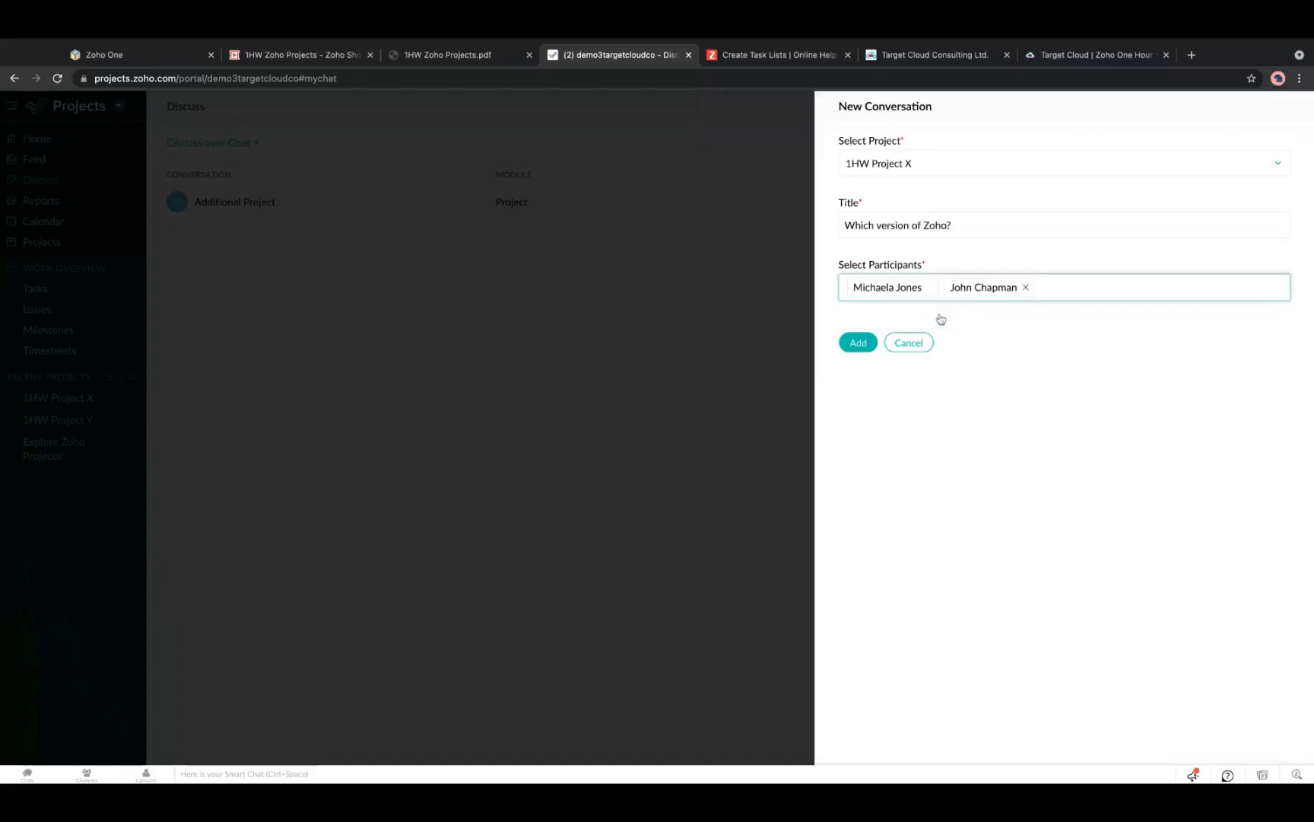
pyautogui.click(1077, 284)
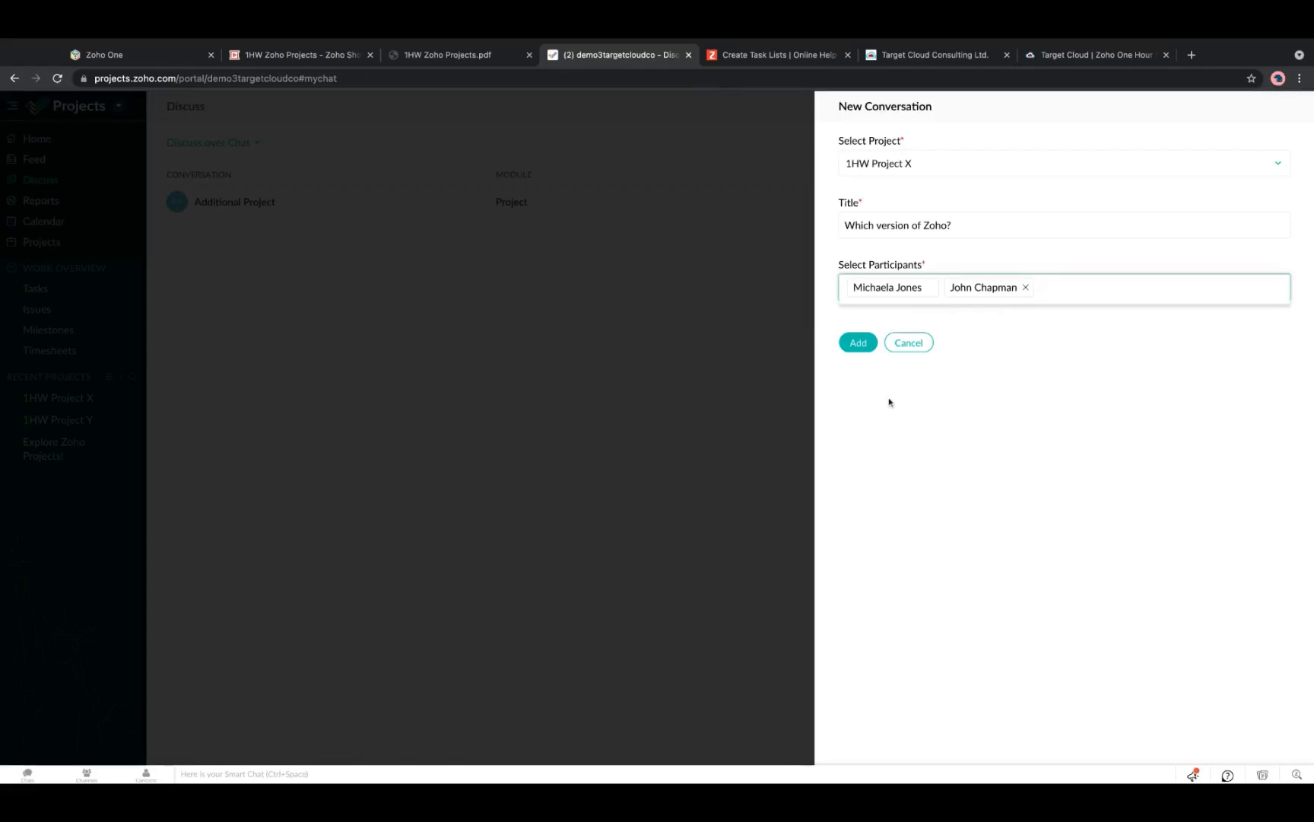
pyautogui.click(859, 344)
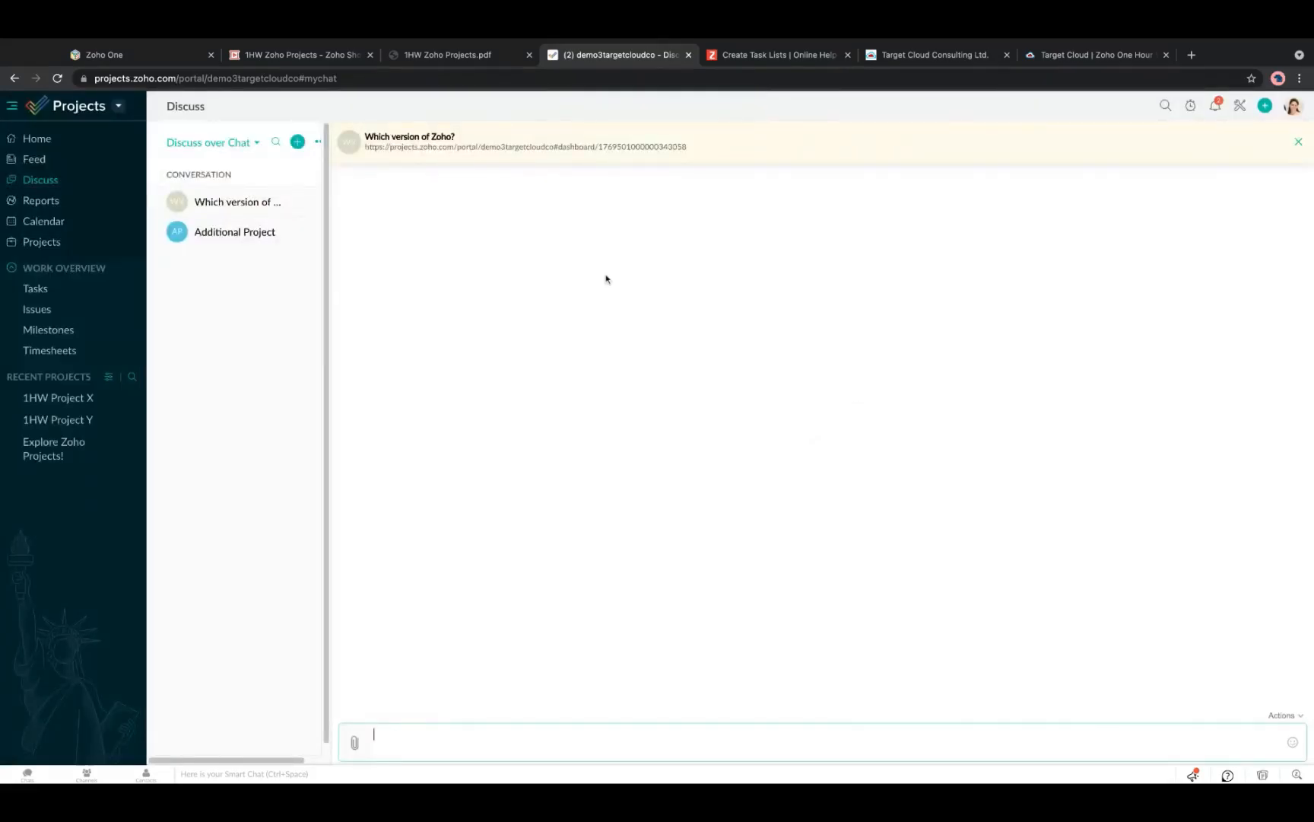
# Send the message "I think Zoho Projects on its own is good." in the "Which version of Zoho?" conversation.
pyautogui.write('I think Zoho Projects on its own is good.')
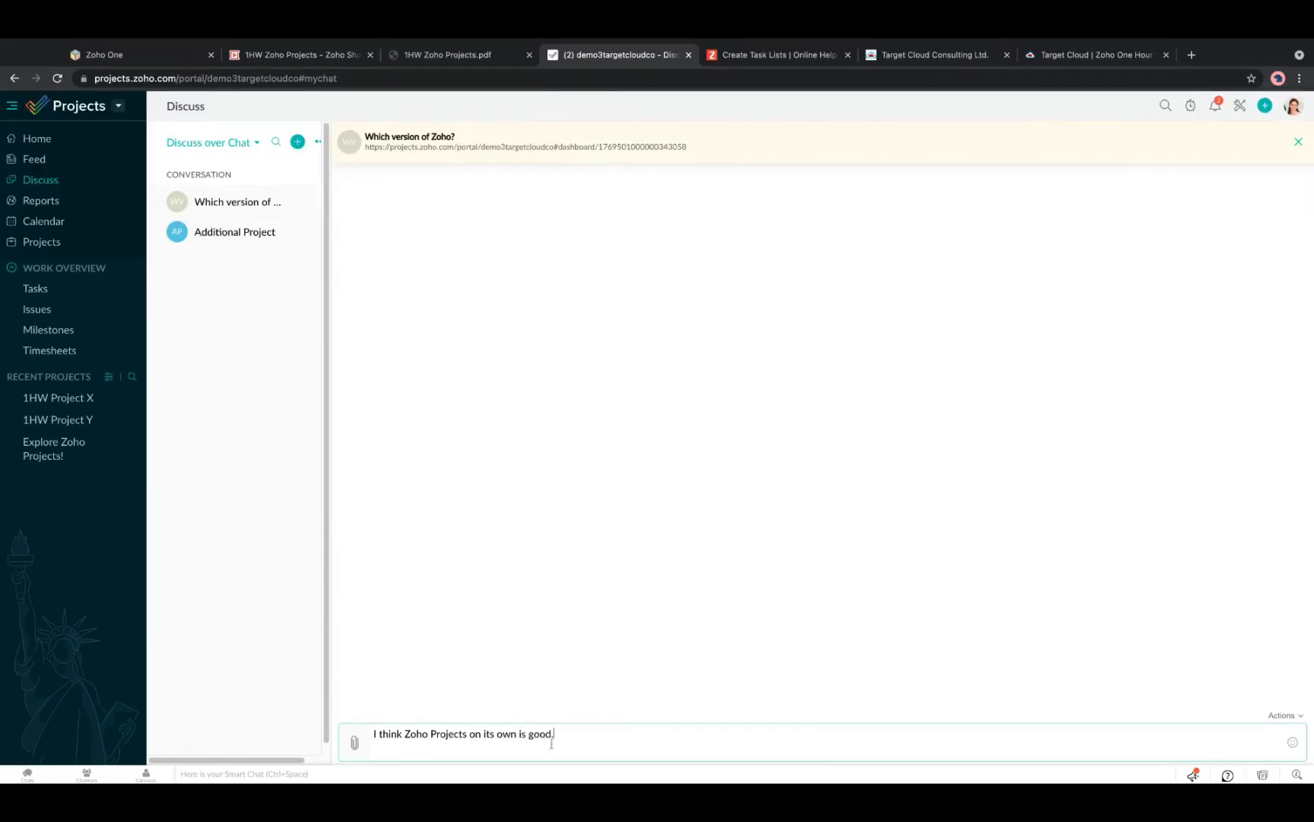
pyautogui.press('Return')
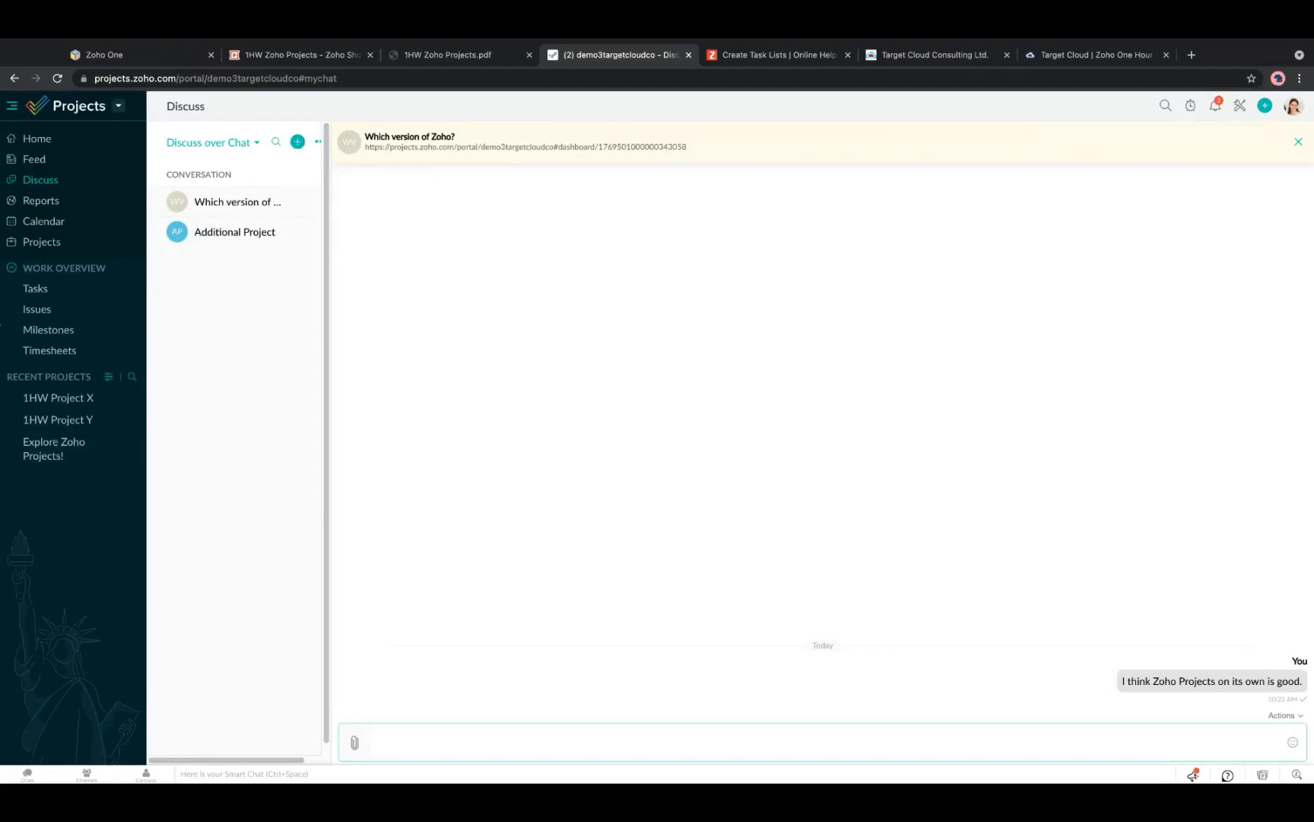
pyautogui.click(0, 325)
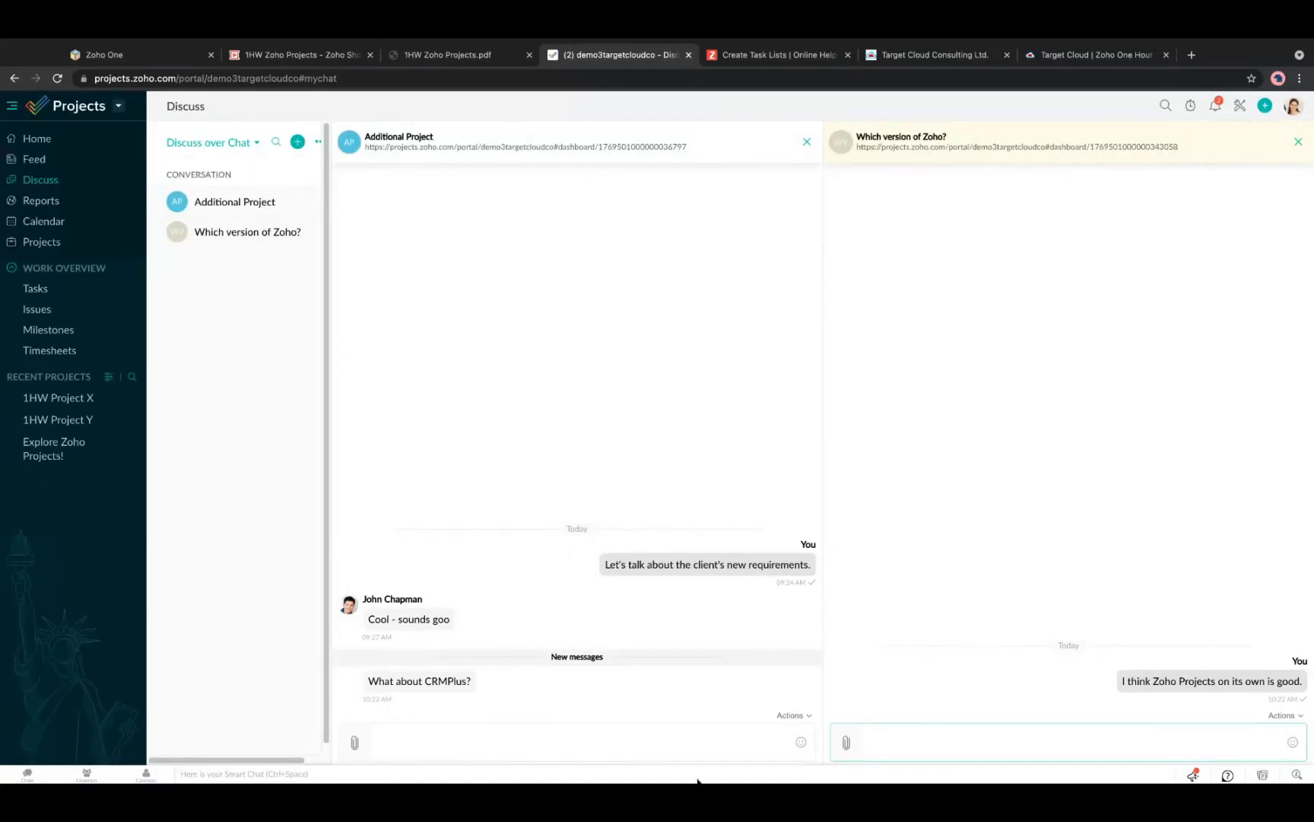
# Reply "Maybe. But Zoho One is cool too." in the Additional Project conversation.
pyautogui.click(631, 736)
pyautogui.write('Ma')
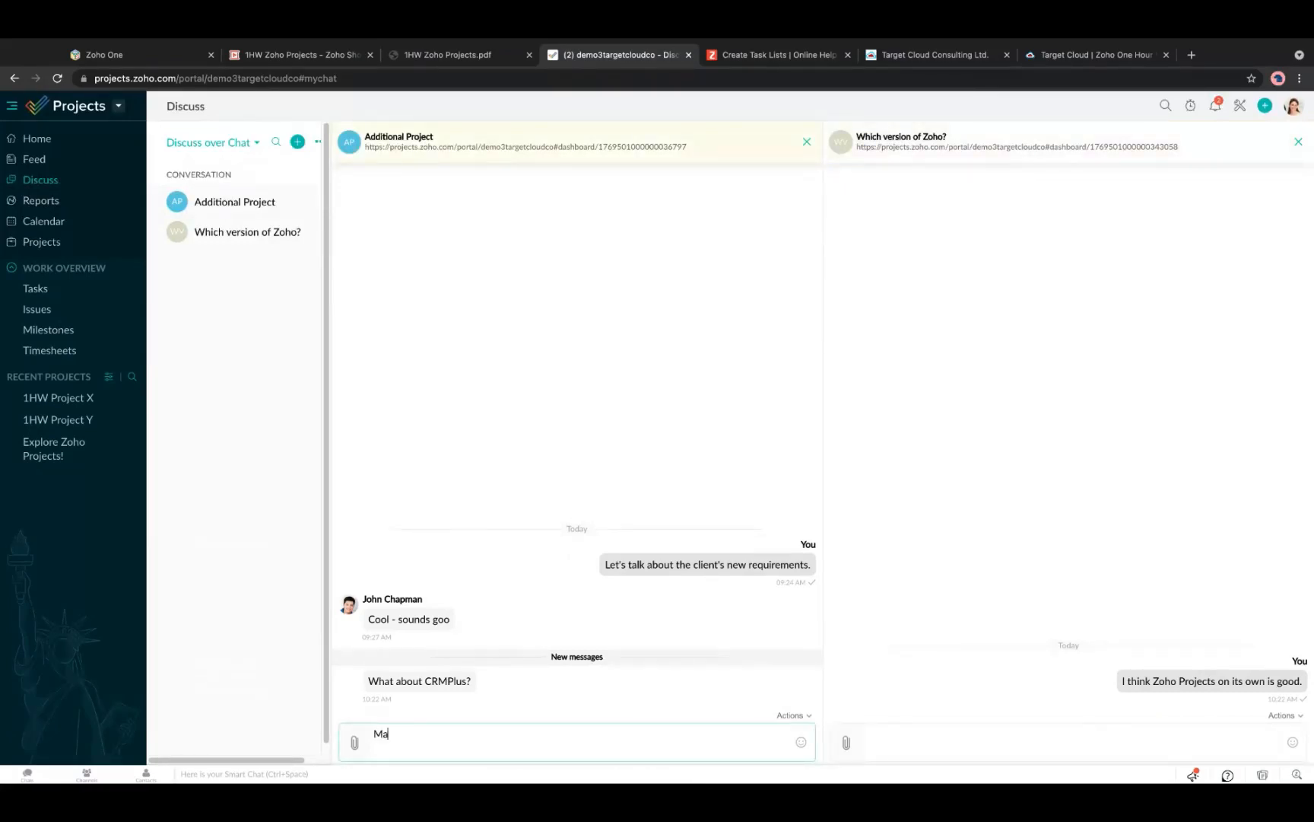
pyautogui.write('ybe. But Zoho One is cool too.')
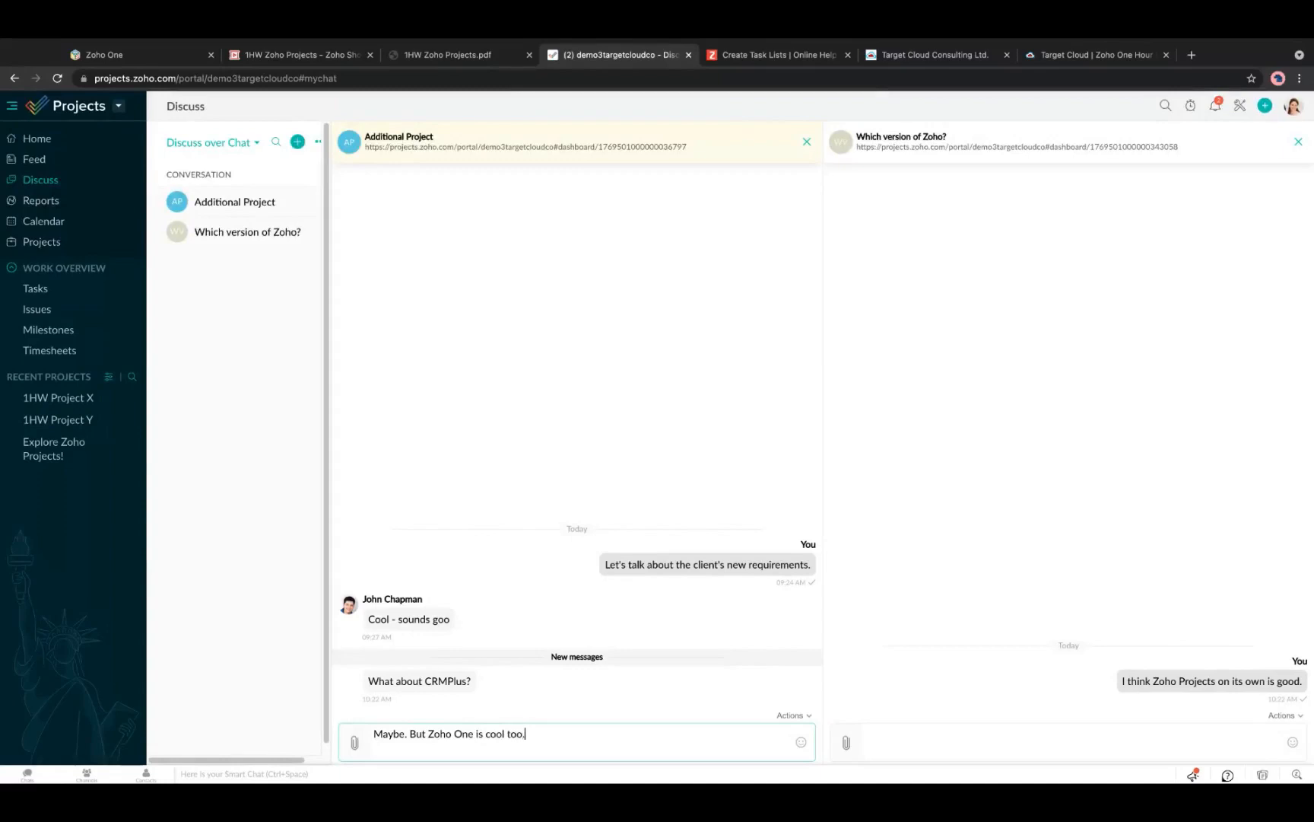
pyautogui.press('Return')
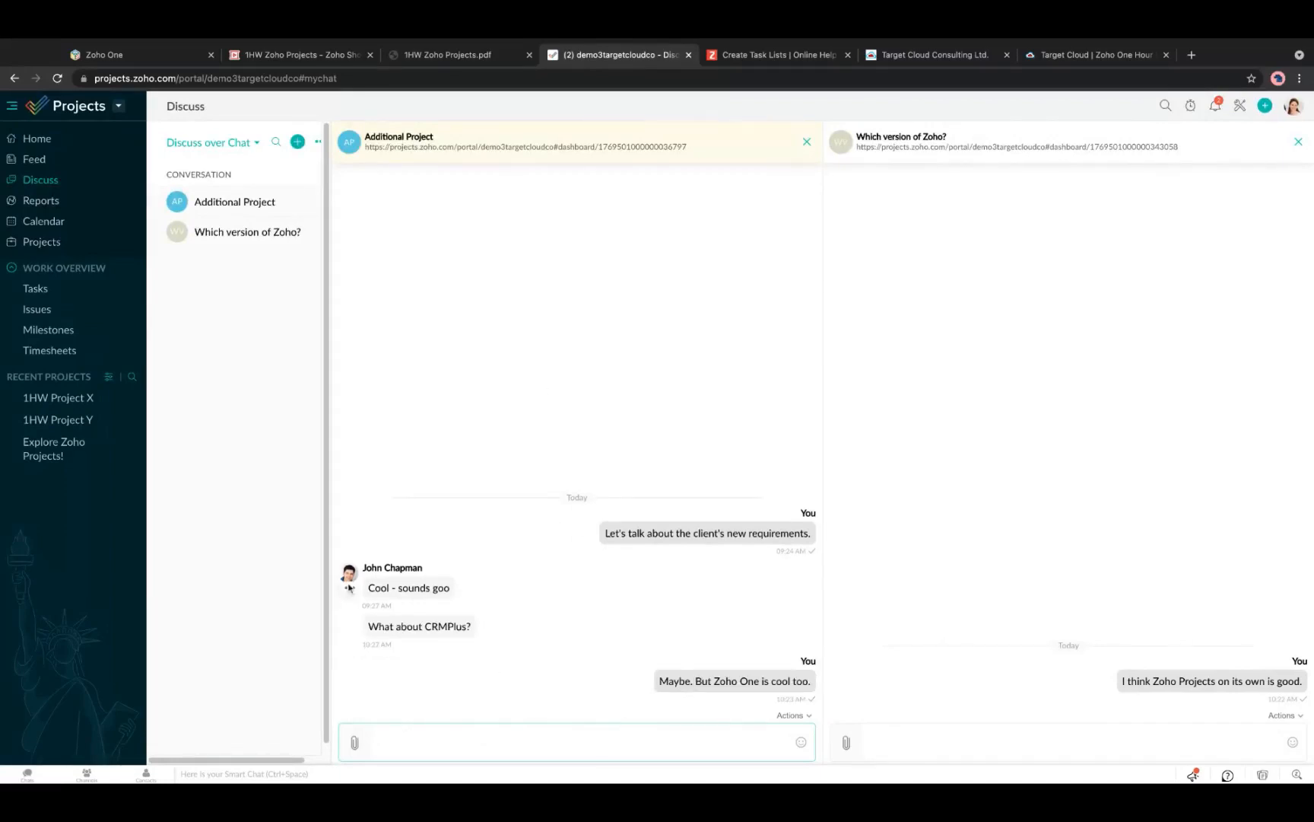
pyautogui.click(1, 746)
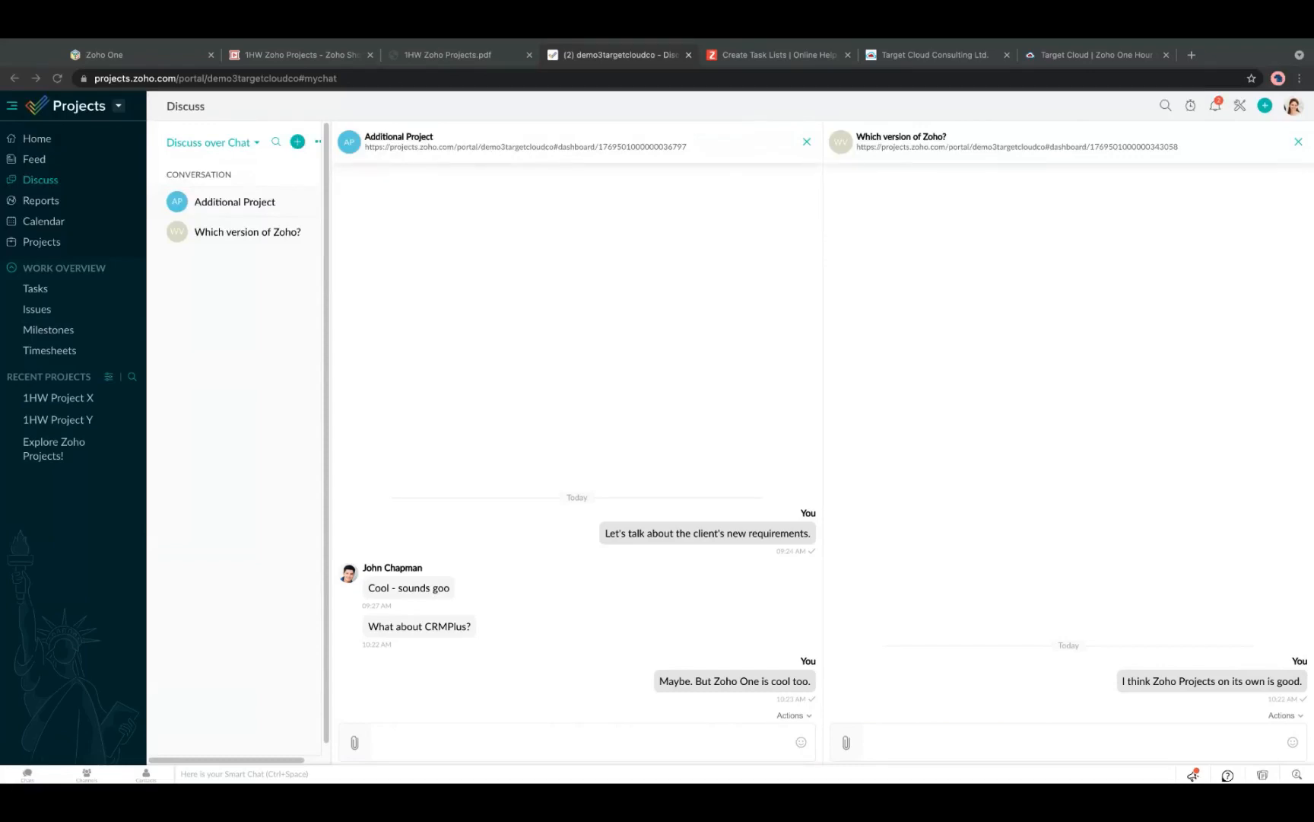
pyautogui.click(581, 556)
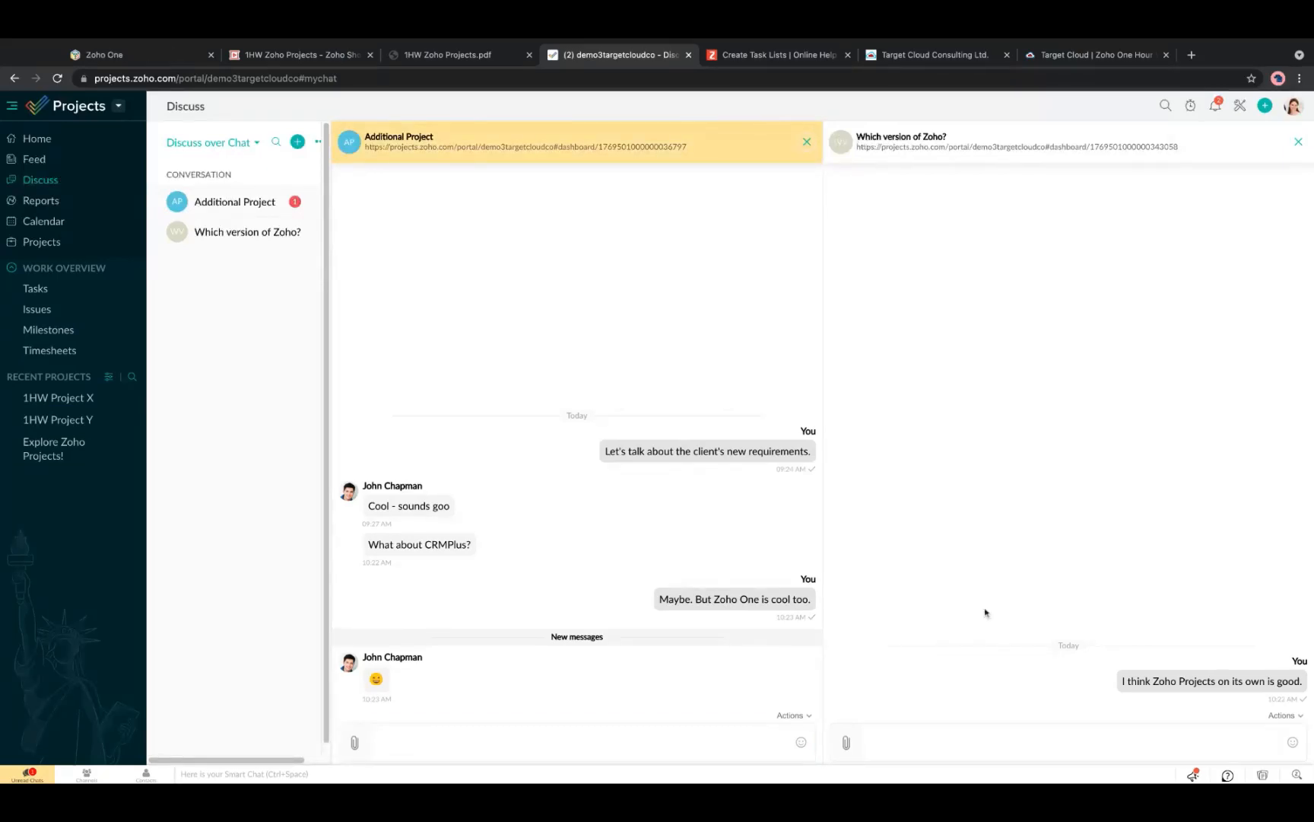
# Send the message "Talk inhere" in the "Which version of Zoho?" conversation.
pyautogui.click(992, 730)
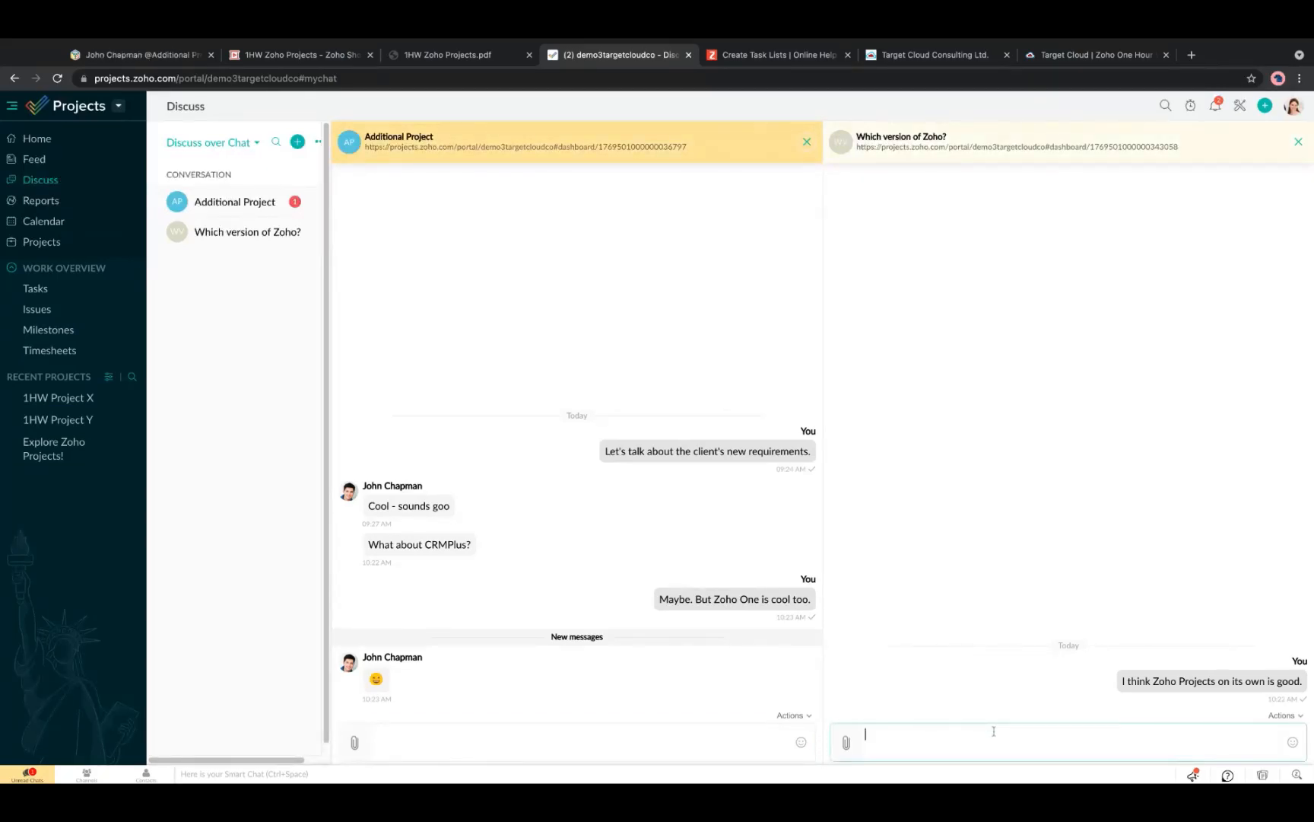
pyautogui.write('Talk in g')
pyautogui.press('BackSpace')
pyautogui.press('BackSpace')
pyautogui.write('here')
pyautogui.press('Return')
# Send the message "Also here" in the Additional Project conversation.
pyautogui.click(739, 734)
pyautogui.write('Also here')
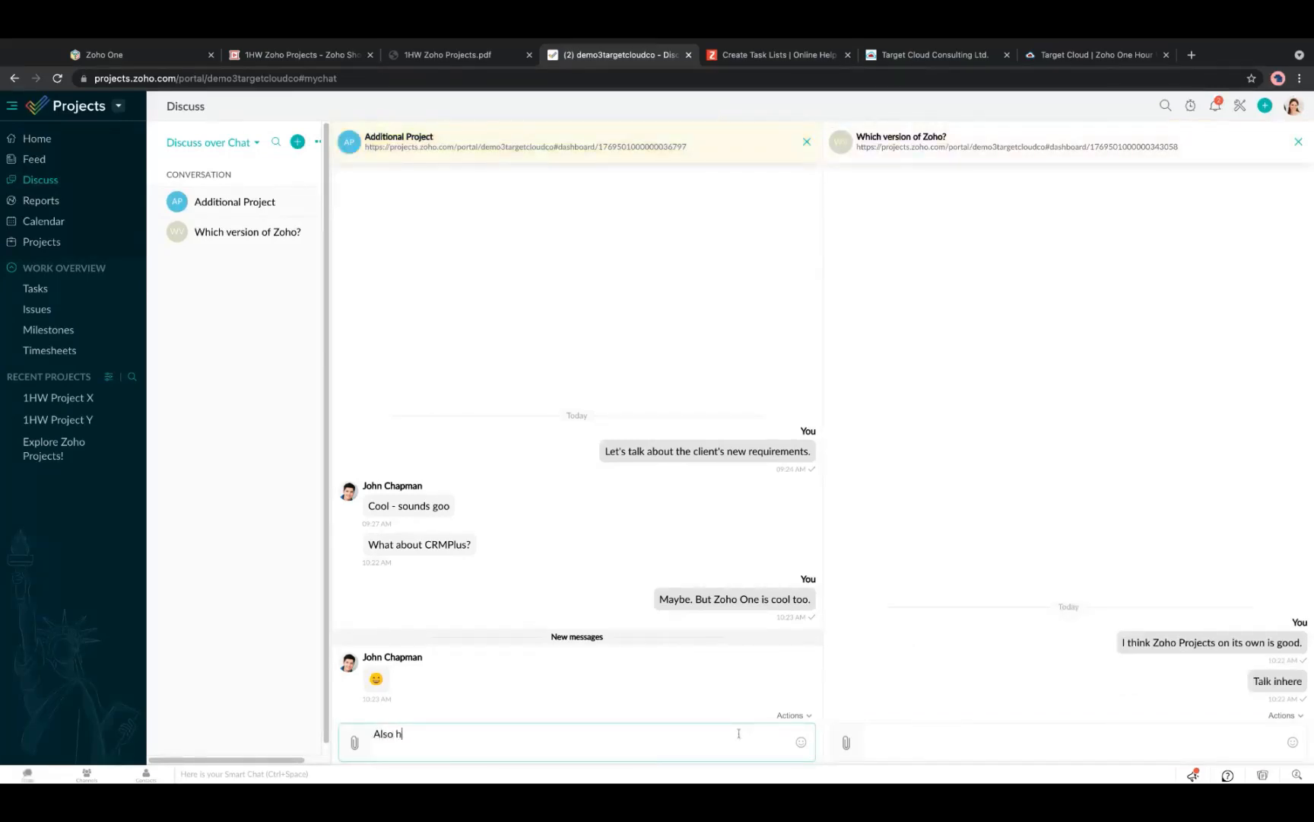
pyautogui.press('Return')
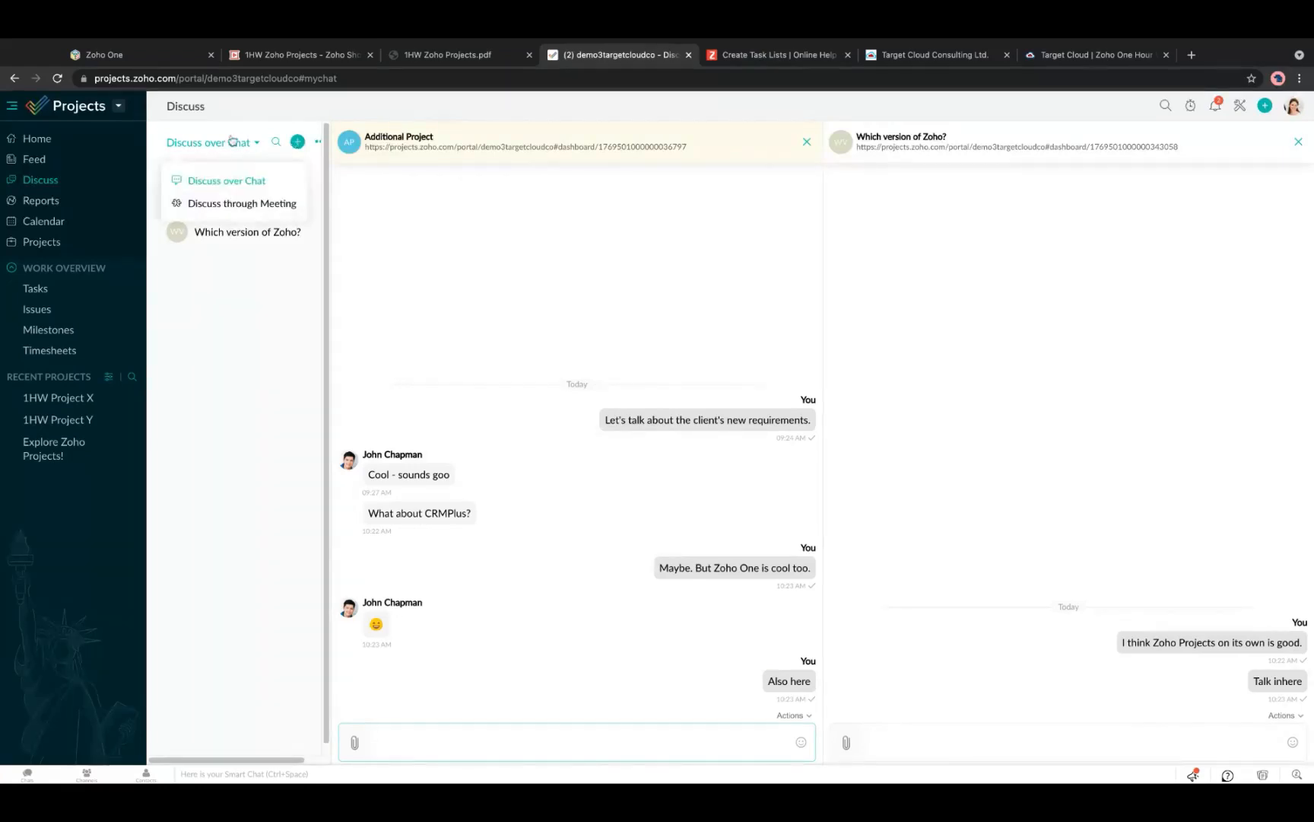
# From the list of all projects, start a new project titled "1HW Zoho Projects" and check the available templates.
pyautogui.click(41, 242)
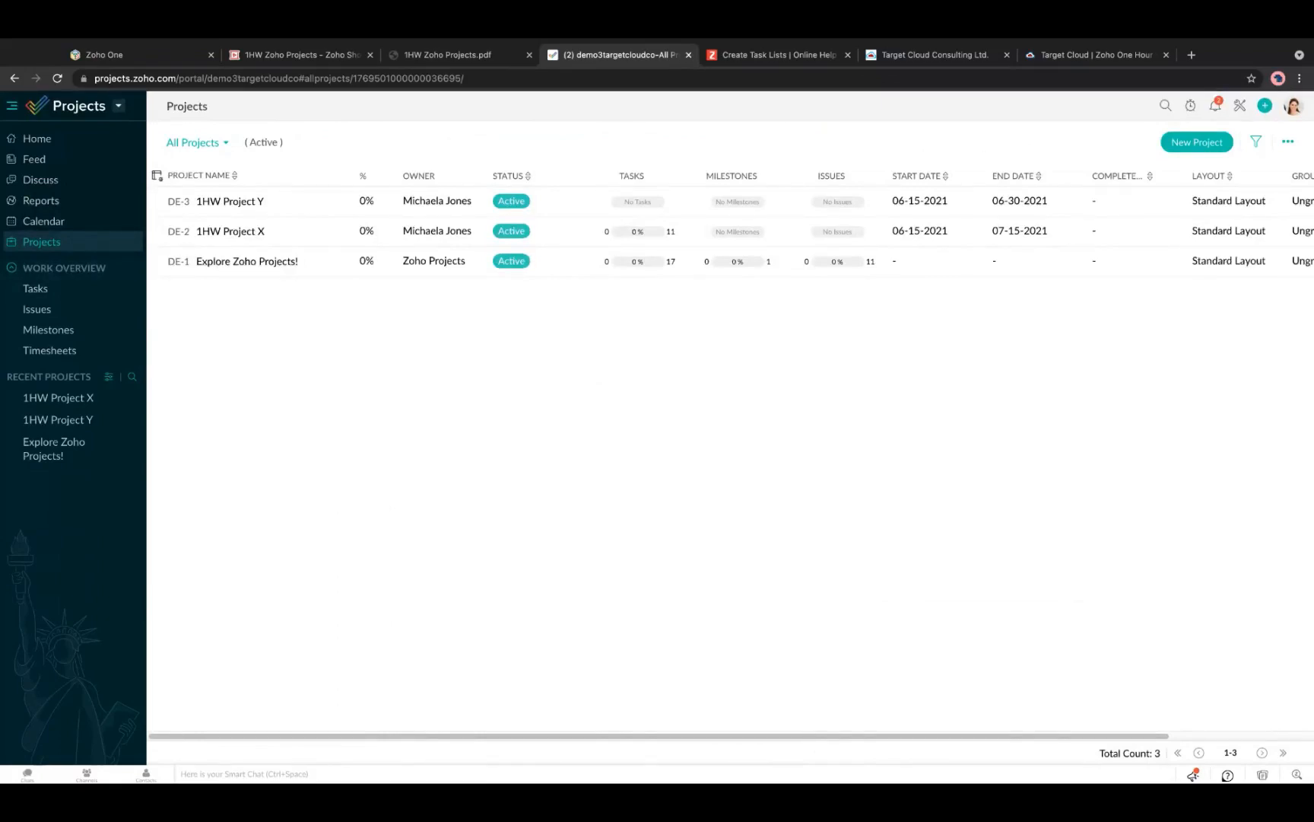
pyautogui.press('super+Tab')
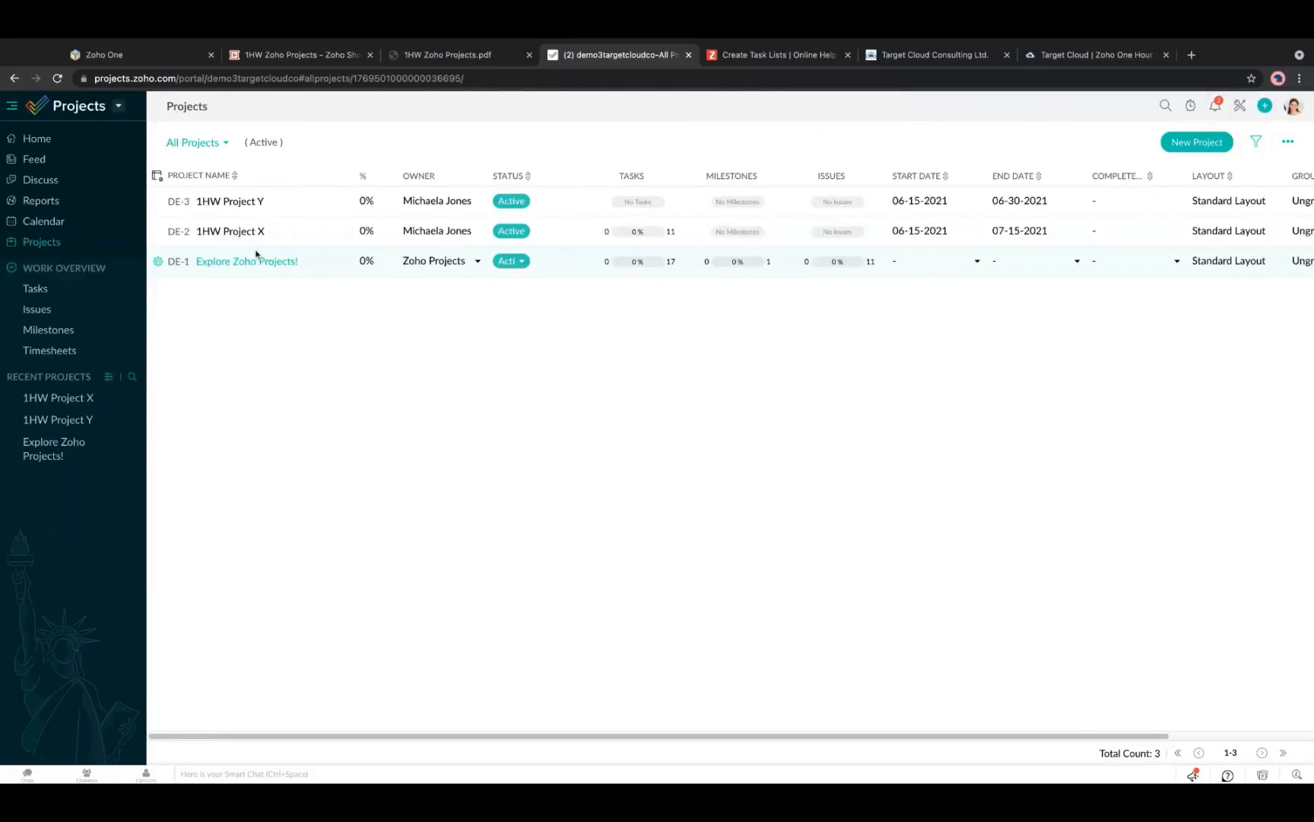
pyautogui.click(1179, 142)
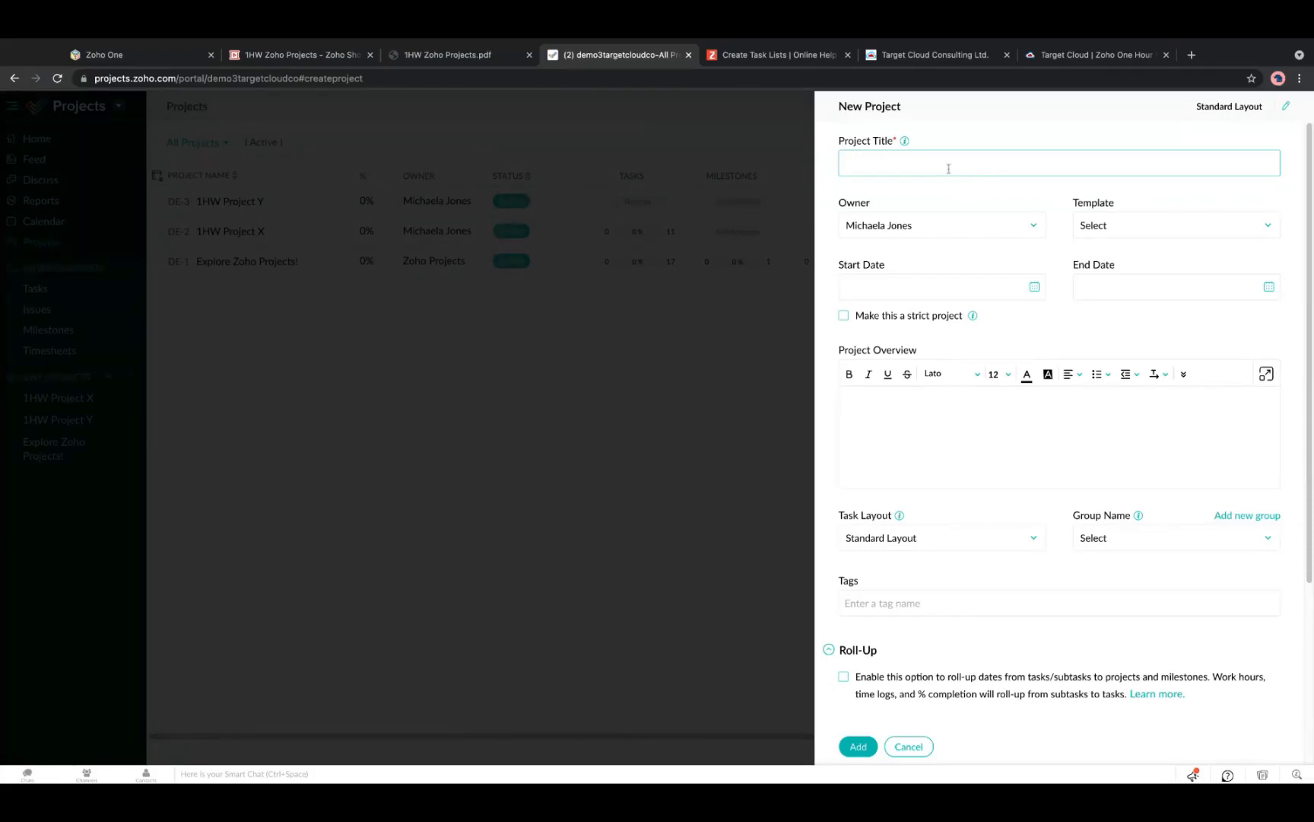
pyautogui.write('1HW Zoho Projects')
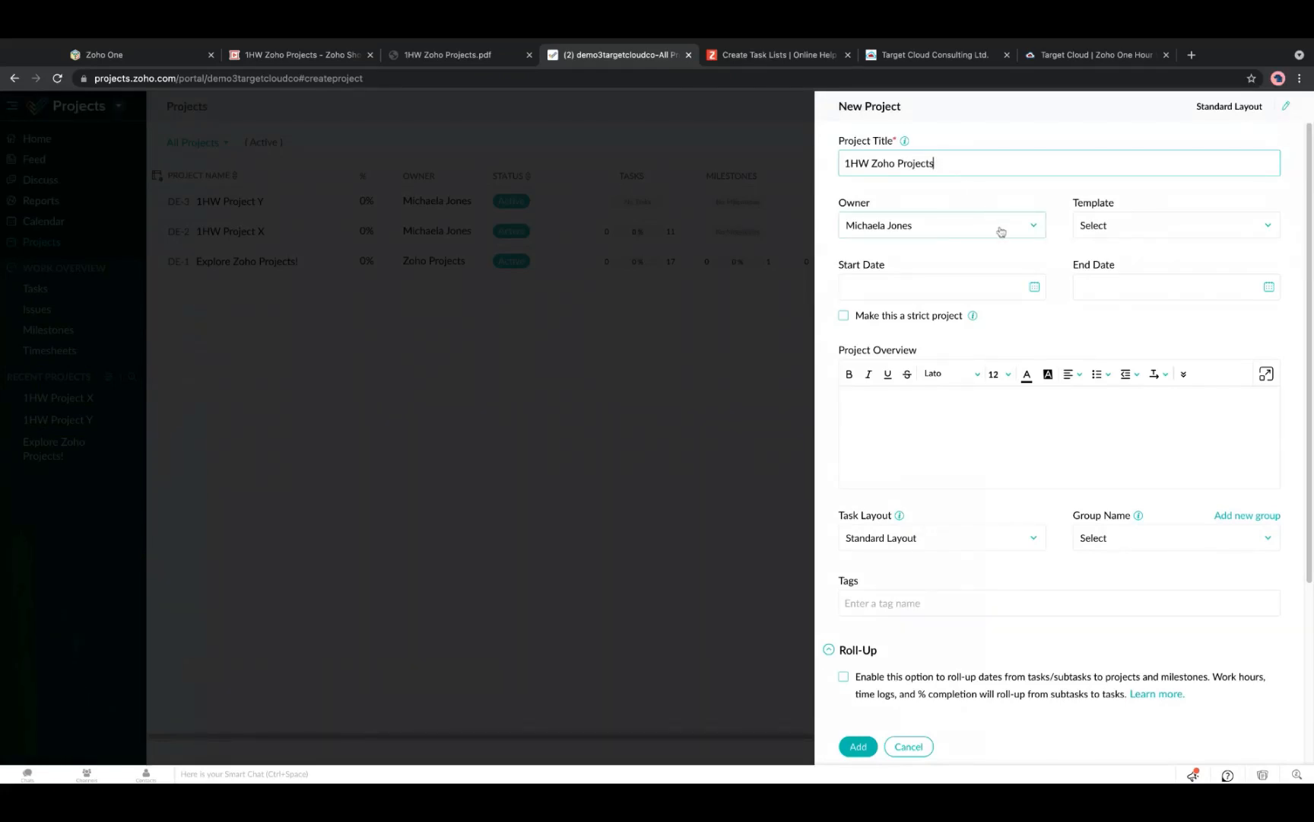
pyautogui.click(1147, 228)
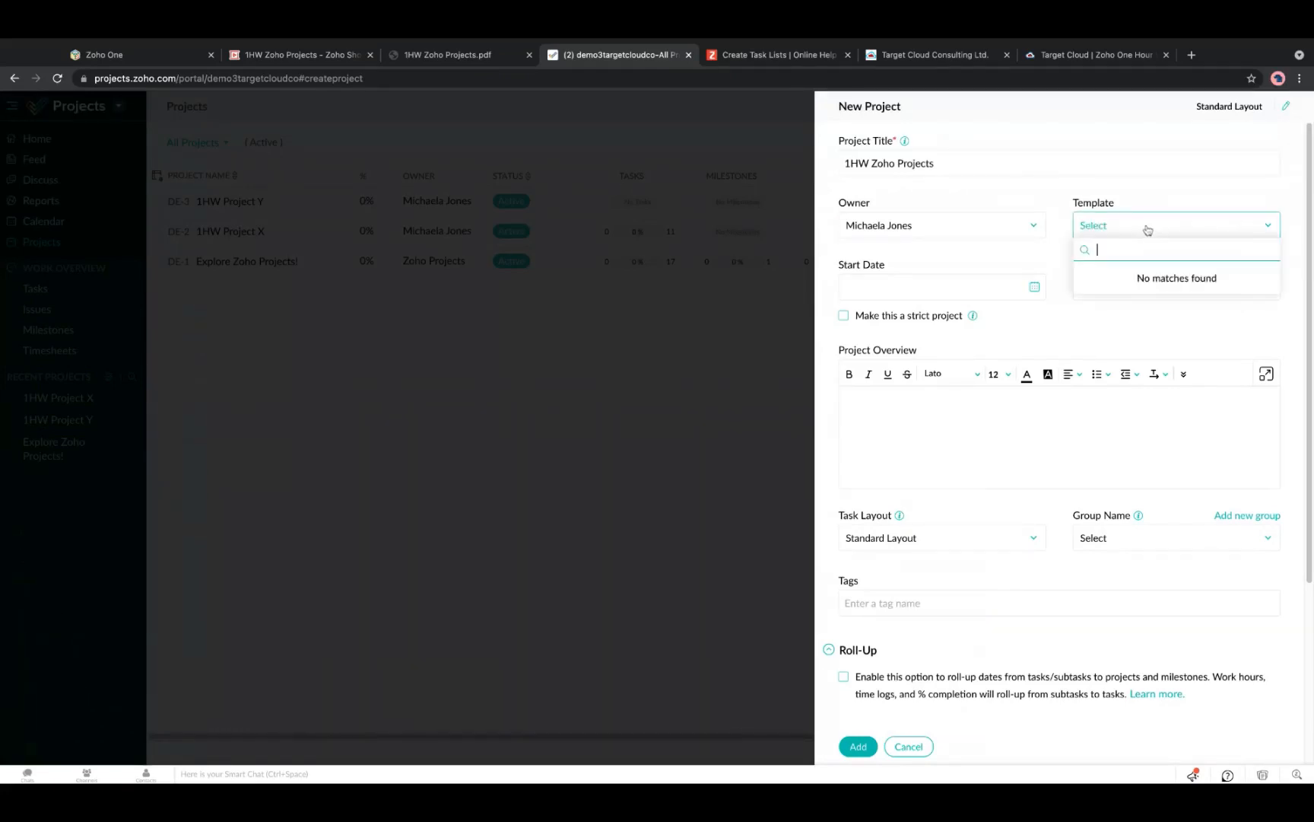
pyautogui.click(1147, 230)
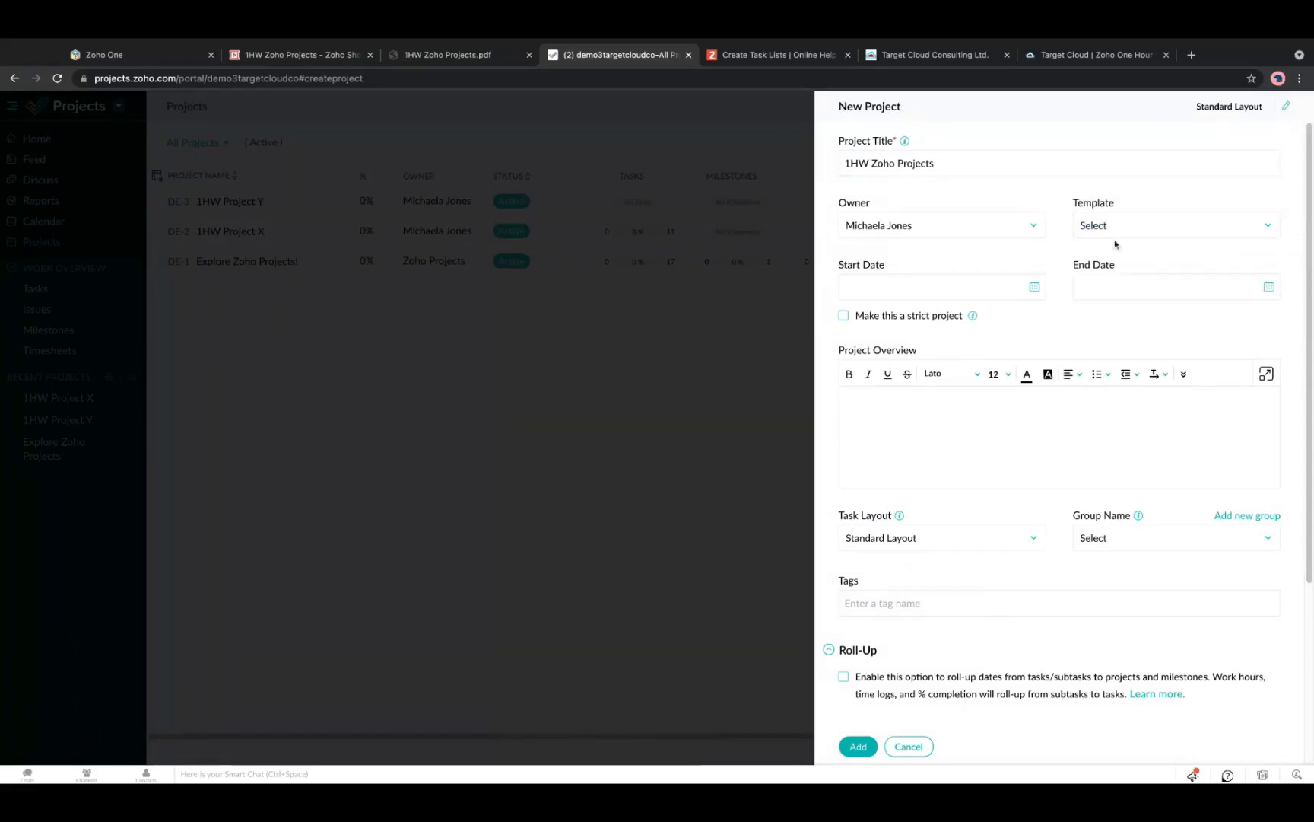
# Set the project dates from 06-15-2021 to 06-30-2021 and enter "Delivery of Zoho Projects 1HW" as the project overview.
pyautogui.click(1033, 287)
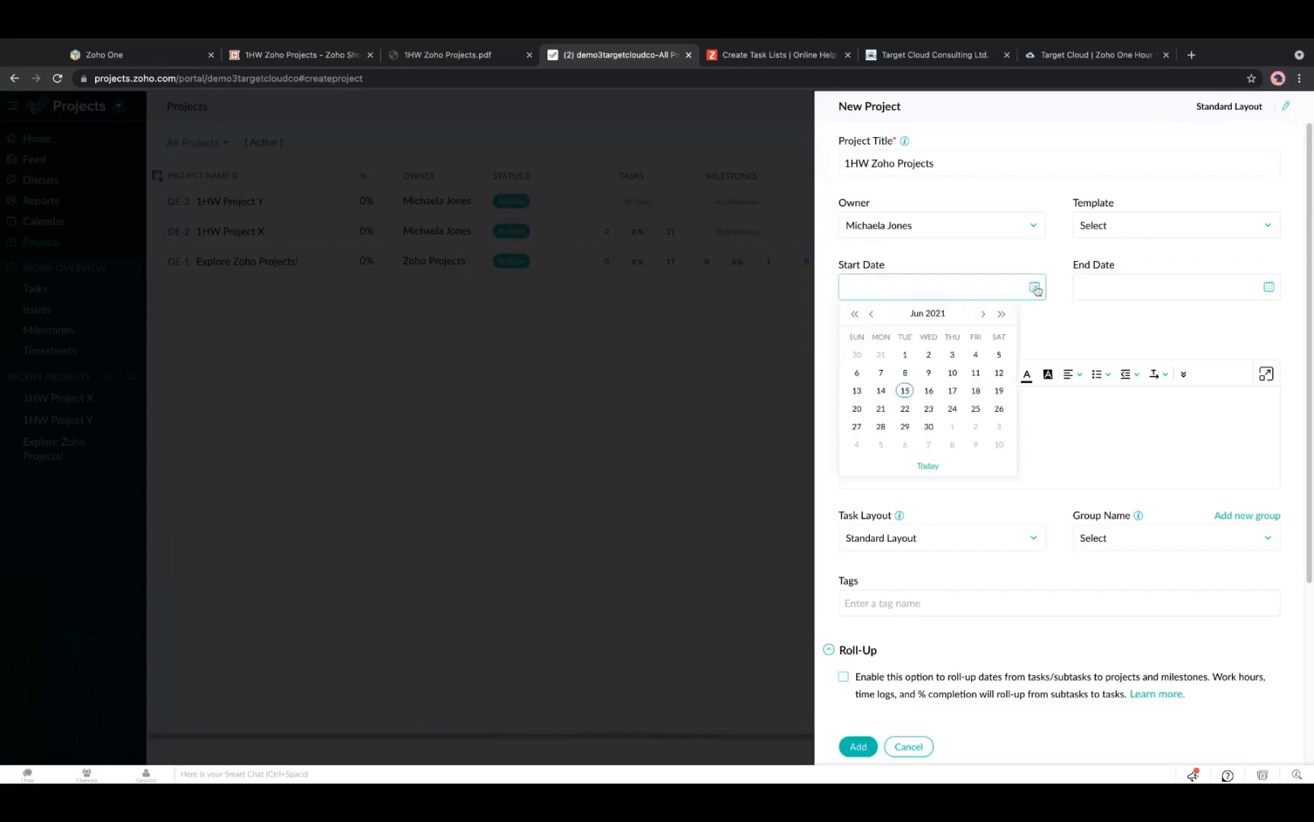
pyautogui.click(905, 390)
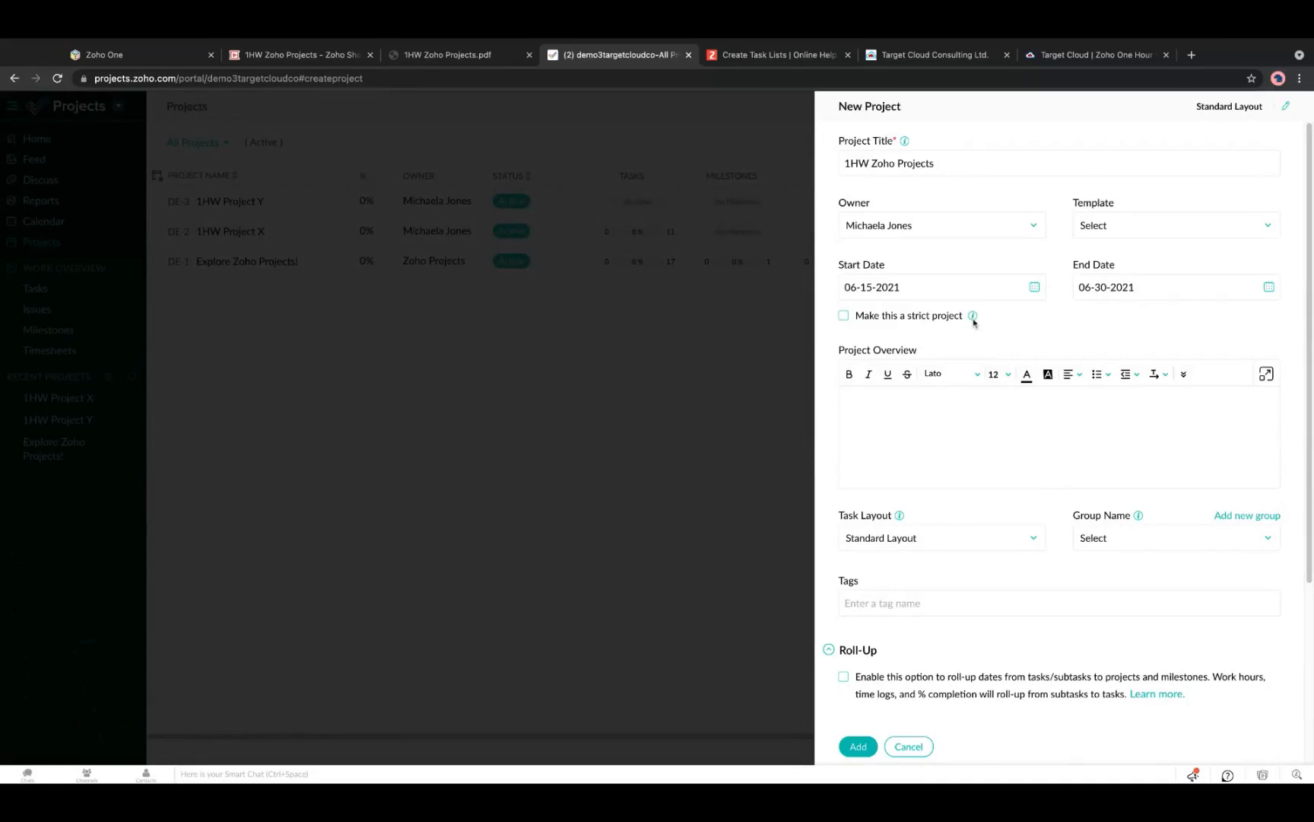
pyautogui.moveTo(975, 318)
pyautogui.click(913, 414)
pyautogui.write('Delivery of Zoho Projects 1HW')
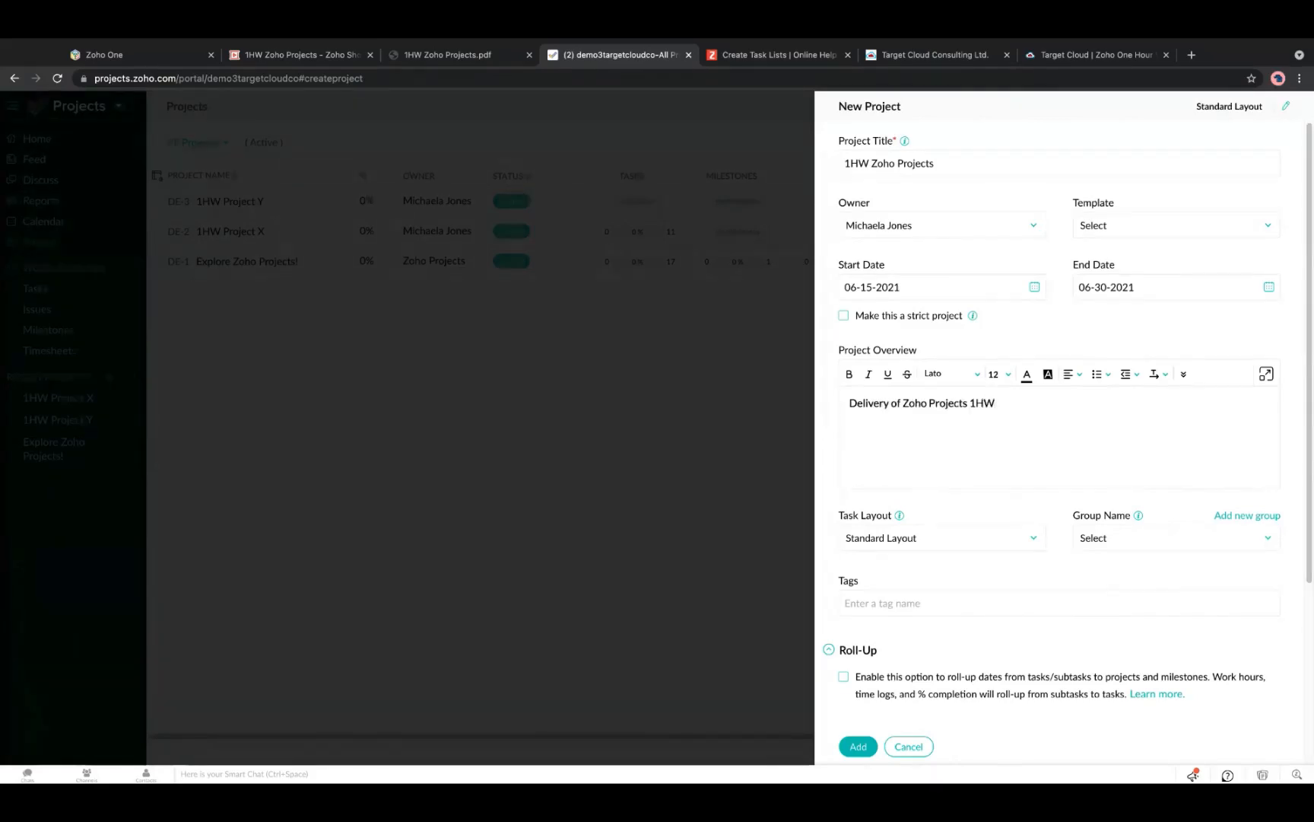
# Create a new tag "1HW" and assign it to the new project.
pyautogui.scroll(-1, 948, 499)
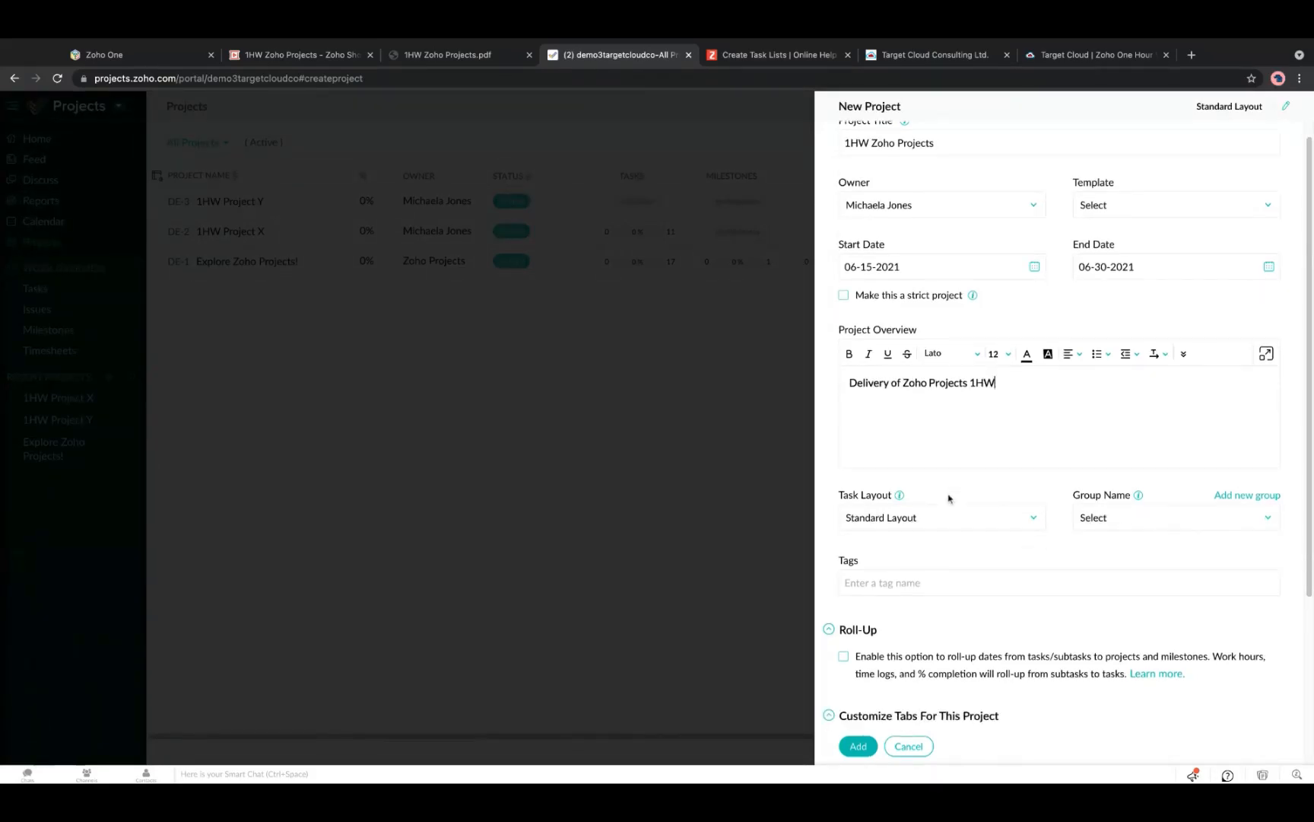
pyautogui.scroll(-1, 1004, 514)
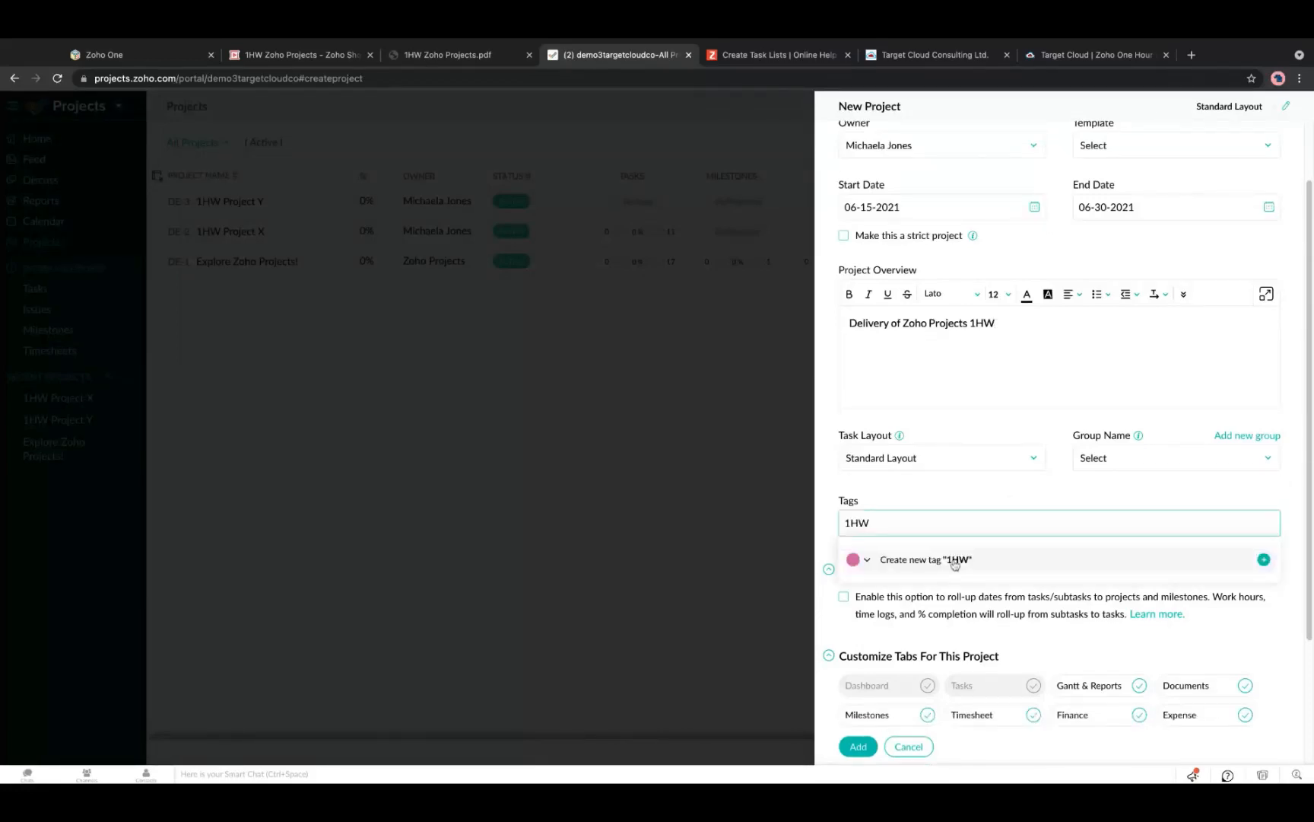
pyautogui.click(955, 561)
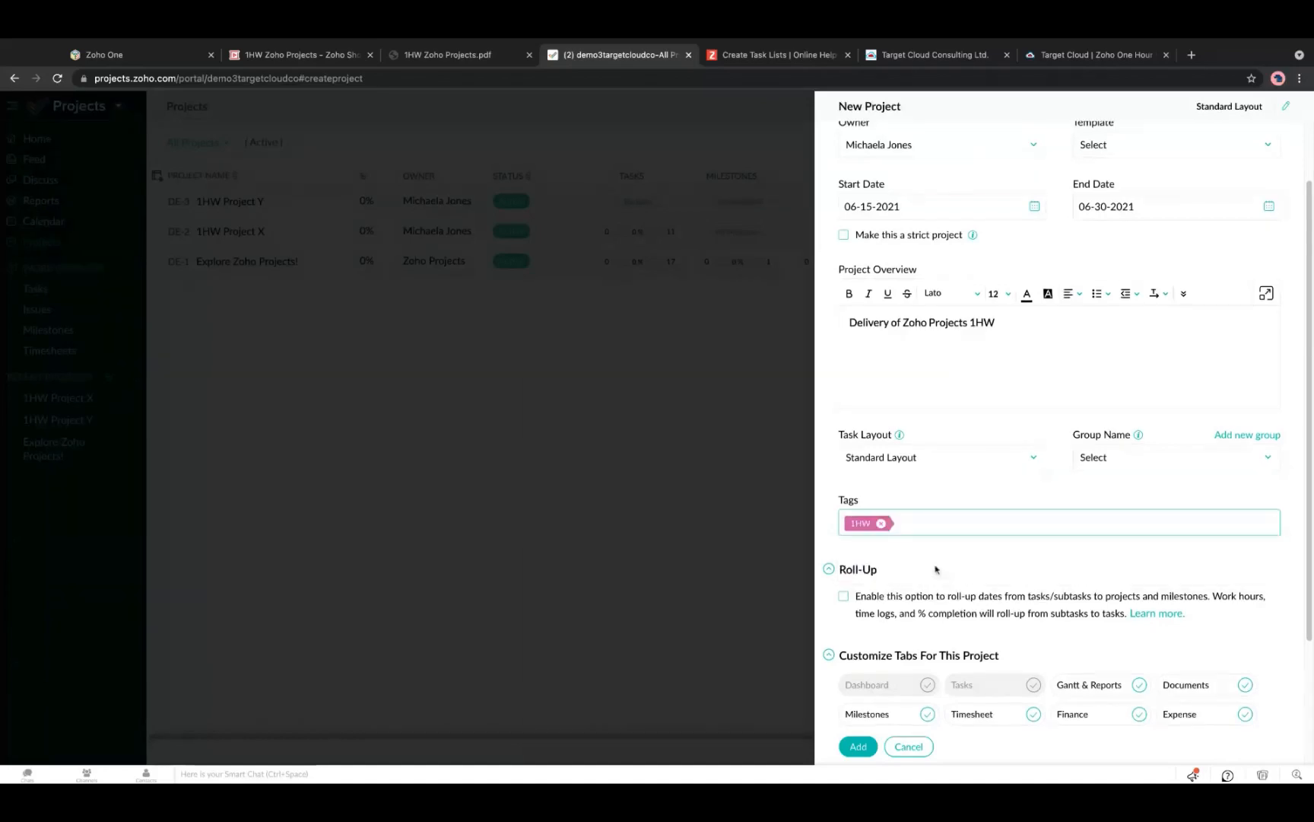
# Enable the Forums tab for the new project and create it with private access.
pyautogui.scroll(-1, 934, 568)
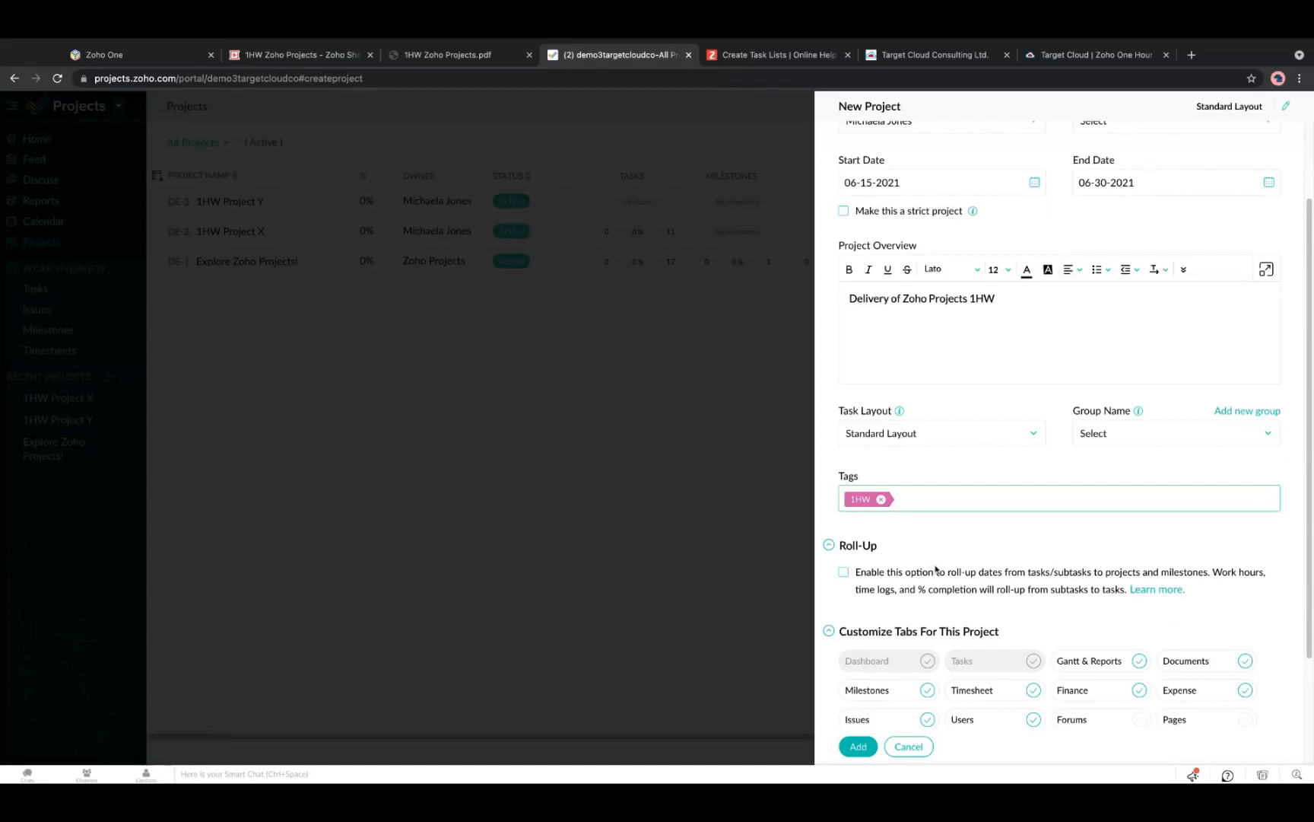
pyautogui.scroll(-2, 936, 569)
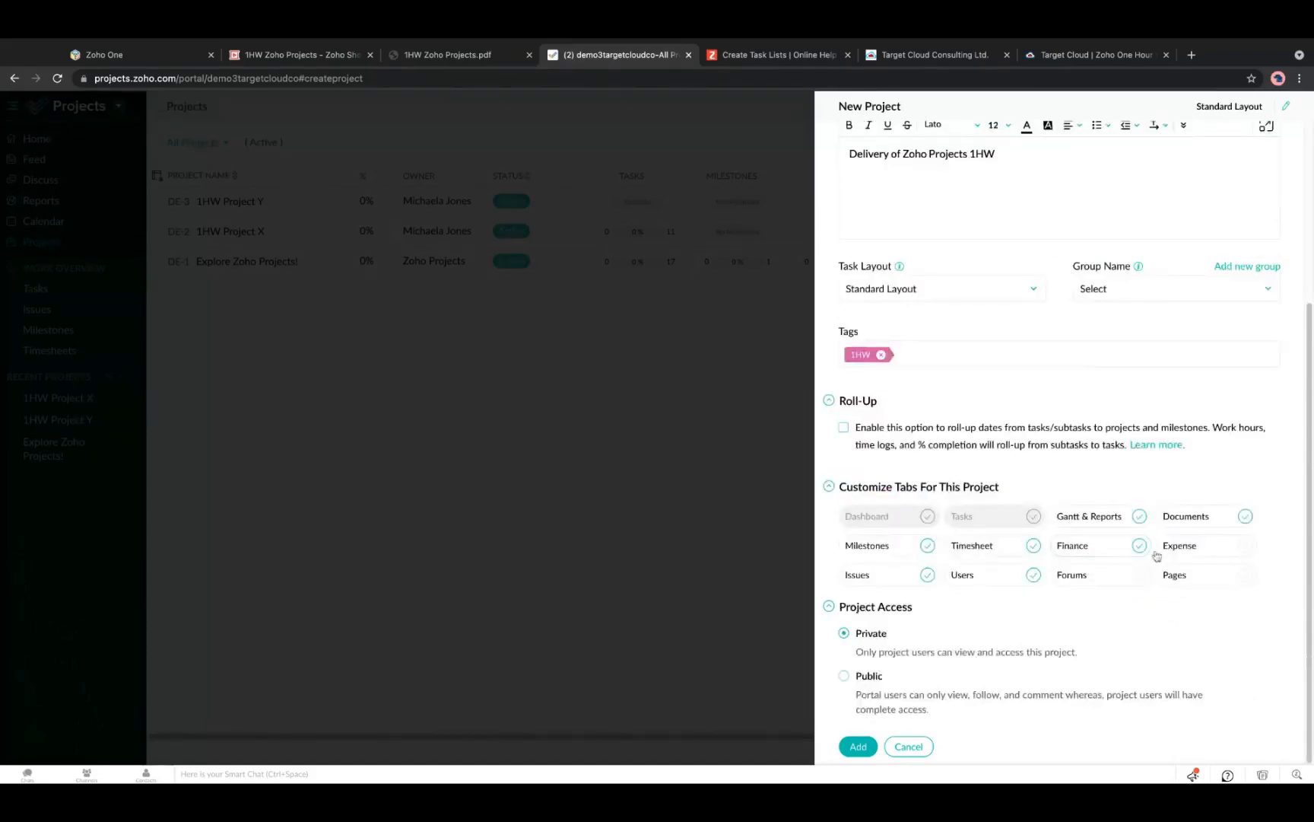
pyautogui.click(1134, 576)
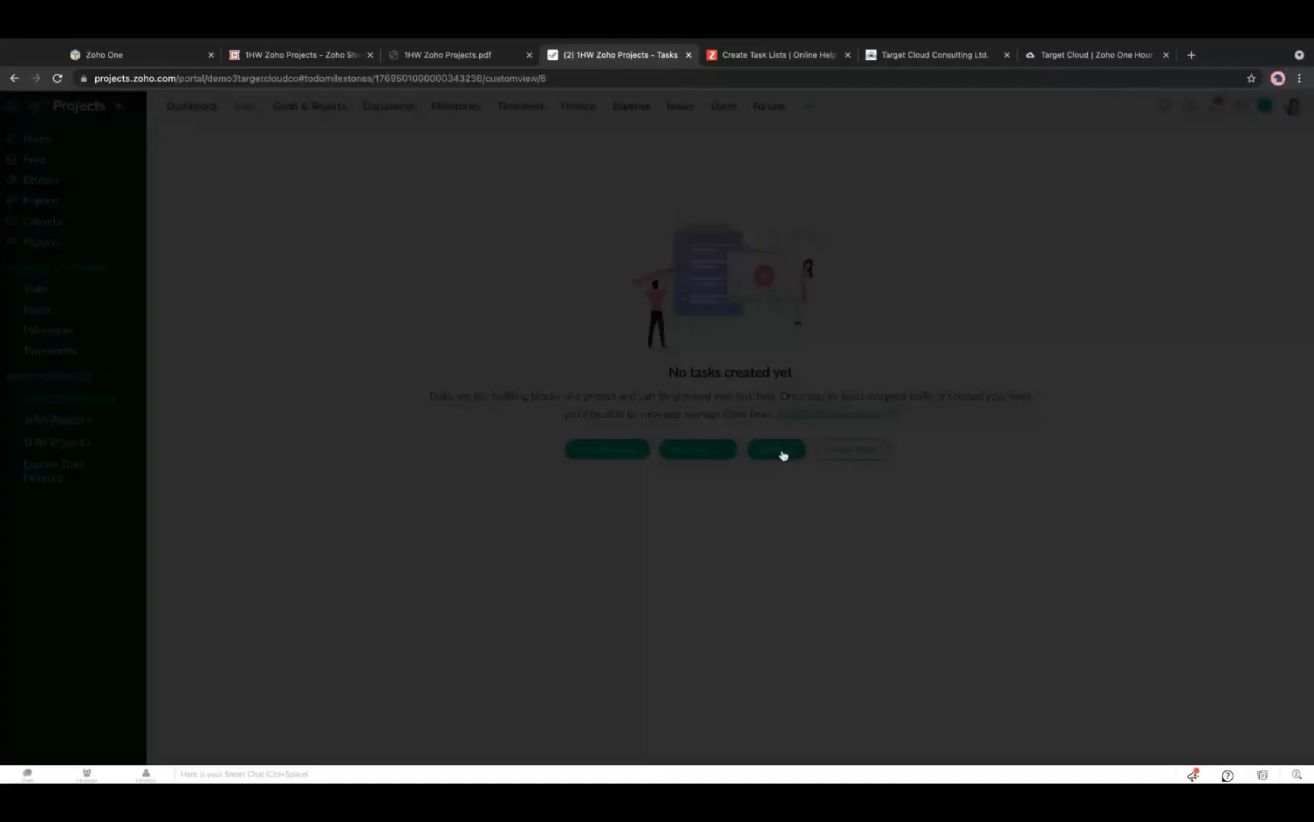
# Start a new task in the project and name it "Send invites to 1HW Attendees".
pyautogui.click(778, 450)
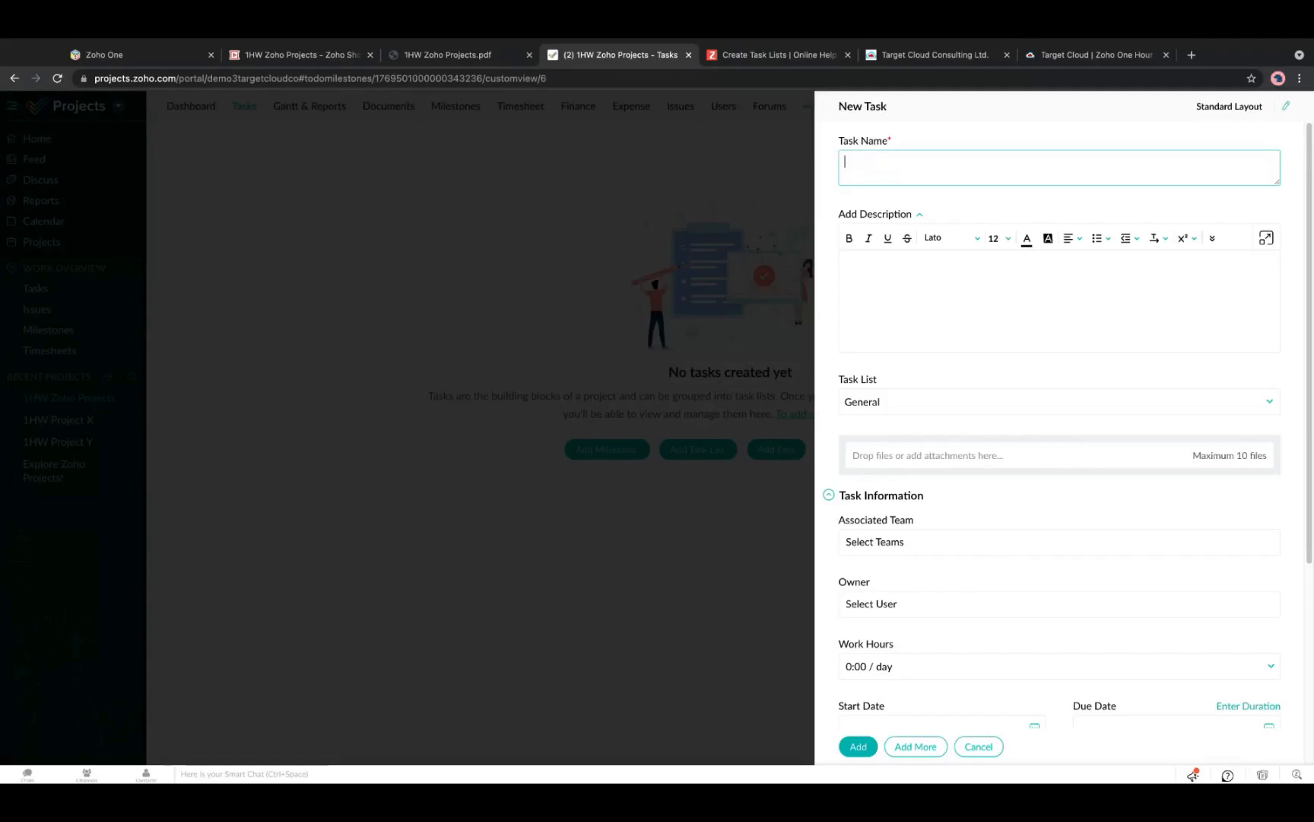
pyautogui.write('Send invites to 1HW Atten')
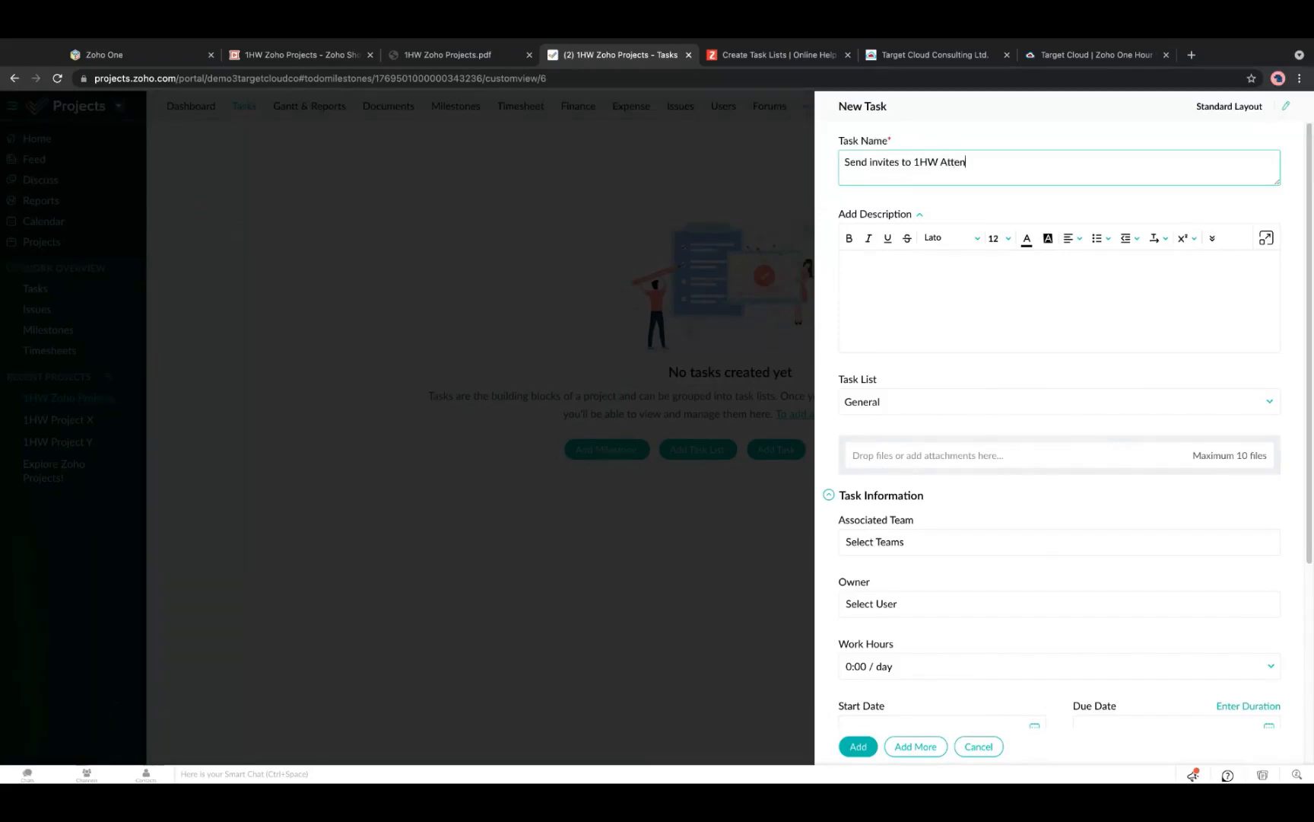
pyautogui.write('dees')
# Enter the task description "Create campaign in Zoho Campaigns and send to attendee list".
pyautogui.click(919, 291)
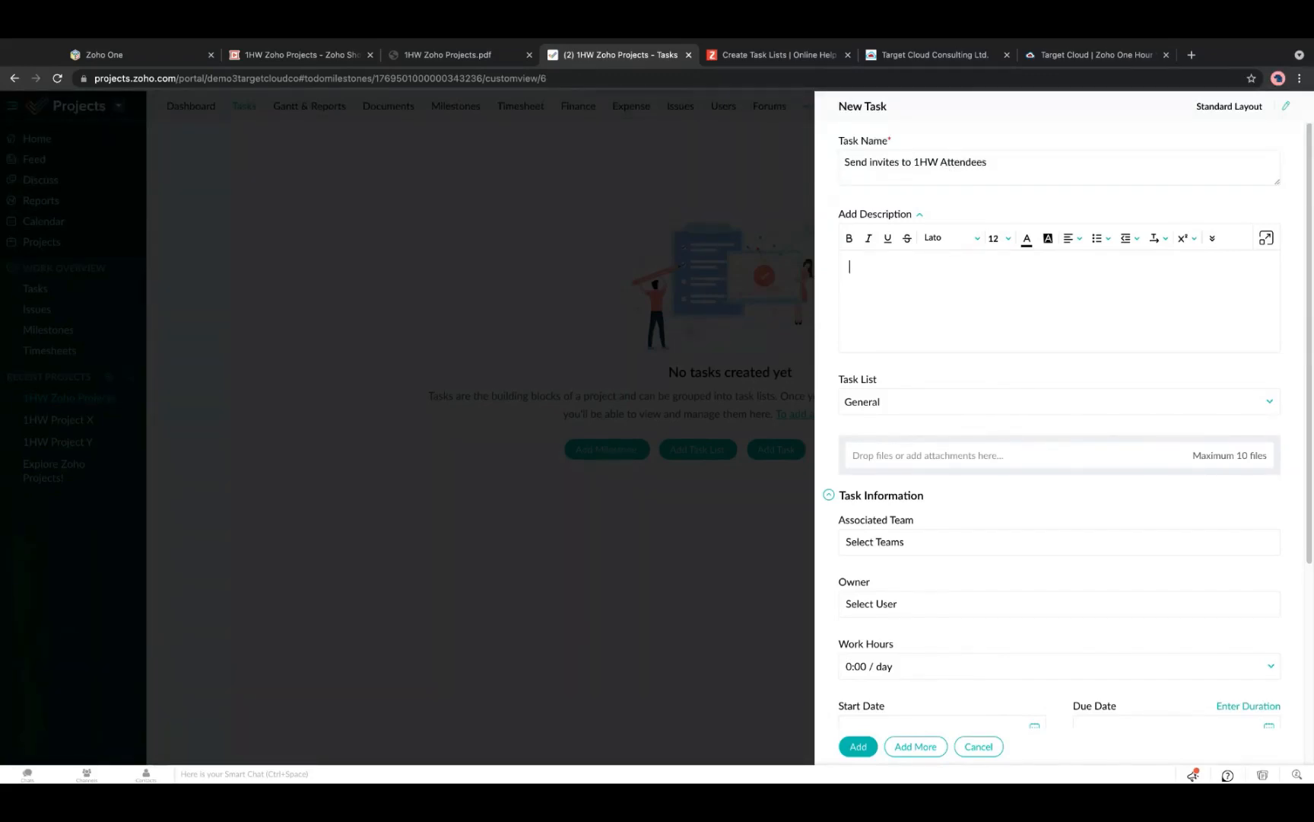
pyautogui.write('Create campaign in Zoho Canmpa')
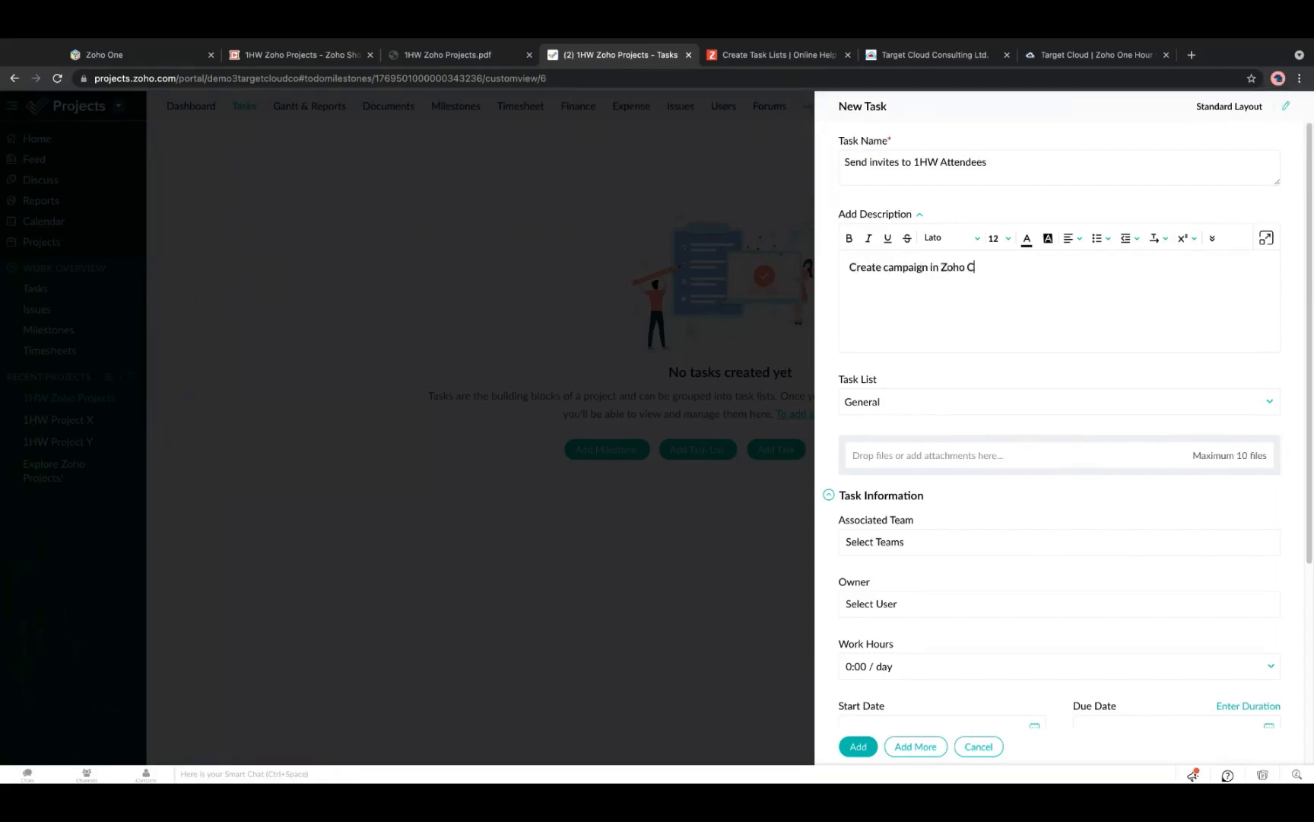
pyautogui.press('BackSpace')
pyautogui.press('BackSpace')
pyautogui.press('BackSpace')
pyautogui.press('BackSpace')
pyautogui.write('mpaigns and send to attend')
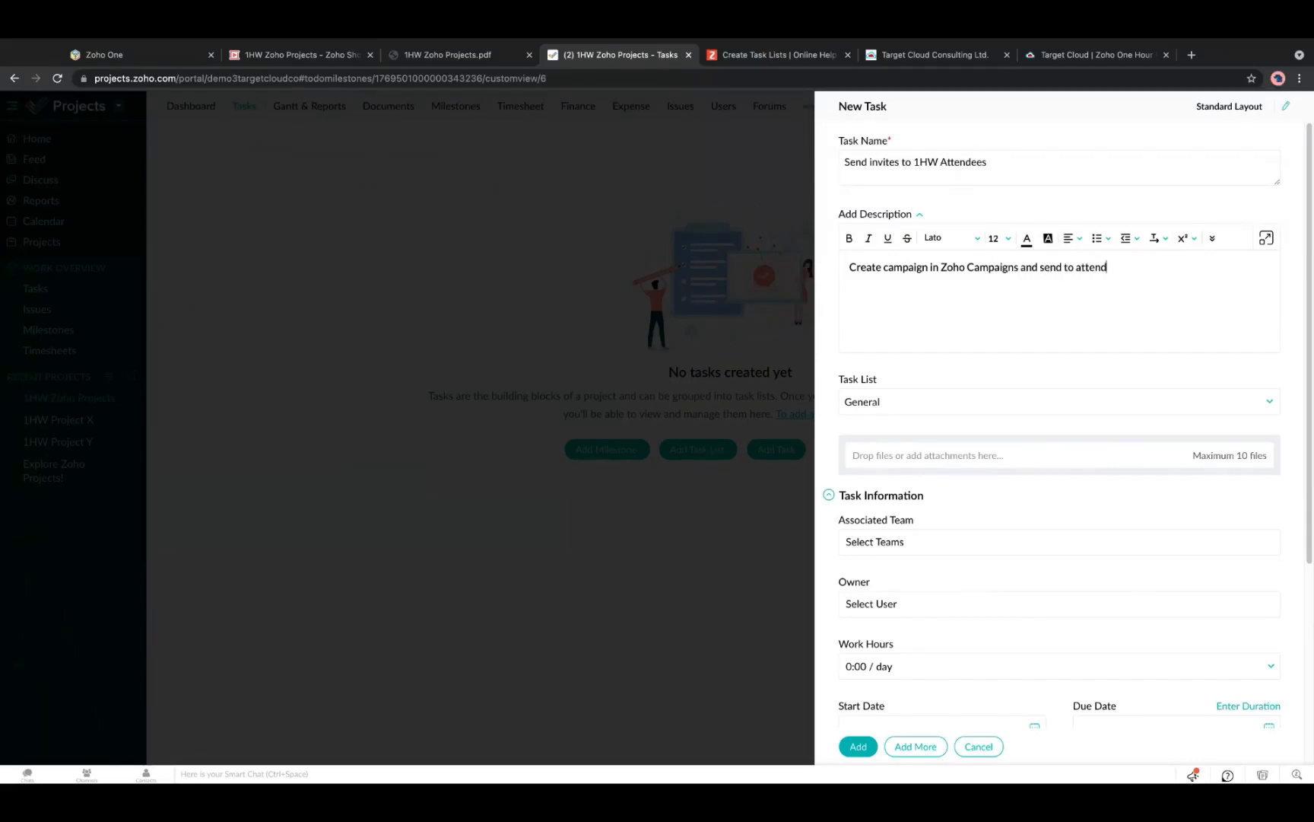
pyautogui.write('ee list')
pyautogui.doubleClick(865, 267)
# Check which task lists are available for the new task, keeping General selected.
pyautogui.scroll(-1, 935, 328)
pyautogui.click(890, 324)
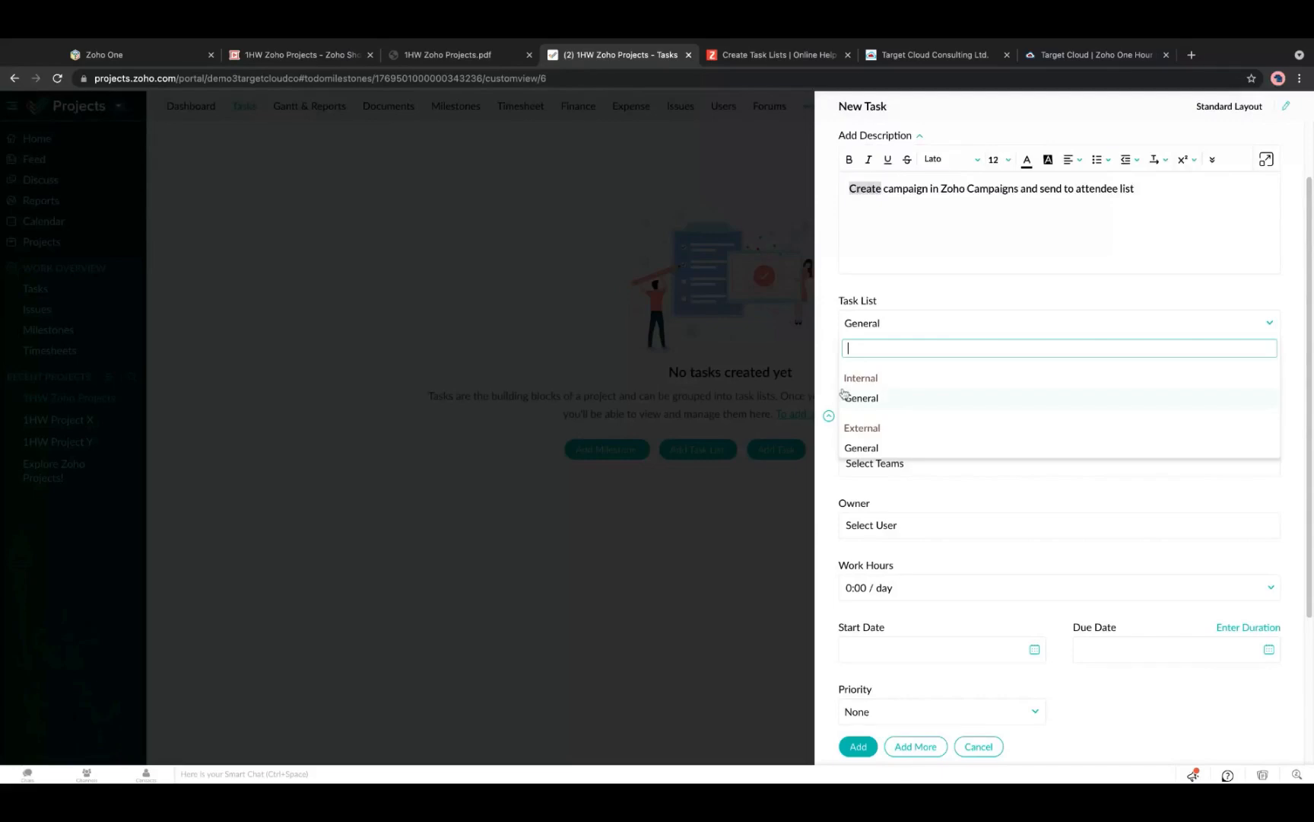
pyautogui.click(827, 349)
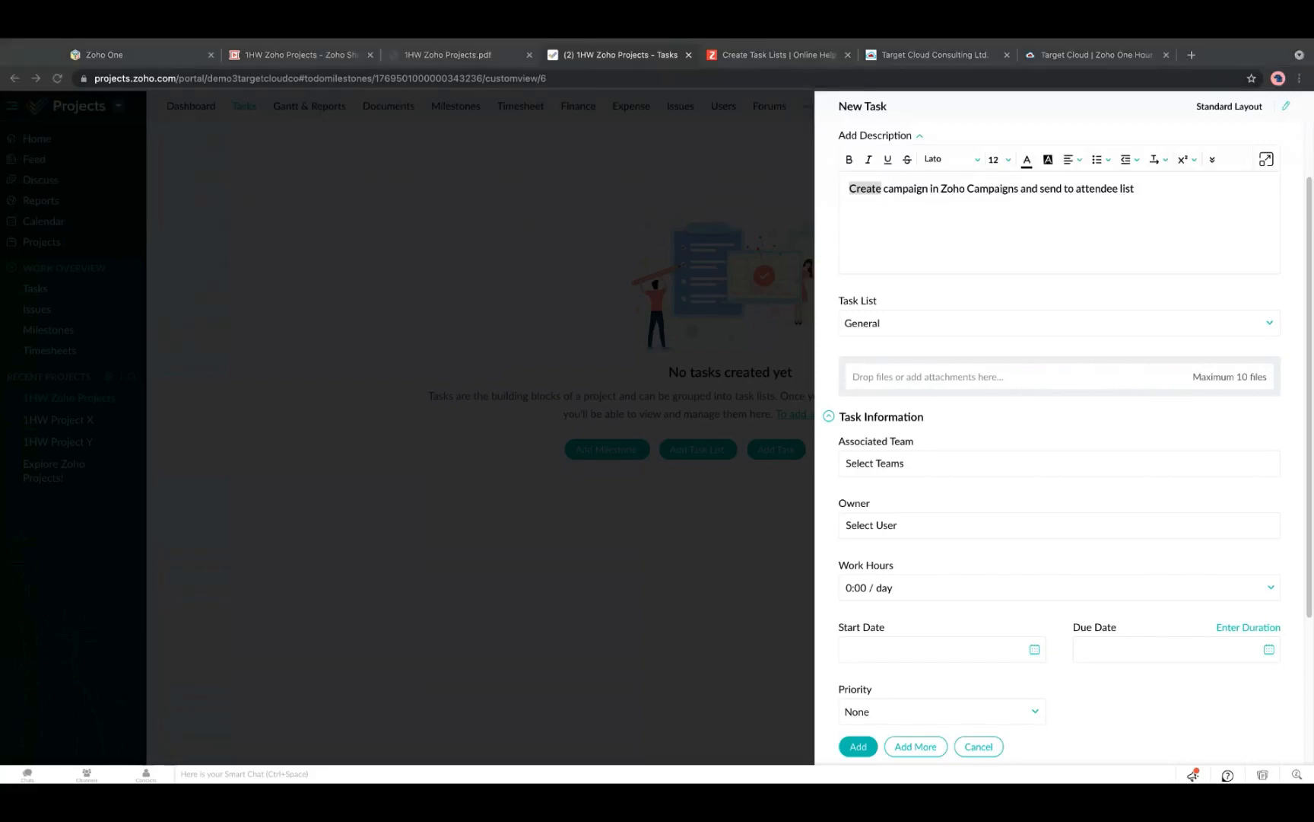
# Attach the image Snip20210615_95.png from the desktop to the new task.
pyautogui.click(981, 377)
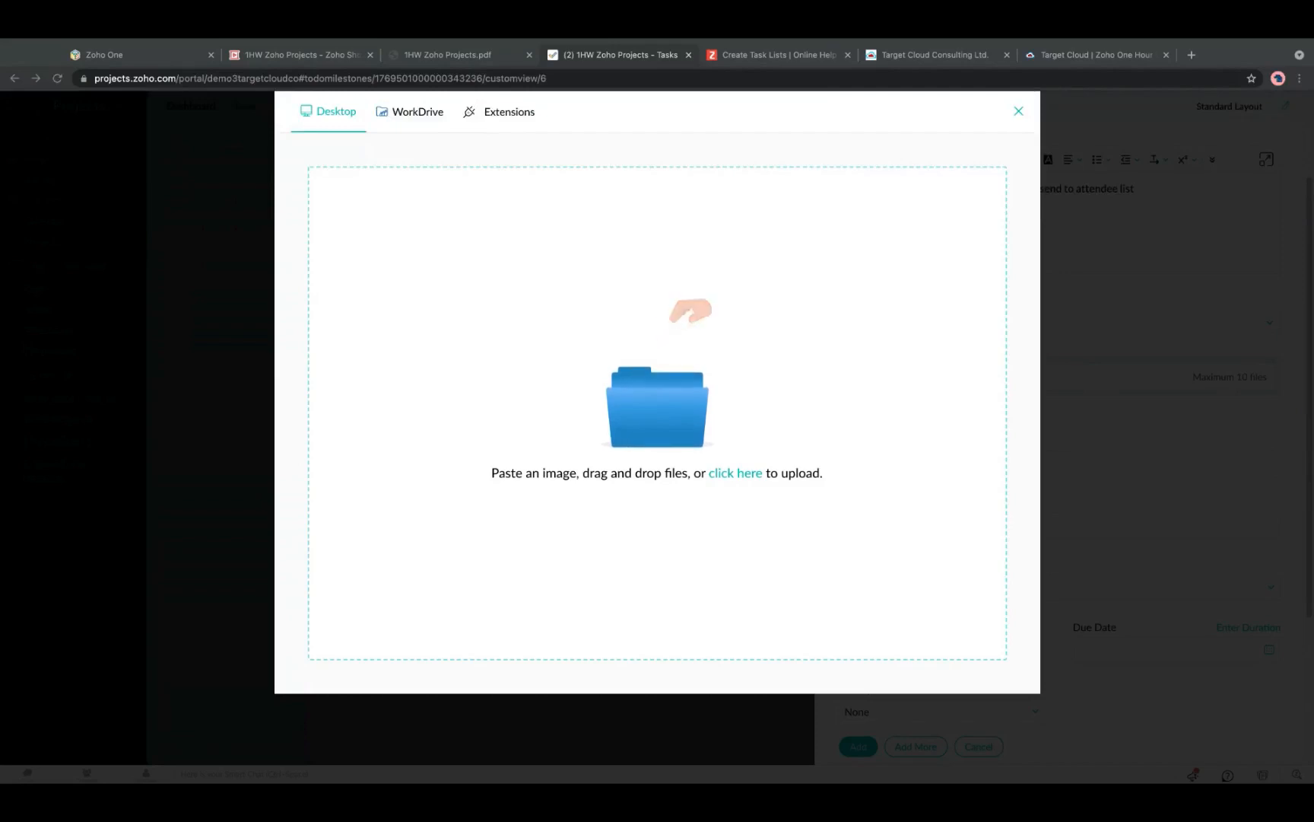
pyautogui.click(787, 645)
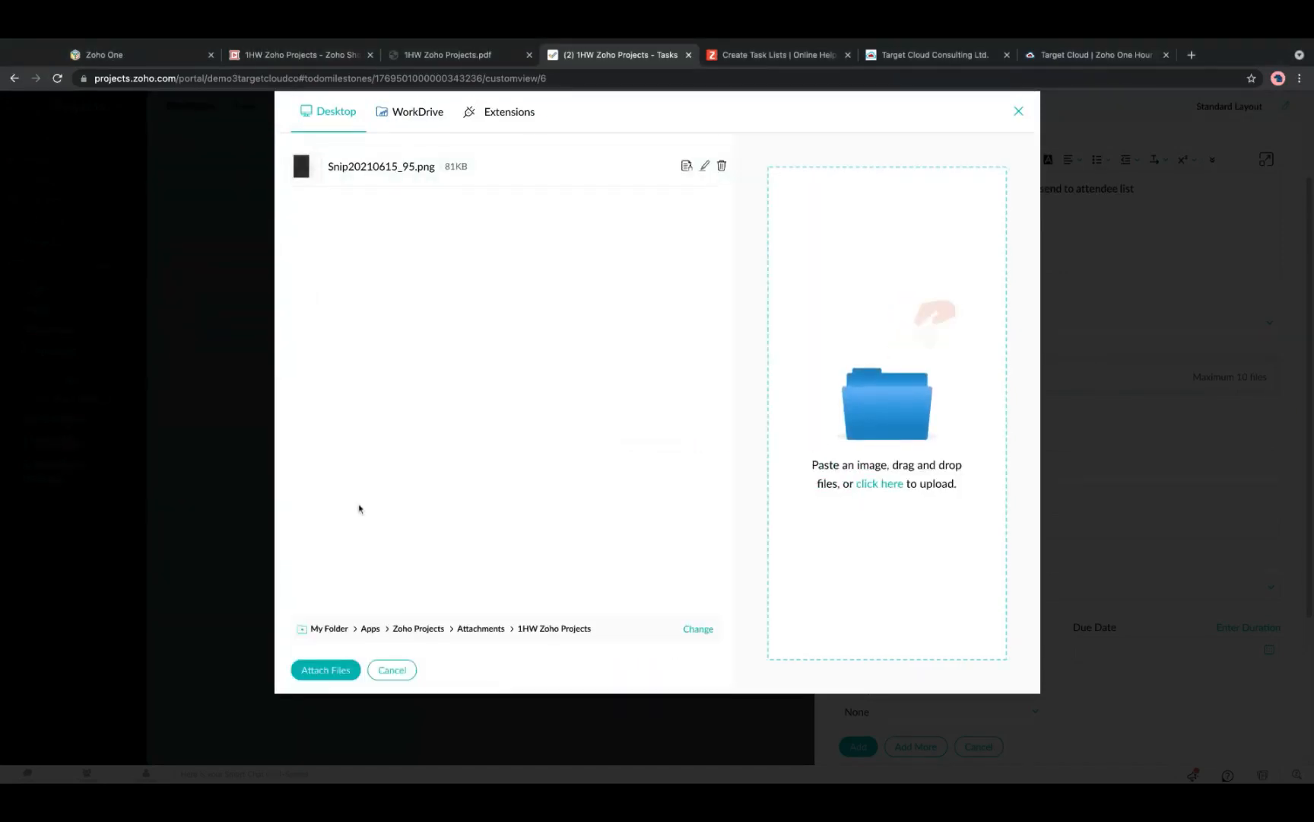
pyautogui.click(327, 670)
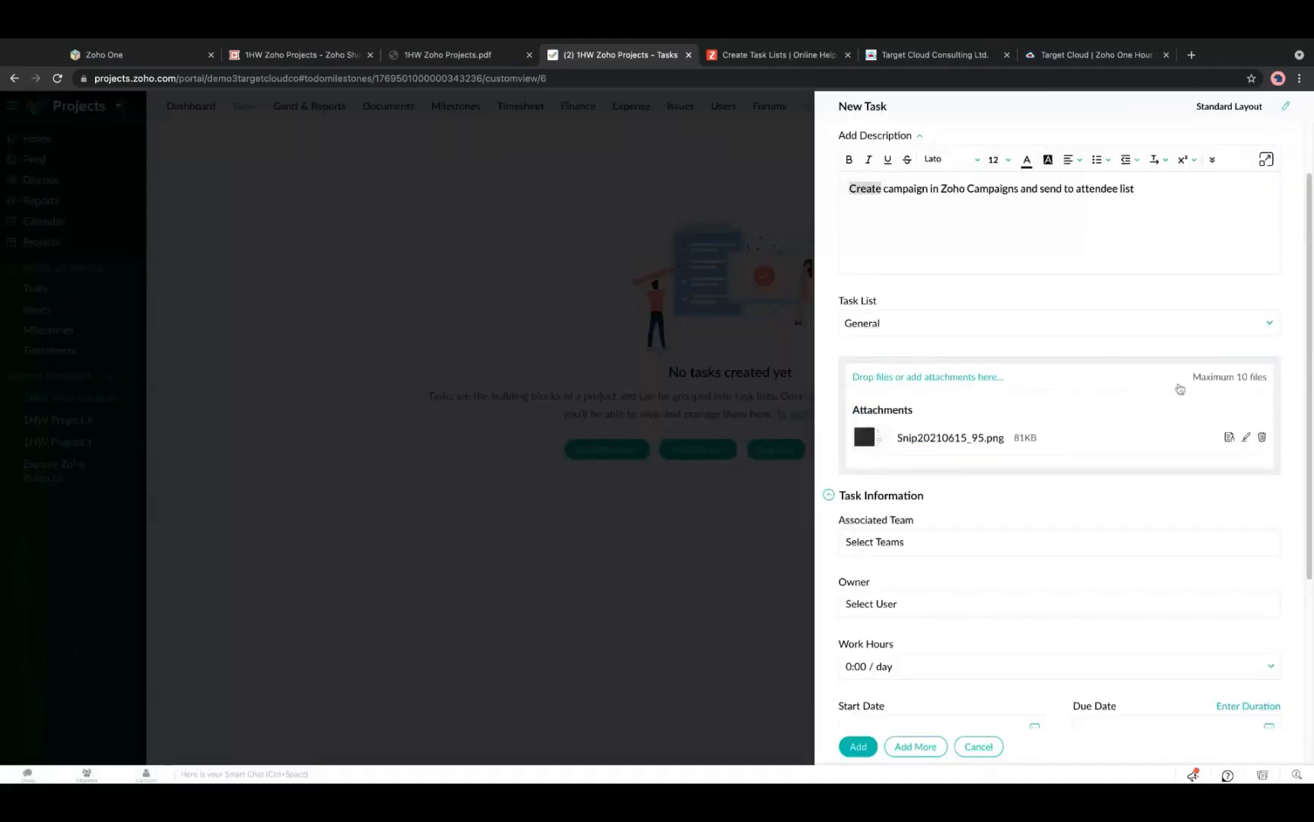
# Examine WorkDrive as an alternative attachment source, keeping only the attached desktop image.
pyautogui.click(913, 373)
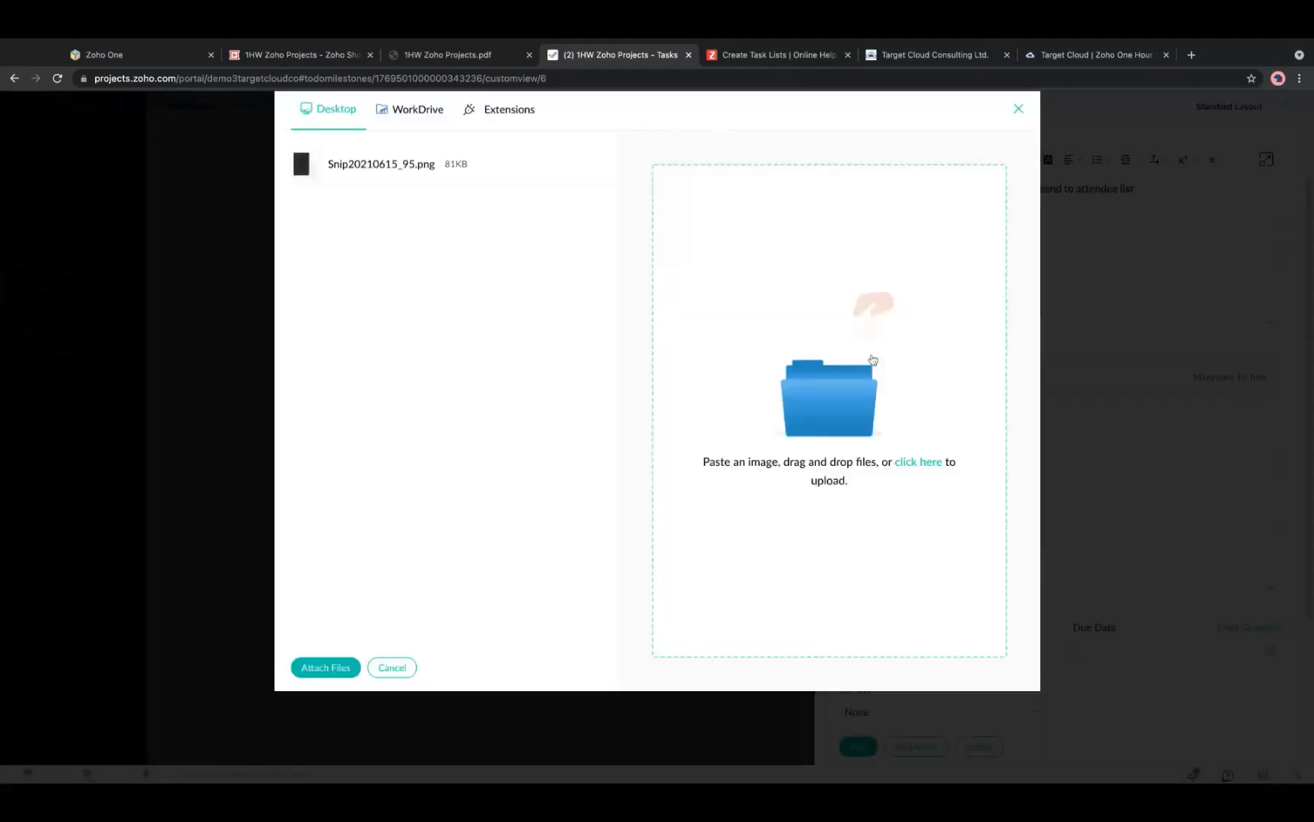
pyautogui.click(406, 111)
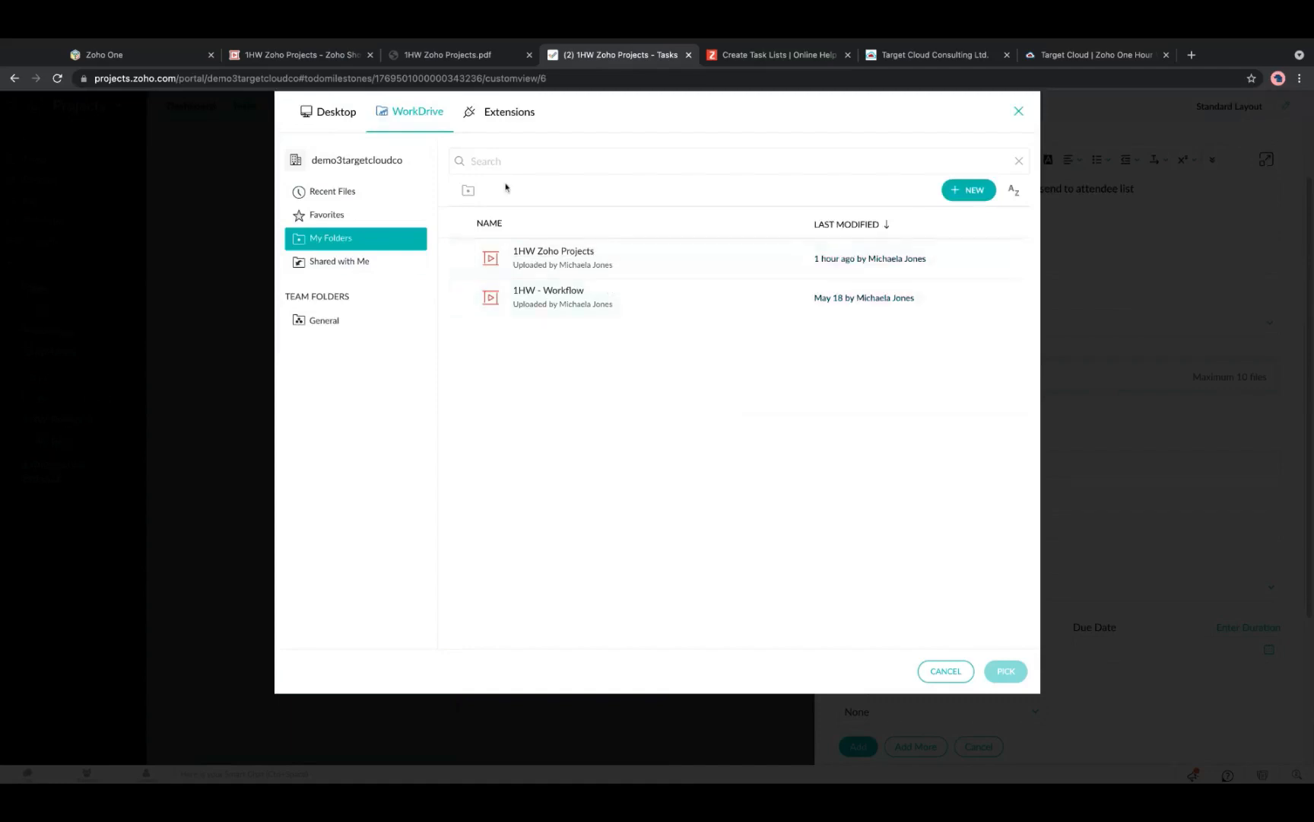
pyautogui.click(340, 117)
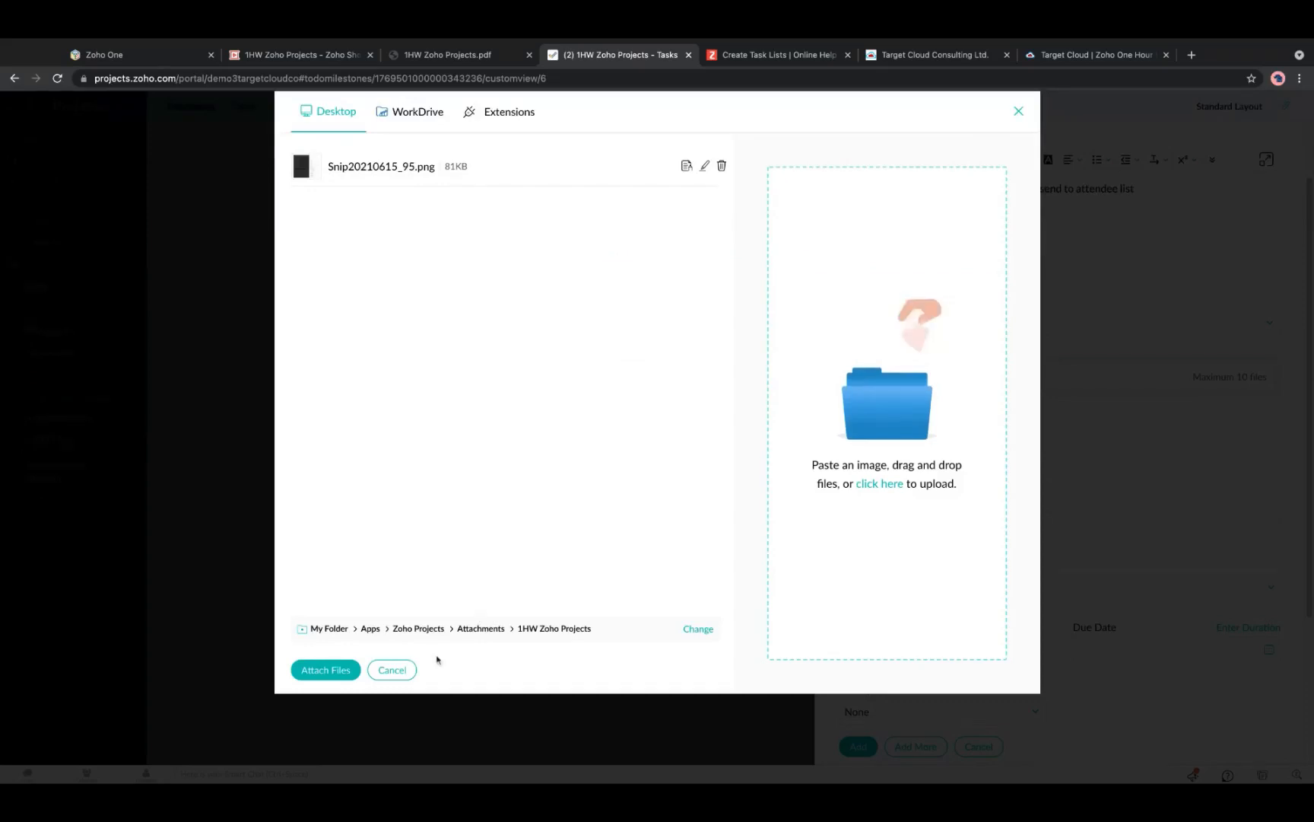
pyautogui.click(326, 669)
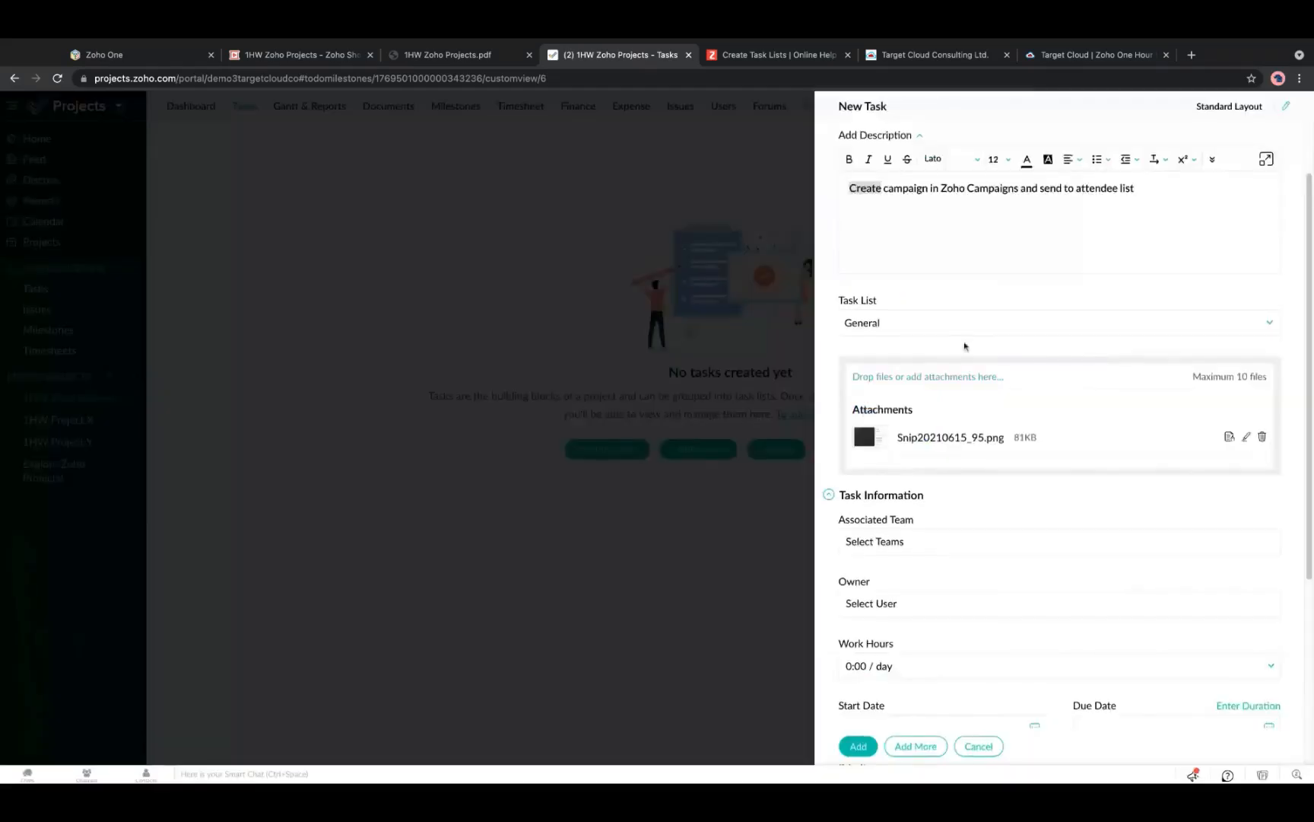
# Check the Associated Team choices and assign the first listed project user as the task's owner.
pyautogui.scroll(-2, 962, 346)
pyautogui.click(892, 388)
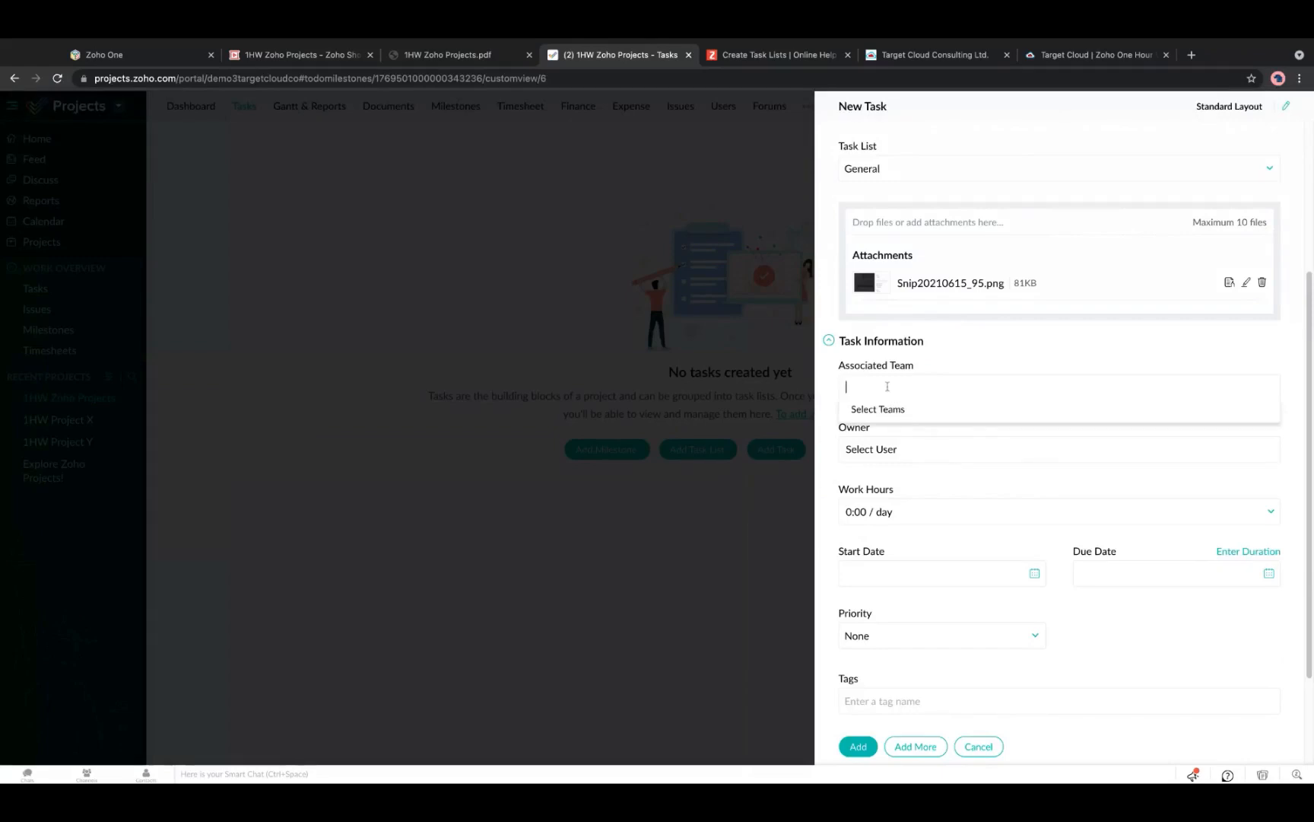
pyautogui.click(826, 382)
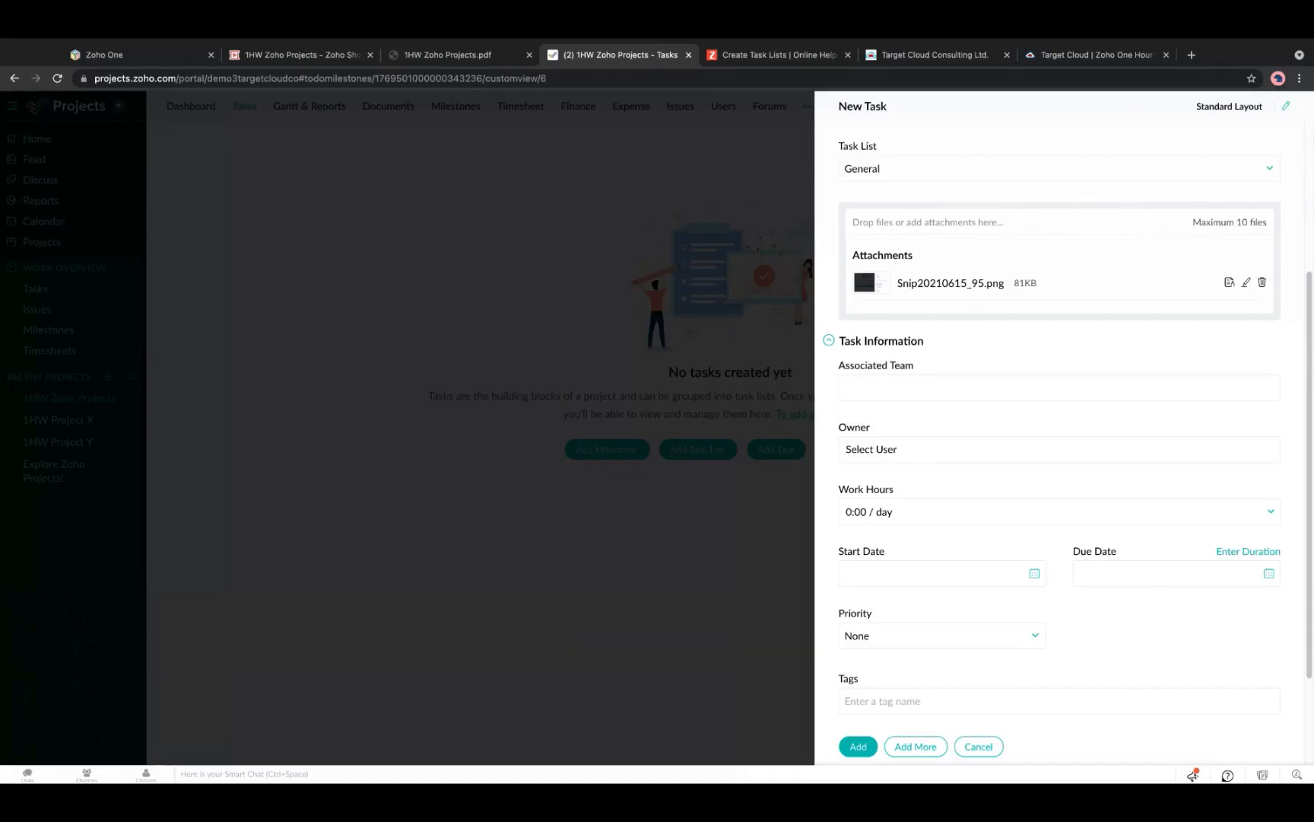
pyautogui.click(890, 450)
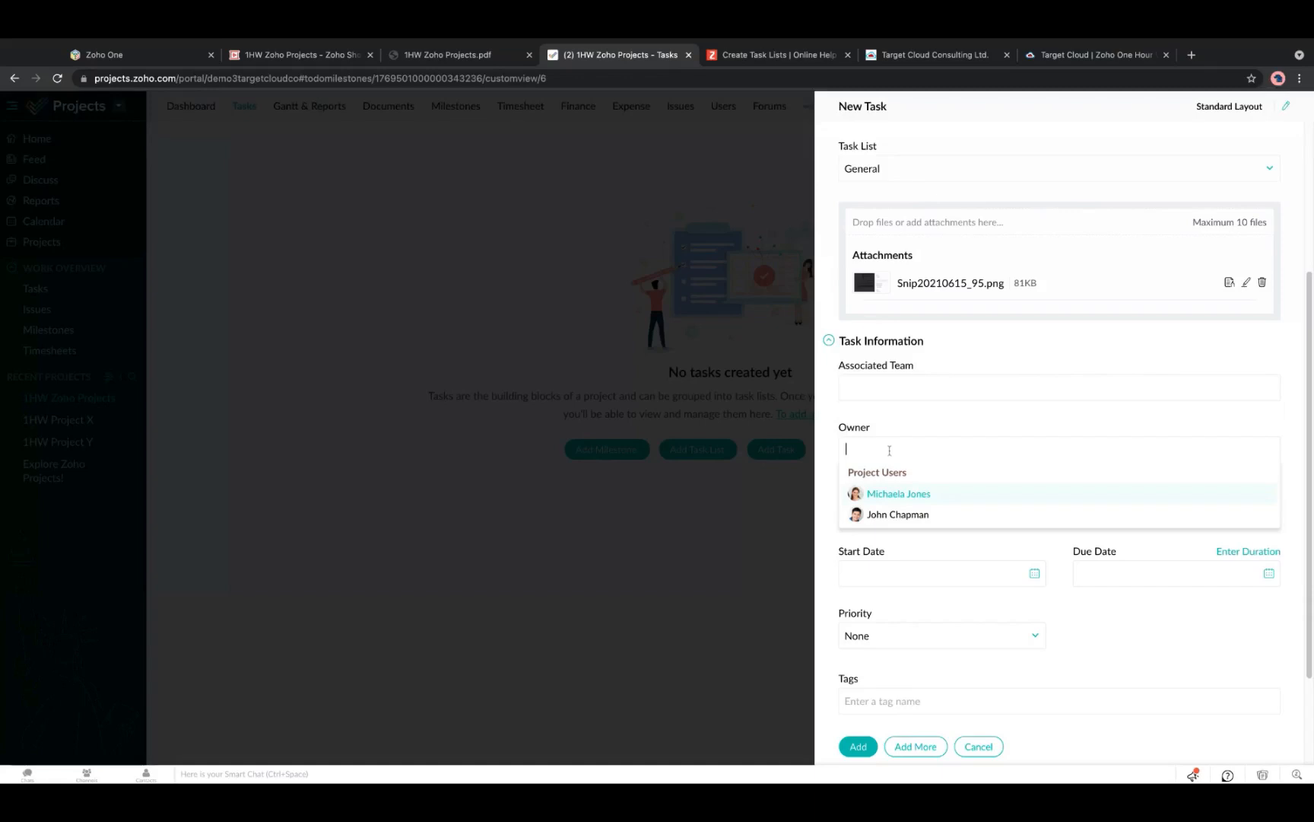
pyautogui.click(898, 493)
# Set both the start date and the due date of the new task to 06-20-2021.
pyautogui.scroll(-2, 951, 471)
pyautogui.click(1034, 440)
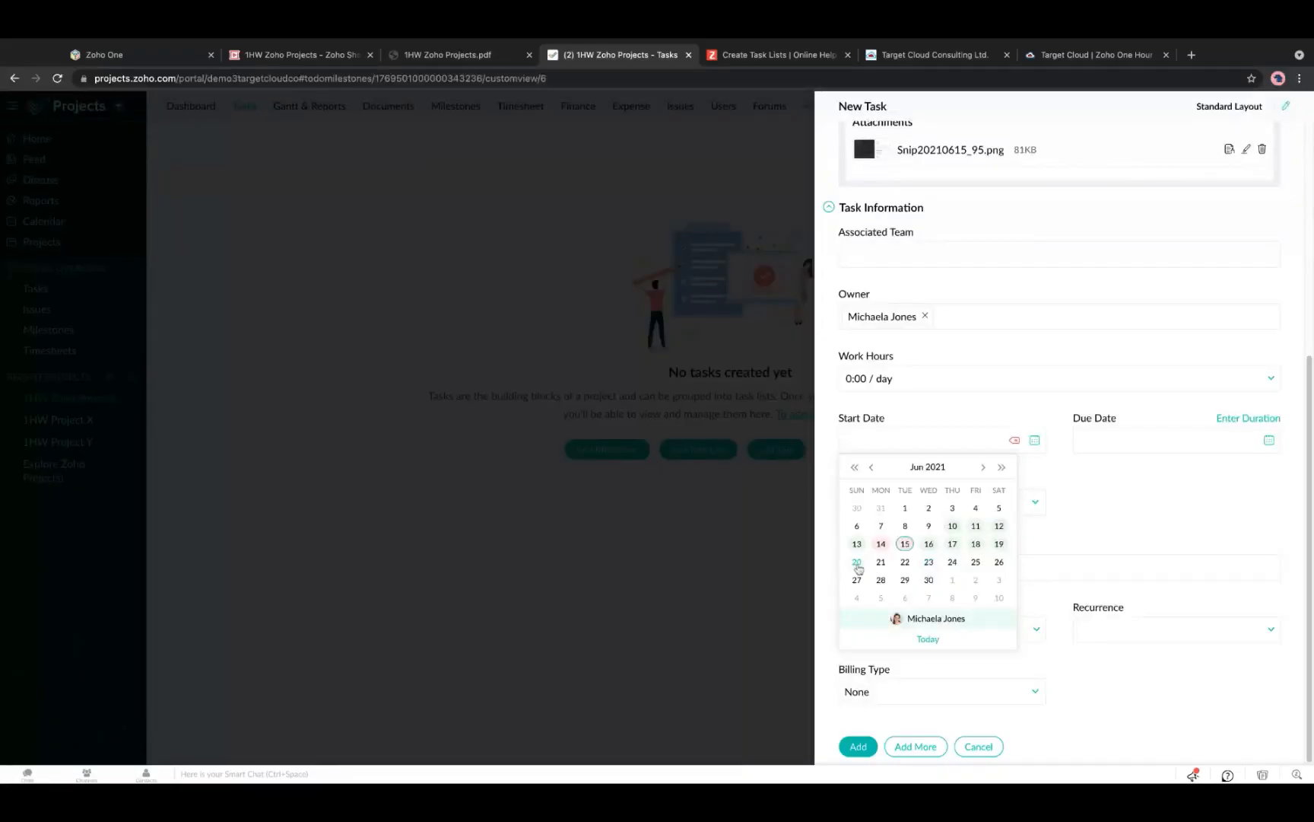
pyautogui.click(858, 563)
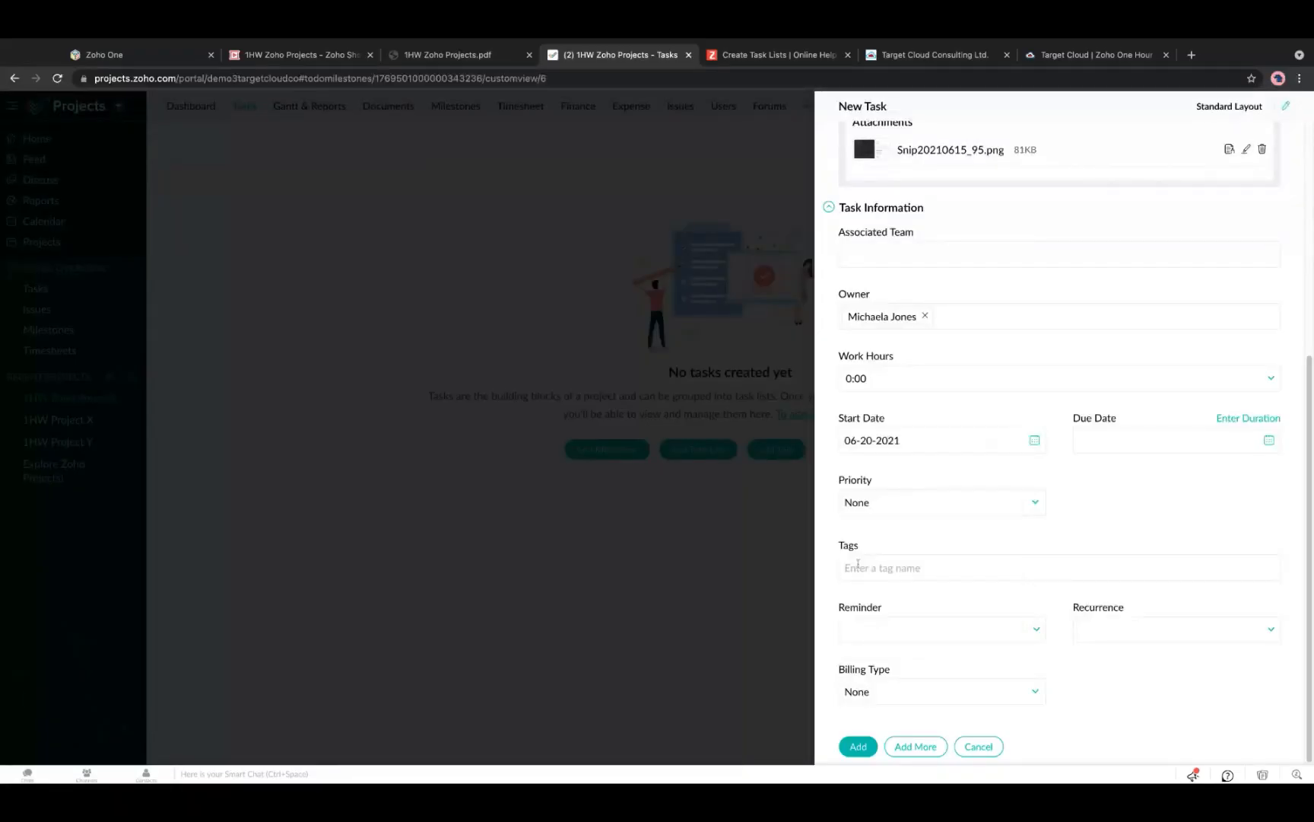
pyautogui.click(1269, 440)
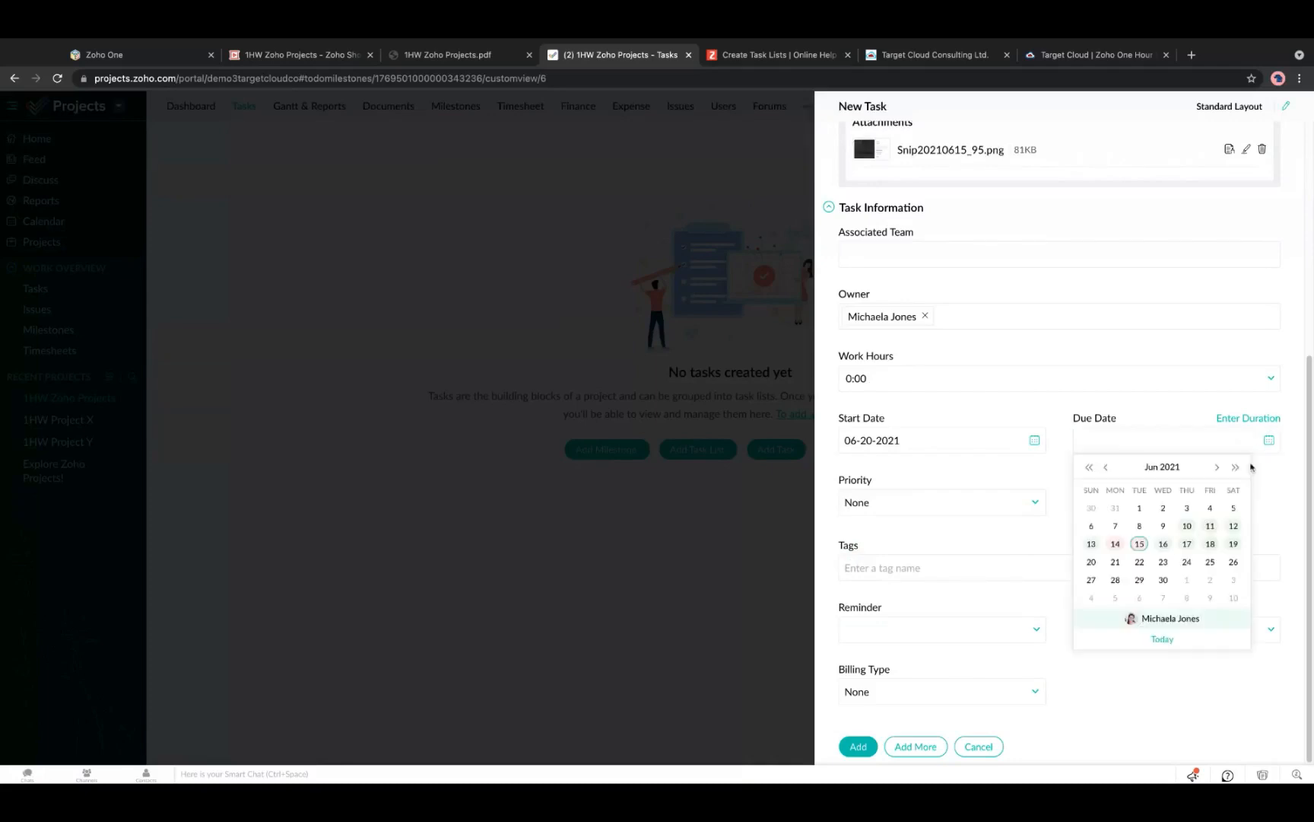
pyautogui.click(1091, 562)
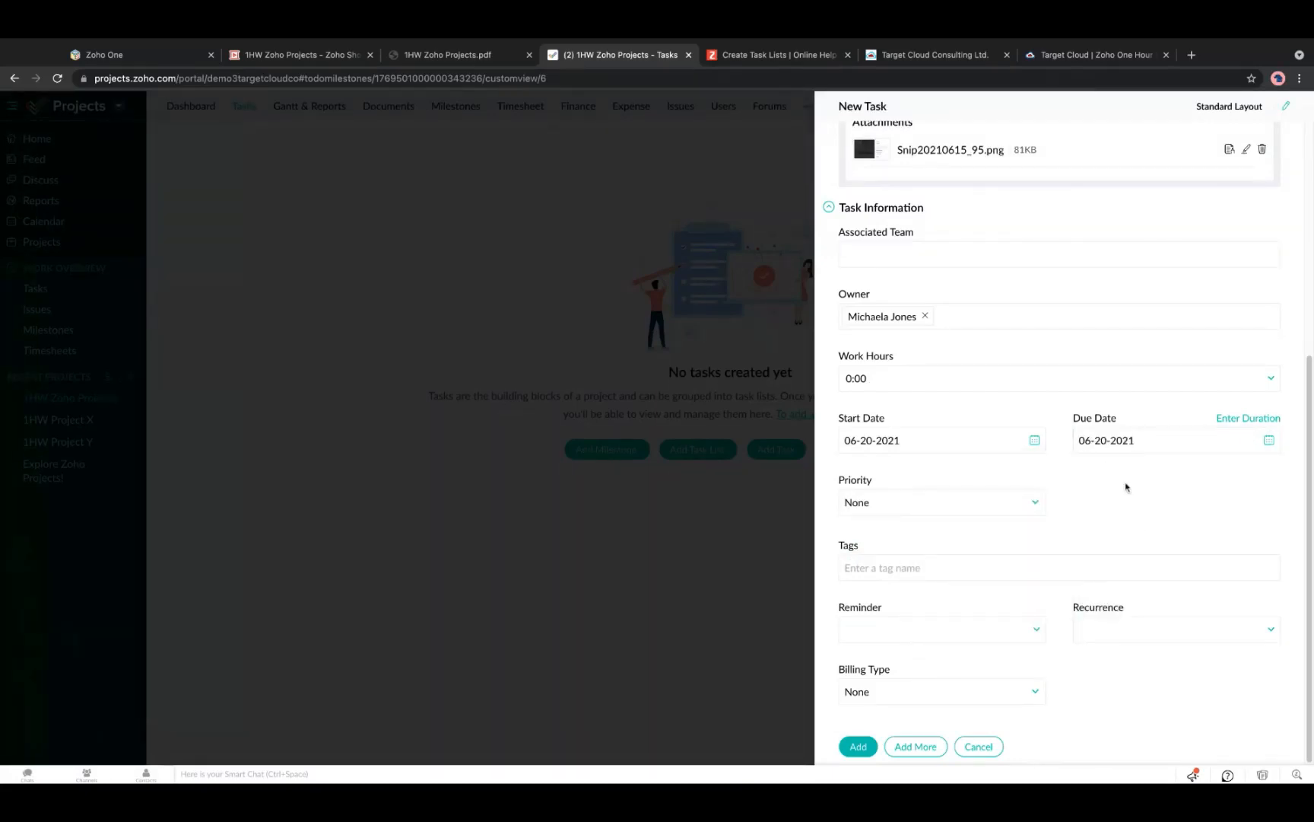
# Try giving the task a duration of 1 day and switch back to the due date entry.
pyautogui.click(1250, 419)
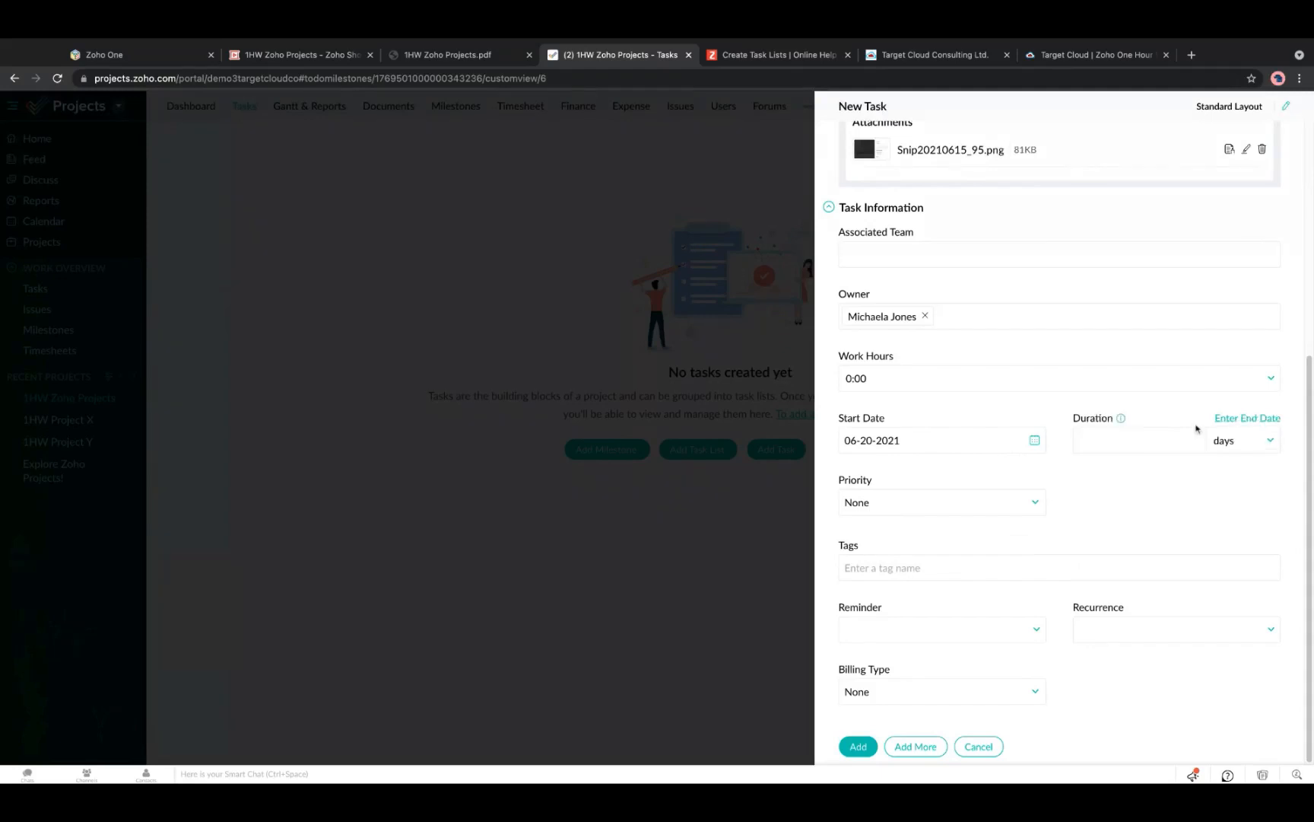
pyautogui.click(1128, 444)
pyautogui.write('1')
pyautogui.click(1133, 489)
pyautogui.click(1240, 419)
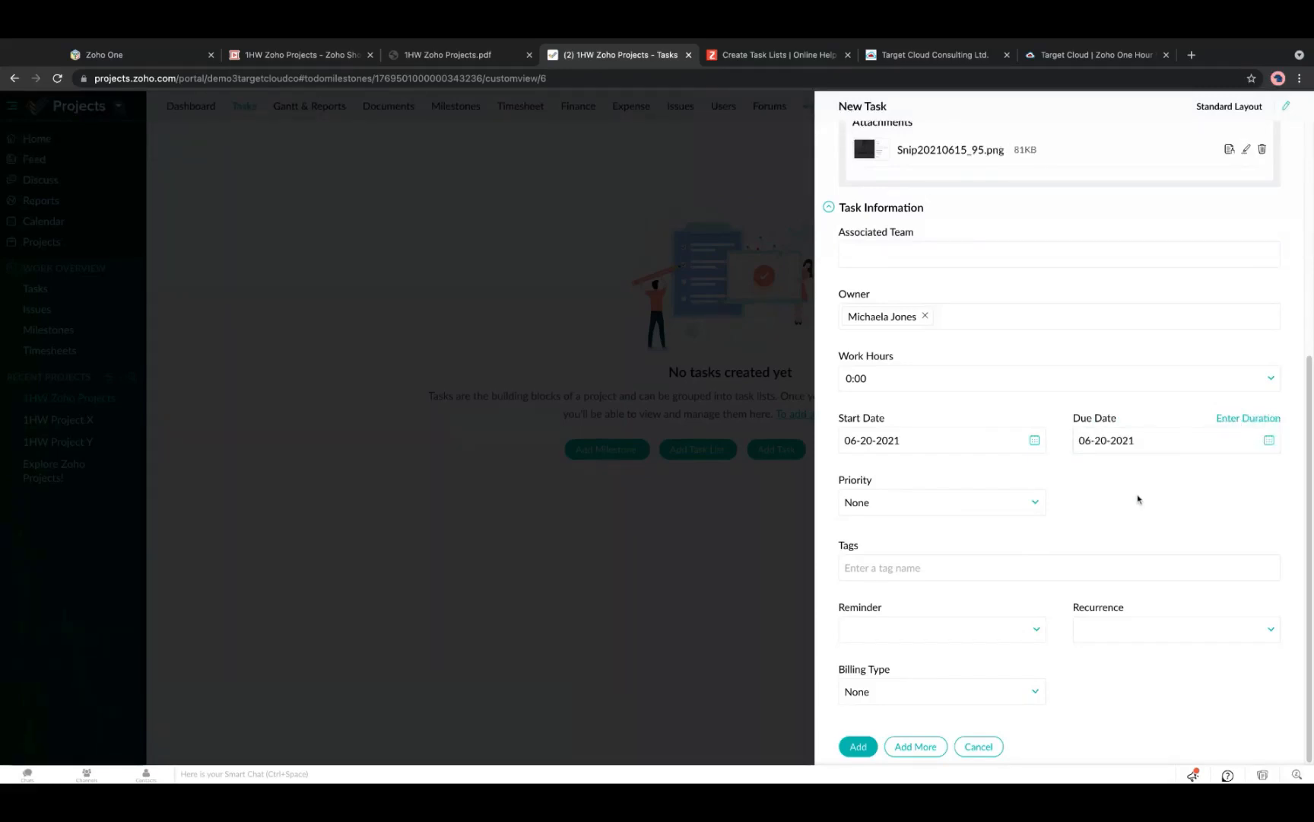
# Set the task's priority to High and assign it the existing tag "1HW".
pyautogui.click(1027, 508)
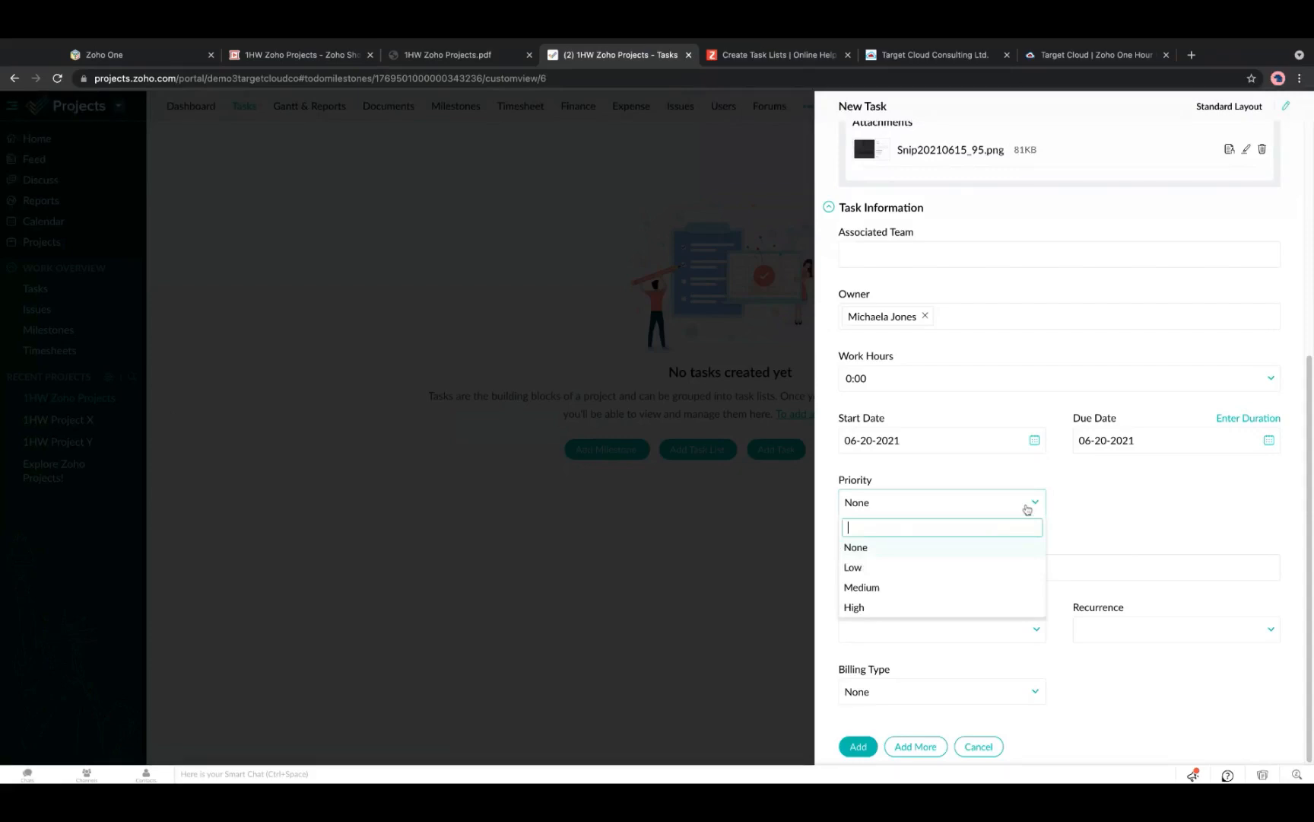
pyautogui.click(854, 606)
pyautogui.click(907, 543)
pyautogui.write('1HW')
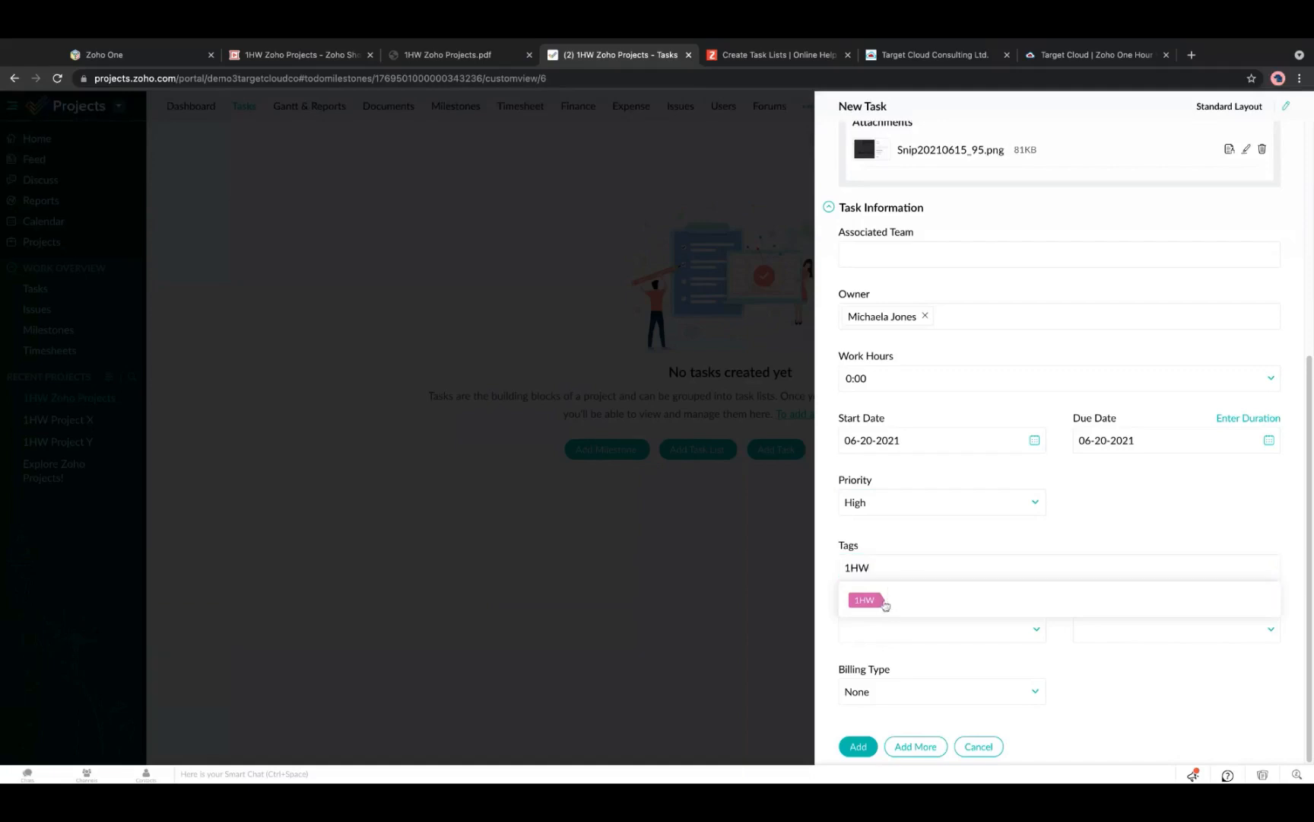
pyautogui.click(881, 603)
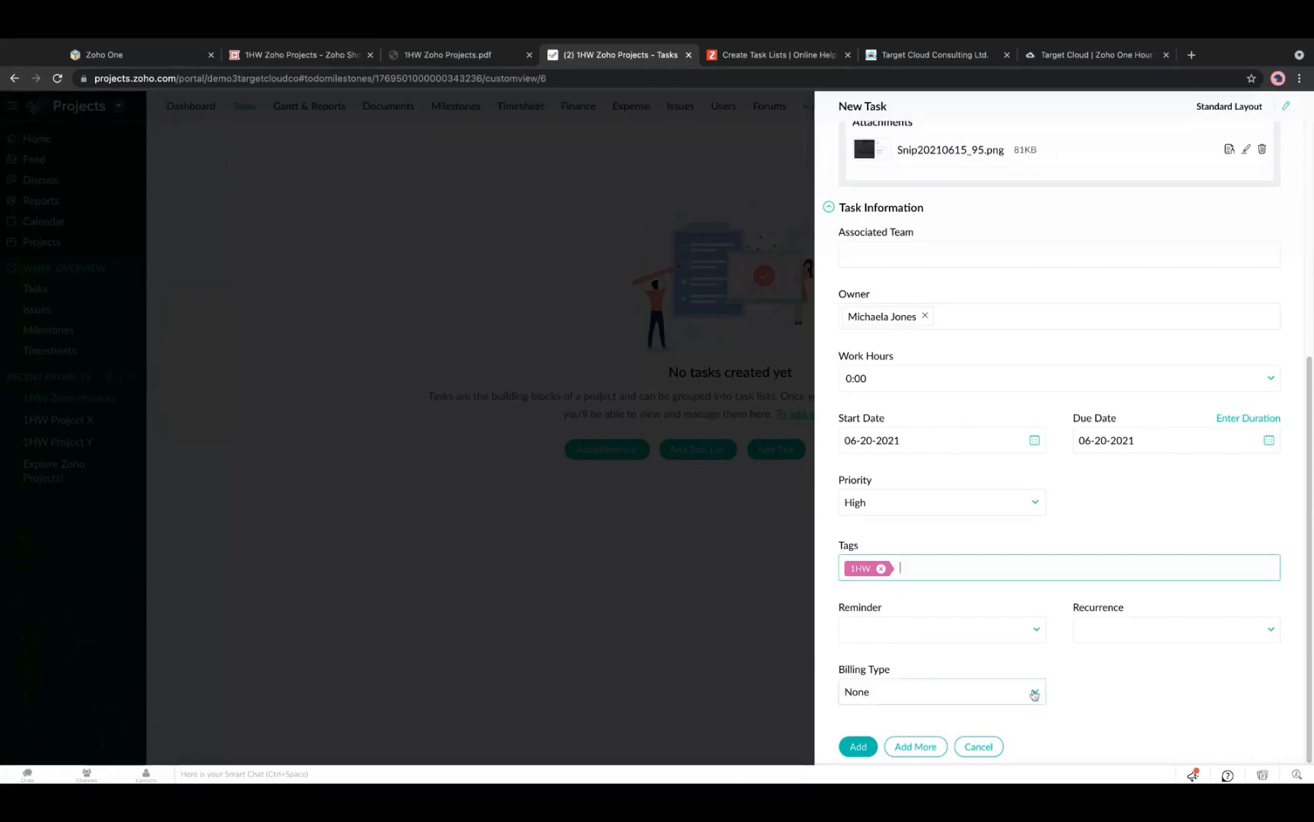
# Leave the billing type at None, add the task to the project and return to the task list.
pyautogui.click(982, 698)
pyautogui.click(982, 699)
pyautogui.click(1120, 661)
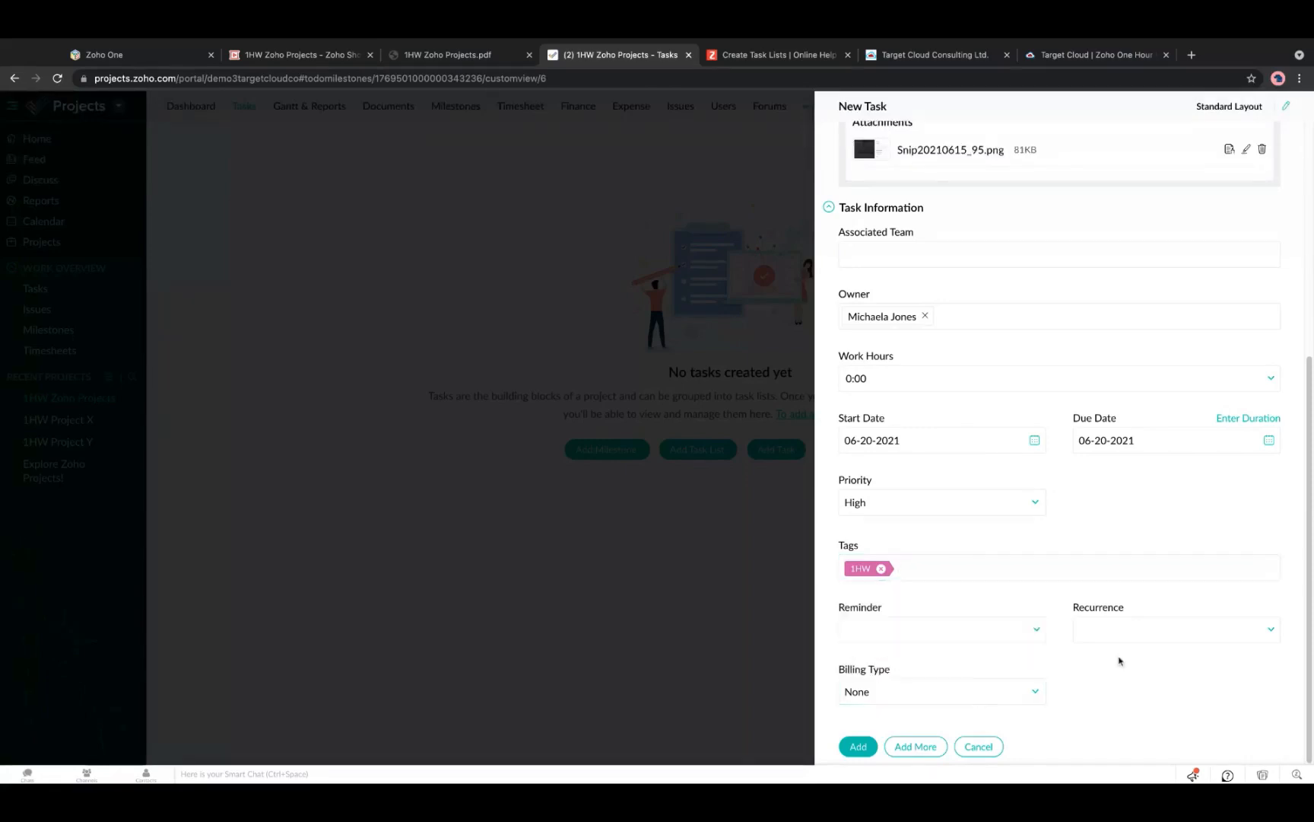
pyautogui.click(860, 746)
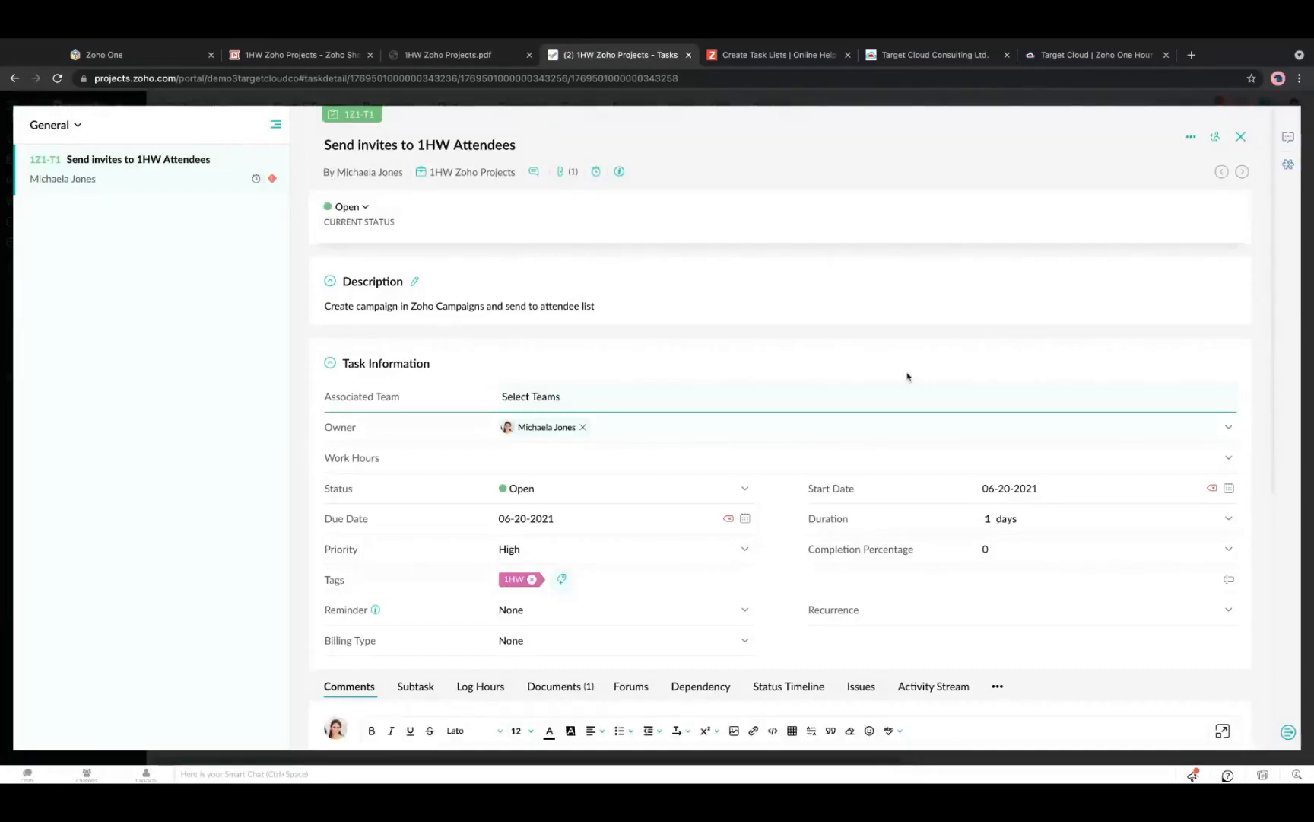
pyautogui.click(1241, 138)
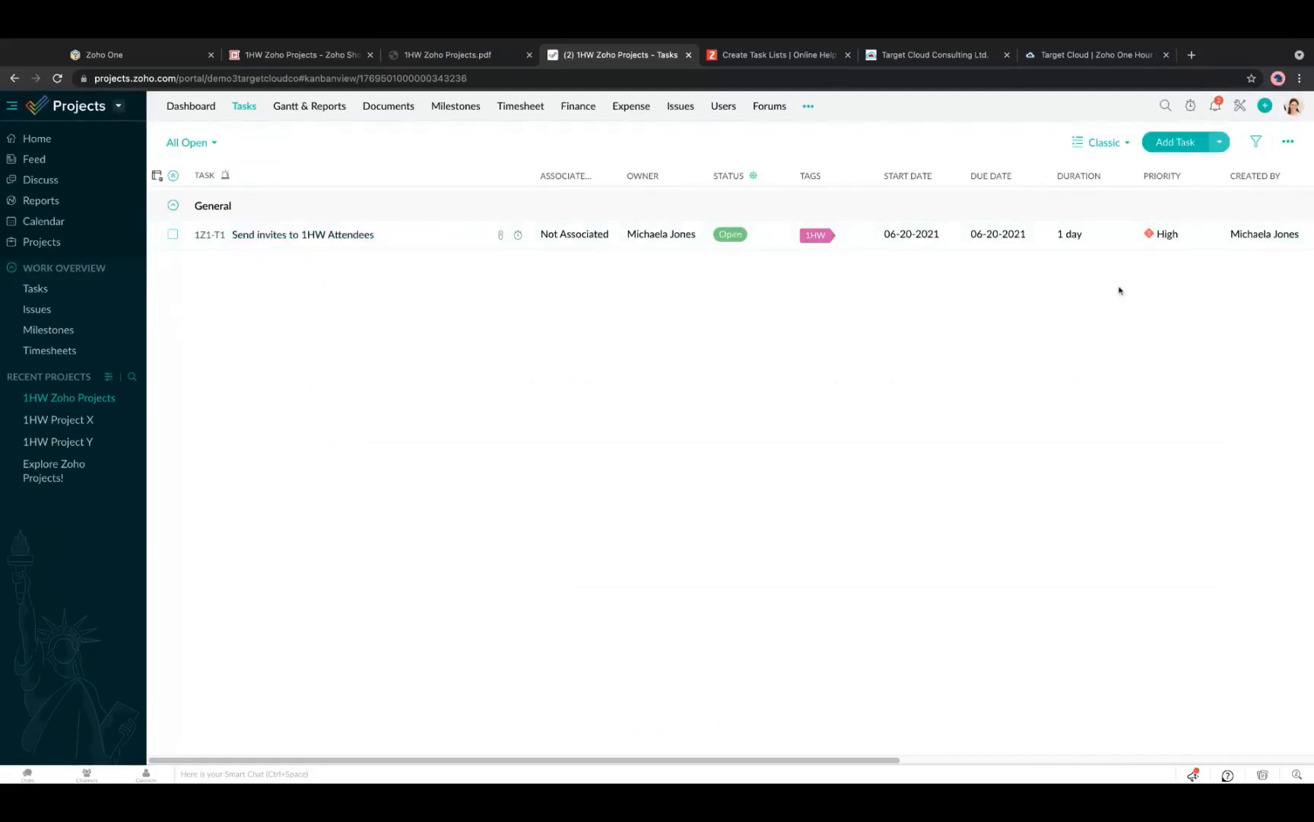
# Hide the Associated Team and Difference columns in the task list and save the field settings.
pyautogui.click(159, 178)
pyautogui.scroll(-3, 293, 446)
pyautogui.click(322, 481)
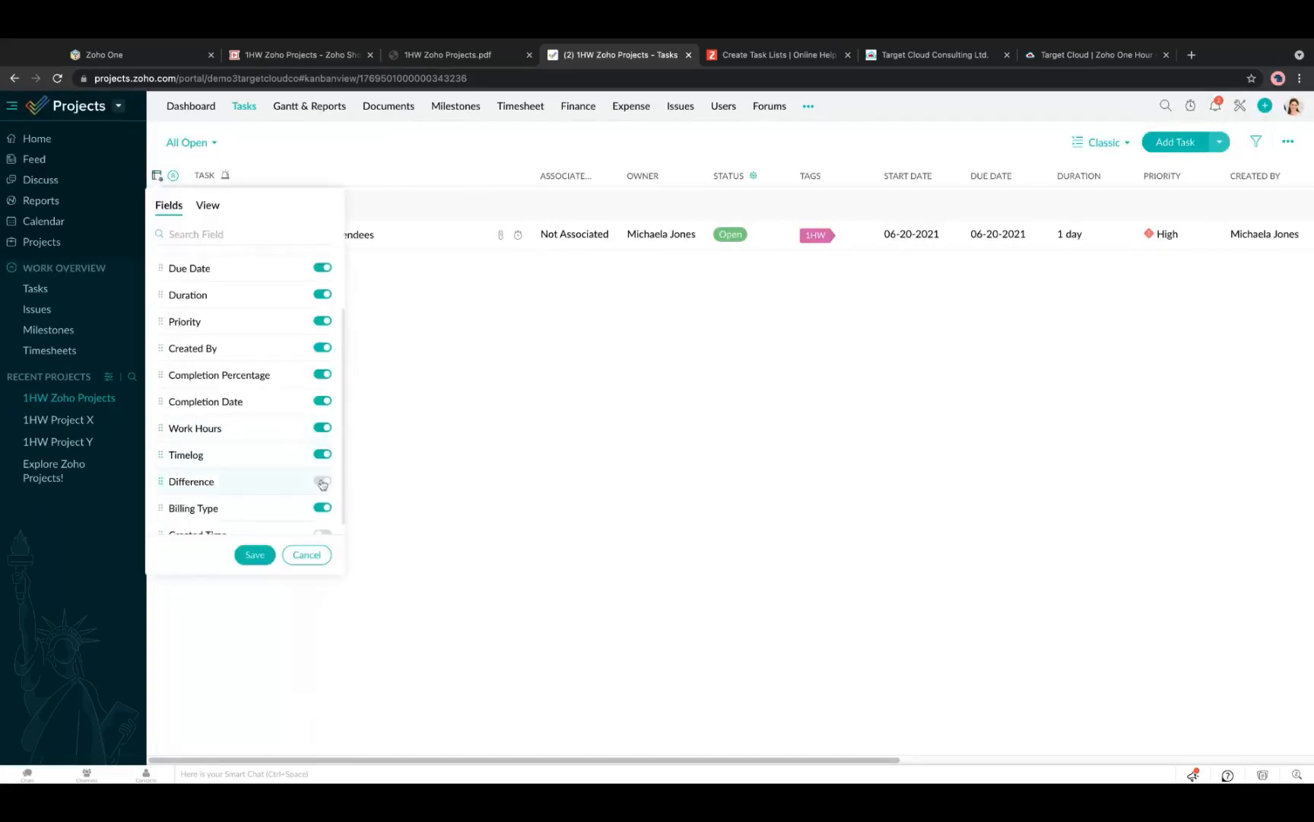
pyautogui.click(256, 555)
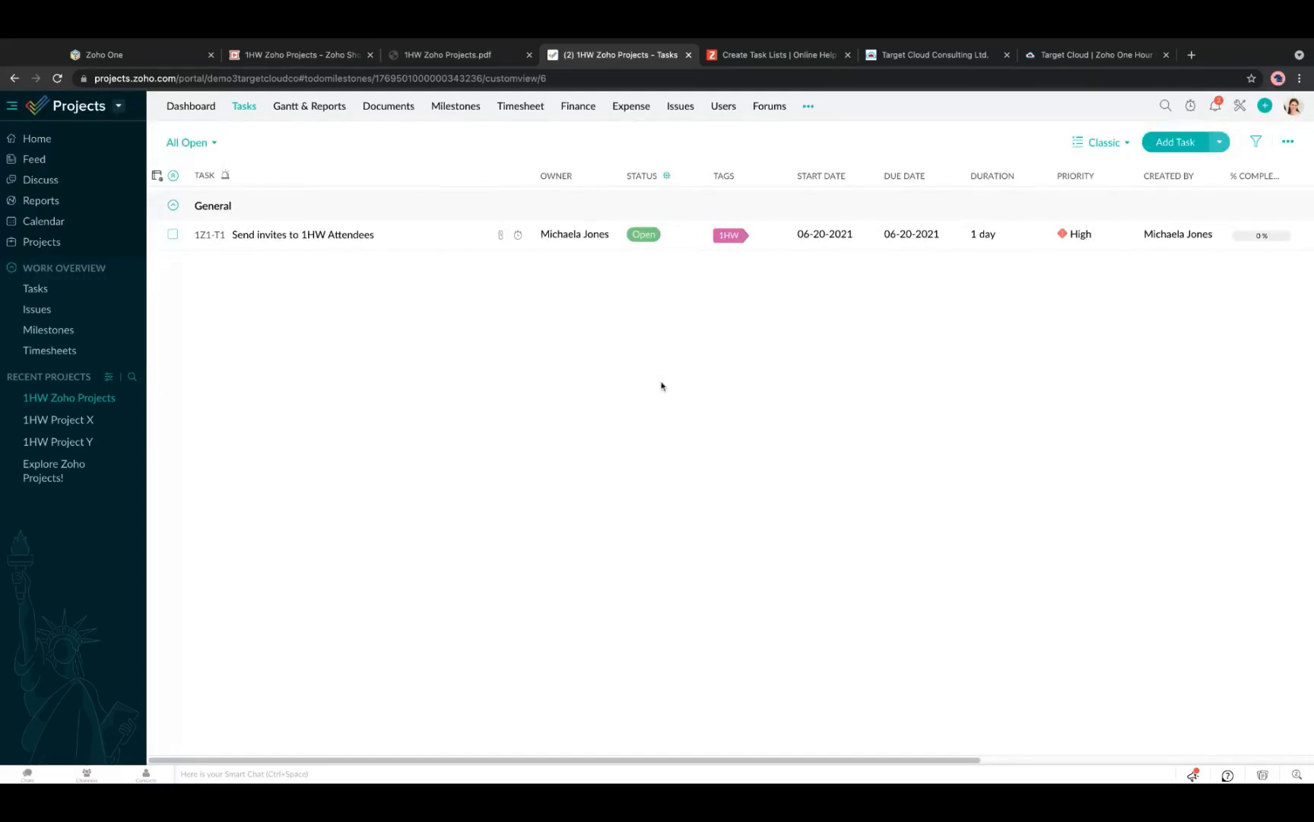
# Add the other project user as a second owner of the "Send invites to 1HW Attendees" task.
pyautogui.click(600, 237)
pyautogui.click(589, 296)
pyautogui.click(528, 382)
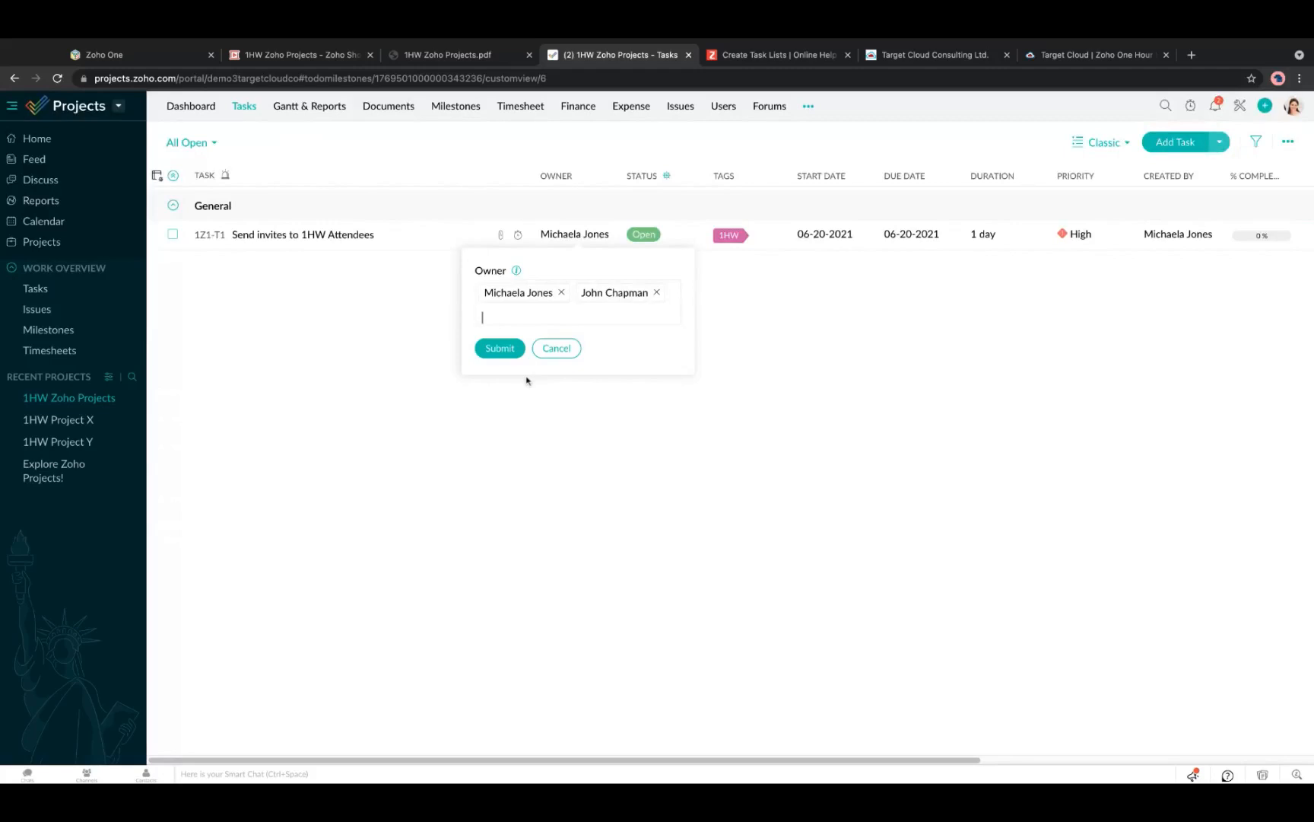
# Change the invite task's status to In Review and its due date to 06-22-2021.
pyautogui.click(645, 234)
pyautogui.click(631, 338)
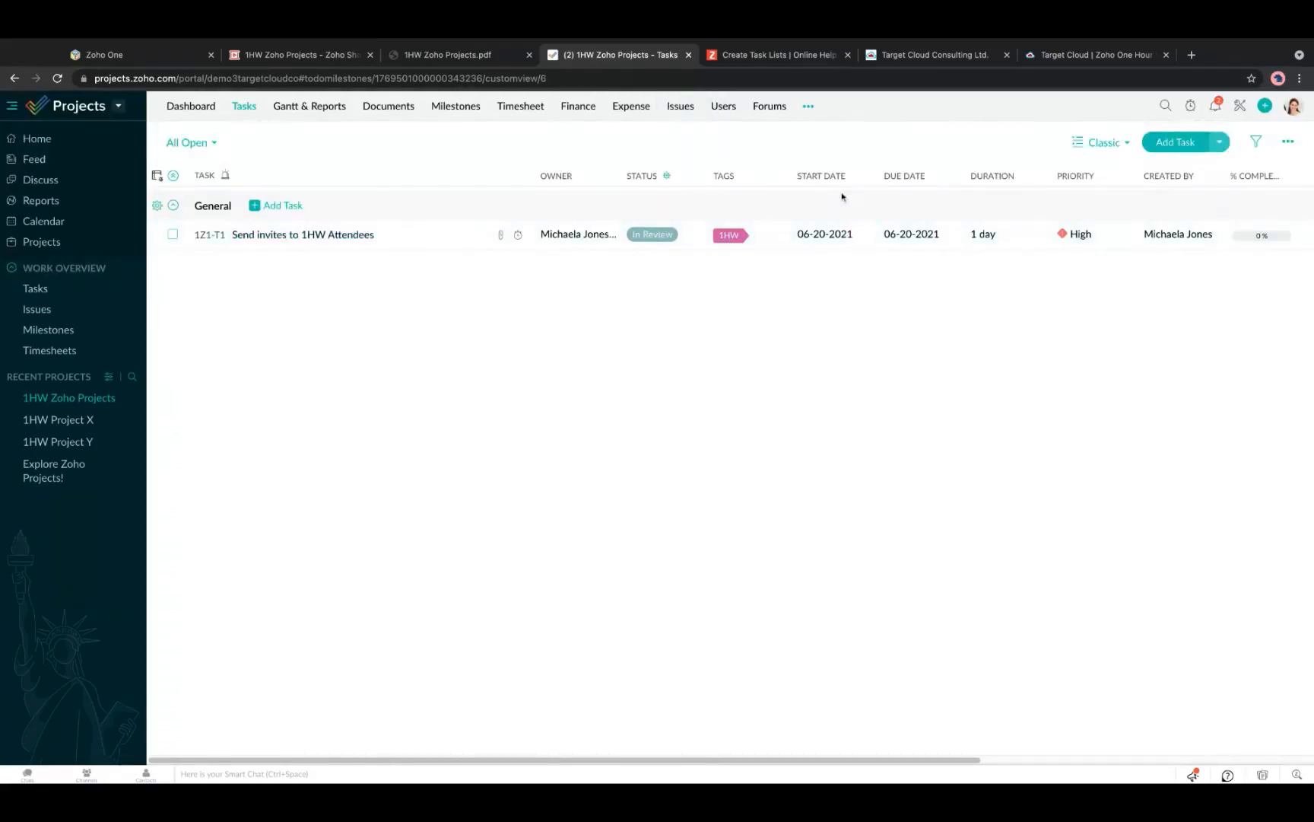
pyautogui.click(954, 236)
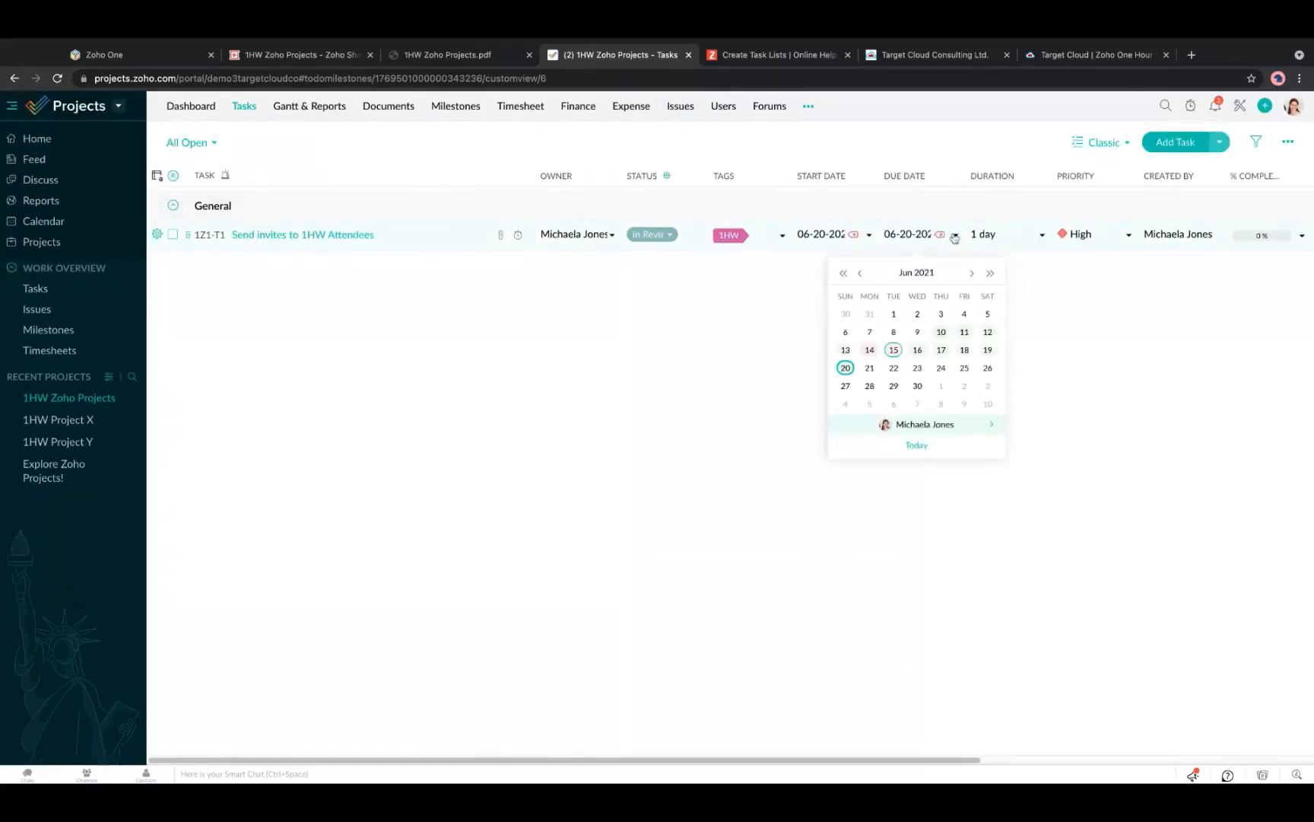
pyautogui.click(894, 368)
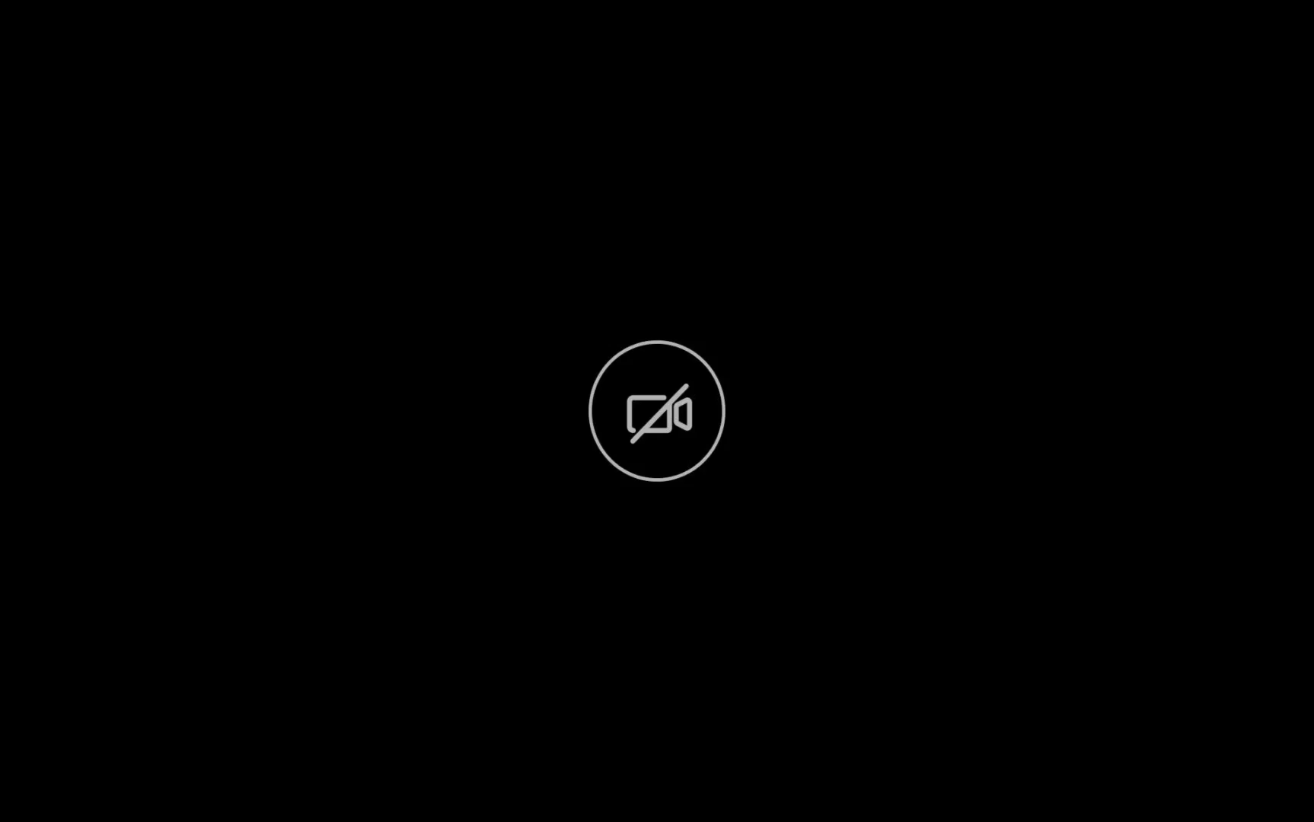
# Start a new task list in the project based on the 1HW task list template.
pyautogui.click(1220, 142)
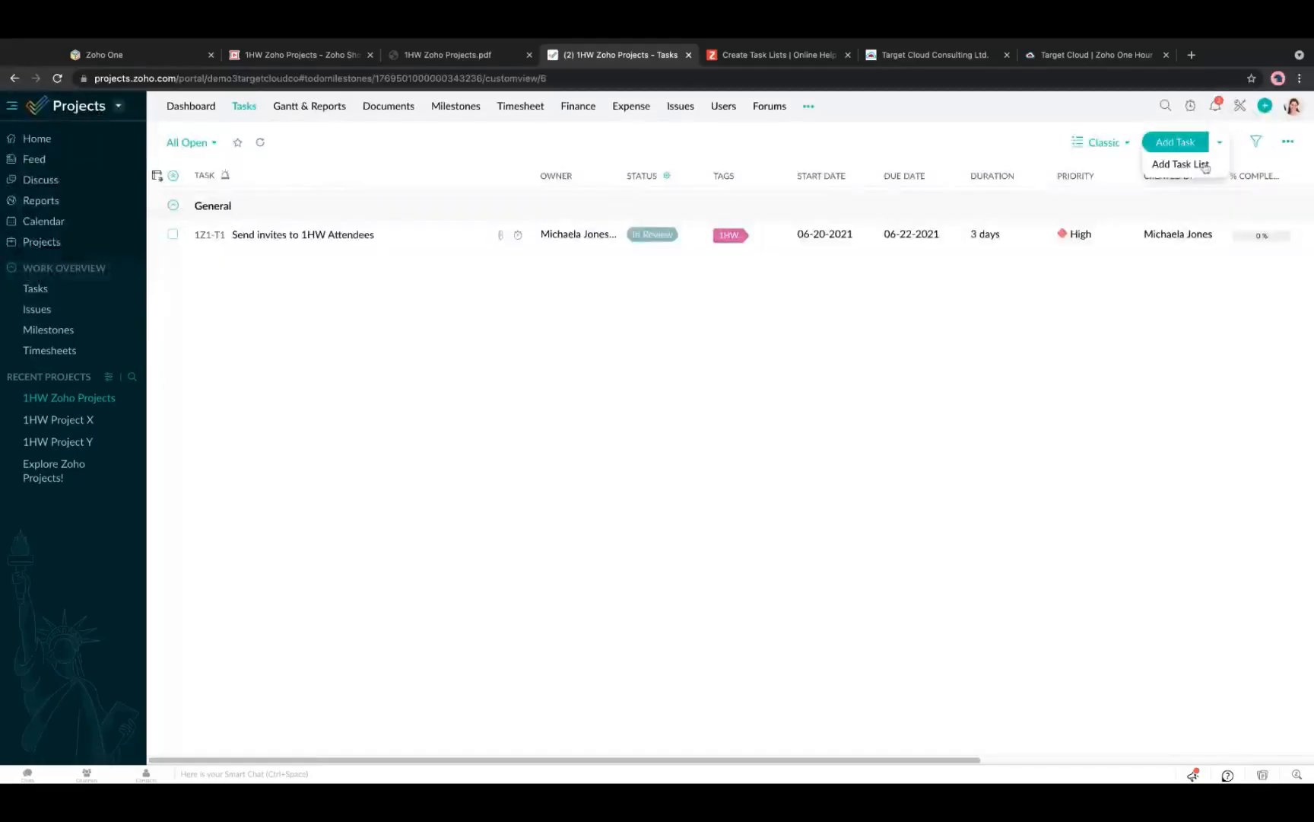
pyautogui.click(1182, 165)
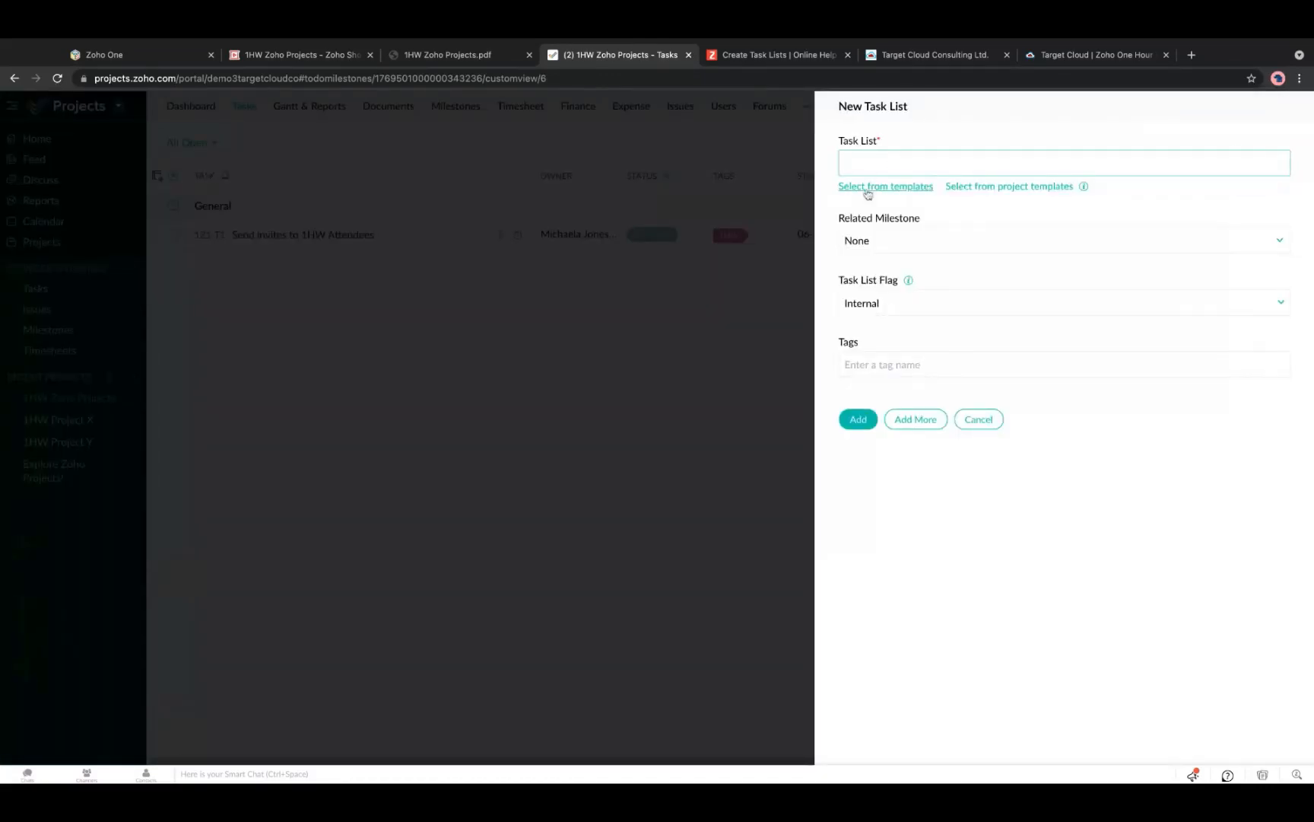
pyautogui.click(868, 191)
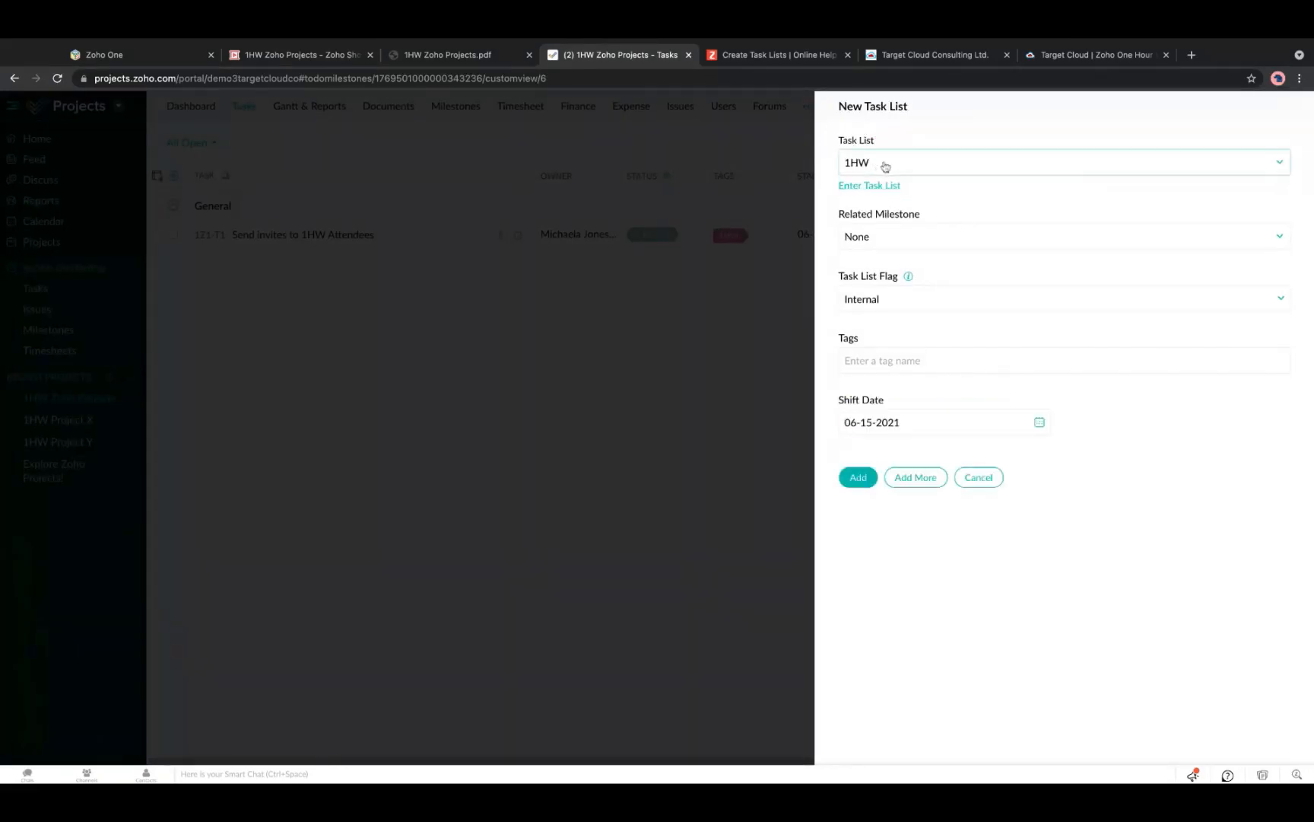
pyautogui.click(1002, 169)
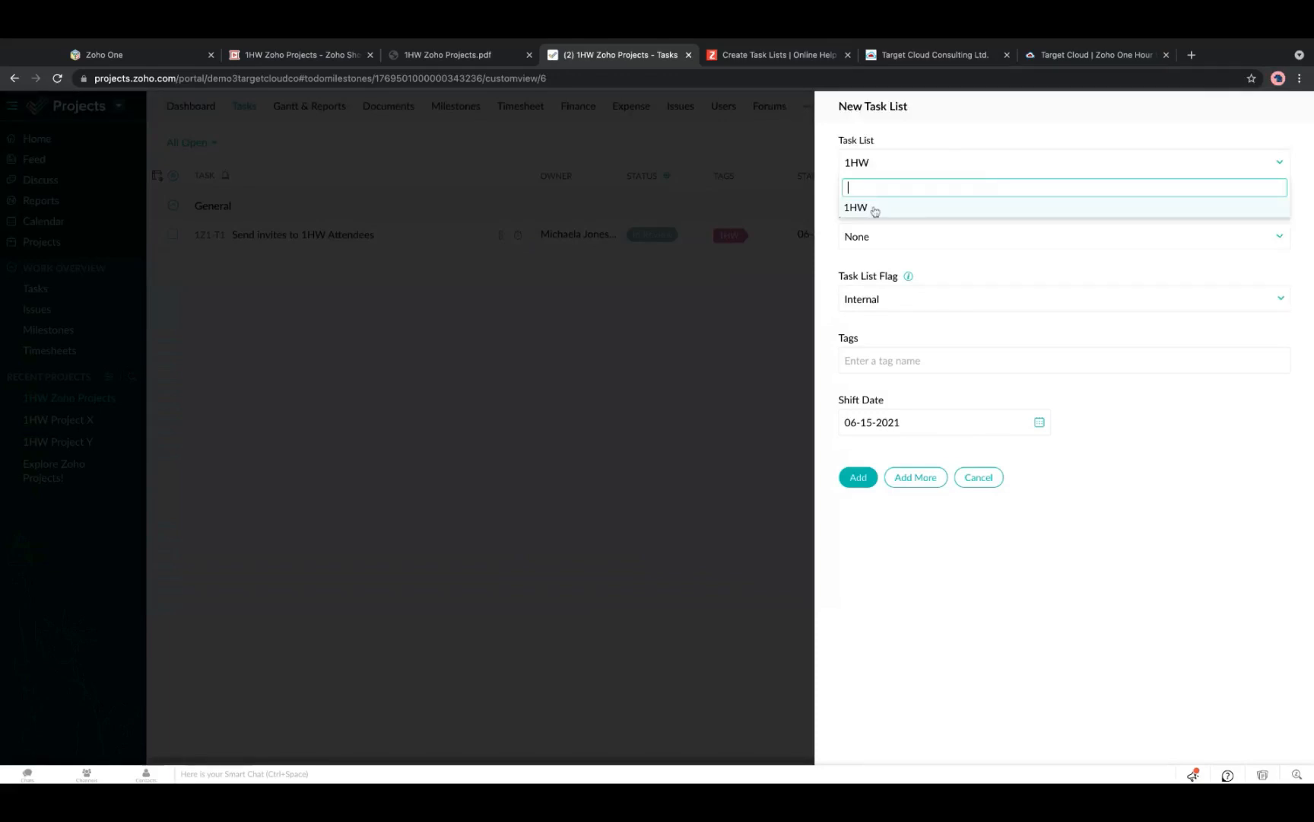
pyautogui.click(875, 210)
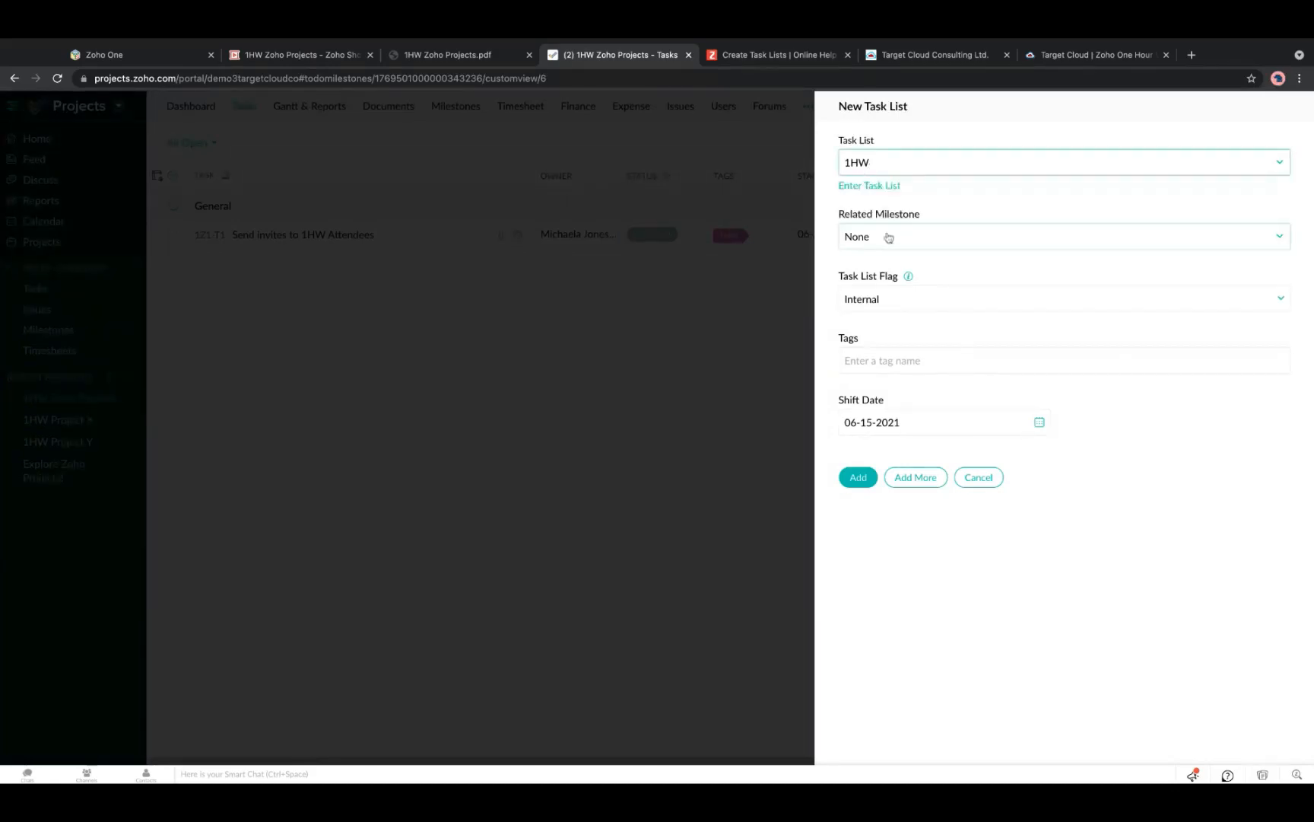
# Tag the new task list with the existing 1HW tag and add it, accepting dates beyond the project's schedule.
pyautogui.click(880, 362)
pyautogui.write('1hw')
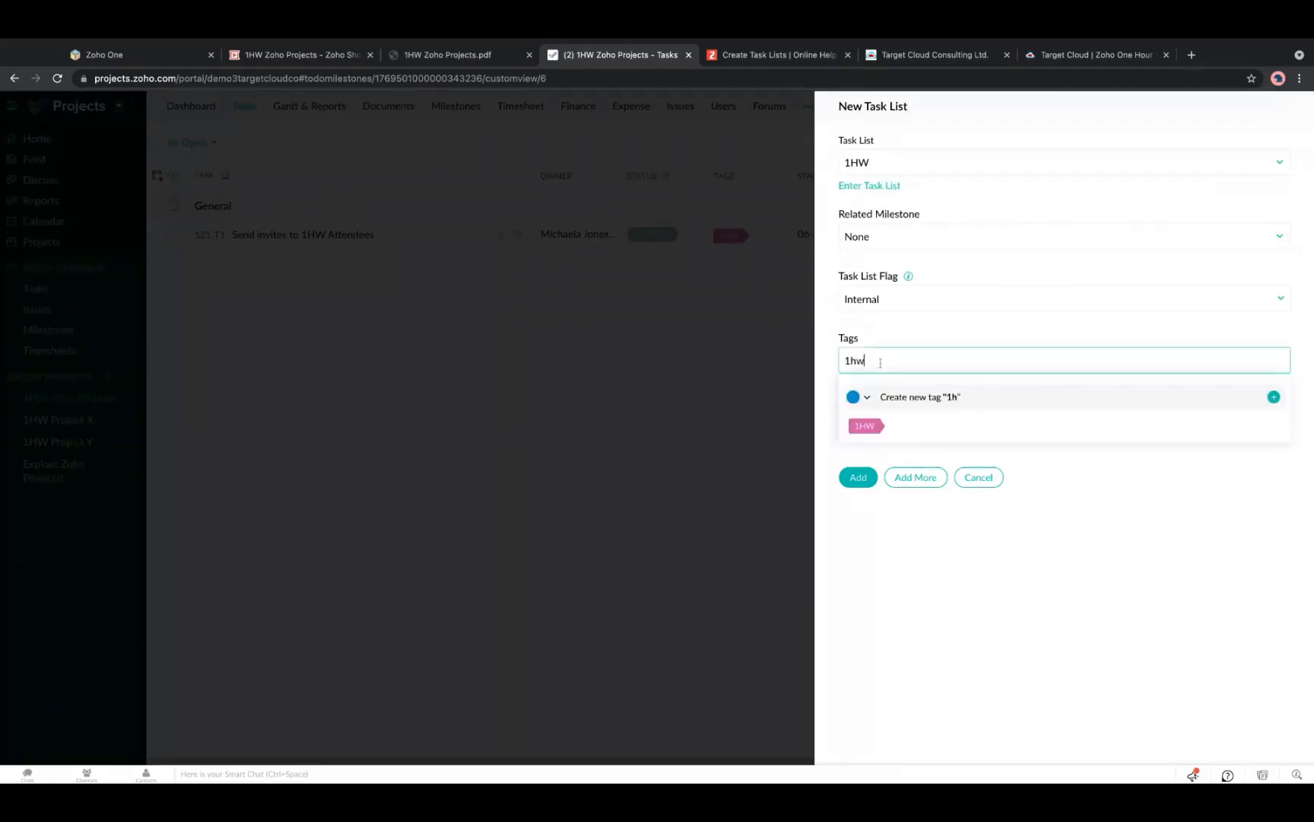
pyautogui.click(876, 400)
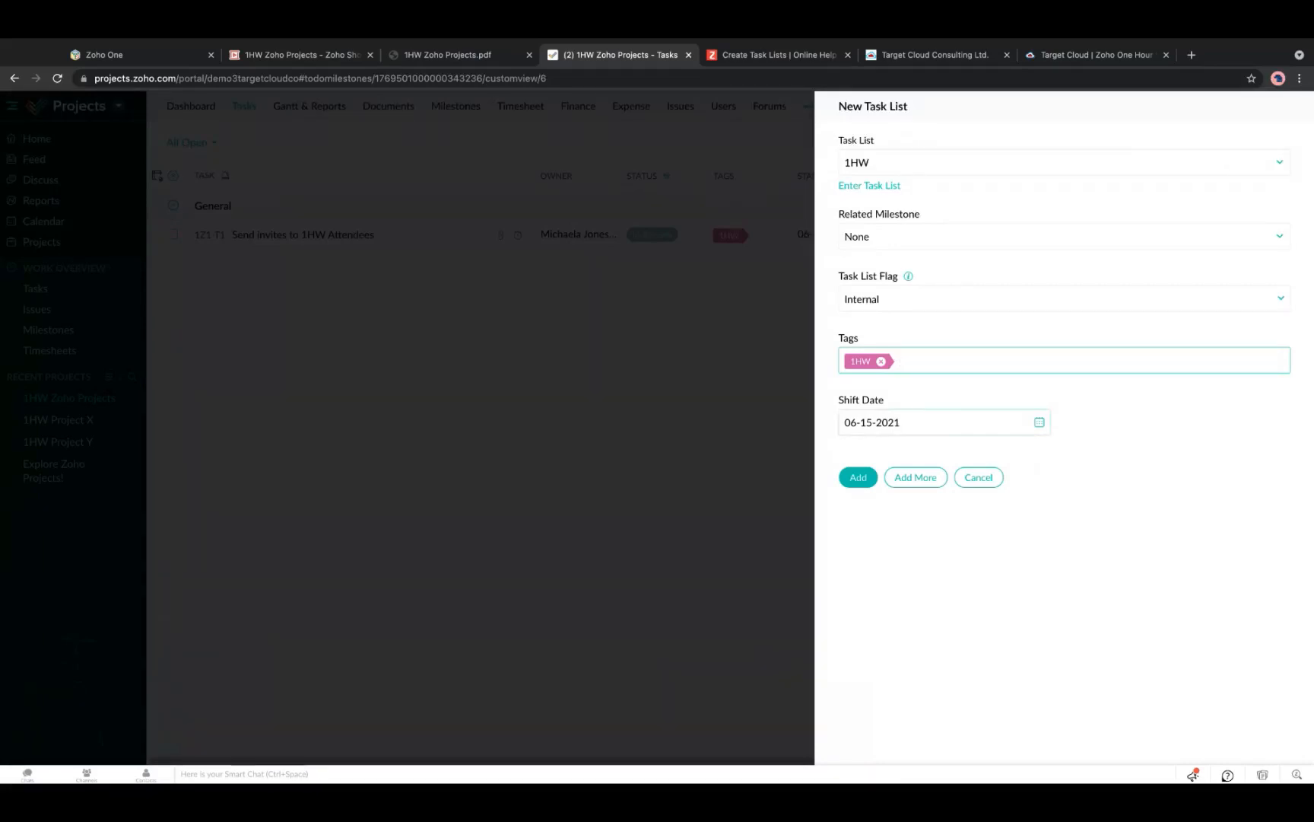
pyautogui.click(858, 477)
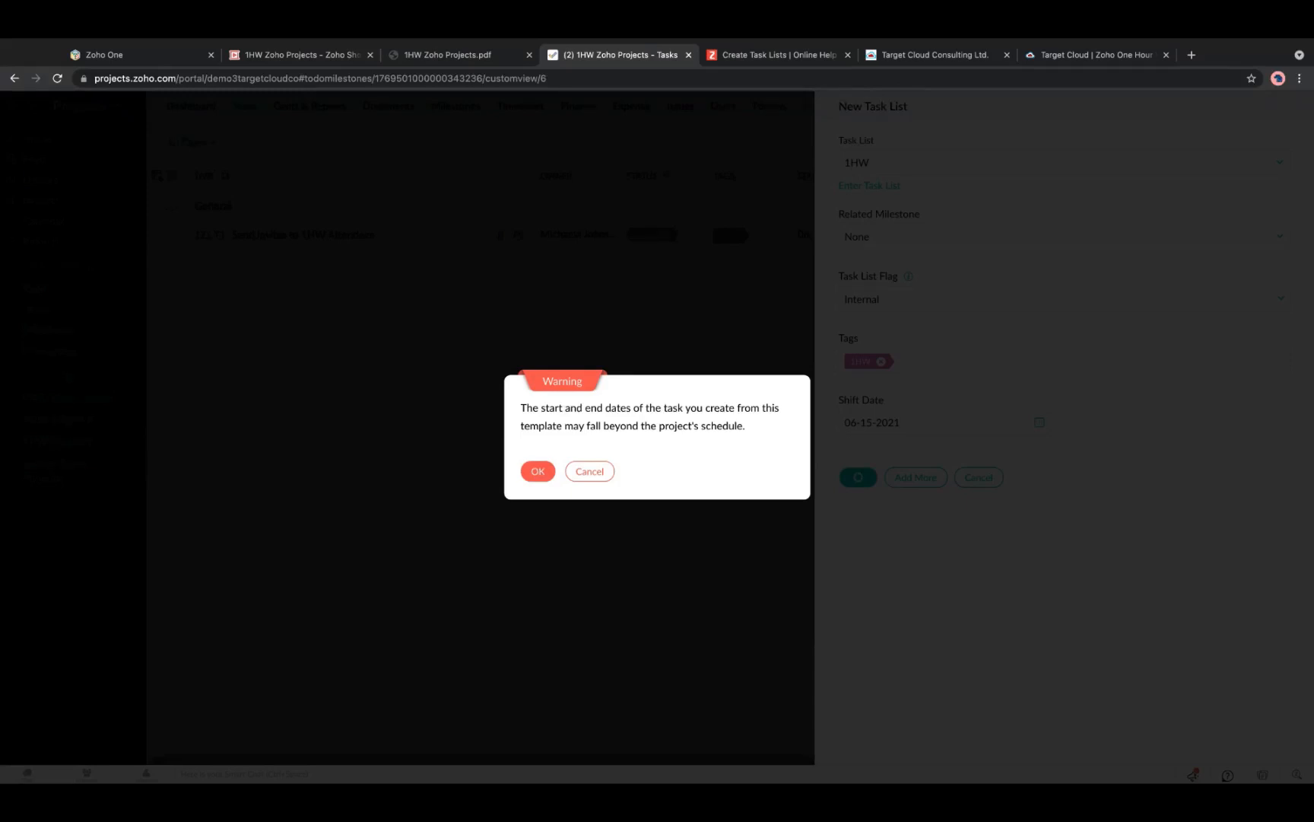
pyautogui.click(538, 471)
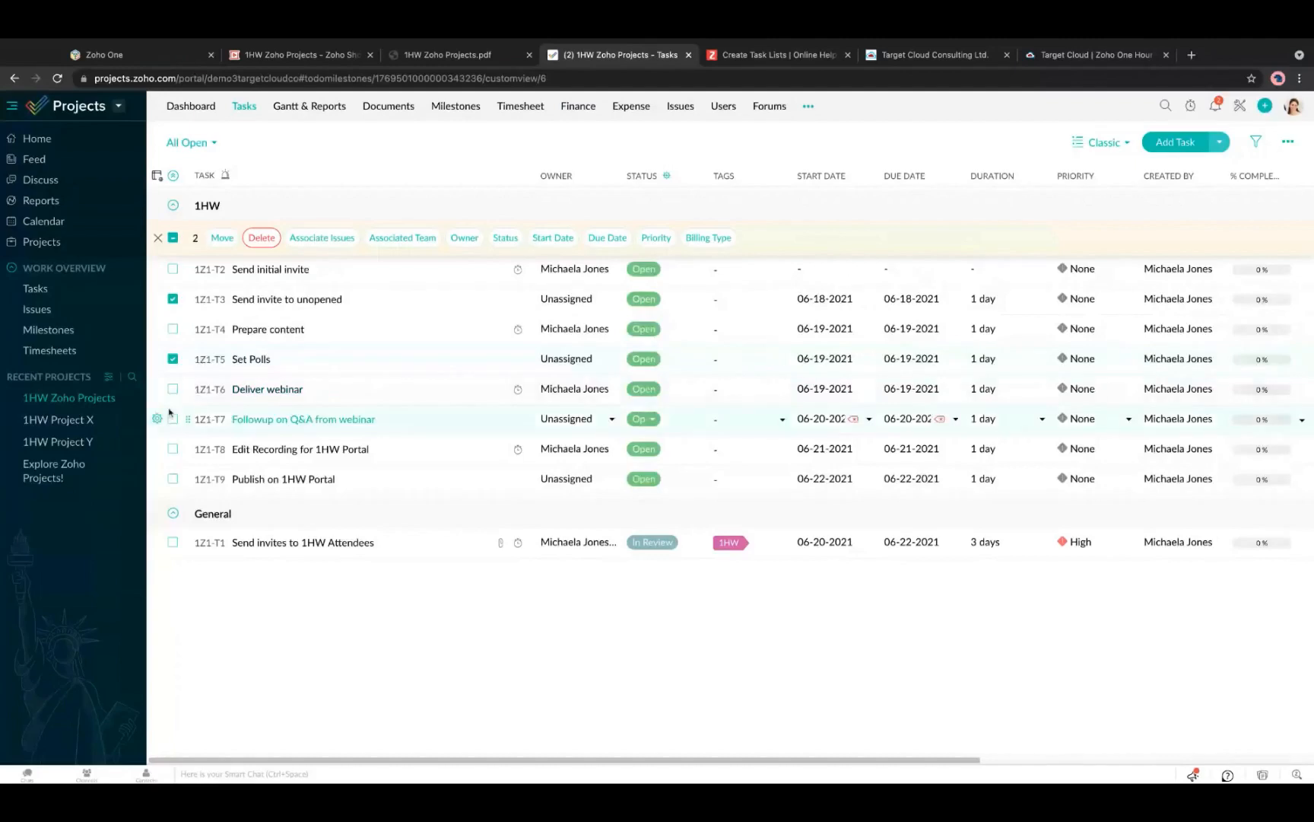
# Select the four unassigned tasks in the 1HW list and make the other project user their owner.
pyautogui.click(174, 419)
pyautogui.click(172, 479)
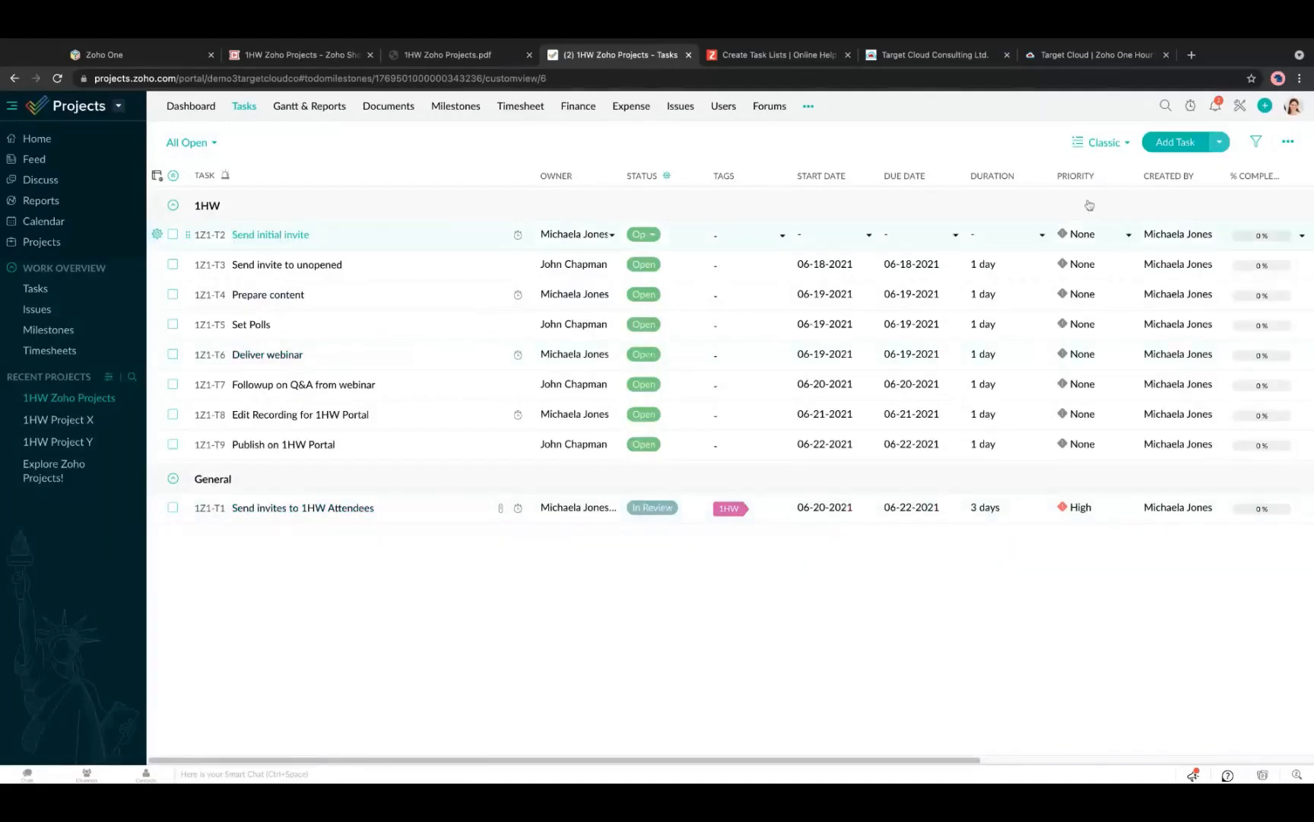
# Show the tasks in Plain view and set Send invite to unopened, Prepare content and Set Polls to To be Tested.
pyautogui.click(1122, 144)
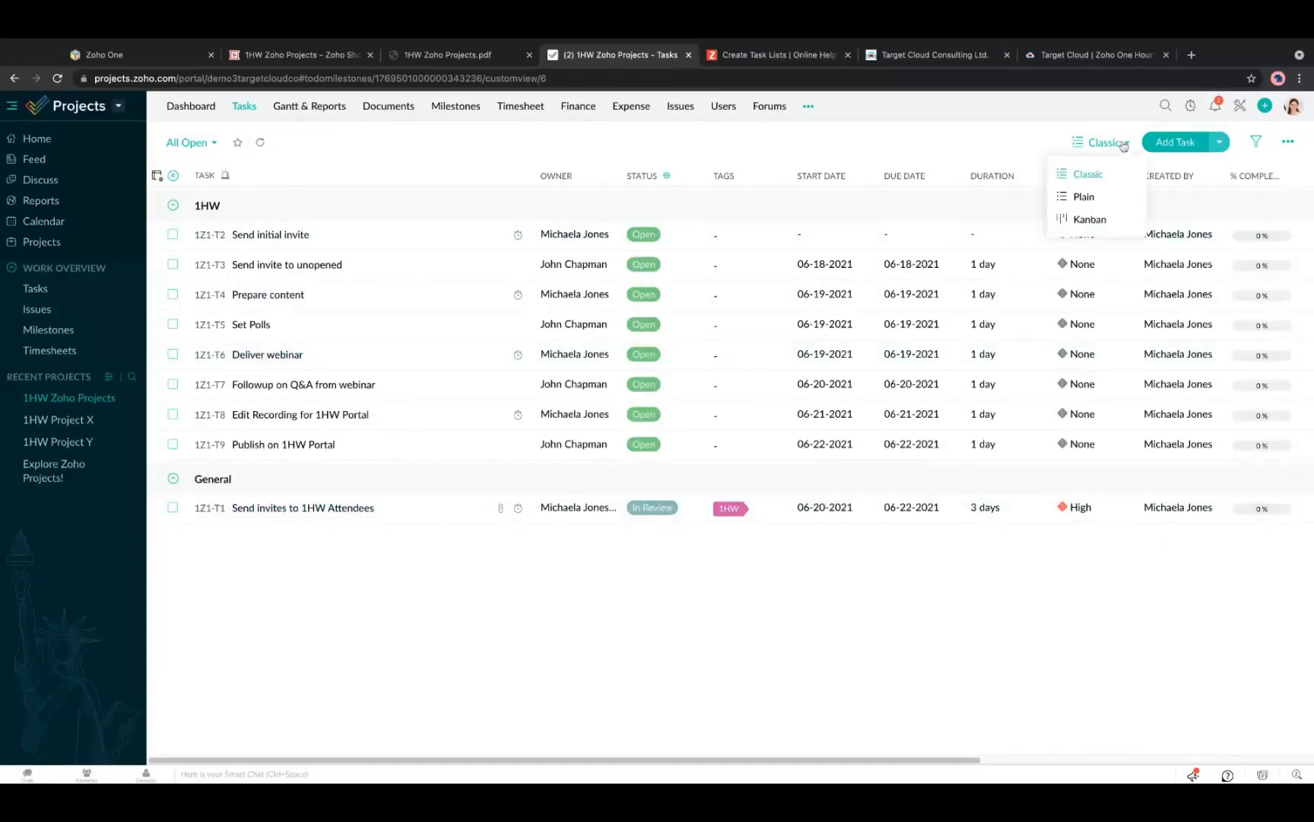
pyautogui.click(1090, 199)
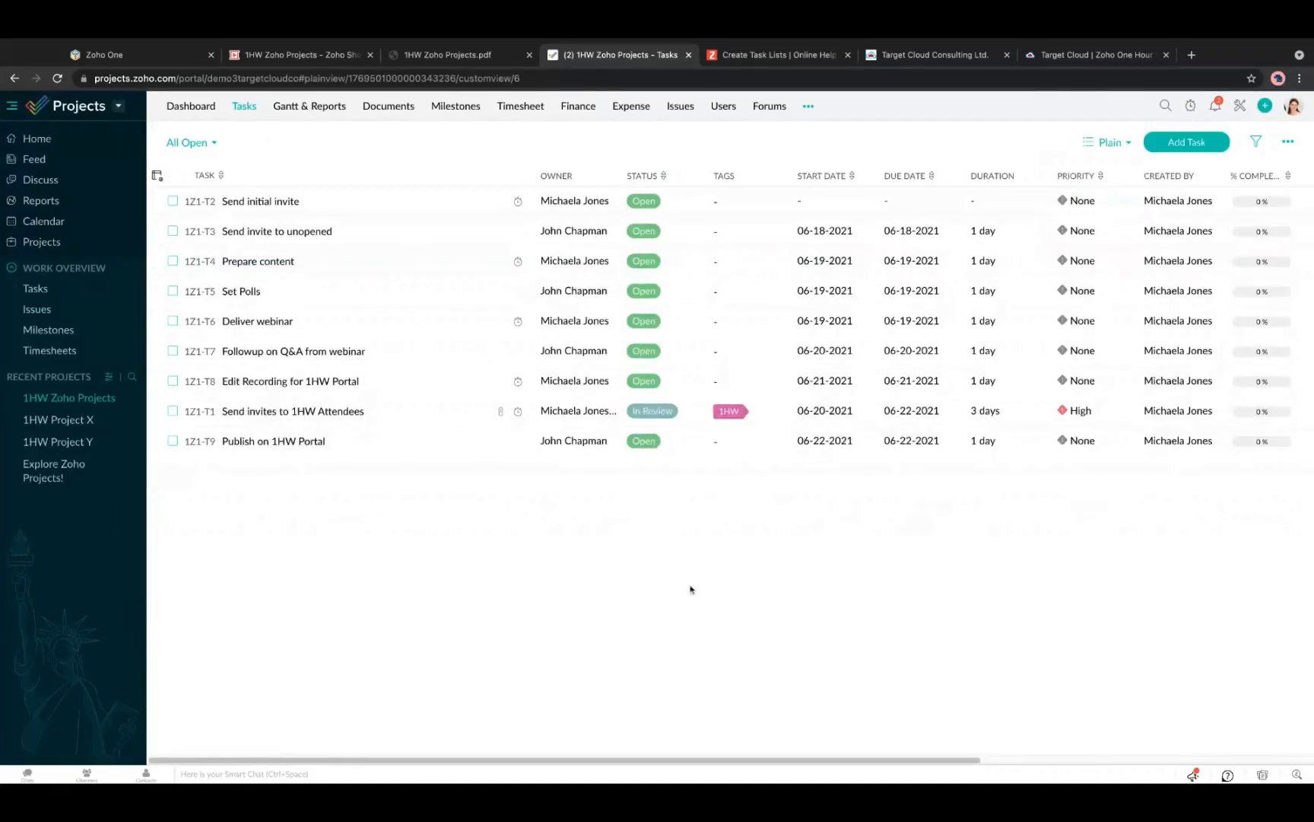
pyautogui.click(173, 231)
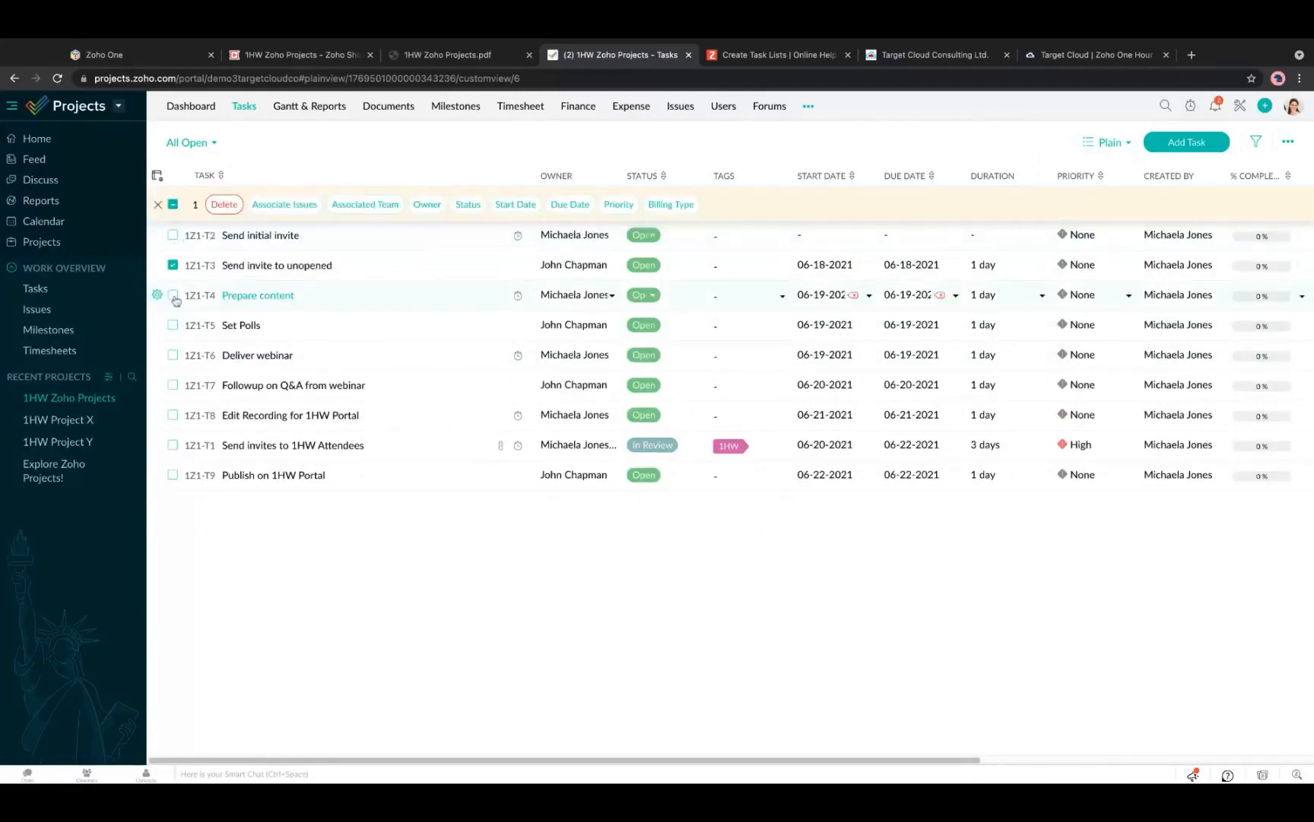
pyautogui.click(173, 295)
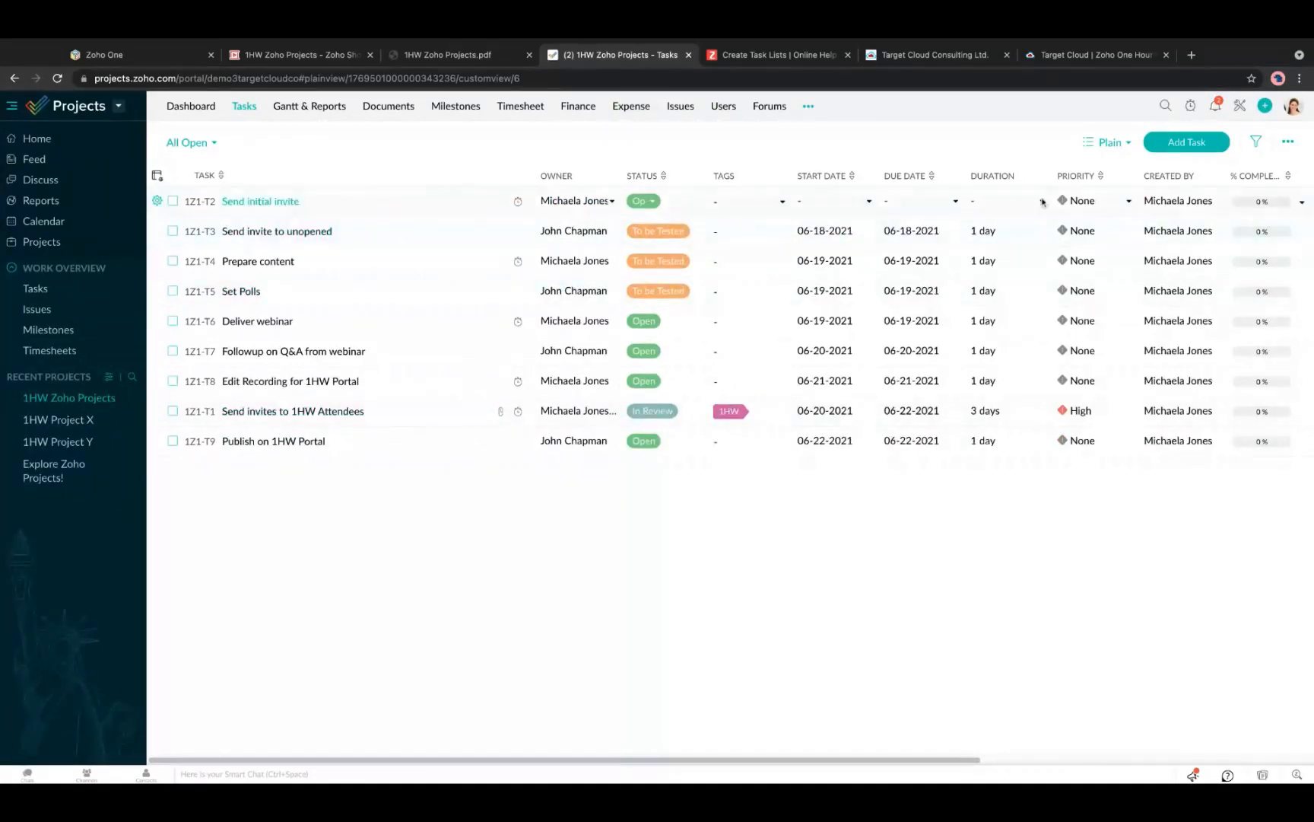
# In Kanban view, move Send initial invite to In Progress, Followup on Q&A and Prepare content to On Hold, and Publish and Set Polls to Delayed.
pyautogui.click(1107, 143)
pyautogui.click(1096, 221)
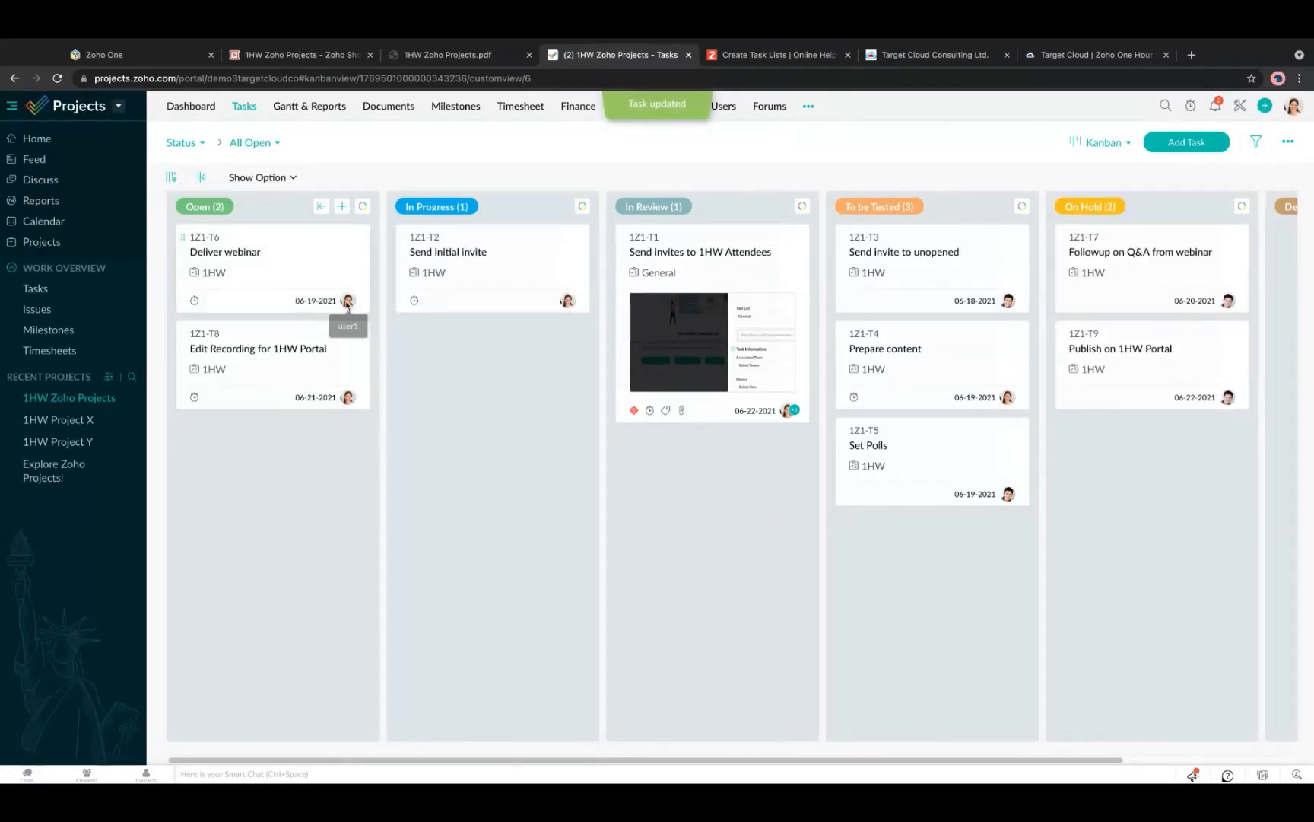
pyautogui.click(347, 303)
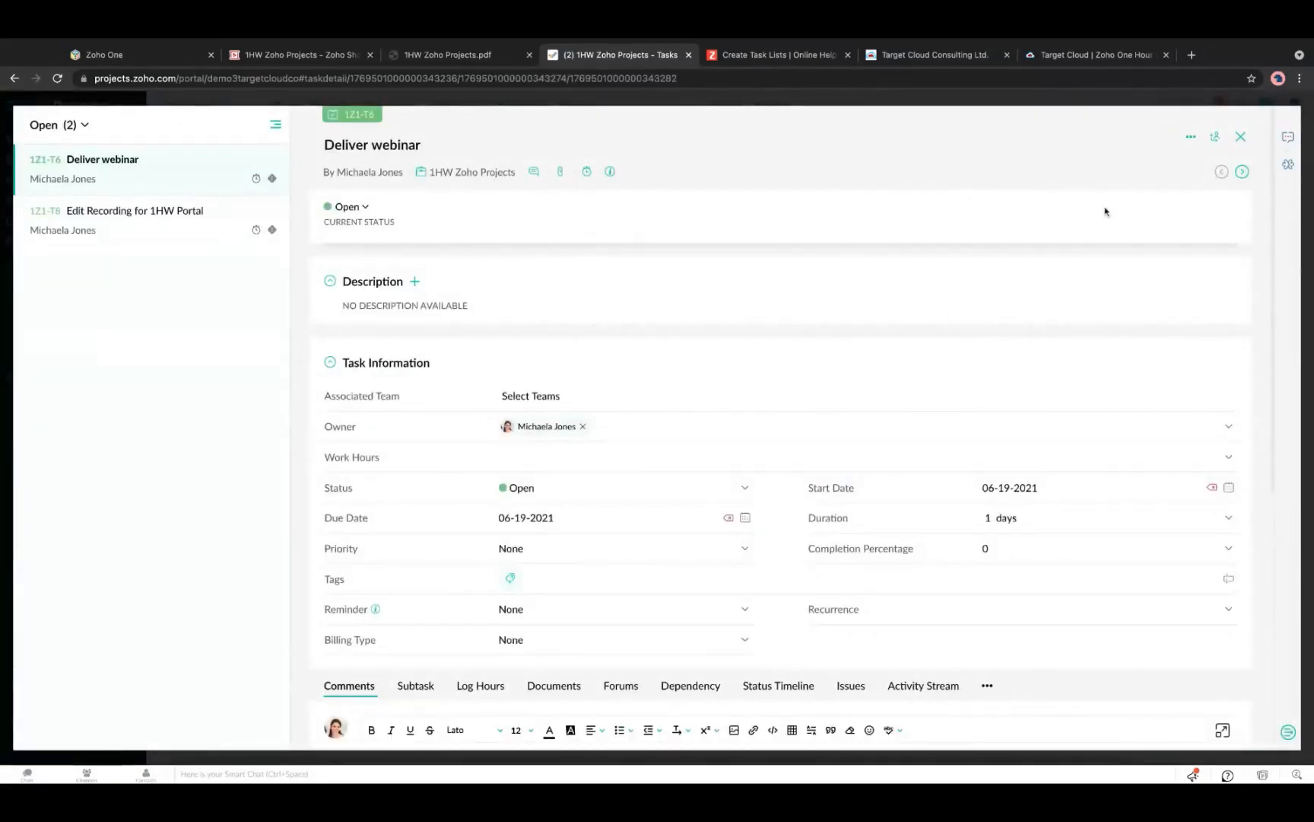
pyautogui.click(1241, 137)
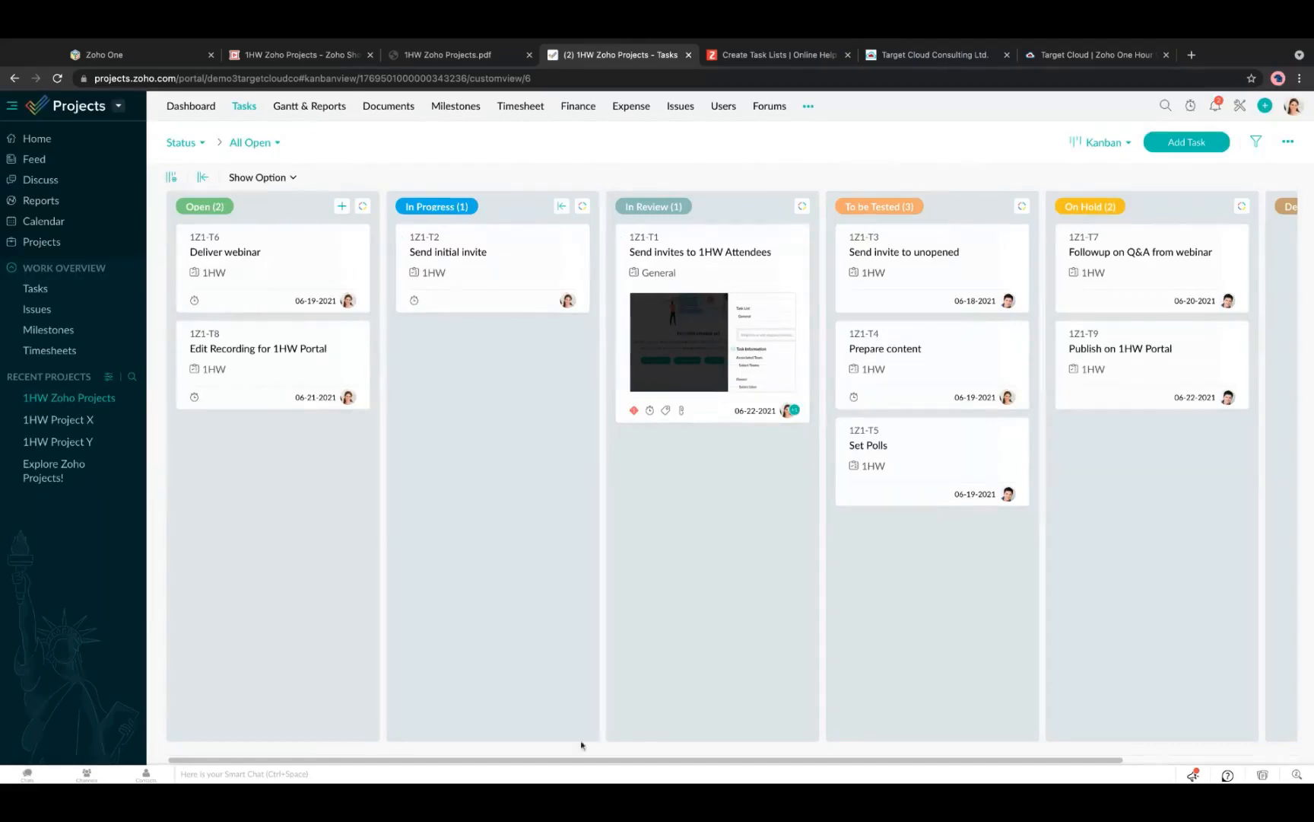
pyautogui.moveTo(593, 760); pyautogui.dragTo(895, 747)
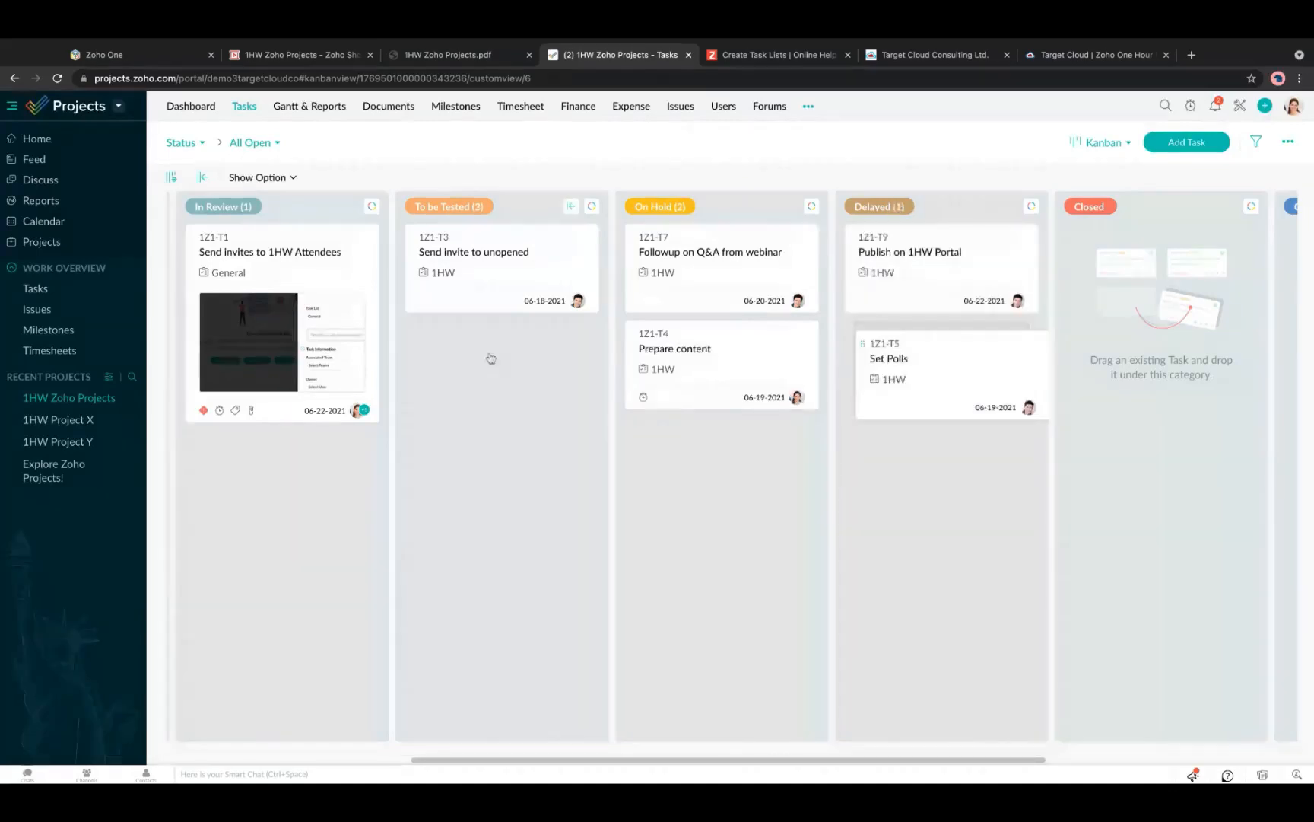
pyautogui.moveTo(490, 357); pyautogui.dragTo(839, 493)
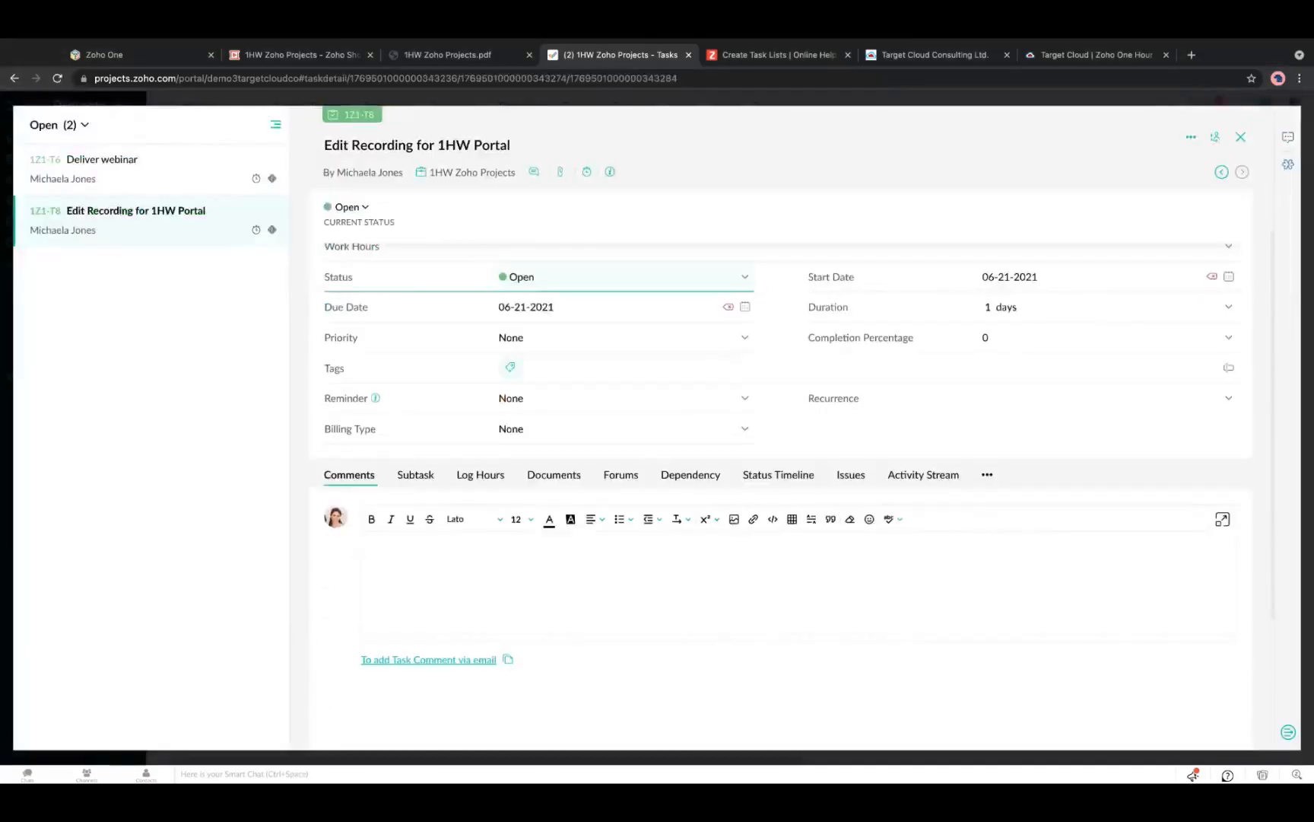
# Post a screenshot of the task board as a comment on the Edit Recording for 1HW Portal task and minimize the open chat windows.
pyautogui.scroll(-1, 791, 402)
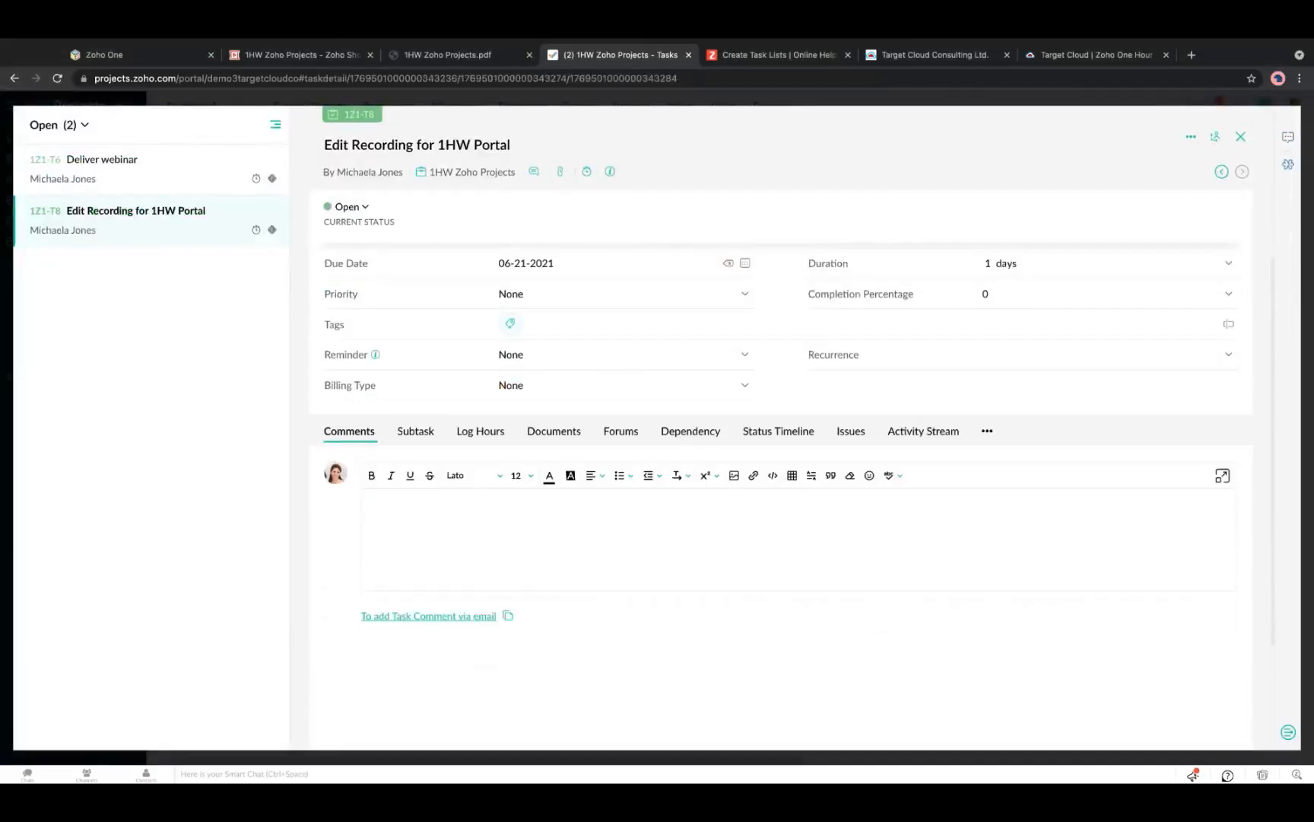
pyautogui.click(372, 504)
pyautogui.write('@')
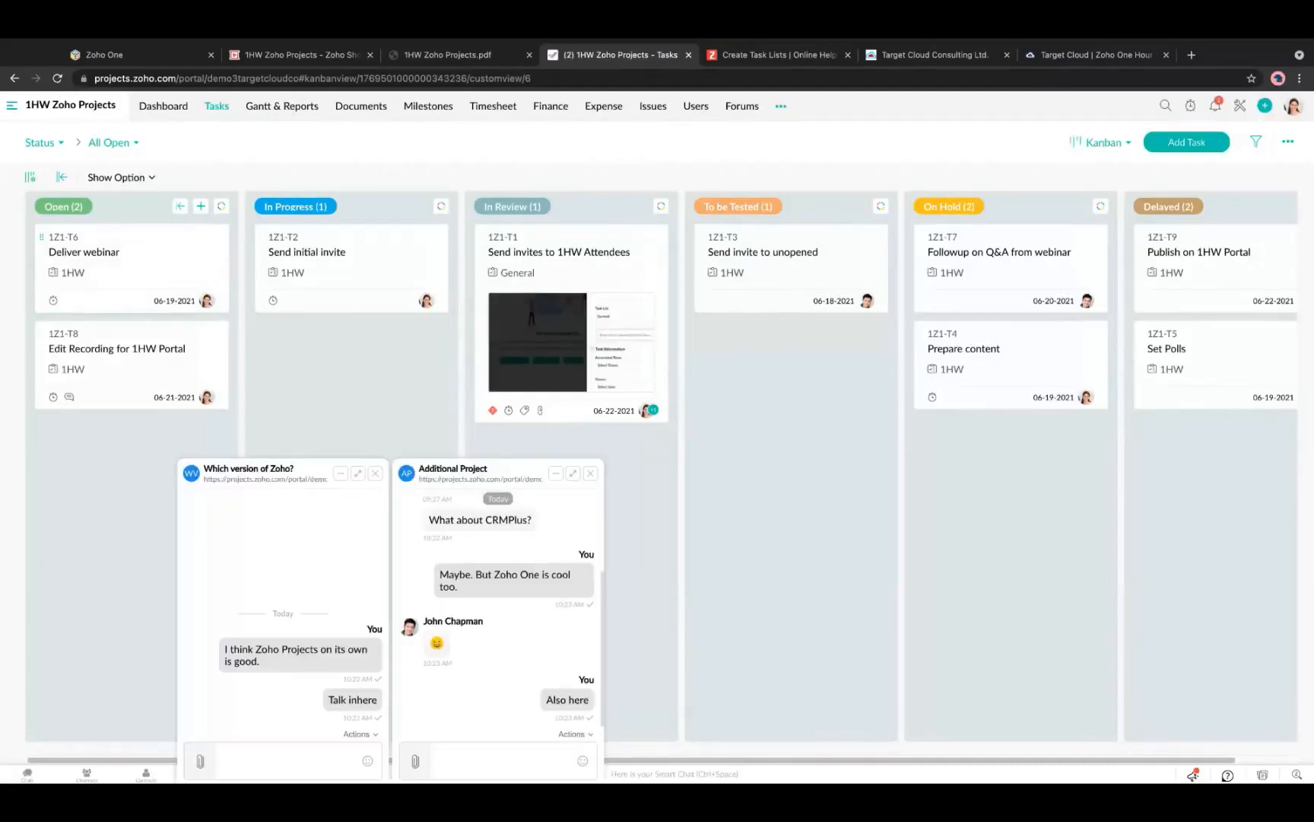
pyautogui.click(341, 473)
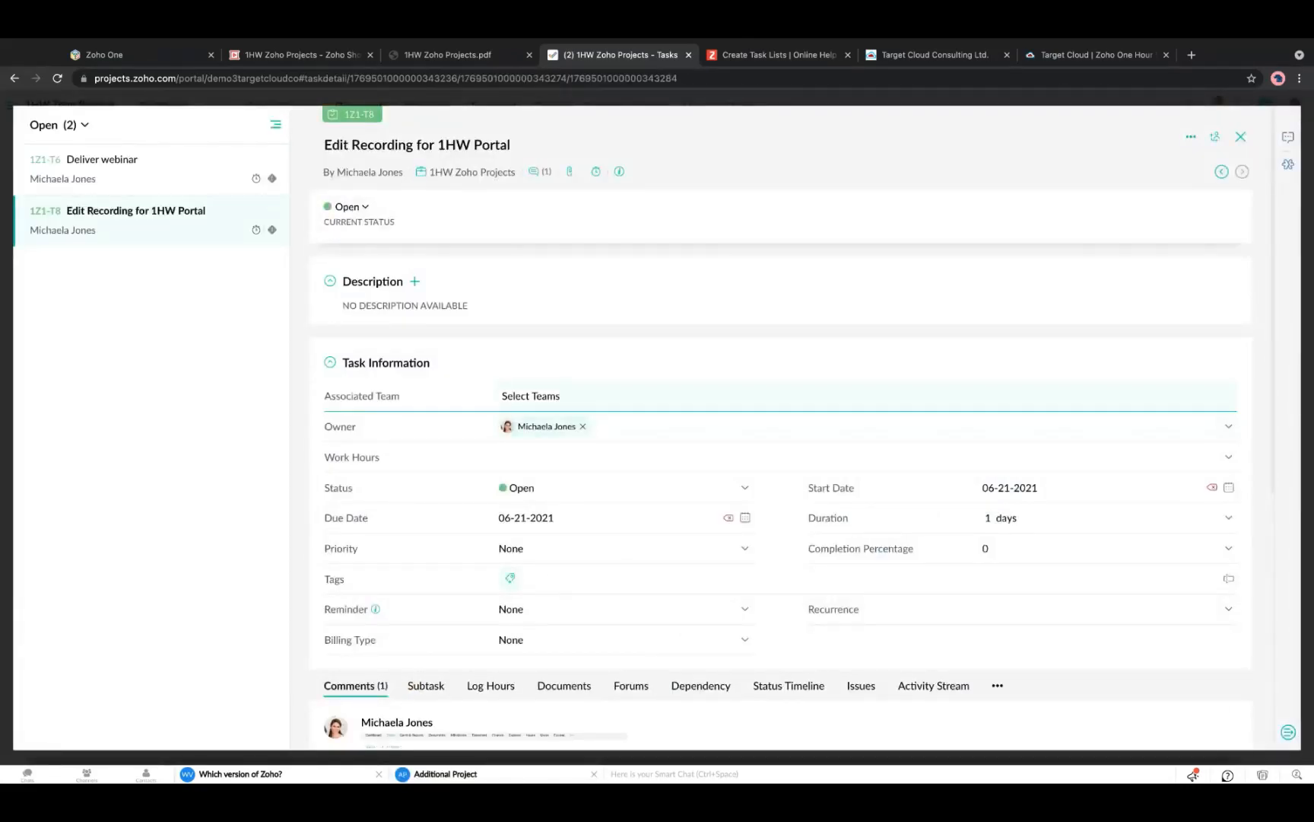
# Add the comment "See file" with Snip20210615_95.png attached to the Edit Recording for 1HW Portal task and close the task.
pyautogui.scroll(-6, 780, 498)
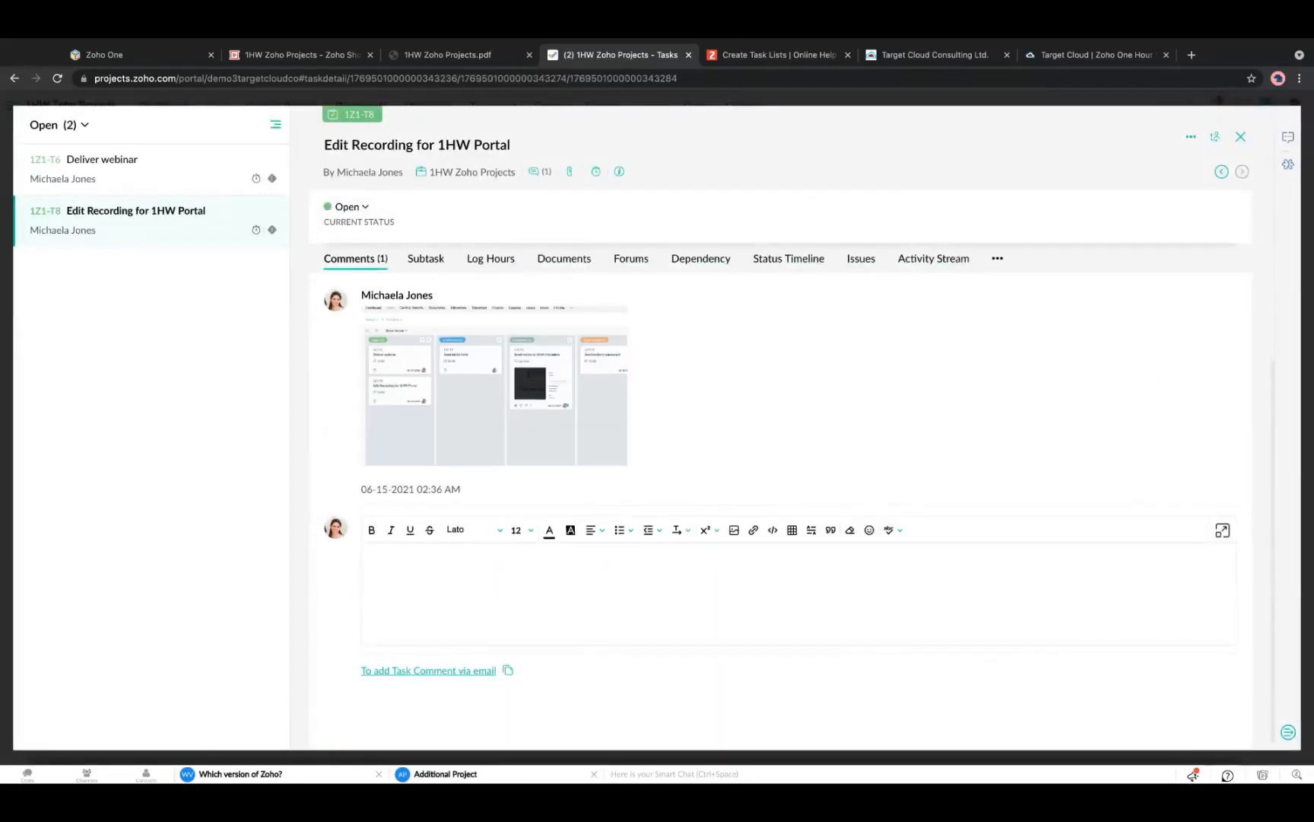
pyautogui.click(457, 582)
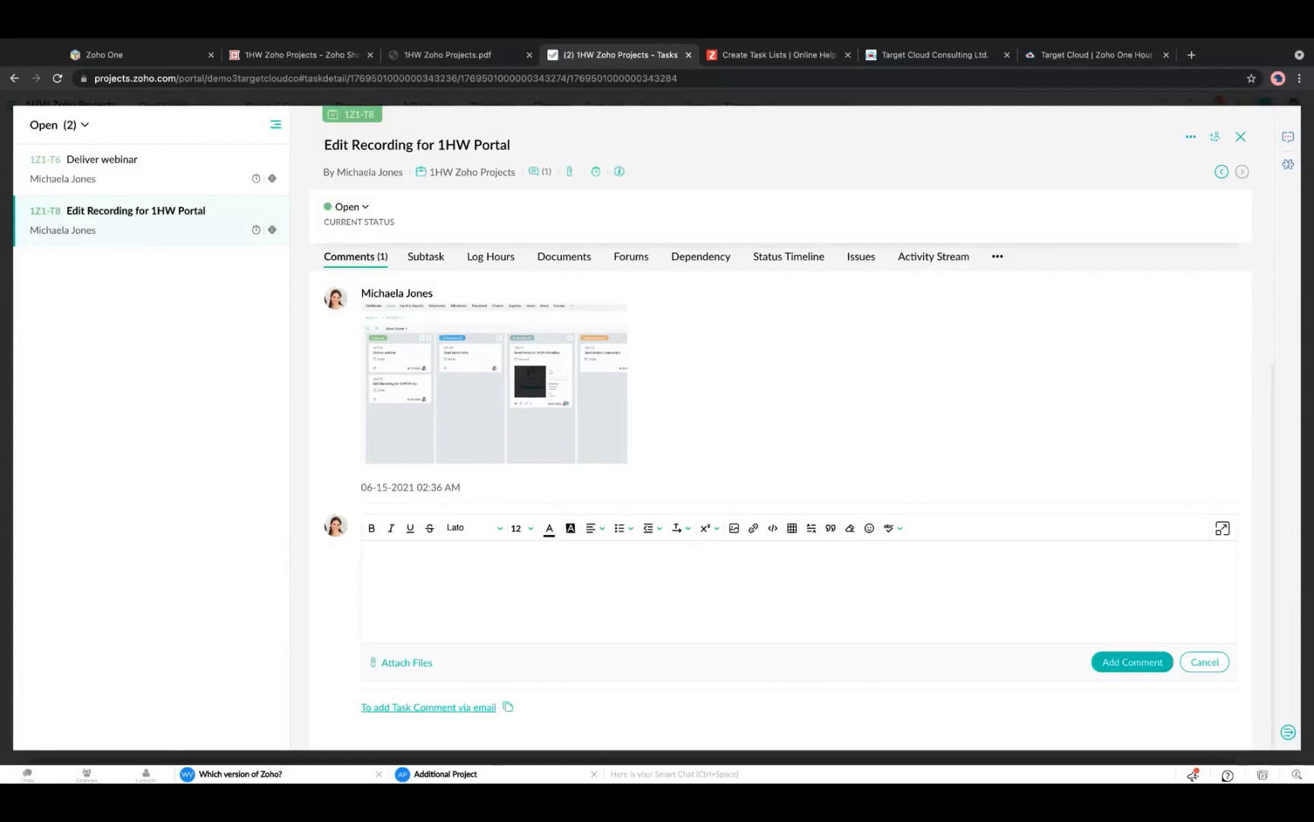
pyautogui.click(406, 663)
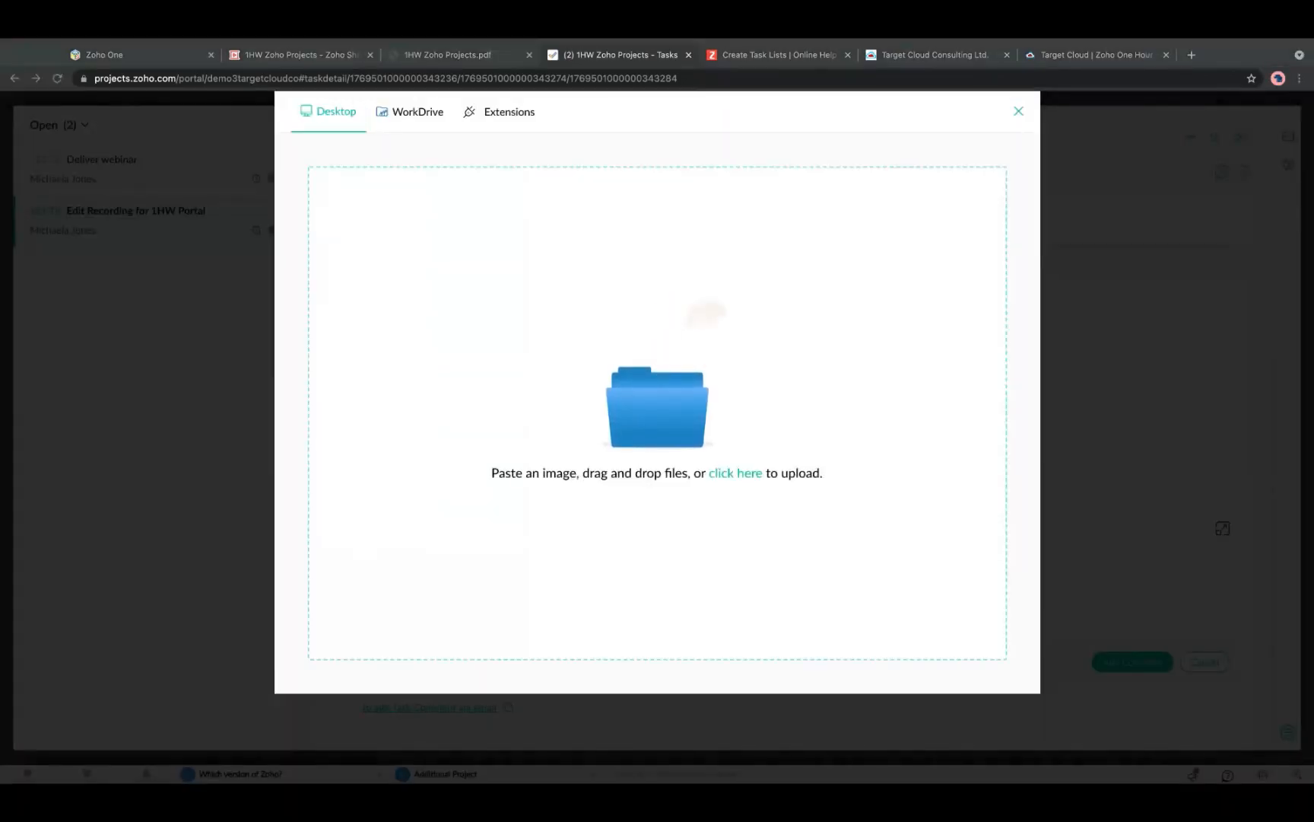
pyautogui.press('Return')
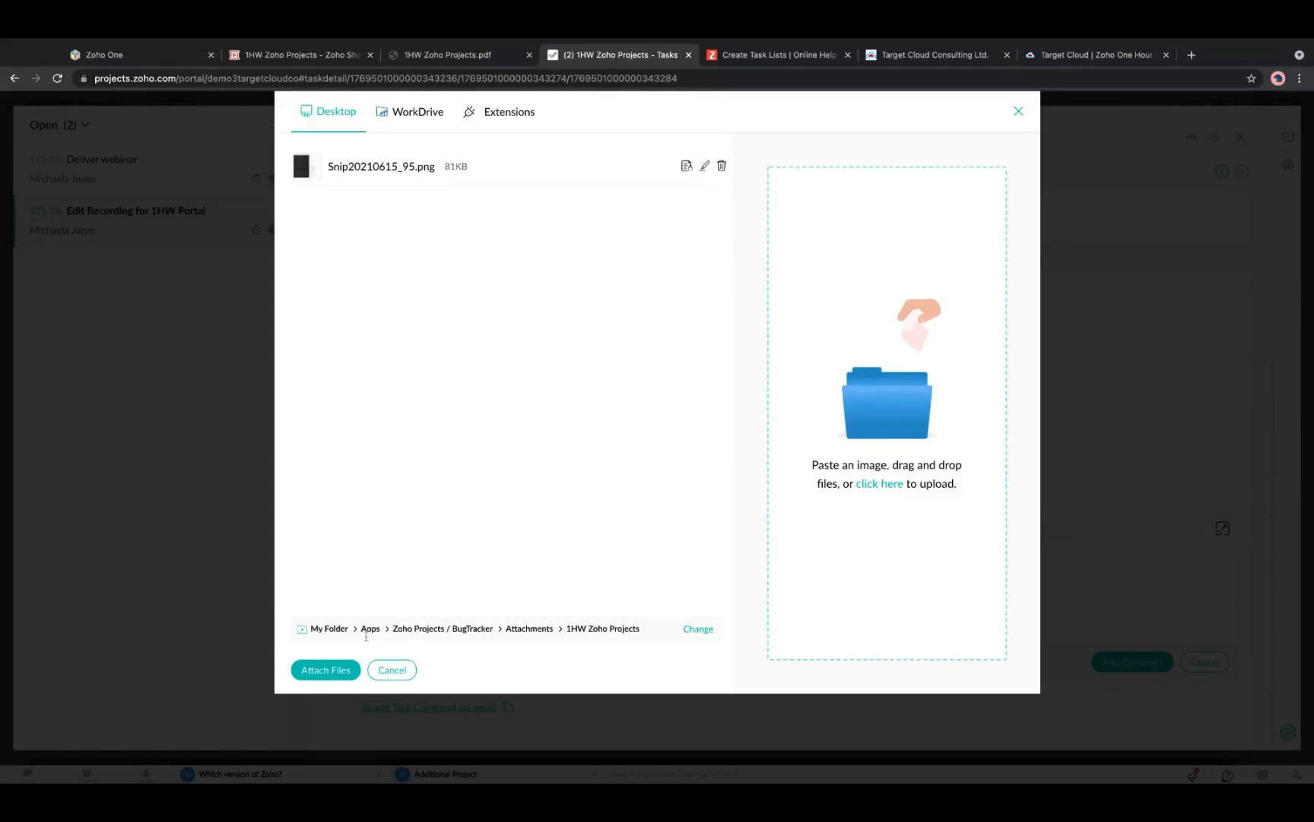
pyautogui.click(327, 669)
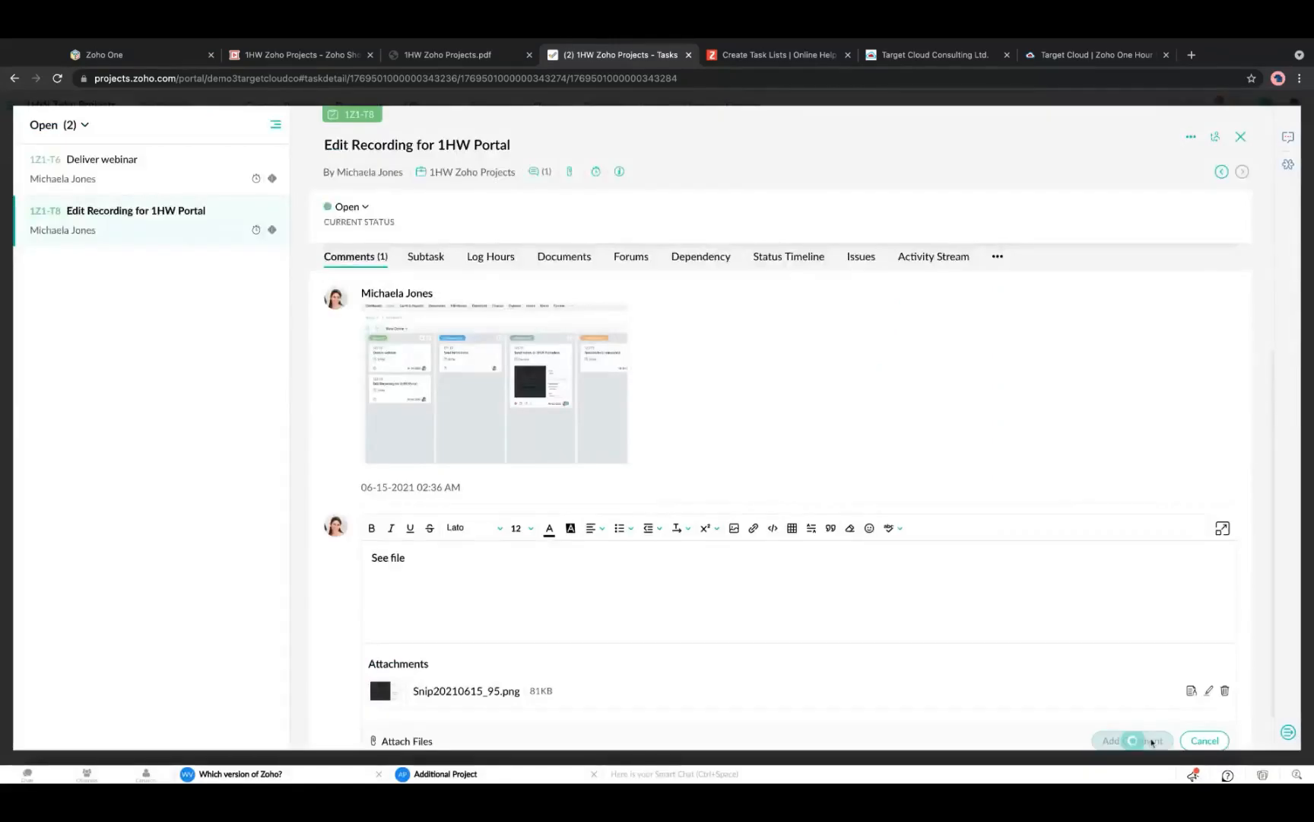
pyautogui.click(1149, 740)
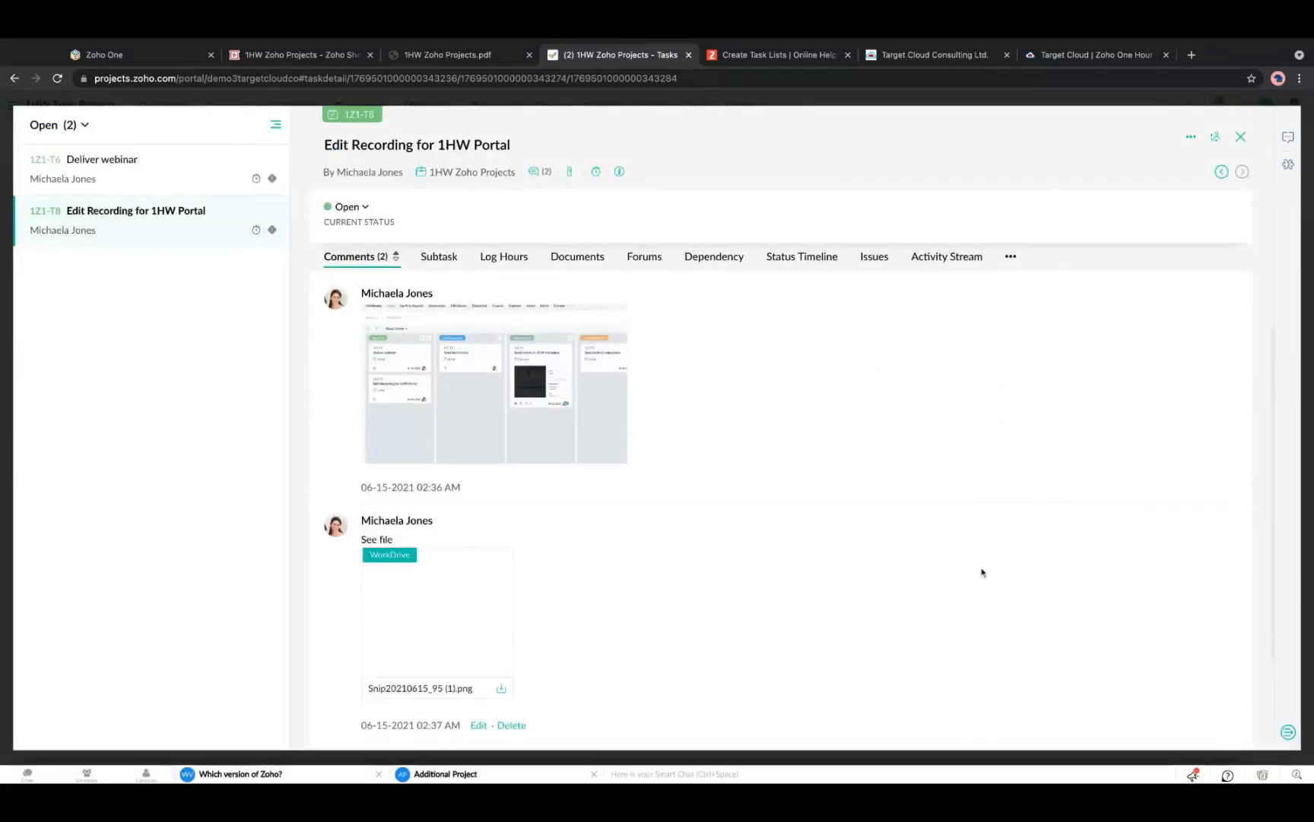
pyautogui.click(1241, 136)
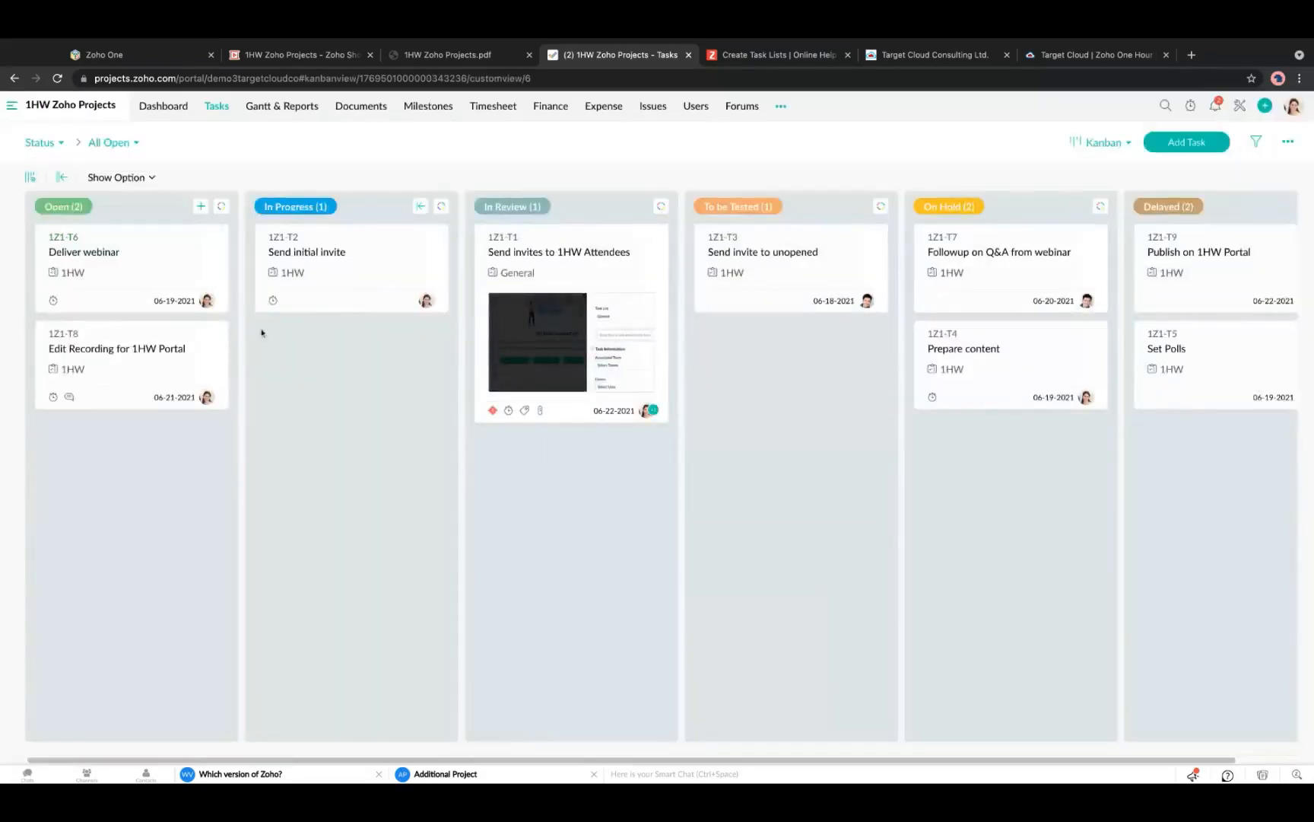
# Reload the page and view the 1HW Zoho Projects dashboard with the side navigation expanded.
pyautogui.click(57, 79)
pyautogui.click(158, 108)
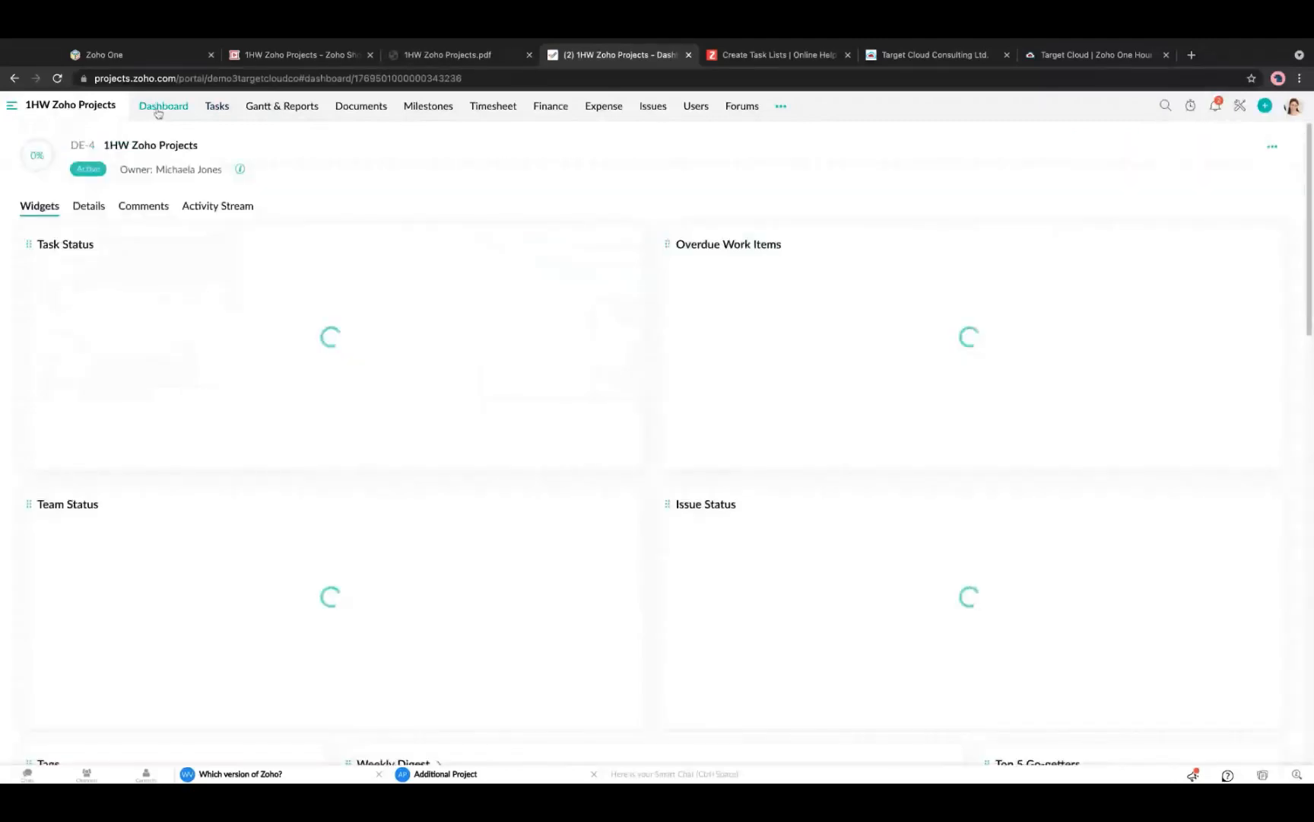
pyautogui.click(13, 106)
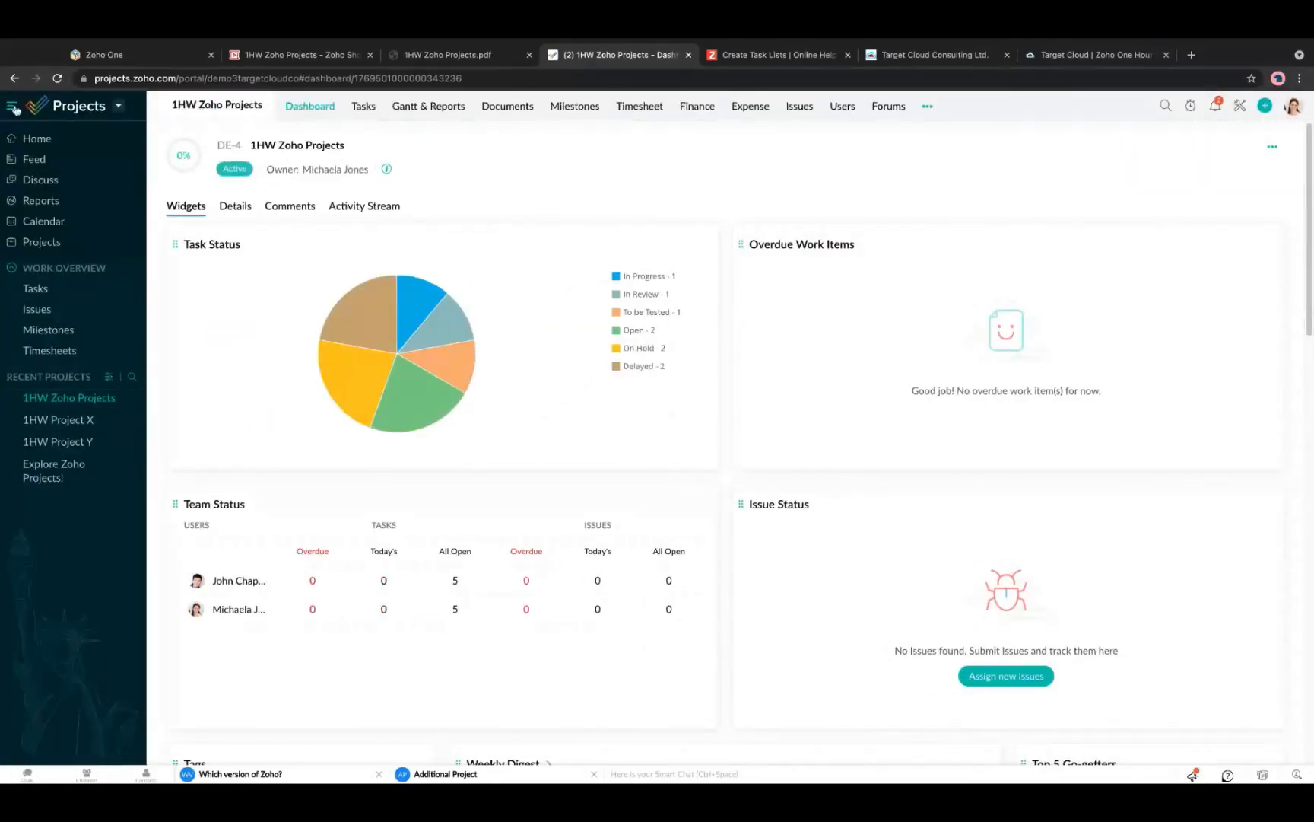
pyautogui.click(13, 107)
pyautogui.click(14, 107)
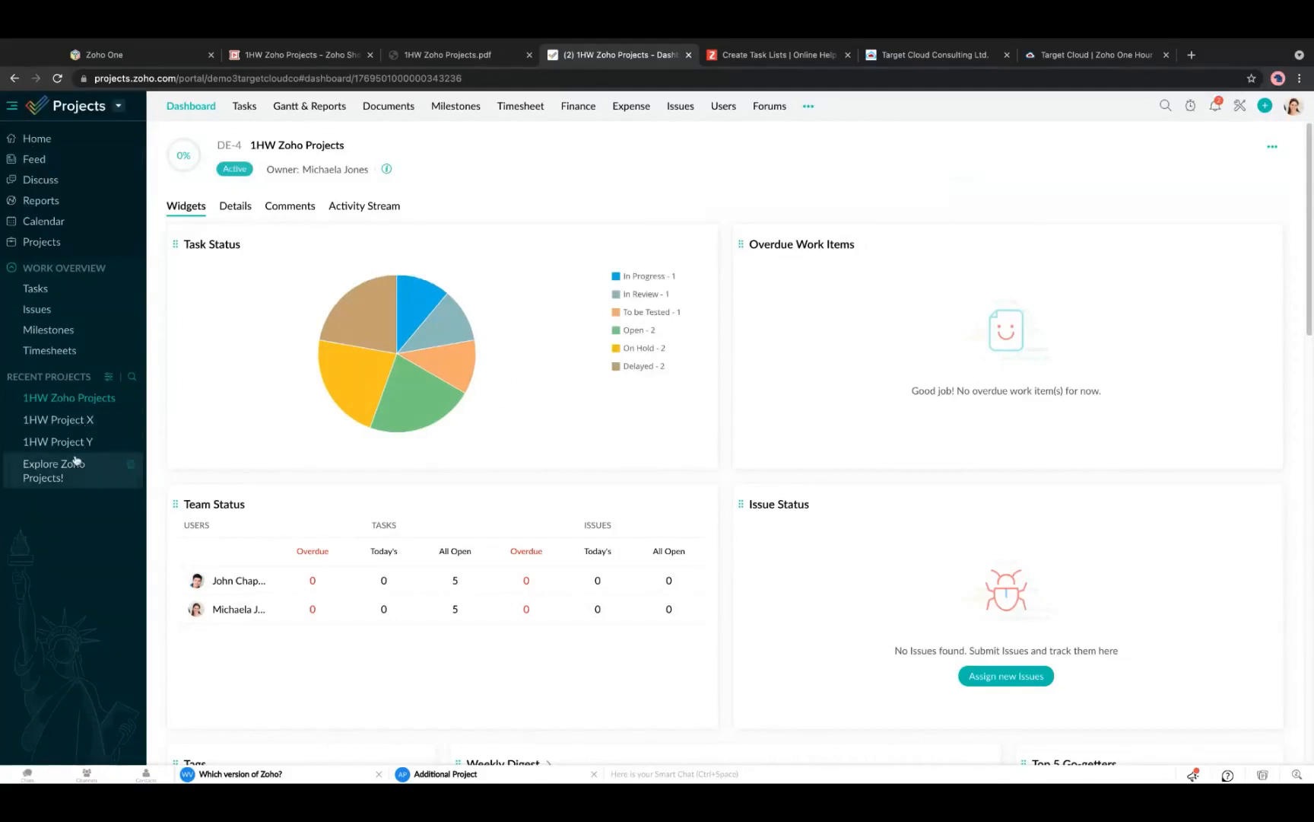
# Visit the recent projects 1HW Project X and 1HW Project Y, and return to the 1HW Zoho Projects task board.
pyautogui.click(84, 422)
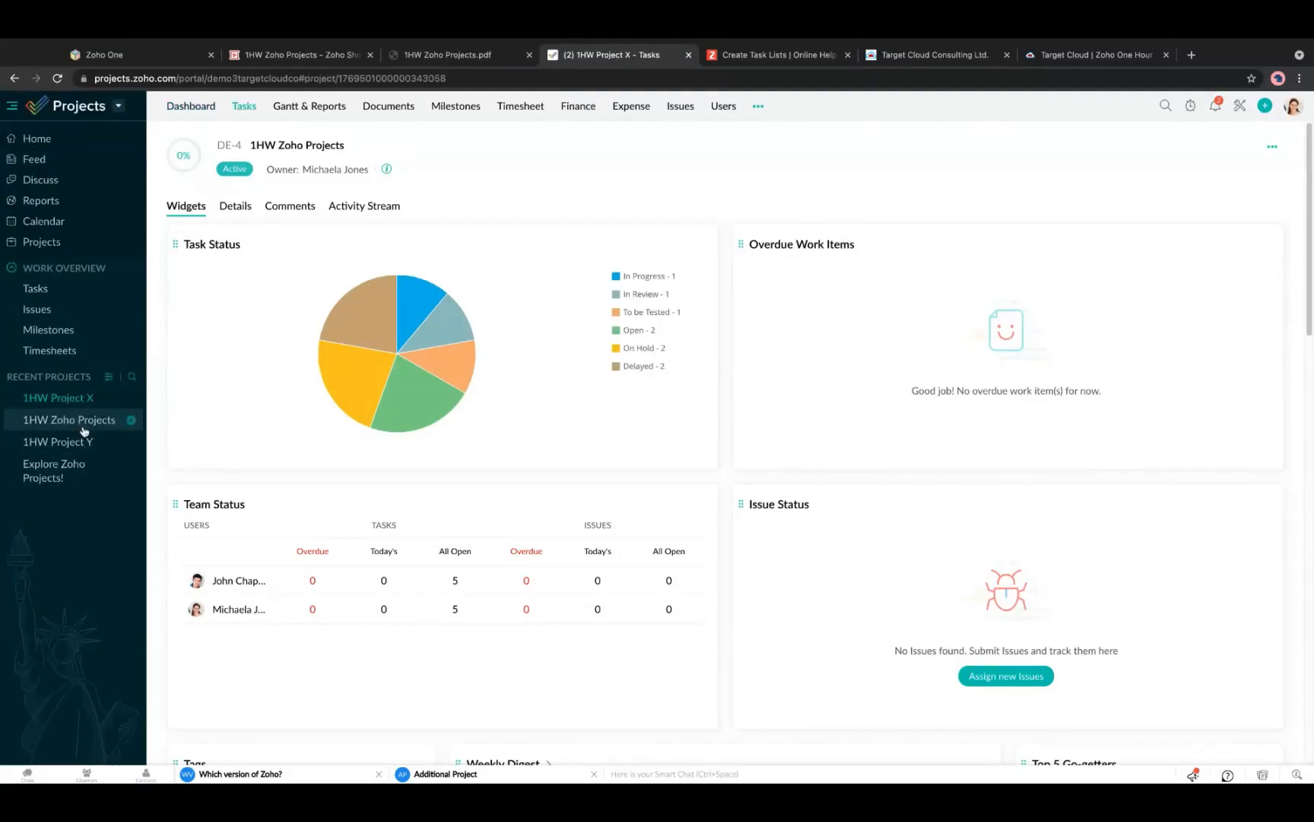
pyautogui.click(79, 441)
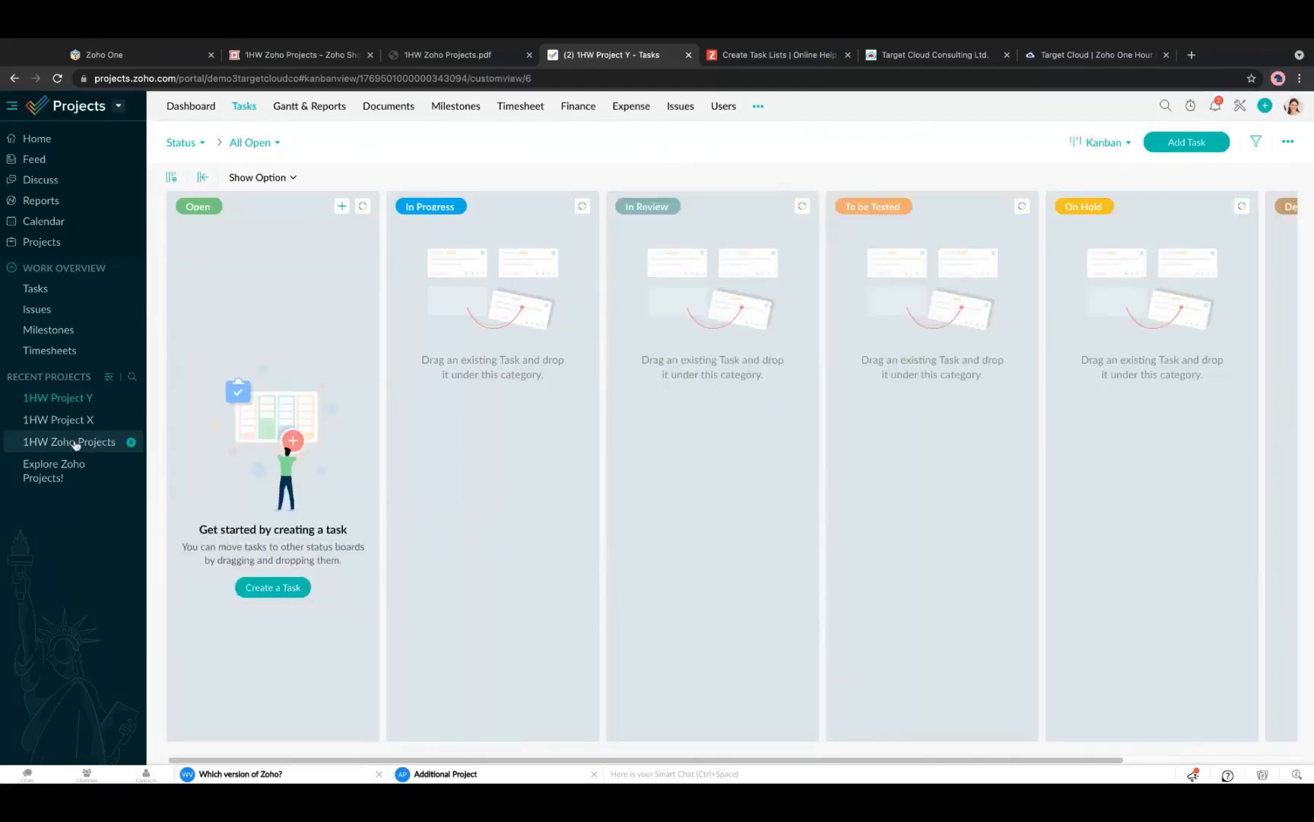
pyautogui.click(76, 442)
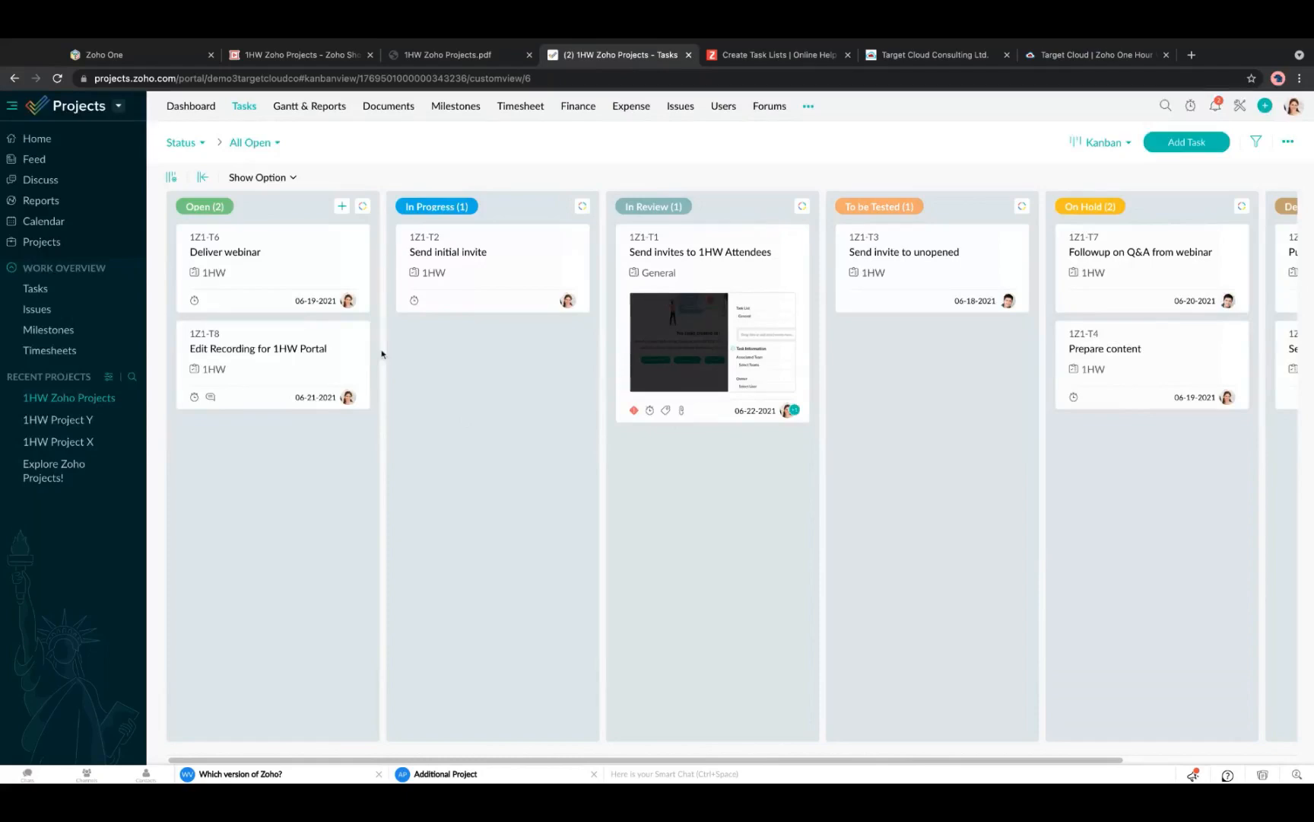
# Start and stop the timer on the Send initial invite task and save the time log as Billable.
pyautogui.click(410, 270)
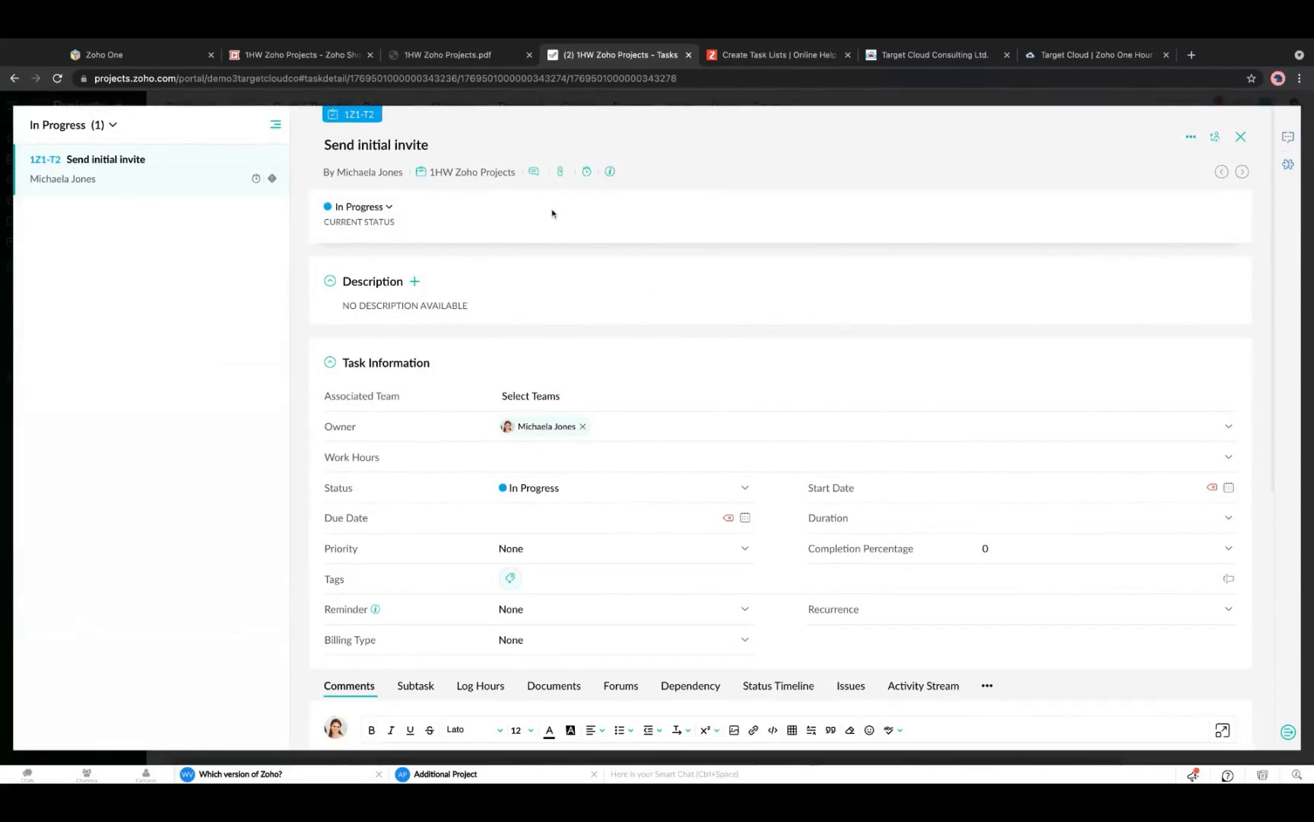
pyautogui.click(587, 173)
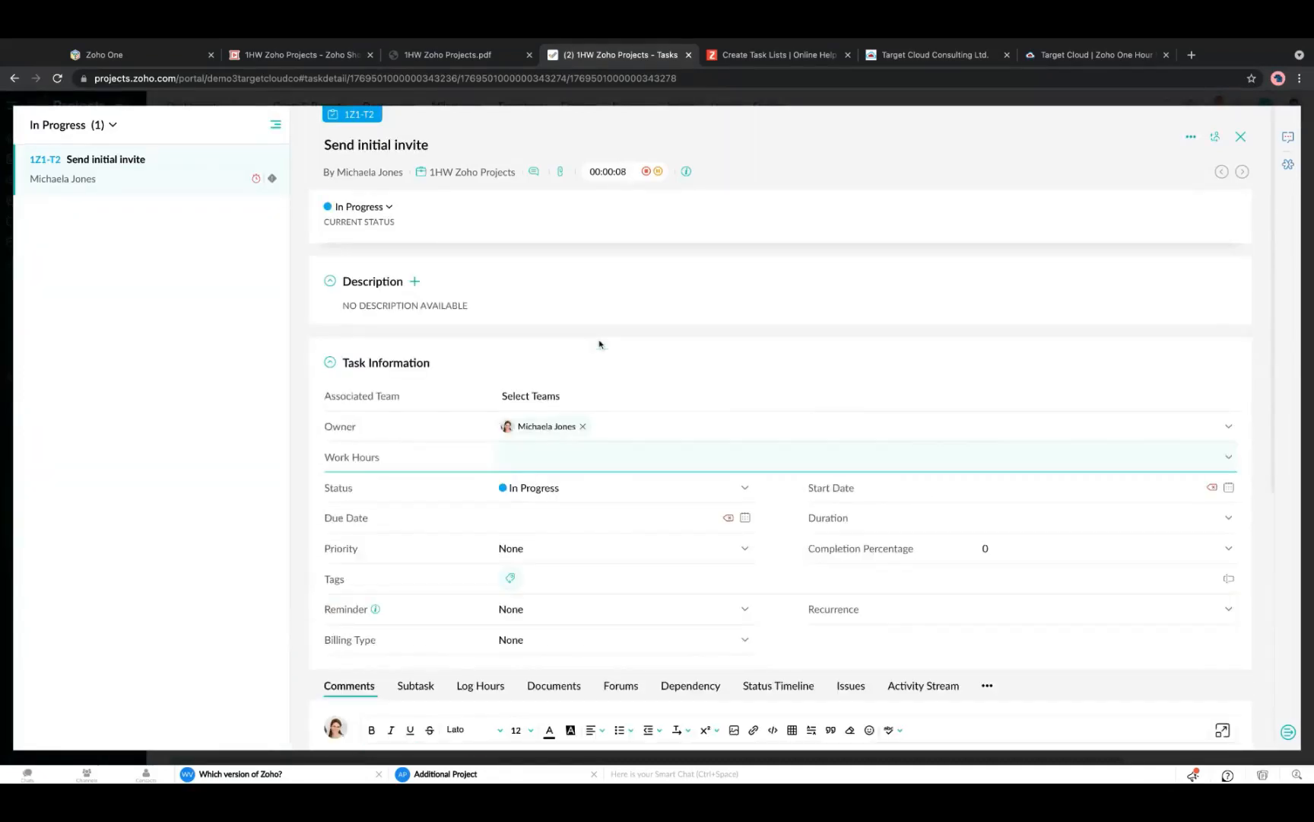
pyautogui.scroll(-5, 608, 365)
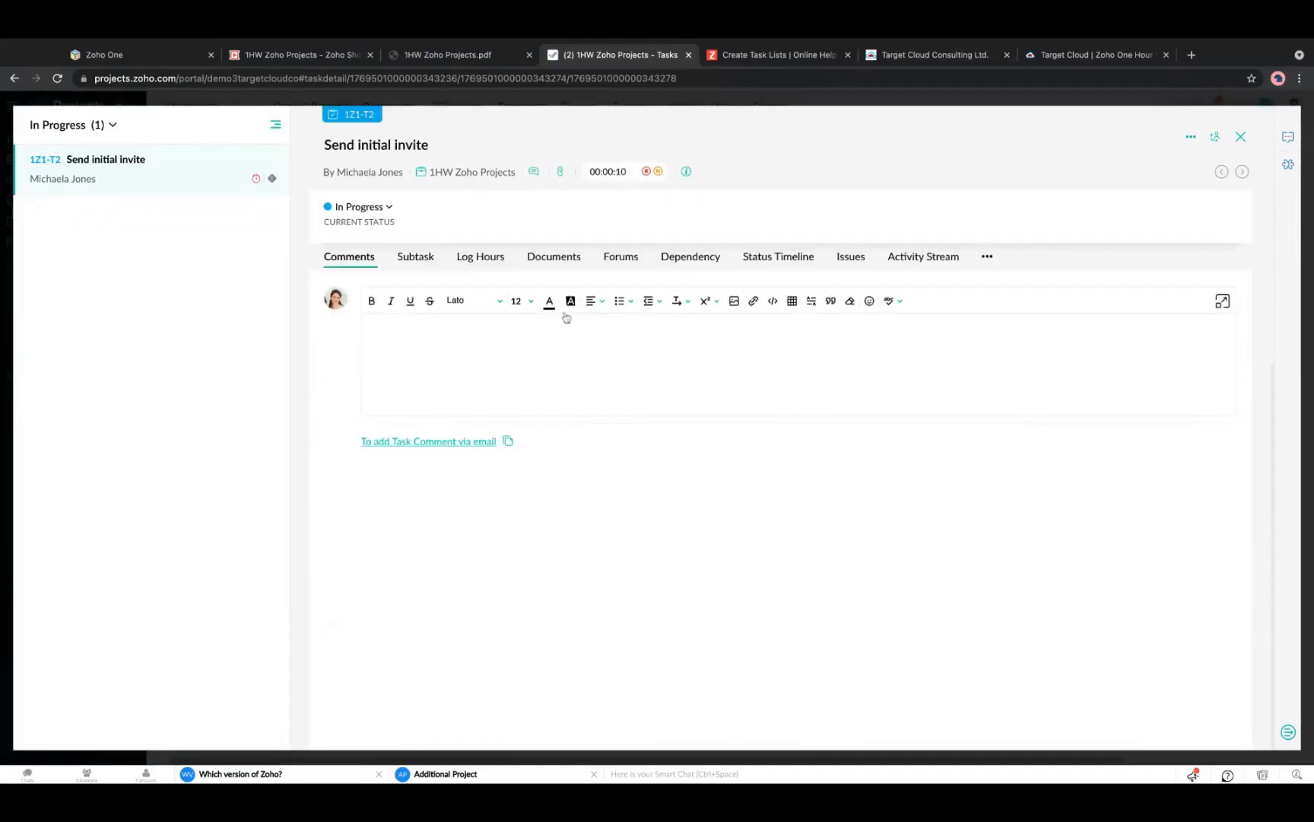
pyautogui.scroll(3, 548, 384)
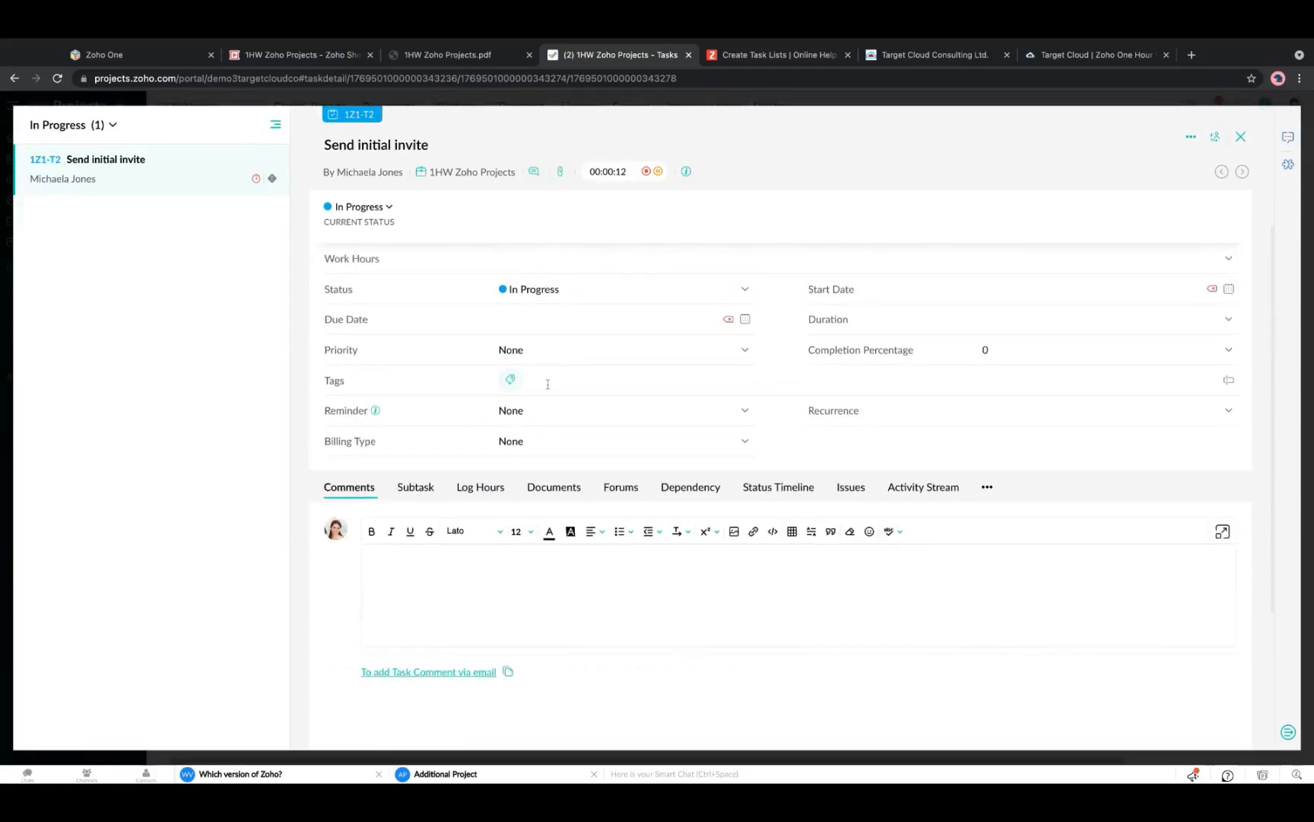
pyautogui.scroll(3, 547, 384)
pyautogui.click(646, 171)
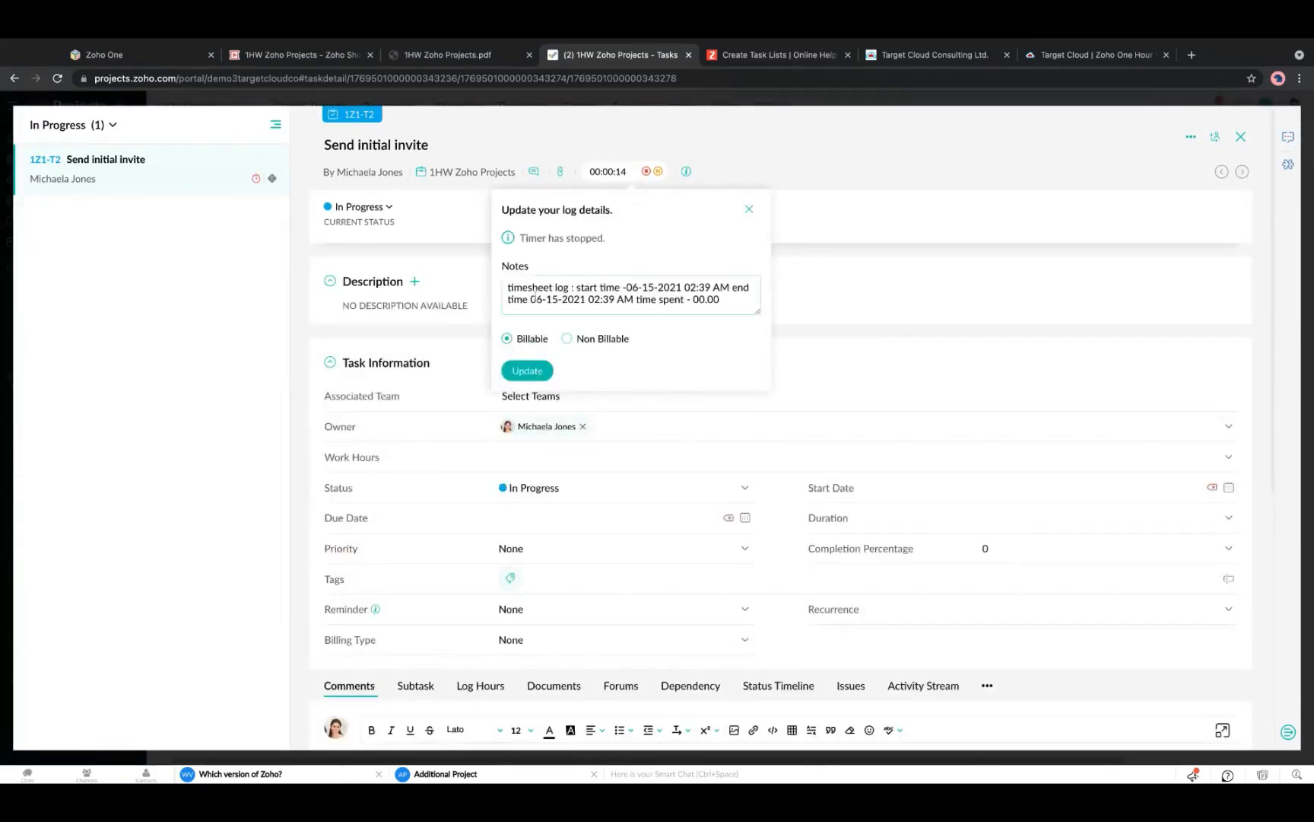
pyautogui.click(527, 370)
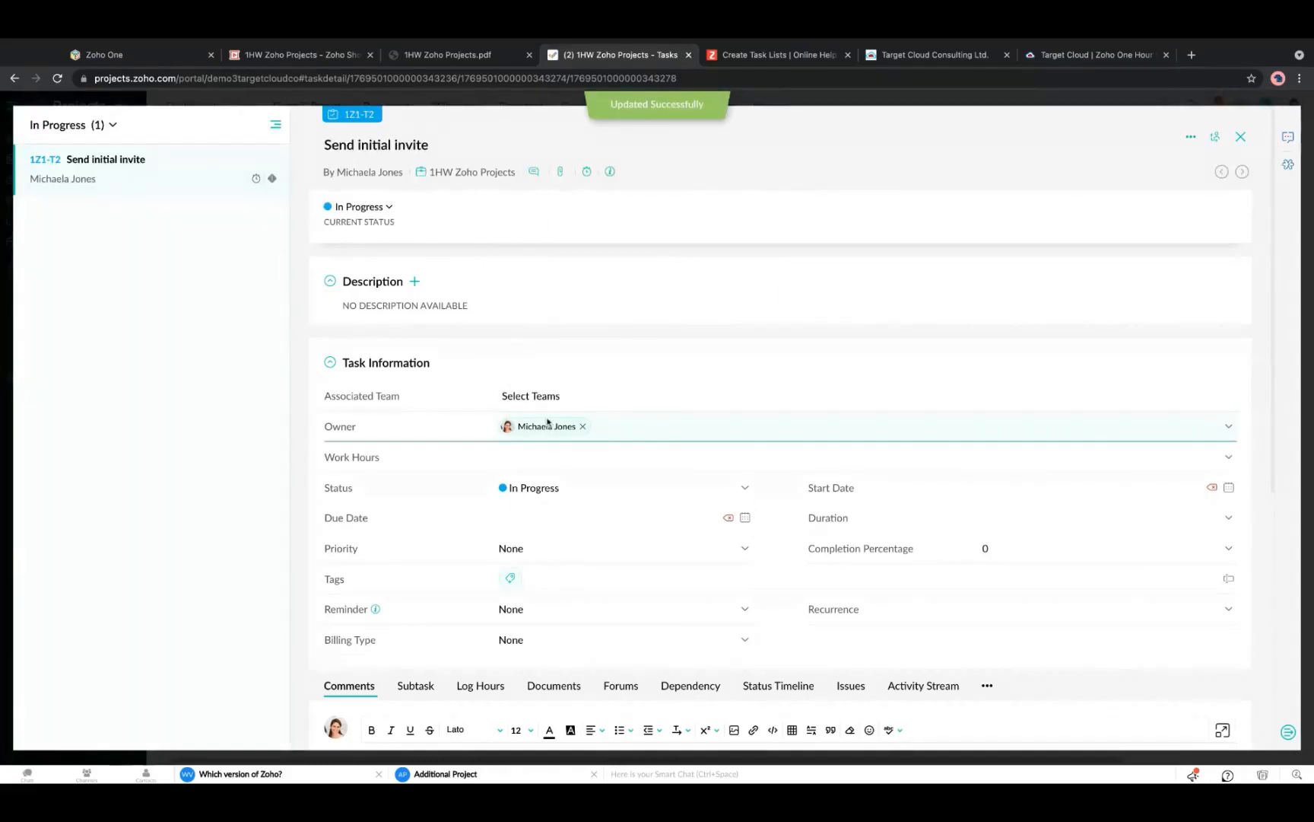
# Add a billable time log from 10:00 am to 11:00 am on 06-15-2021 to the Send initial invite task.
pyautogui.click(487, 687)
pyautogui.scroll(-3, 493, 643)
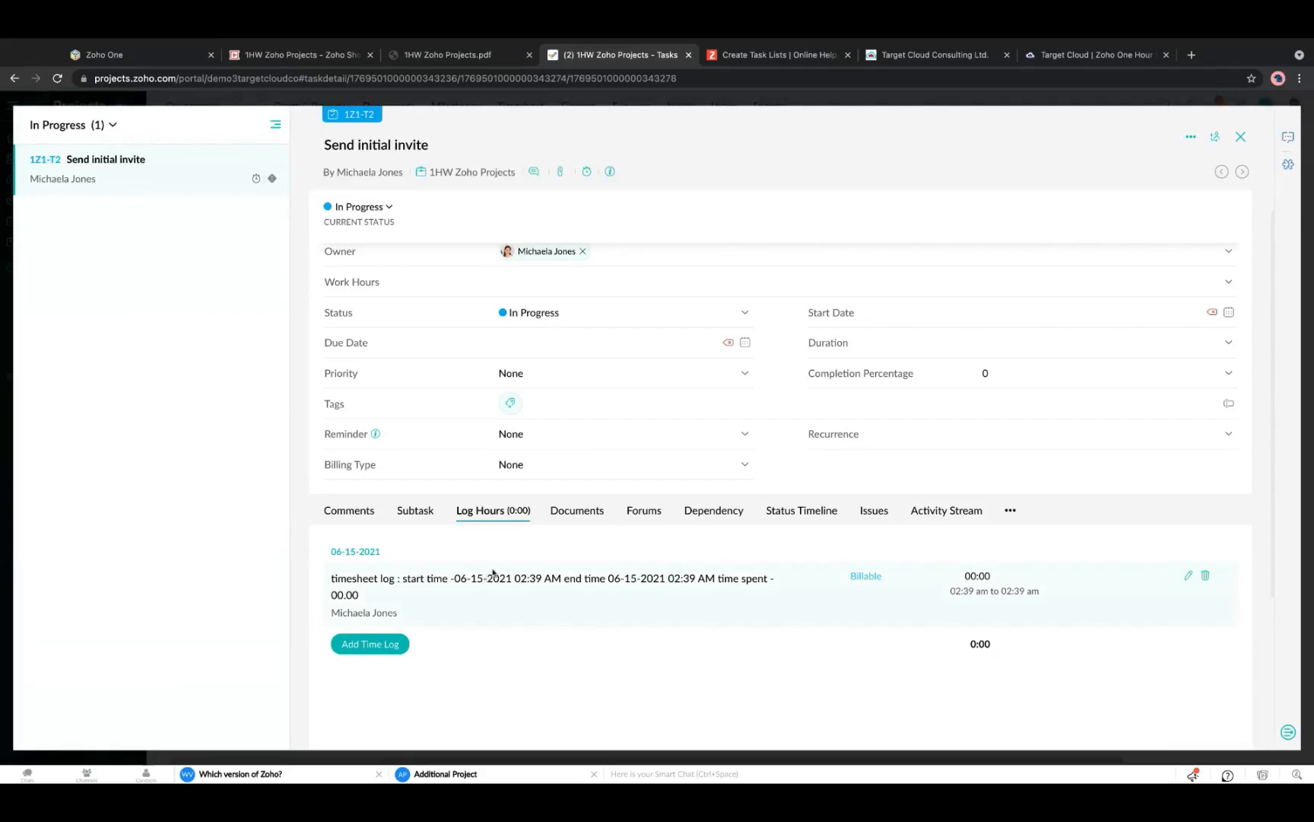
pyautogui.click(370, 644)
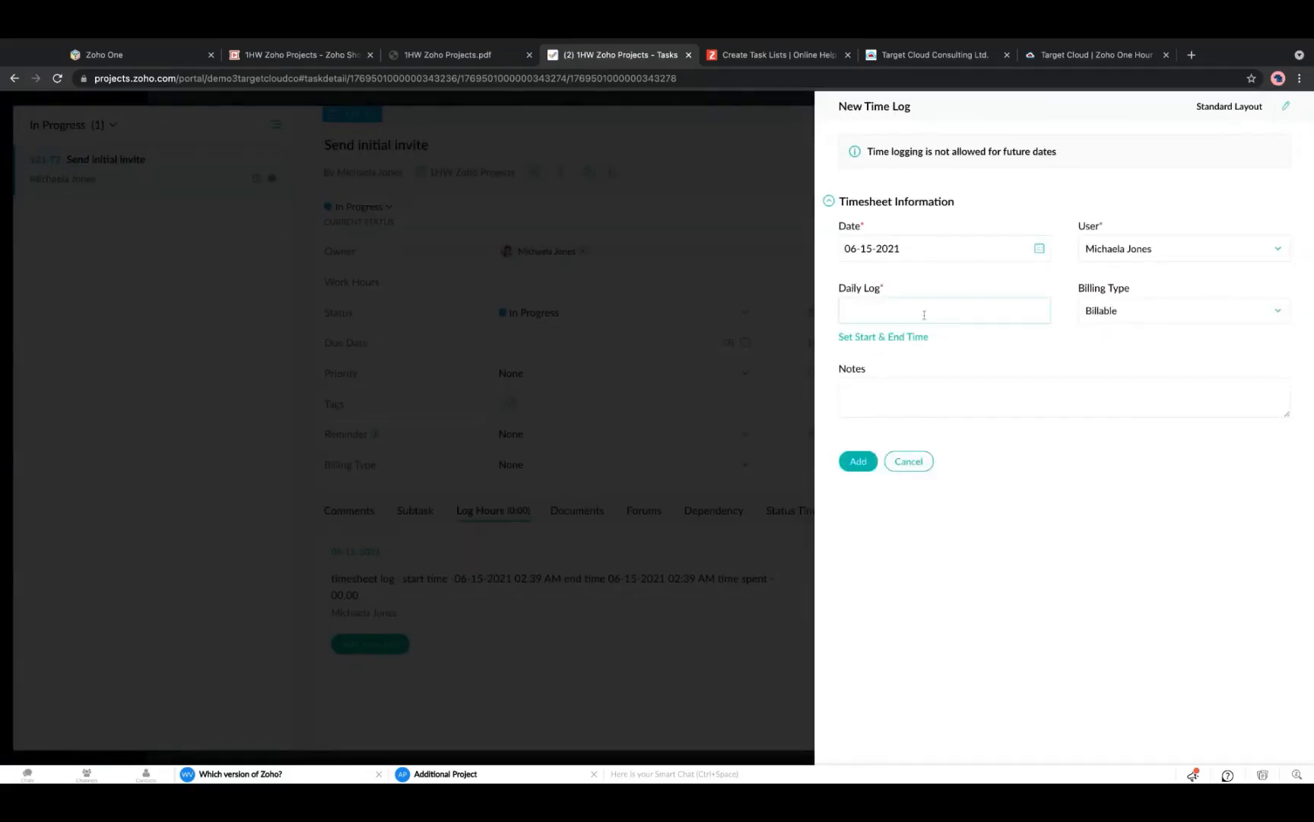
pyautogui.click(886, 338)
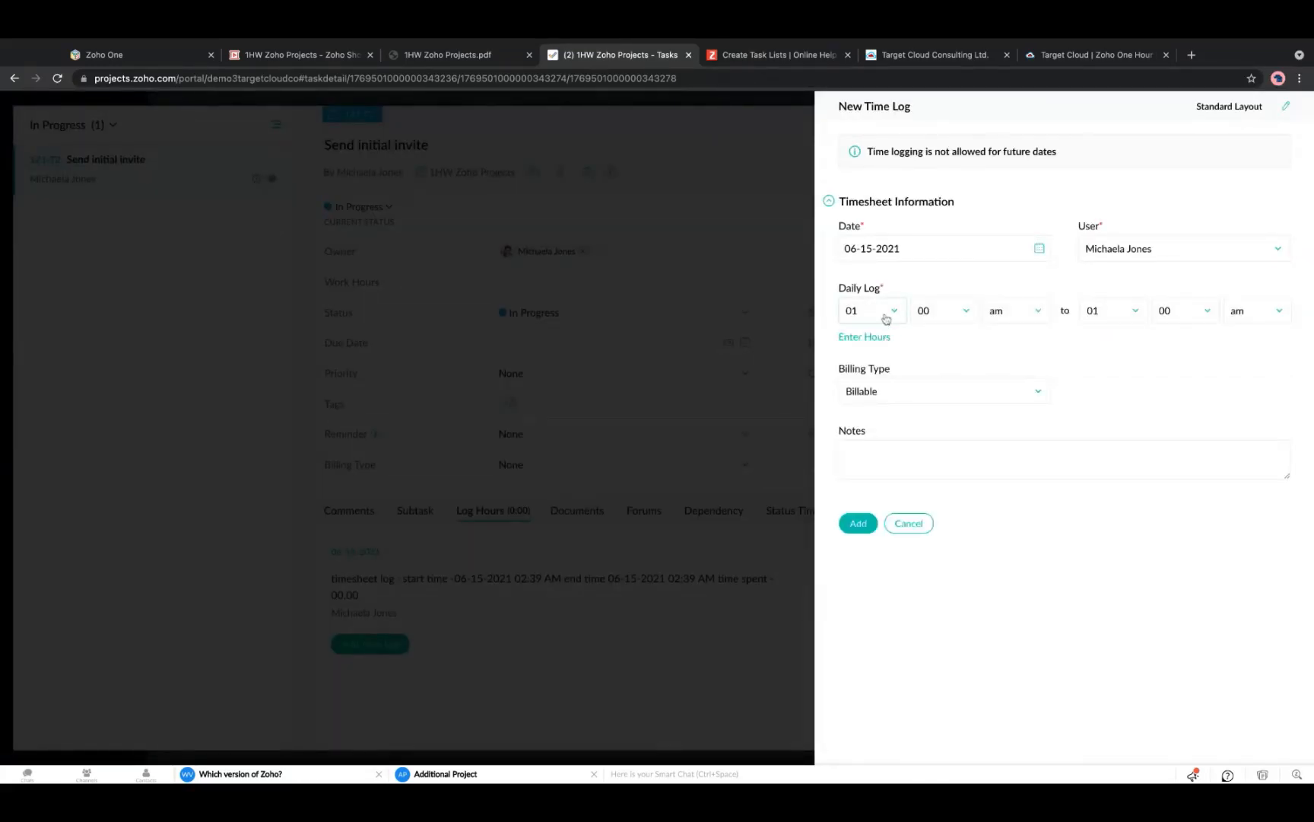
pyautogui.click(886, 318)
pyautogui.scroll(-3, 871, 420)
pyautogui.click(872, 458)
pyautogui.click(1114, 316)
pyautogui.scroll(-3, 1109, 426)
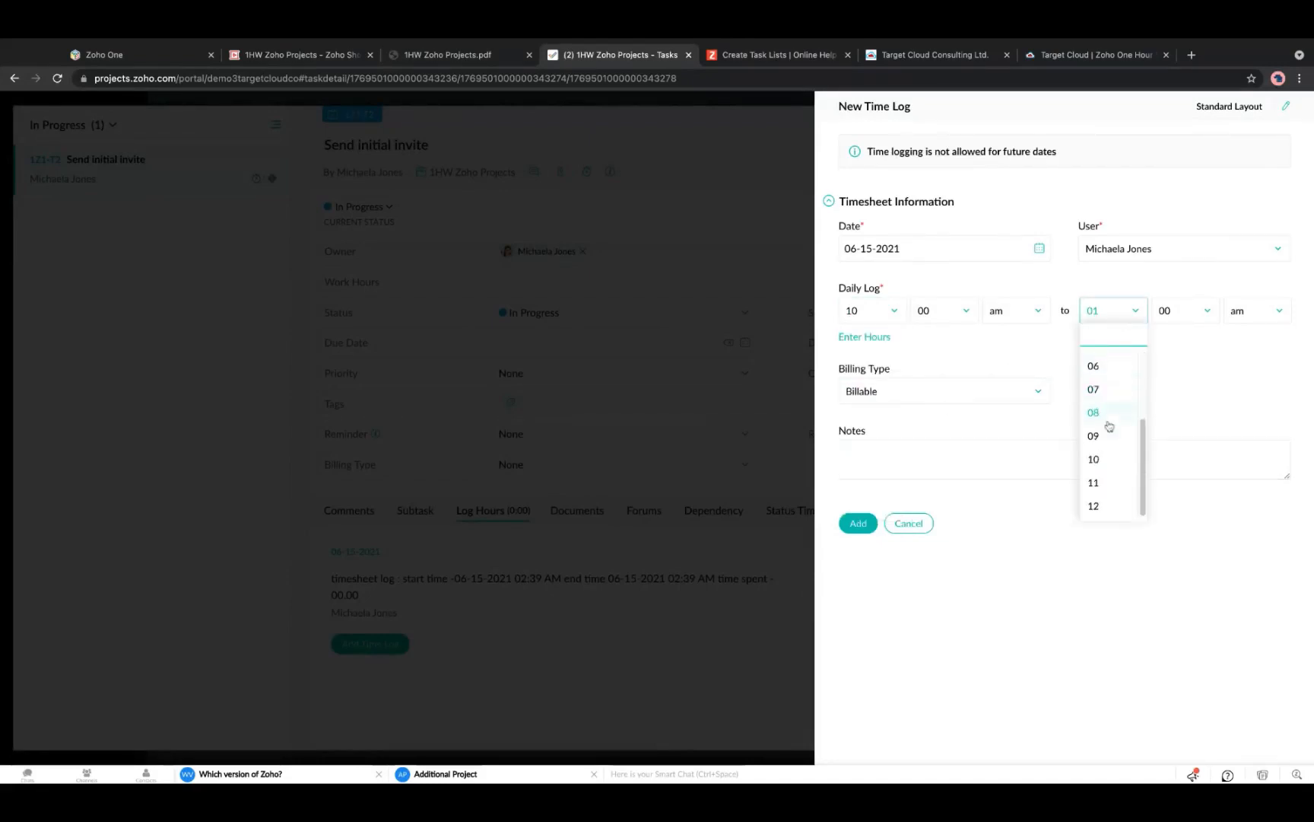
pyautogui.click(1112, 481)
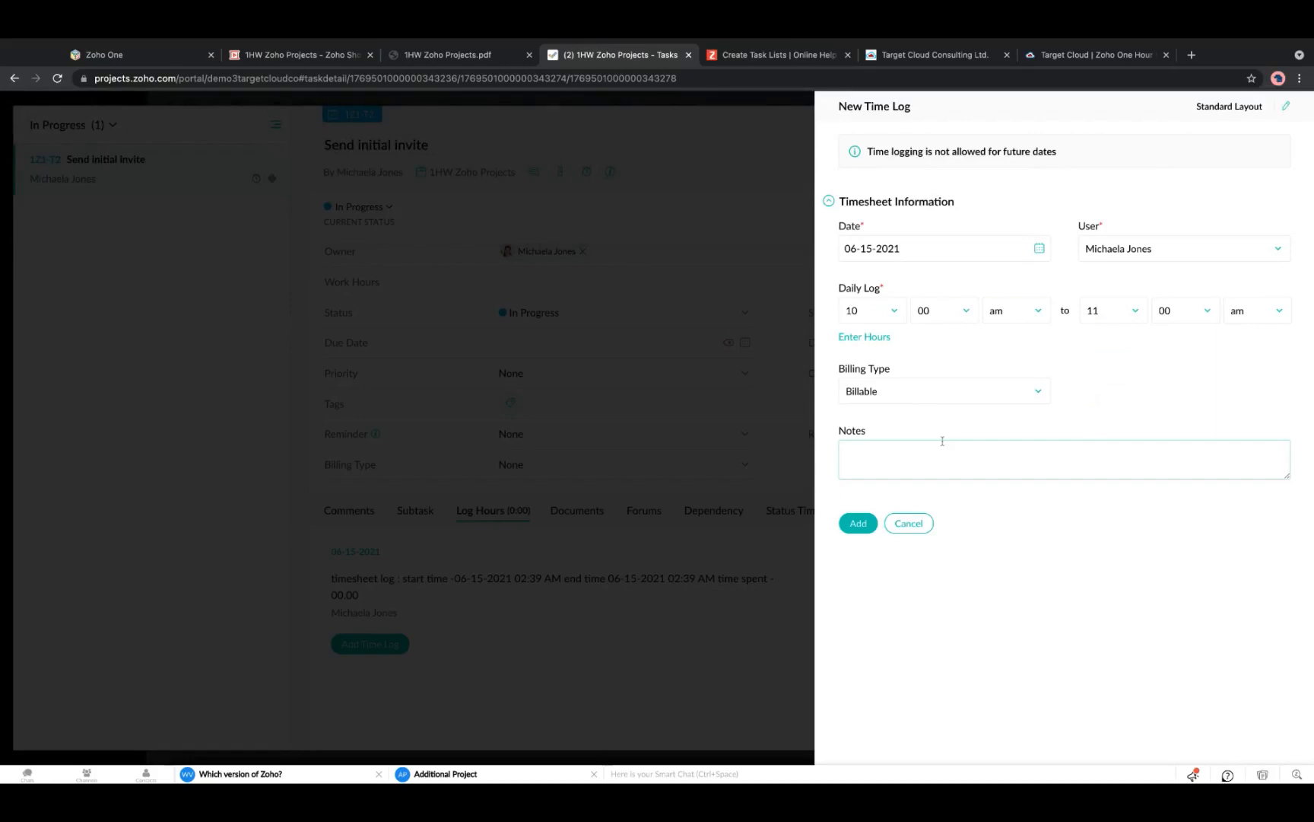
pyautogui.click(858, 522)
pyautogui.moveTo(968, 572); pyautogui.dragTo(1005, 582)
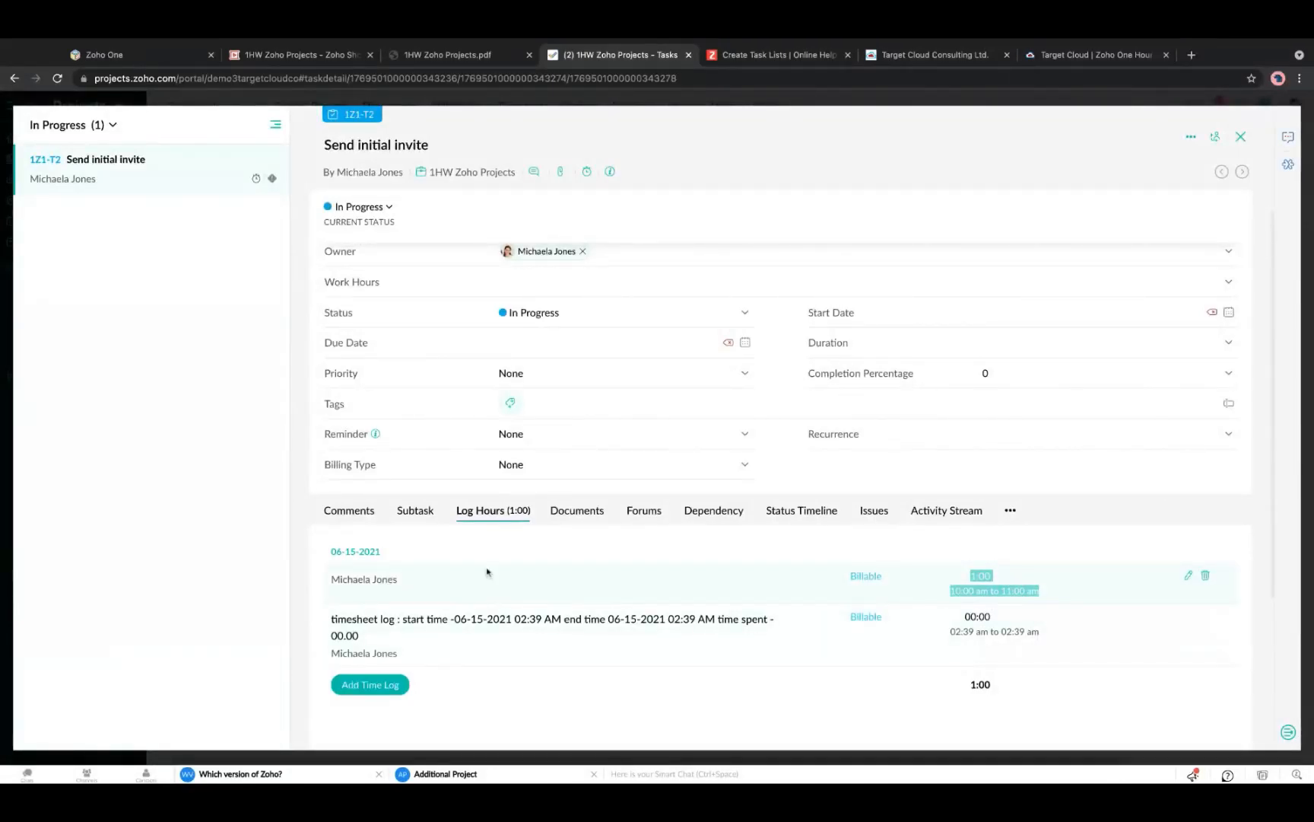
# Post a comment on the task mentioning a colleague with the text "Can you help with this task please?".
pyautogui.scroll(5, 540, 464)
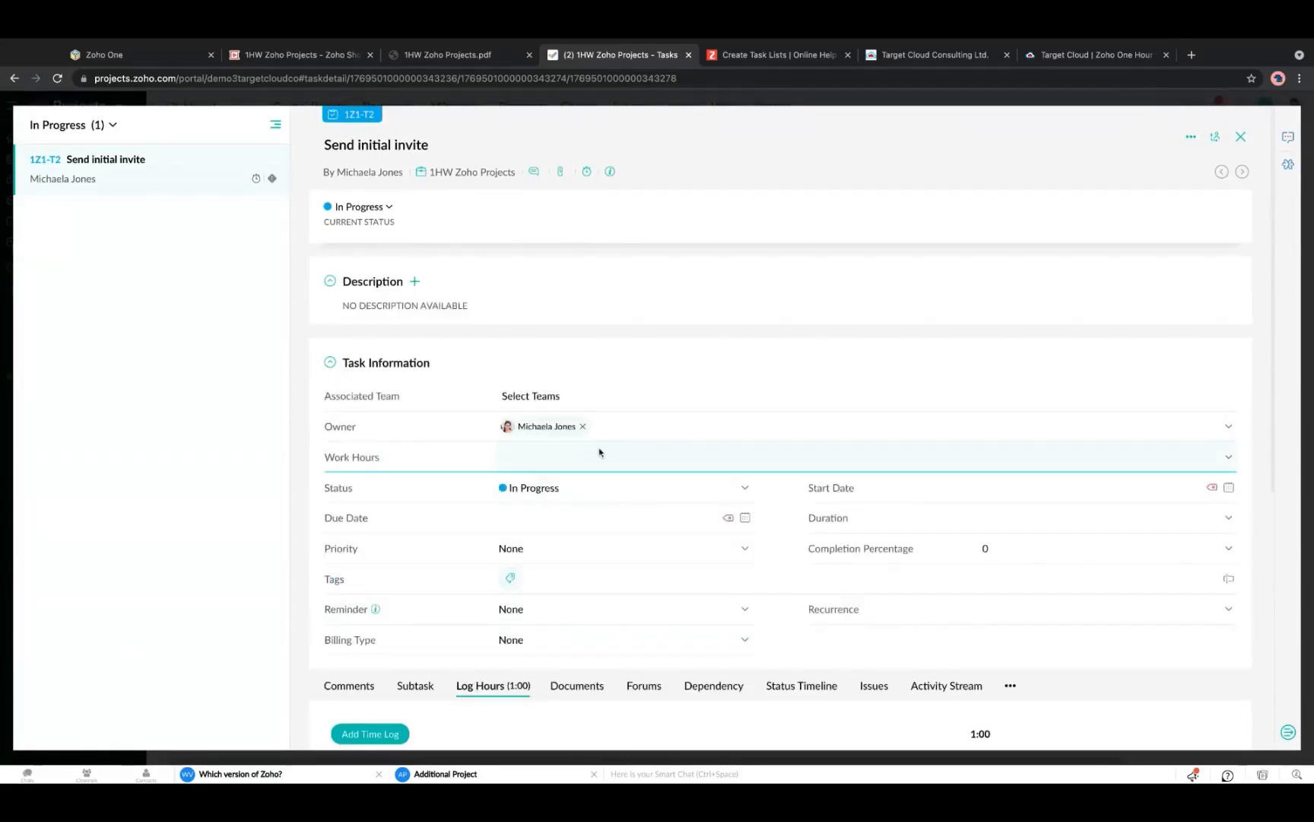
pyautogui.scroll(-8, 489, 400)
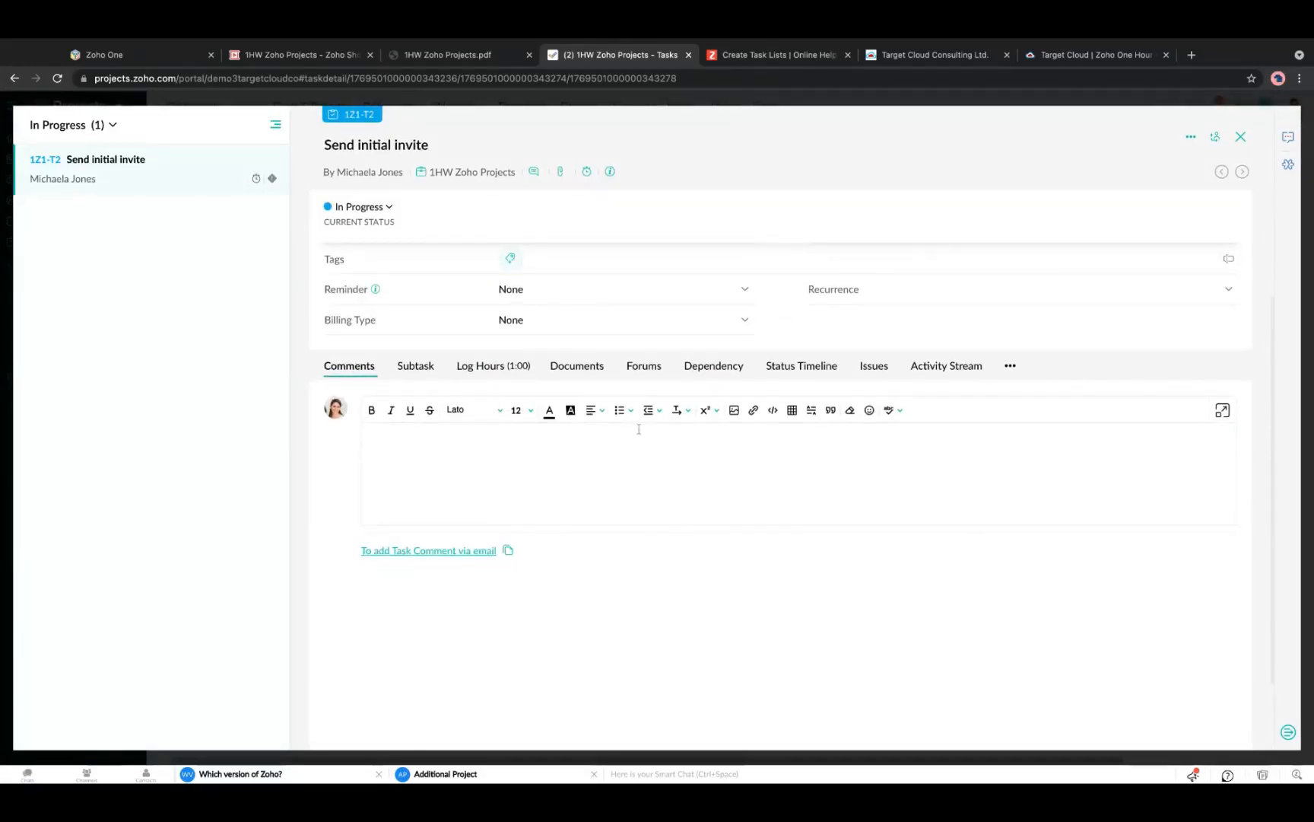
pyautogui.click(639, 429)
pyautogui.write('@john')
pyautogui.click(449, 483)
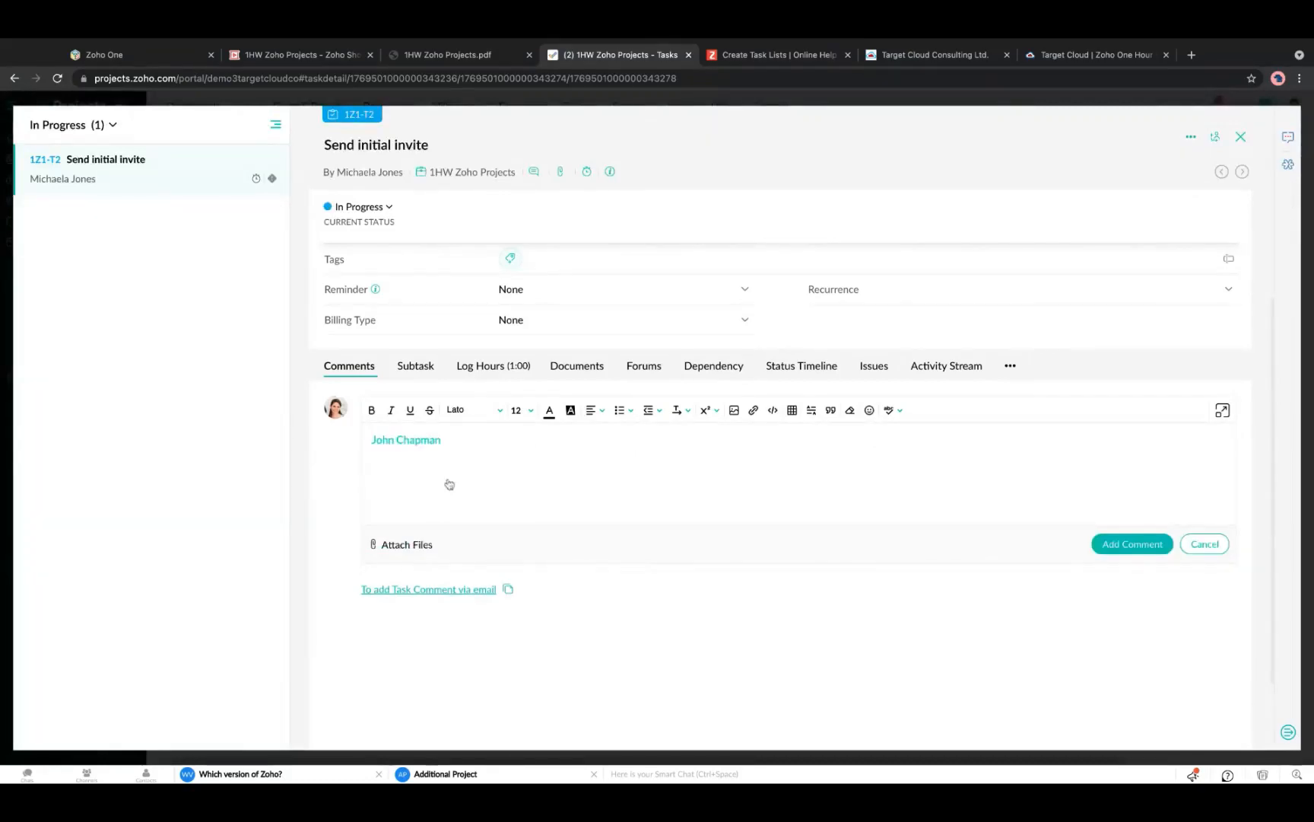
pyautogui.write('Can you h')
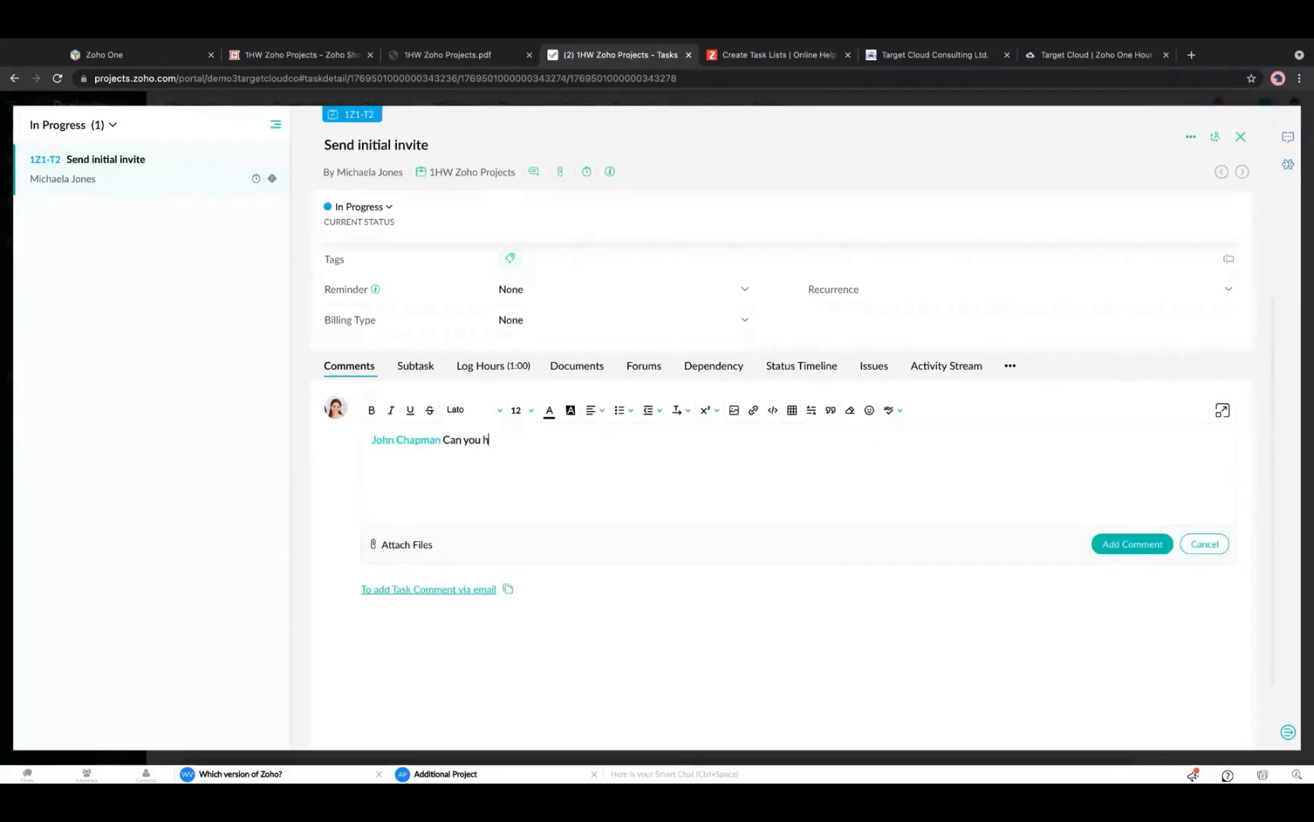
pyautogui.write('elp with this task')
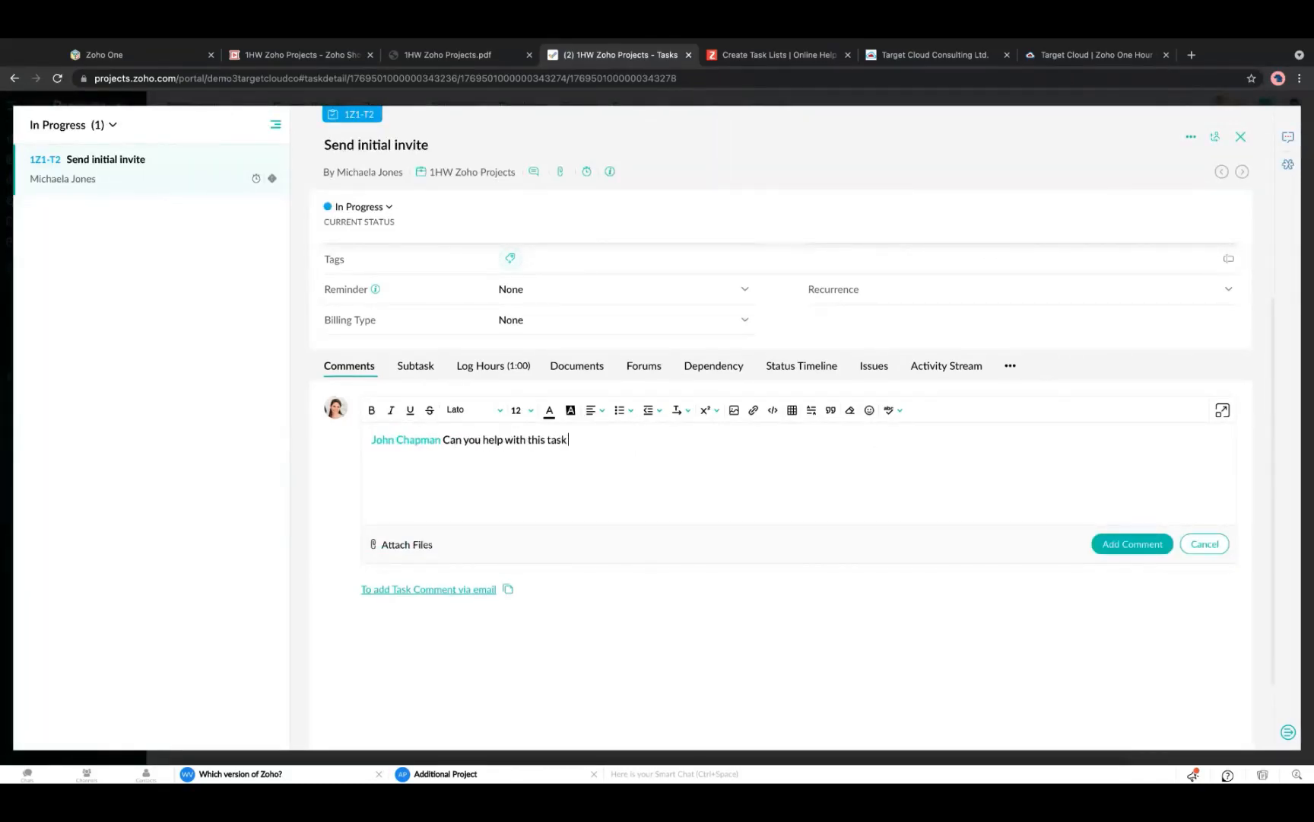
pyautogui.write(' please?')
pyautogui.click(1112, 545)
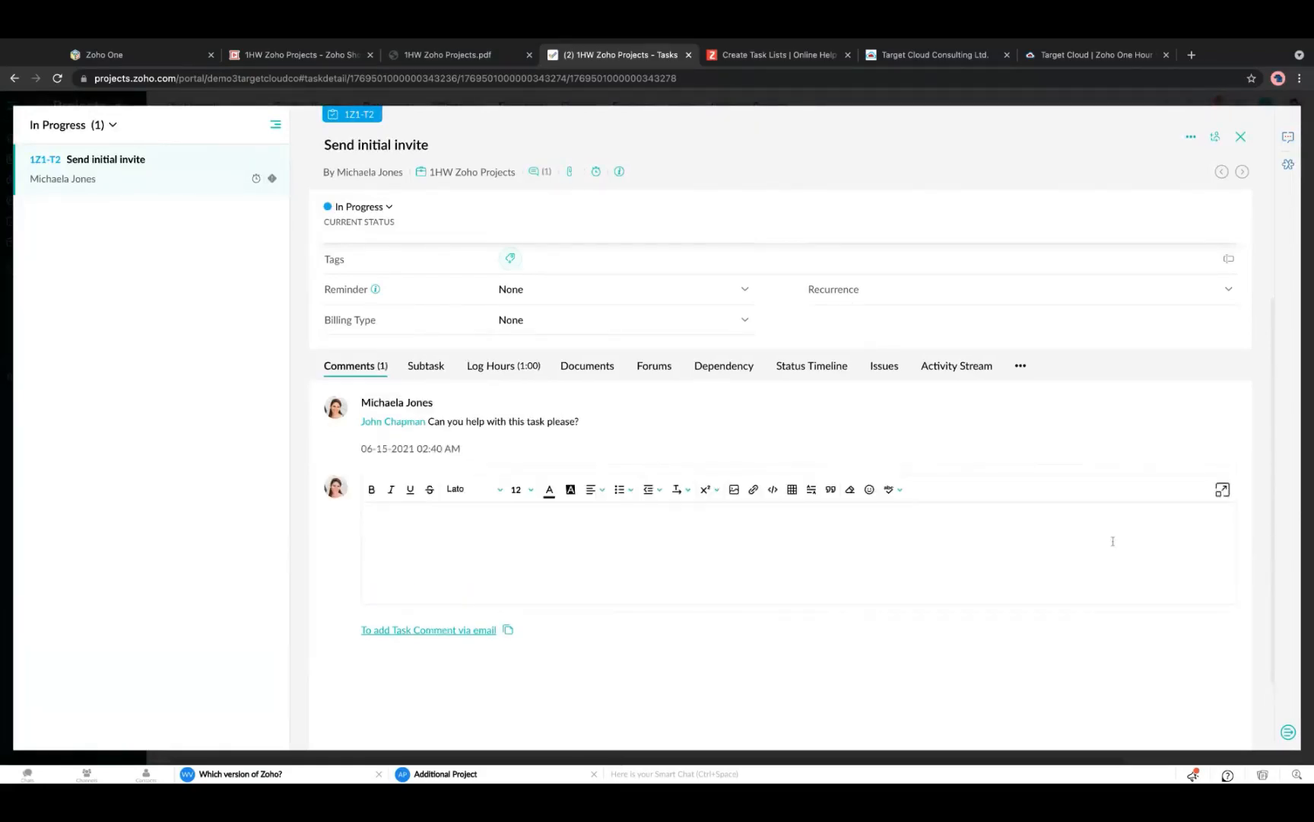
# Add a second comment reading "Rich text" and give its text a background colour.
pyautogui.click(675, 537)
pyautogui.write('Ri')
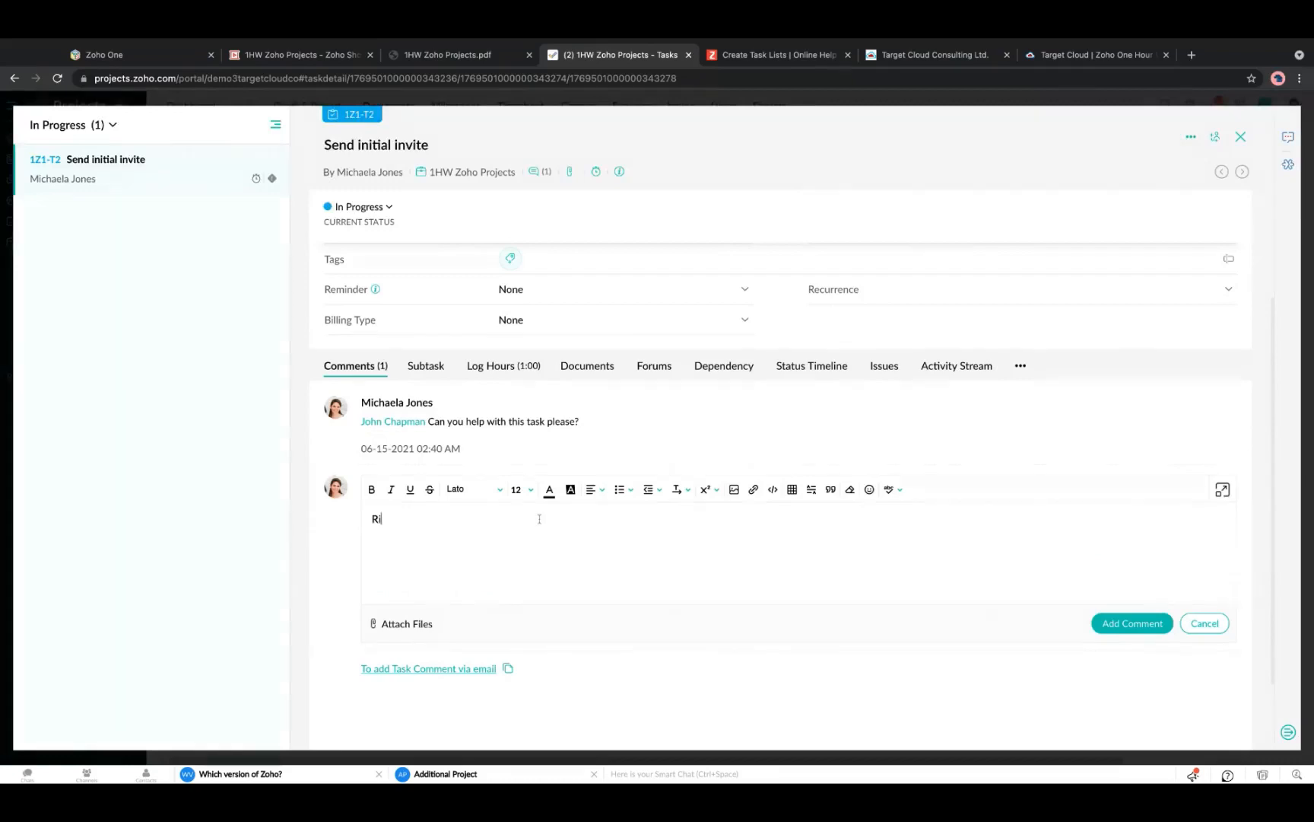
pyautogui.write('ch text')
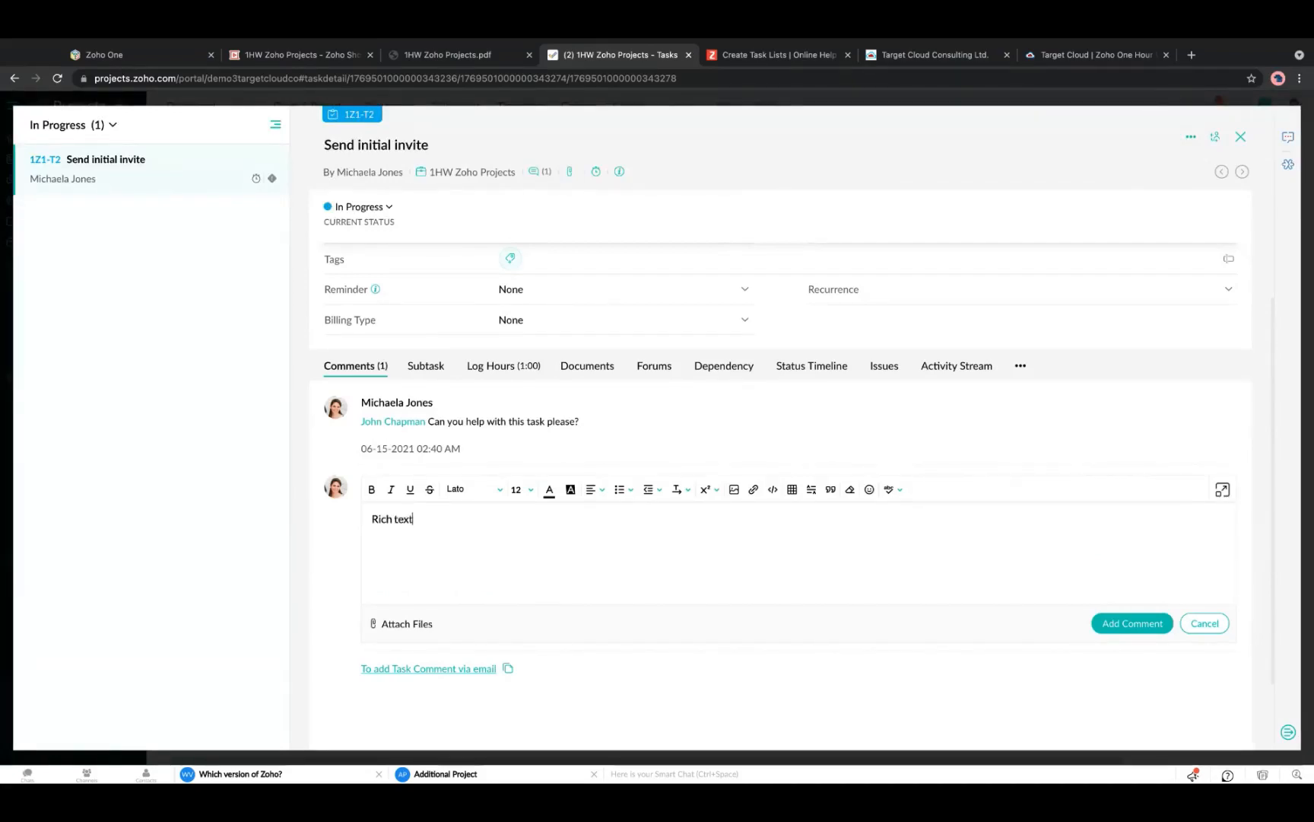
pyautogui.moveTo(467, 524); pyautogui.dragTo(364, 520)
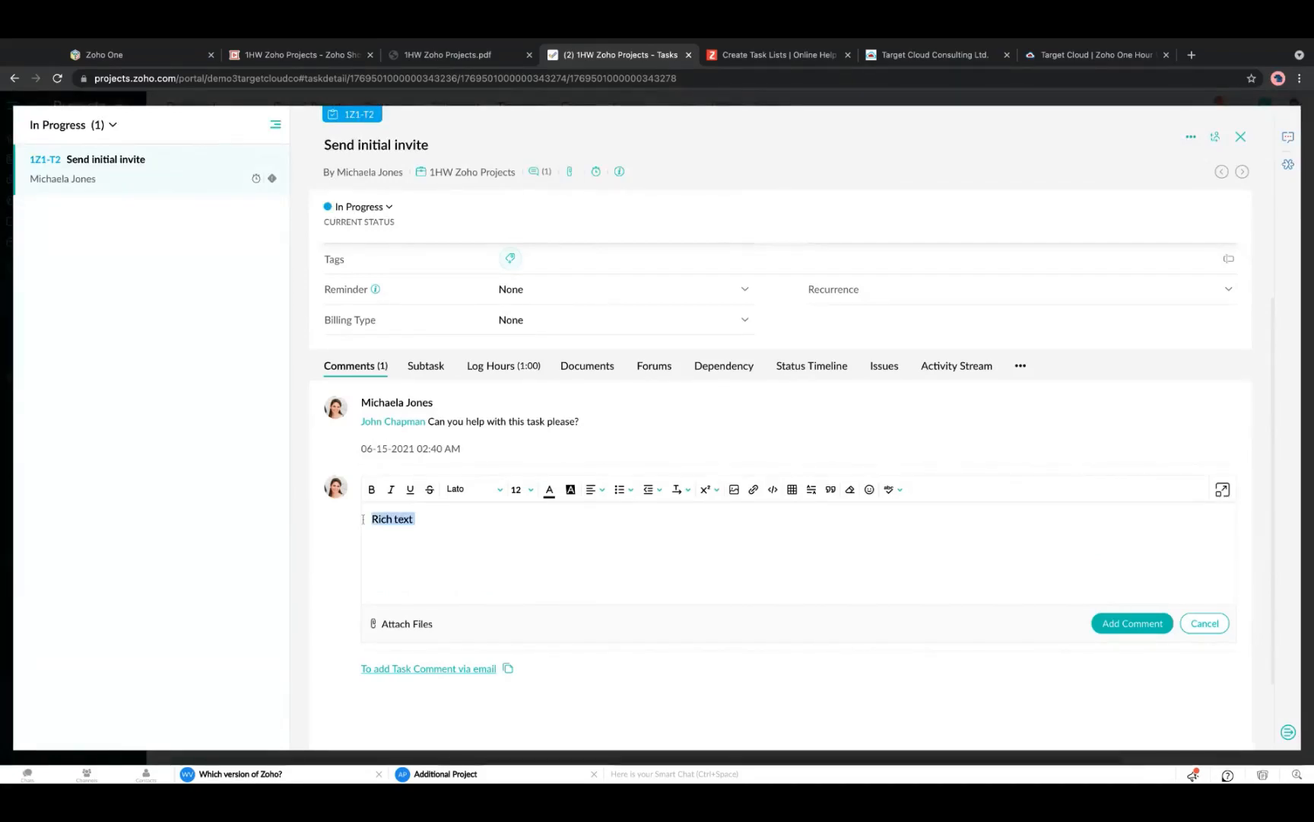
pyautogui.click(570, 489)
pyautogui.click(628, 526)
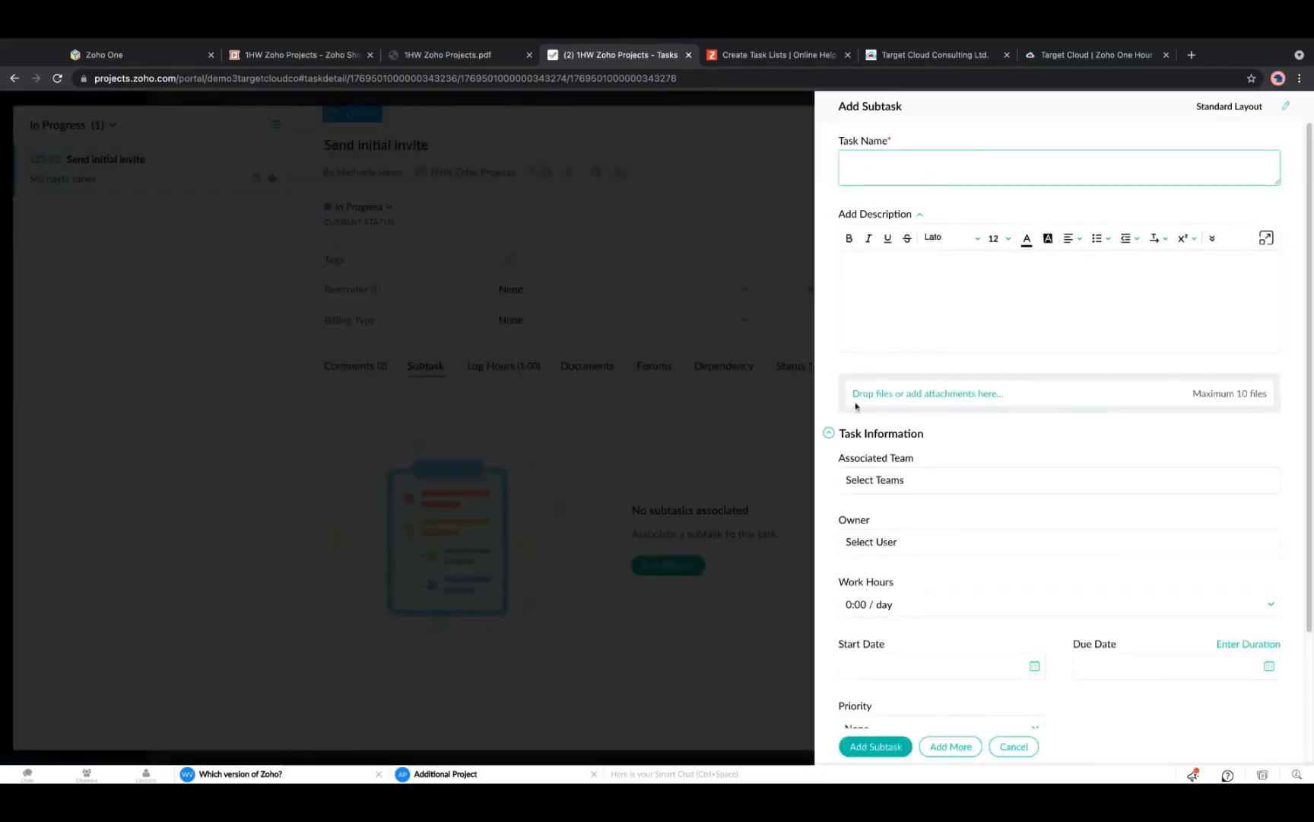
# Name the new subtask "Subtask A", describe it as "Small task for invite" and assign the mentioned colleague as owner.
pyautogui.click(875, 165)
pyautogui.write('Subtask A')
pyautogui.click(888, 289)
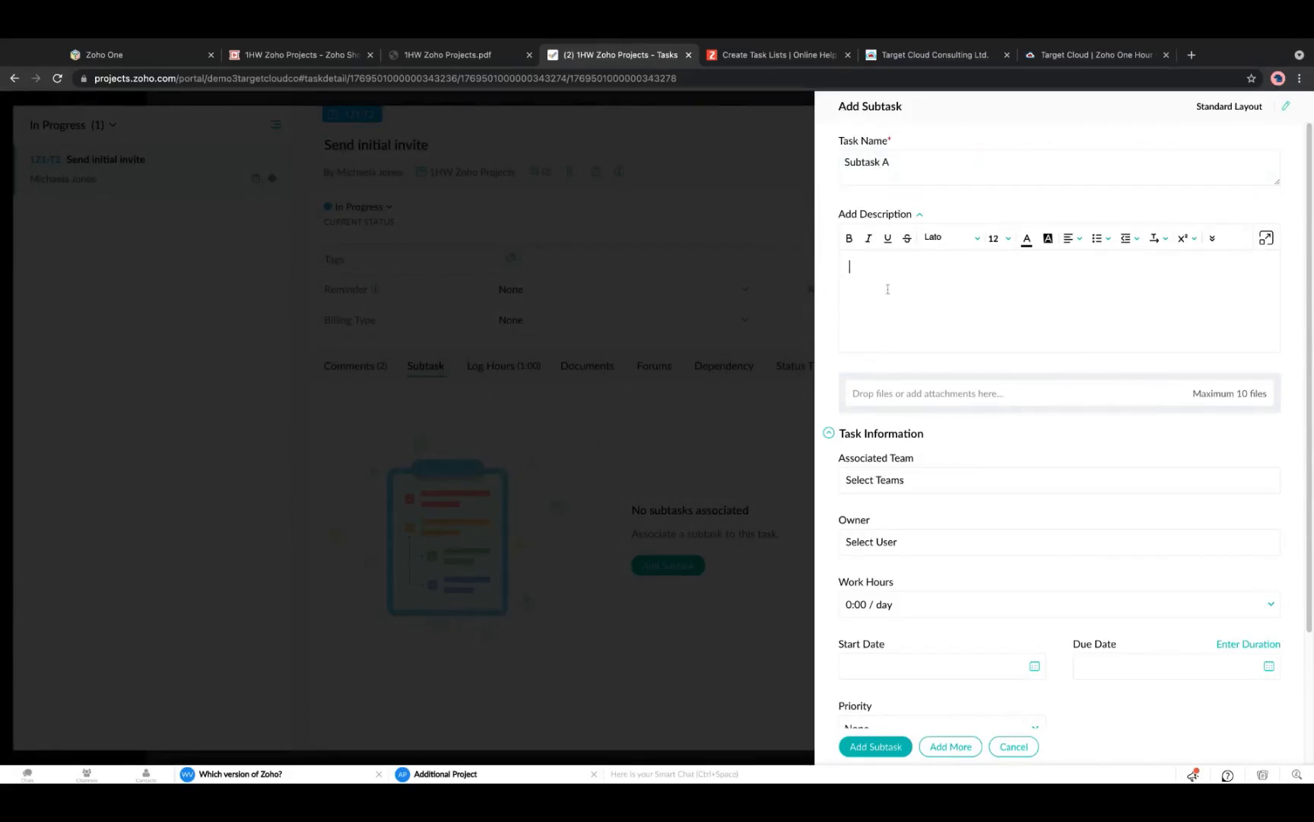
pyautogui.write('Small')
pyautogui.write(' atak')
pyautogui.write('task for invite')
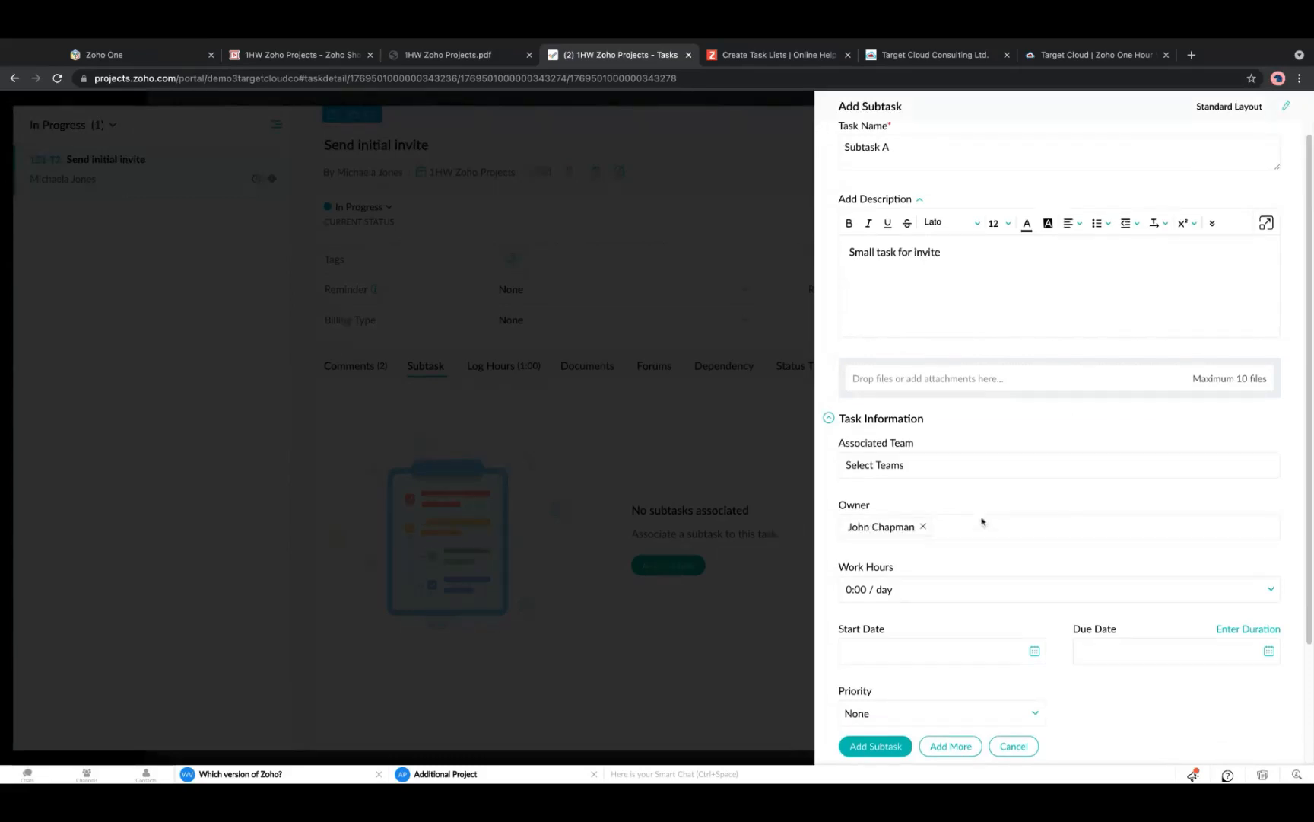
# Set the subtask's start date to 06-23-2021 and due date to 06-24-2021, and add it to the task.
pyautogui.scroll(-3, 980, 523)
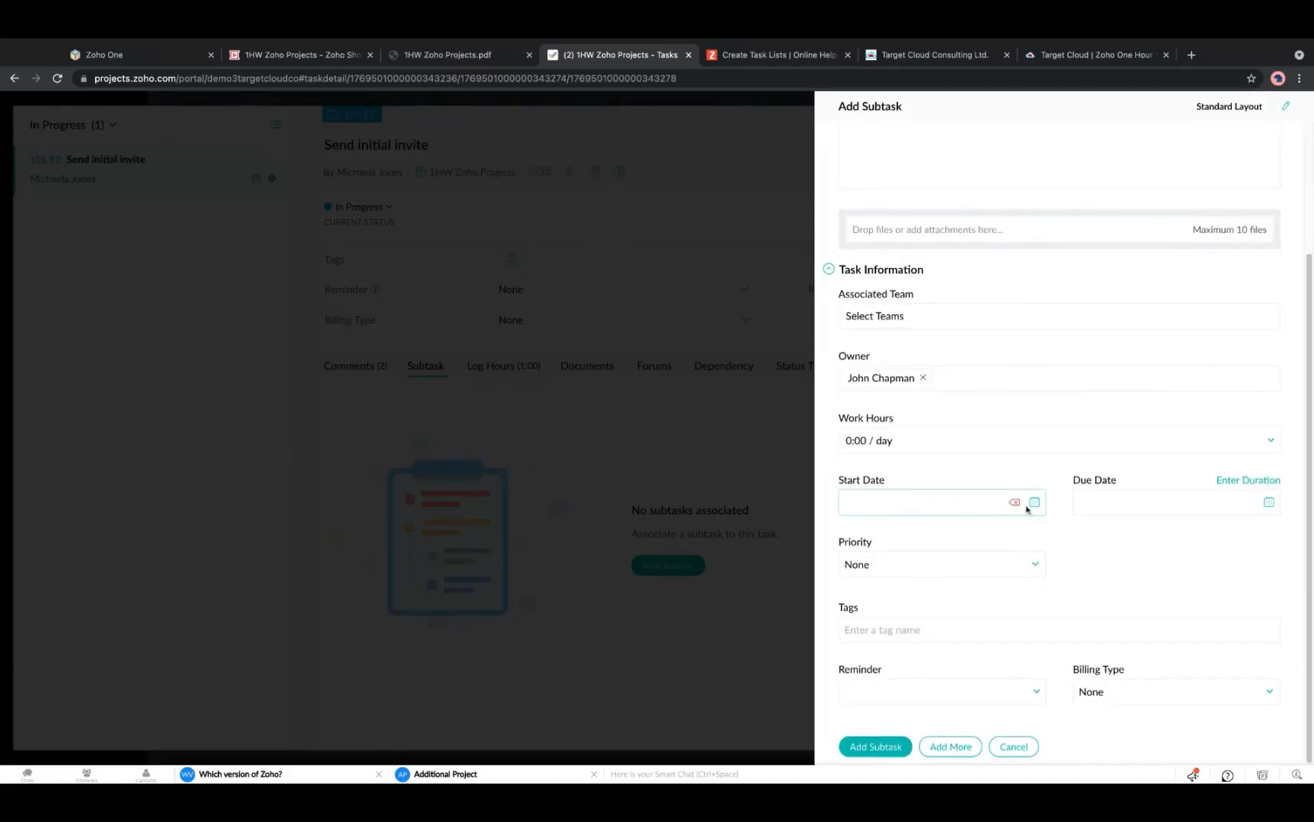
pyautogui.click(1035, 502)
pyautogui.click(928, 623)
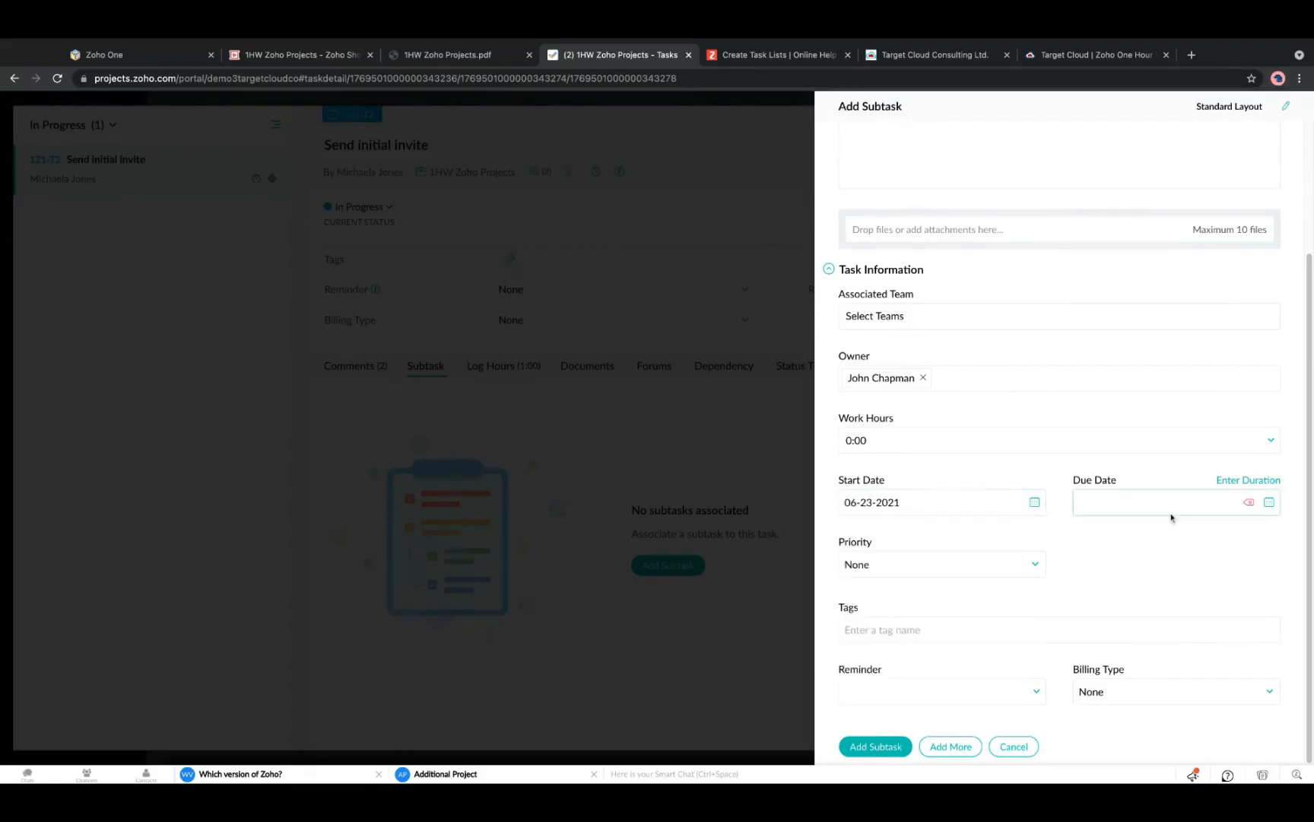
pyautogui.click(1269, 502)
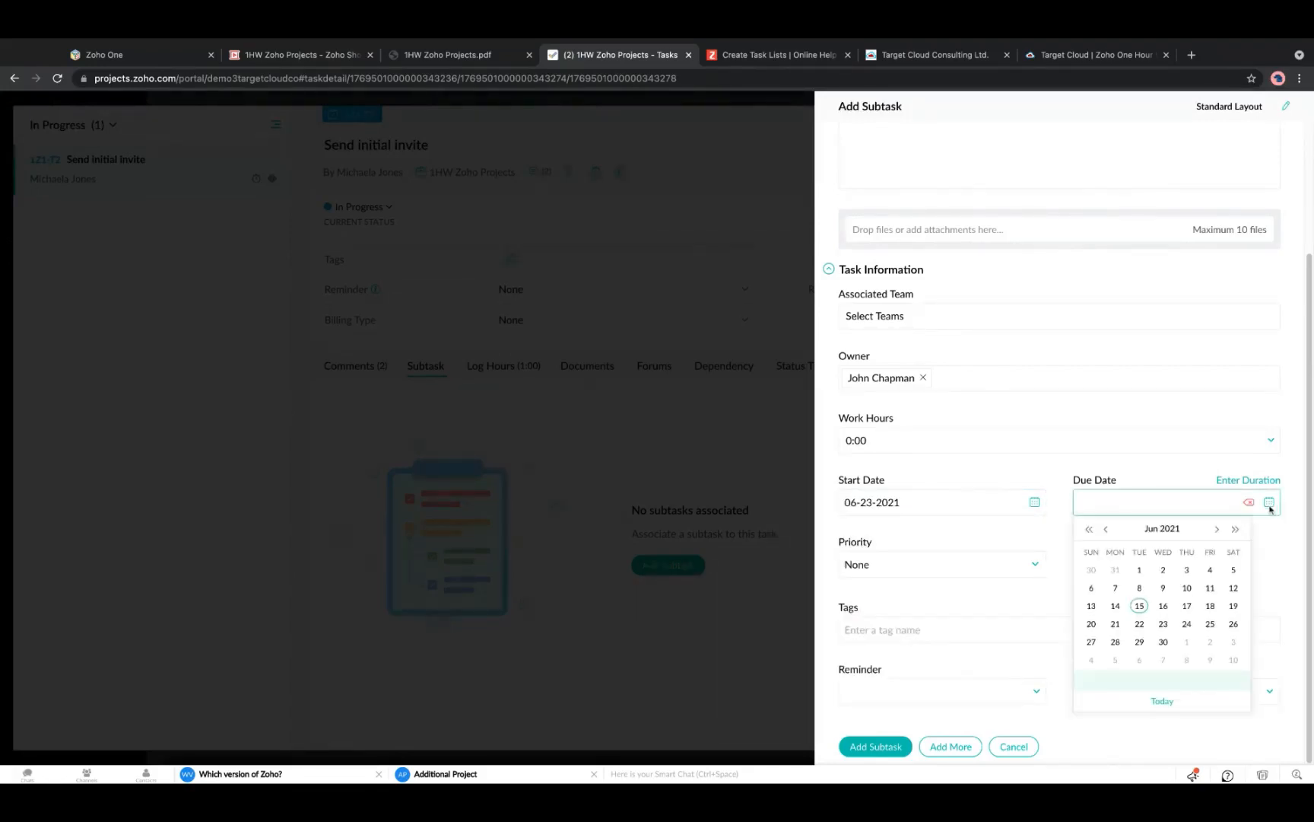
pyautogui.click(1185, 624)
pyautogui.click(890, 748)
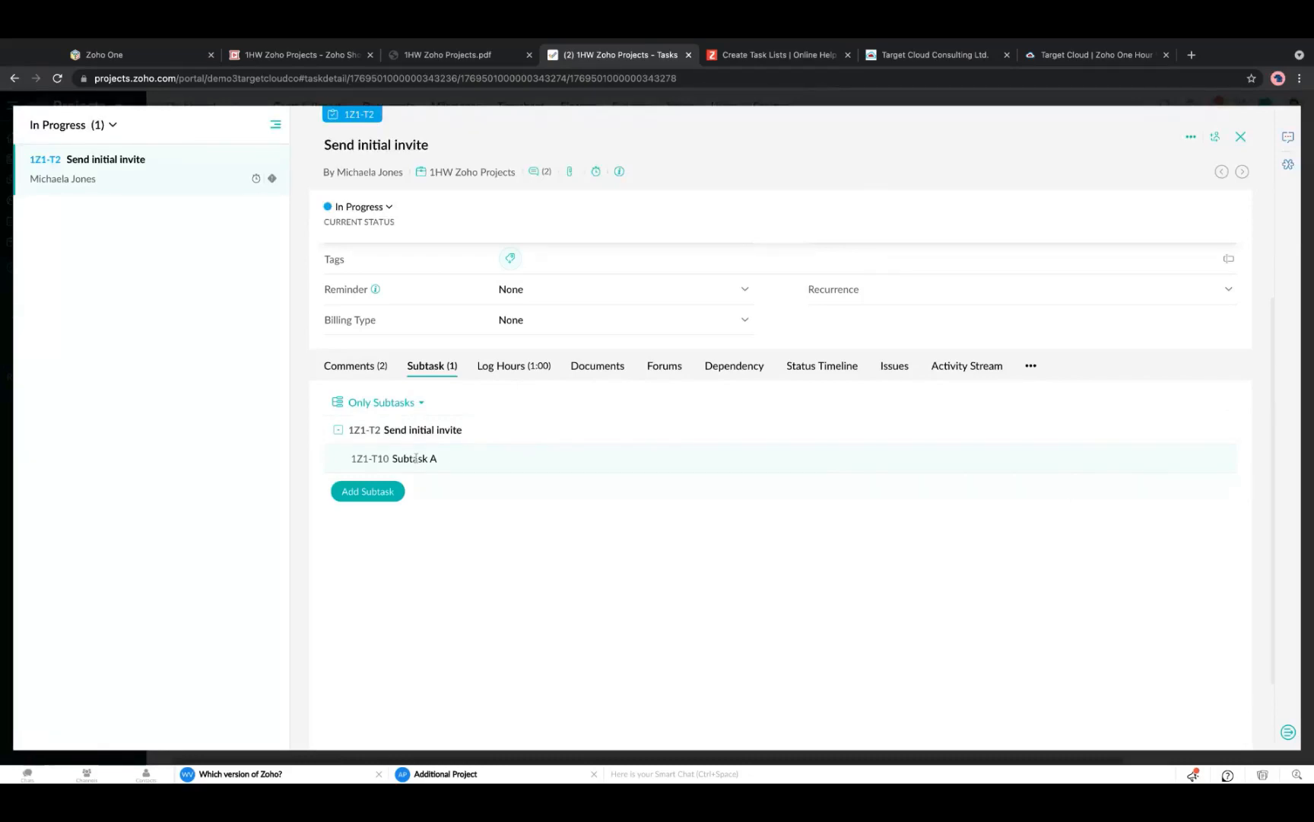
# Attach Snip20210615_96.png from the computer to the Send initial invite task's documents, and open the task's forums.
pyautogui.click(597, 365)
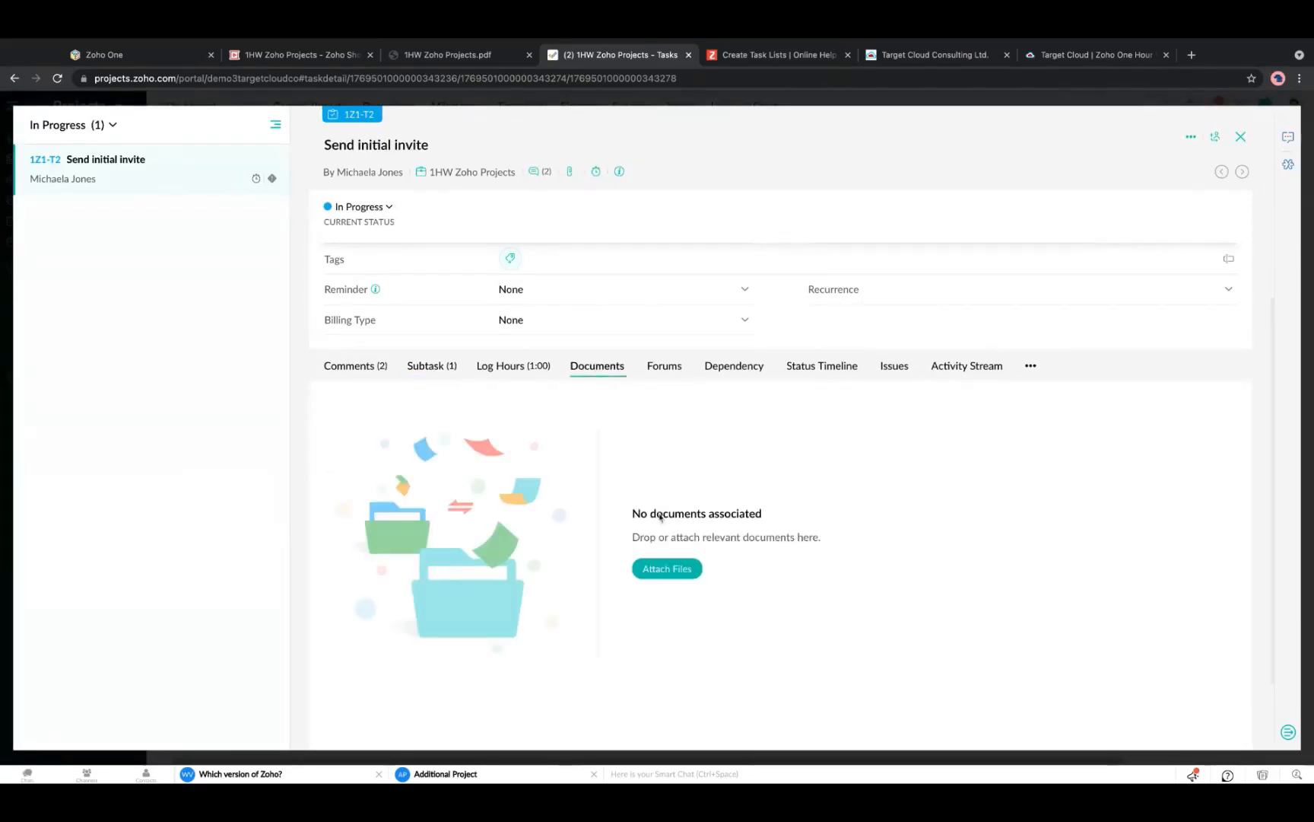
pyautogui.click(664, 571)
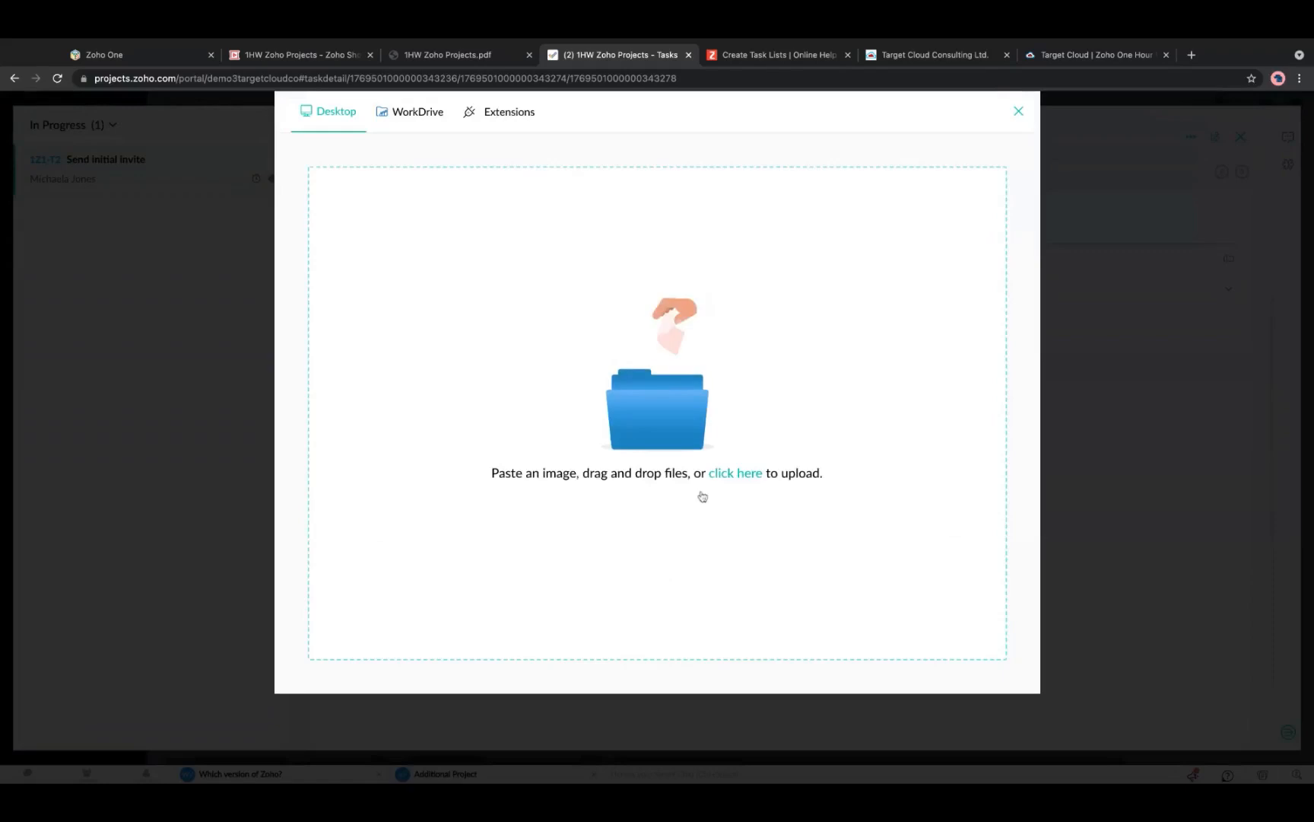
pyautogui.click(729, 472)
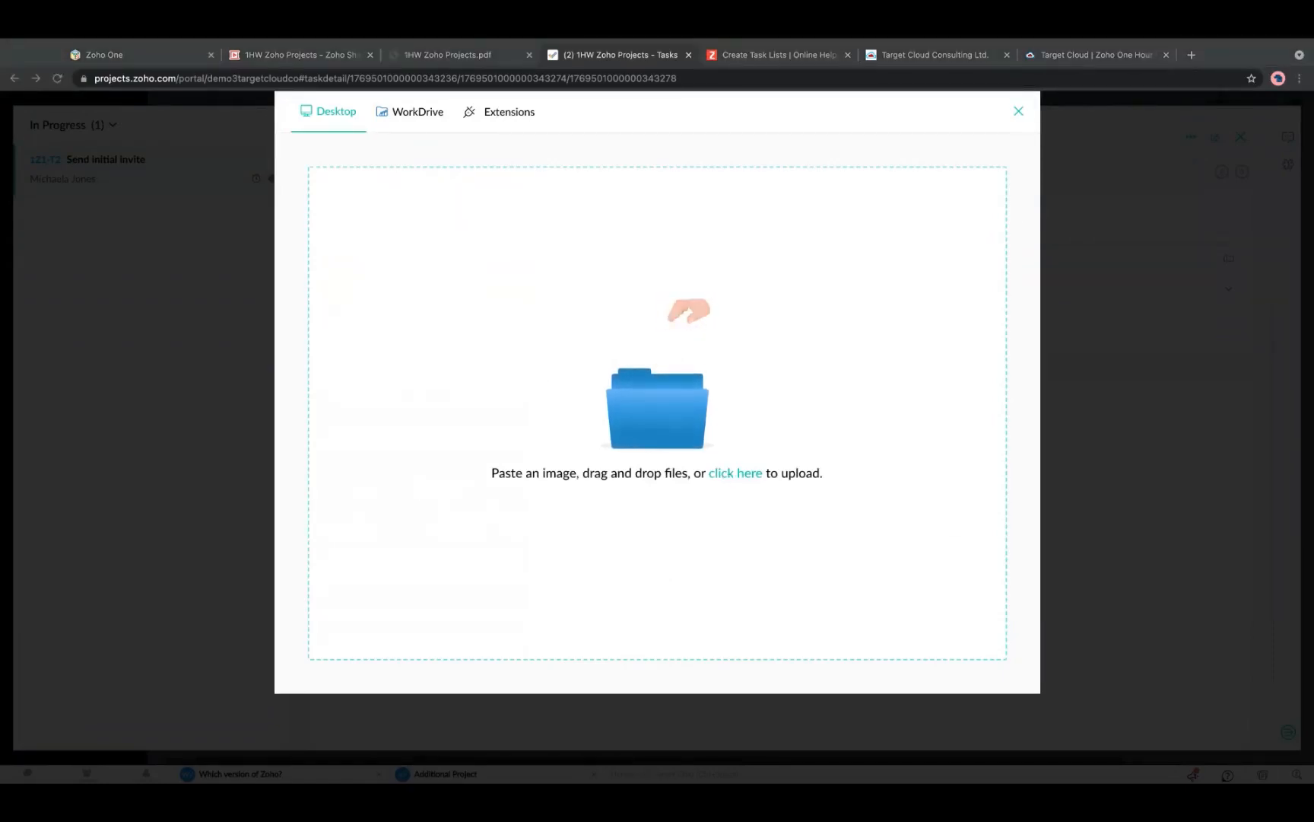
pyautogui.click(866, 637)
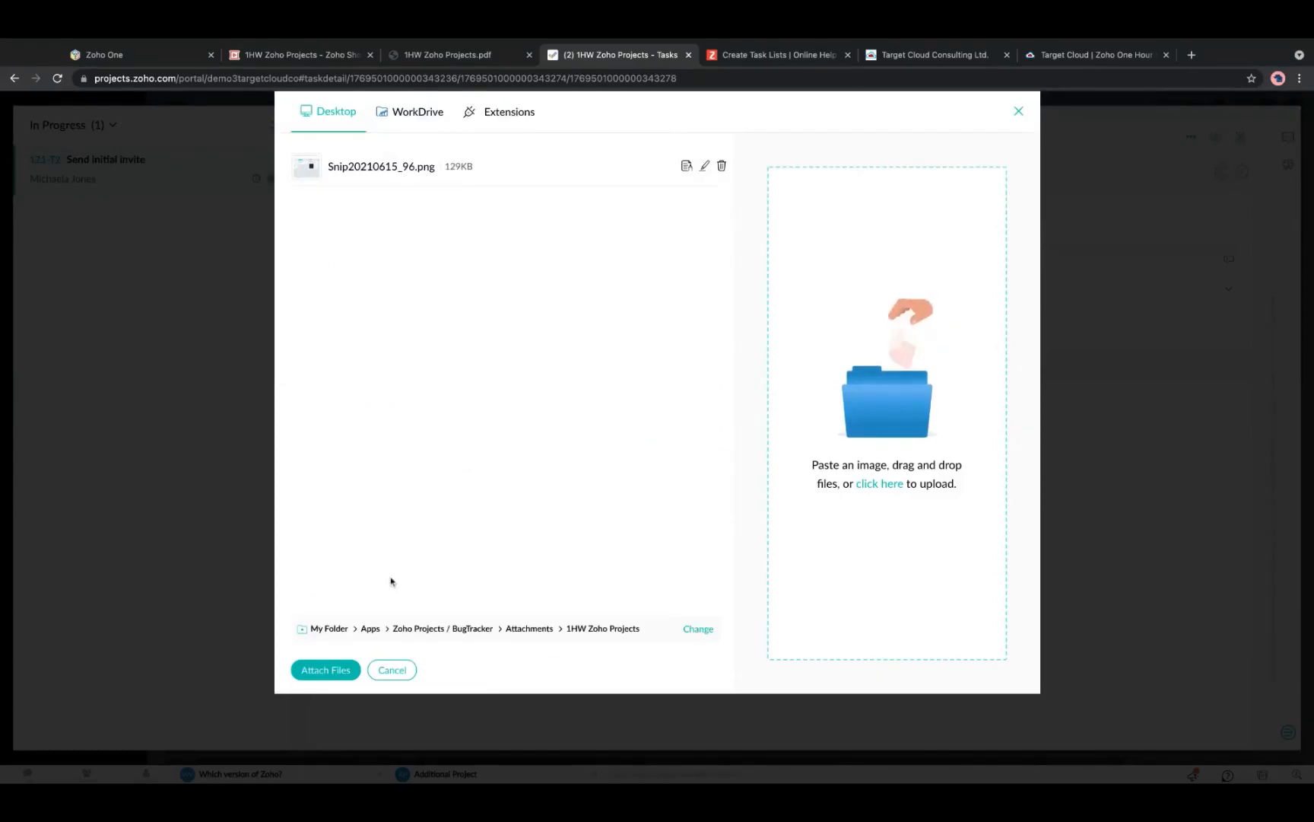
pyautogui.click(335, 669)
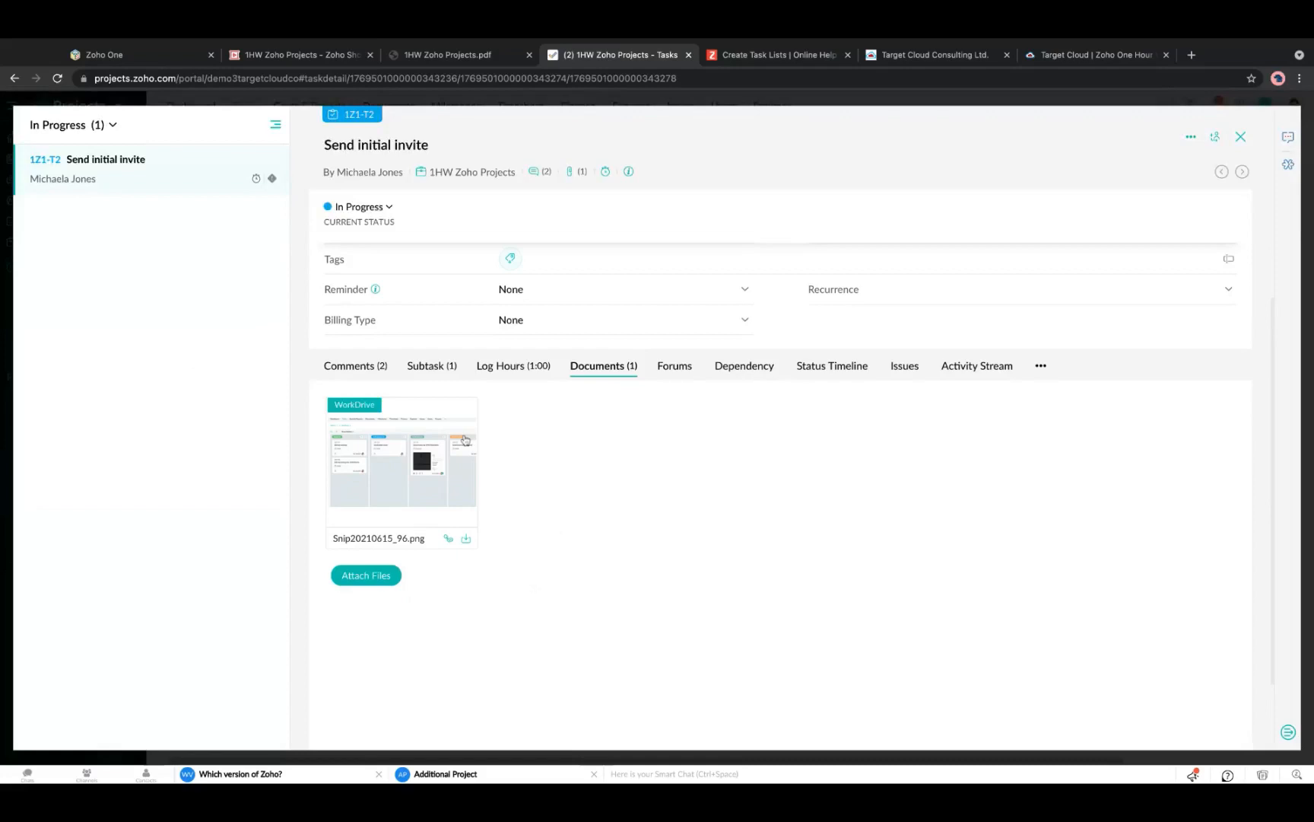
pyautogui.moveTo(418, 478)
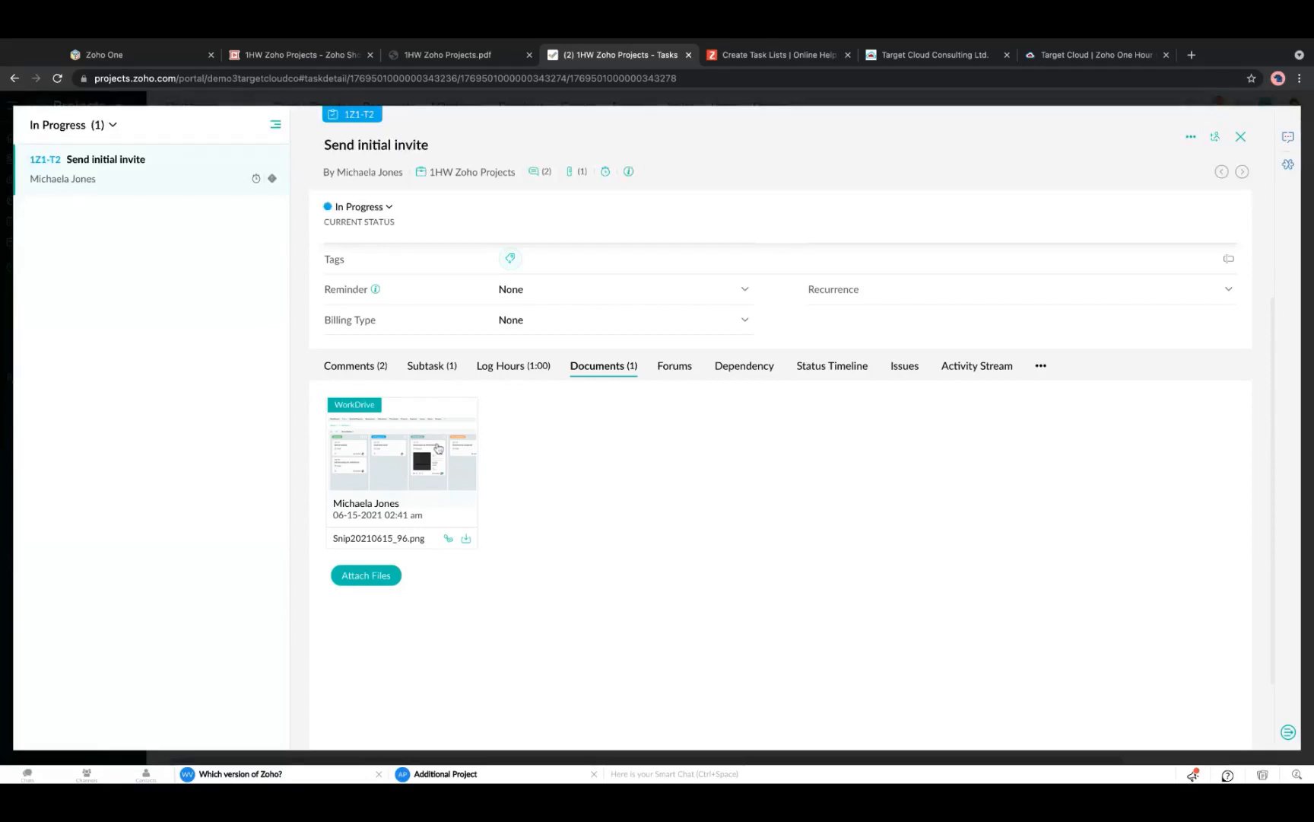
pyautogui.click(676, 366)
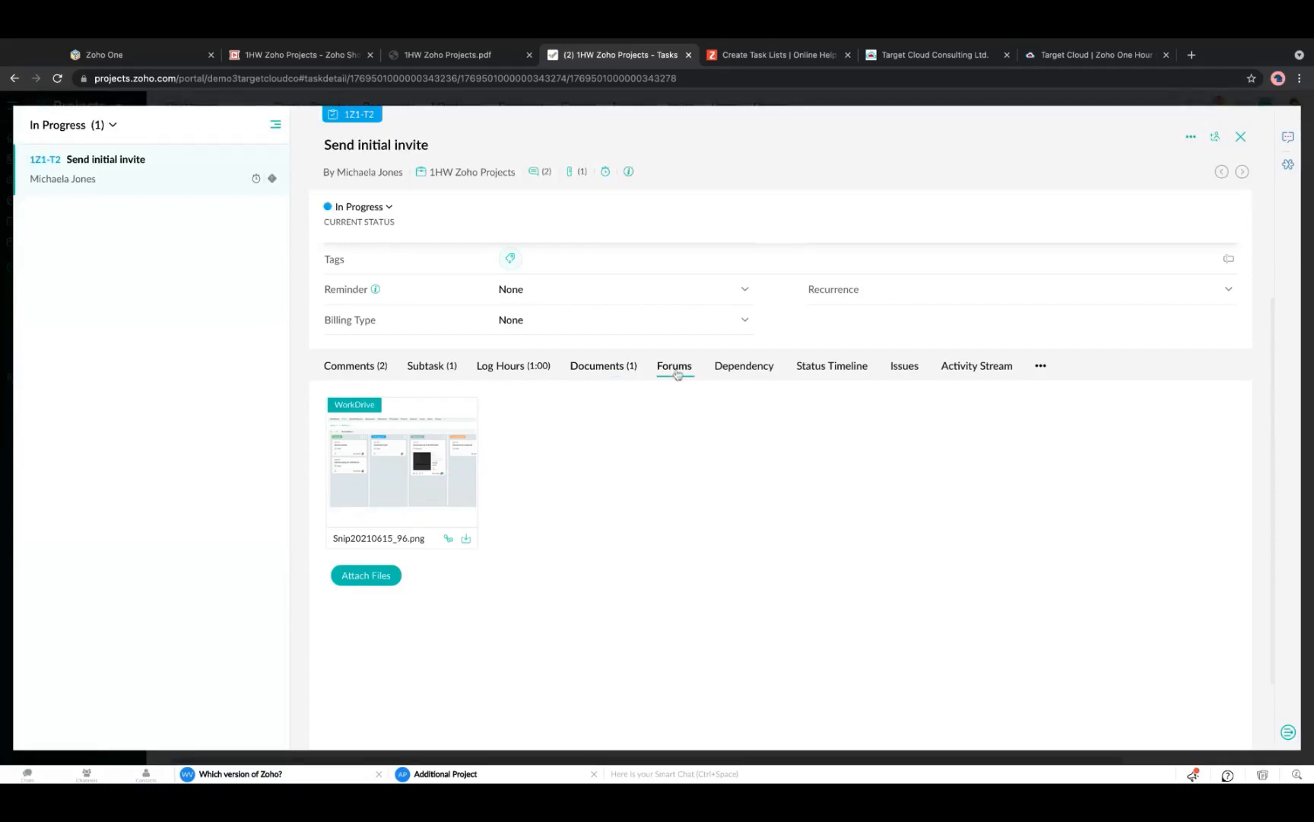
# Look at the forum association options for the Send initial invite task without linking any, and view its dependencies.
pyautogui.click(695, 542)
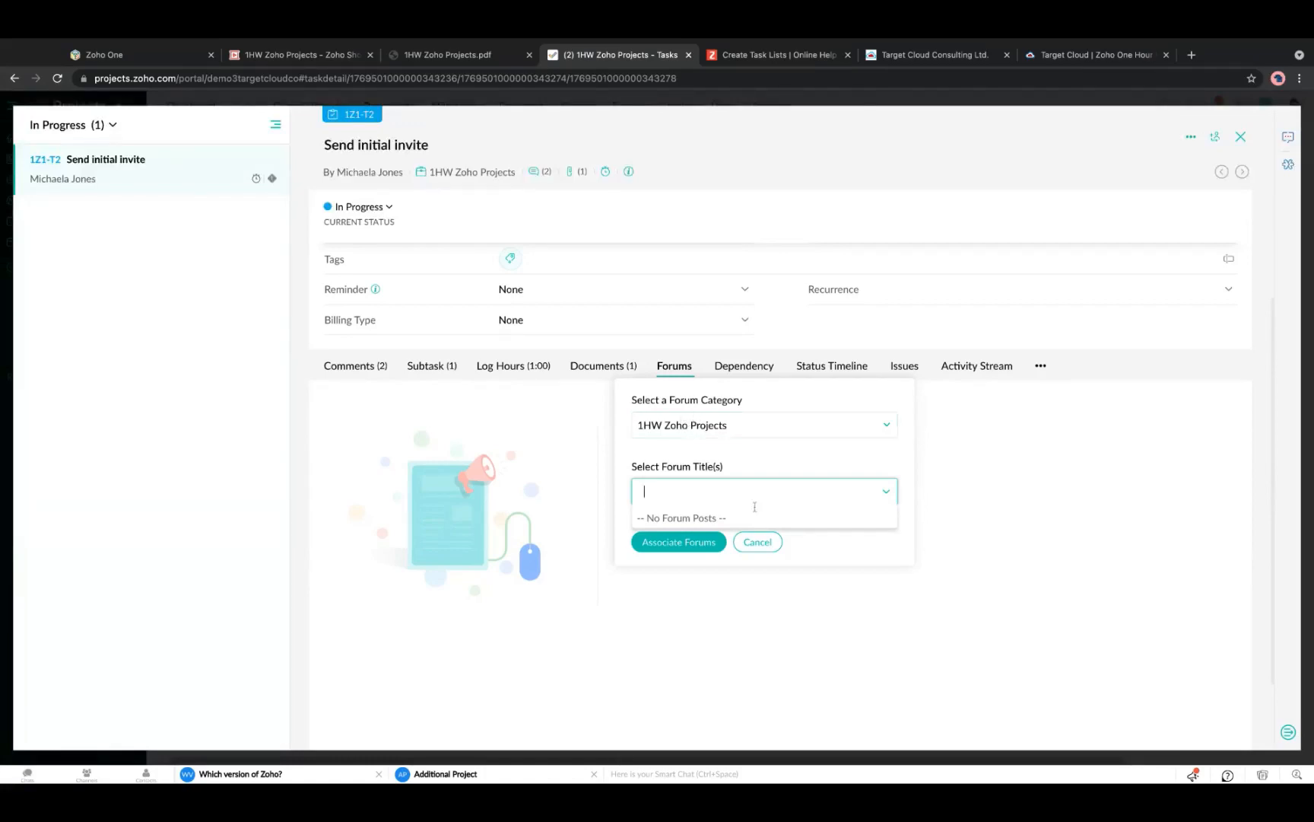
pyautogui.click(767, 540)
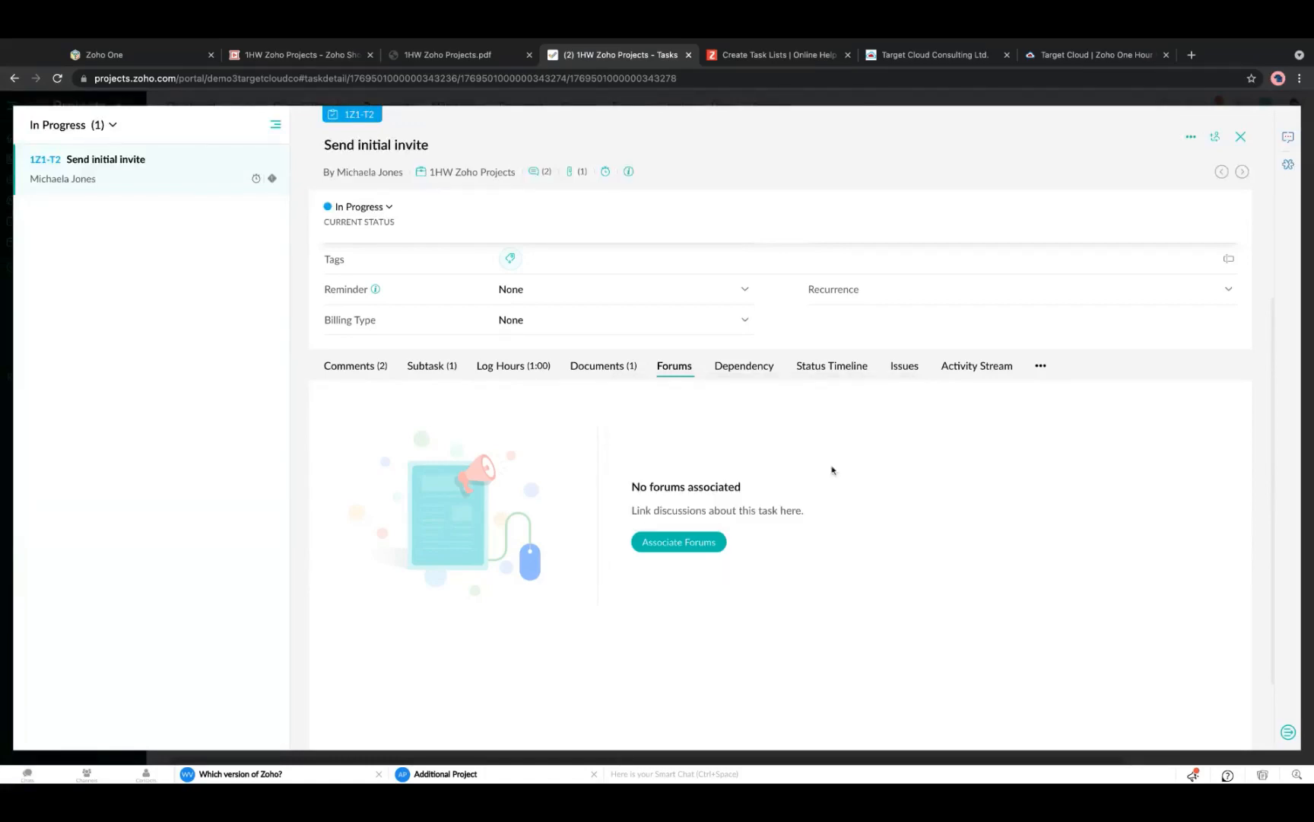
pyautogui.click(768, 372)
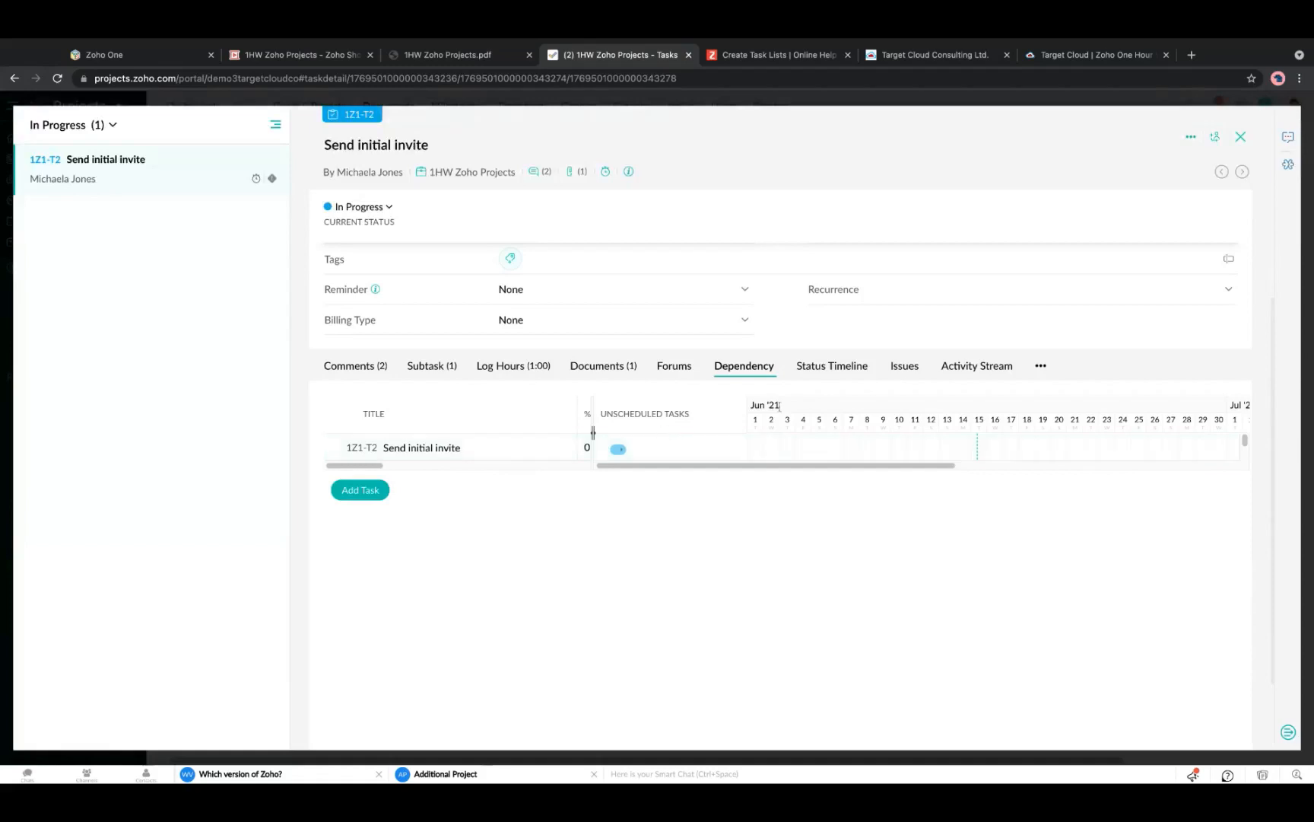
# Set the Send initial invite task's status to On Hold and view its status timeline.
pyautogui.click(827, 369)
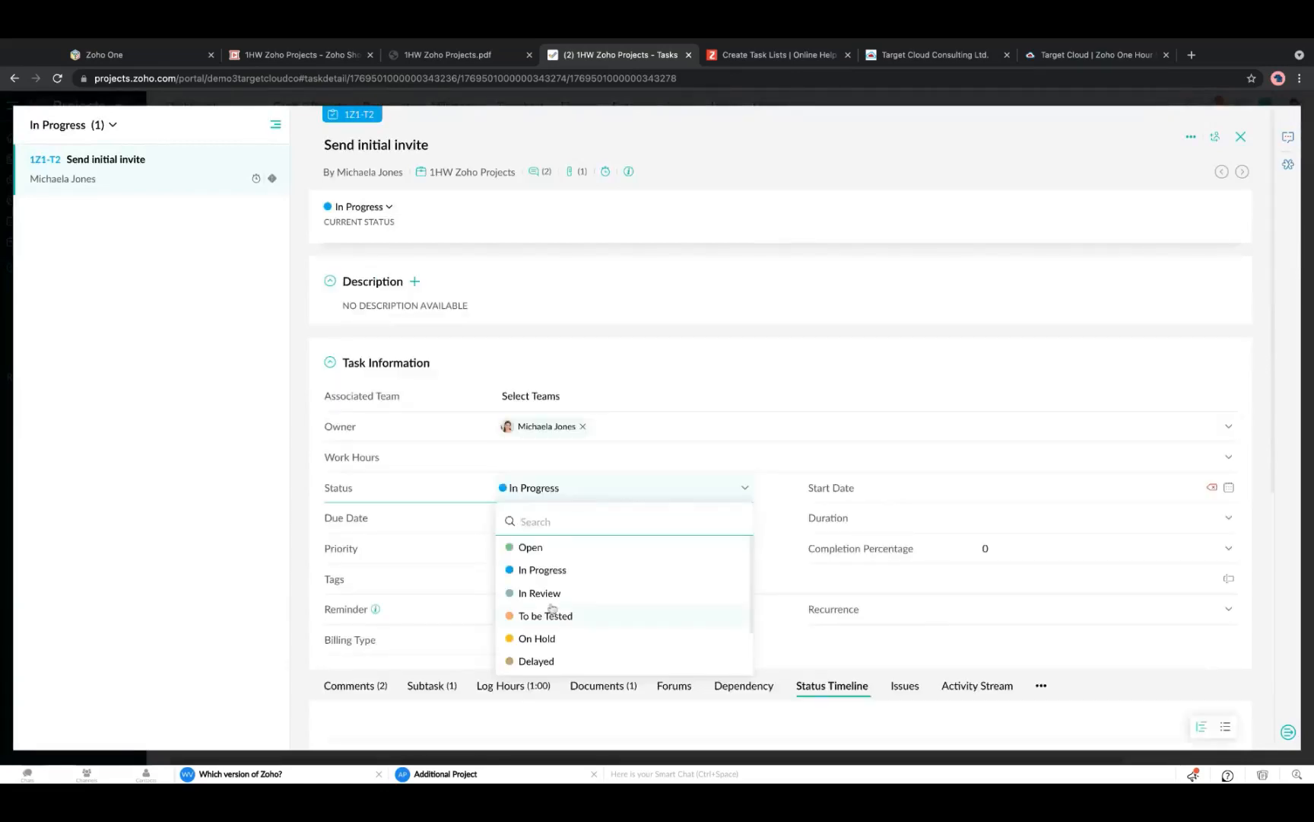
pyautogui.click(544, 639)
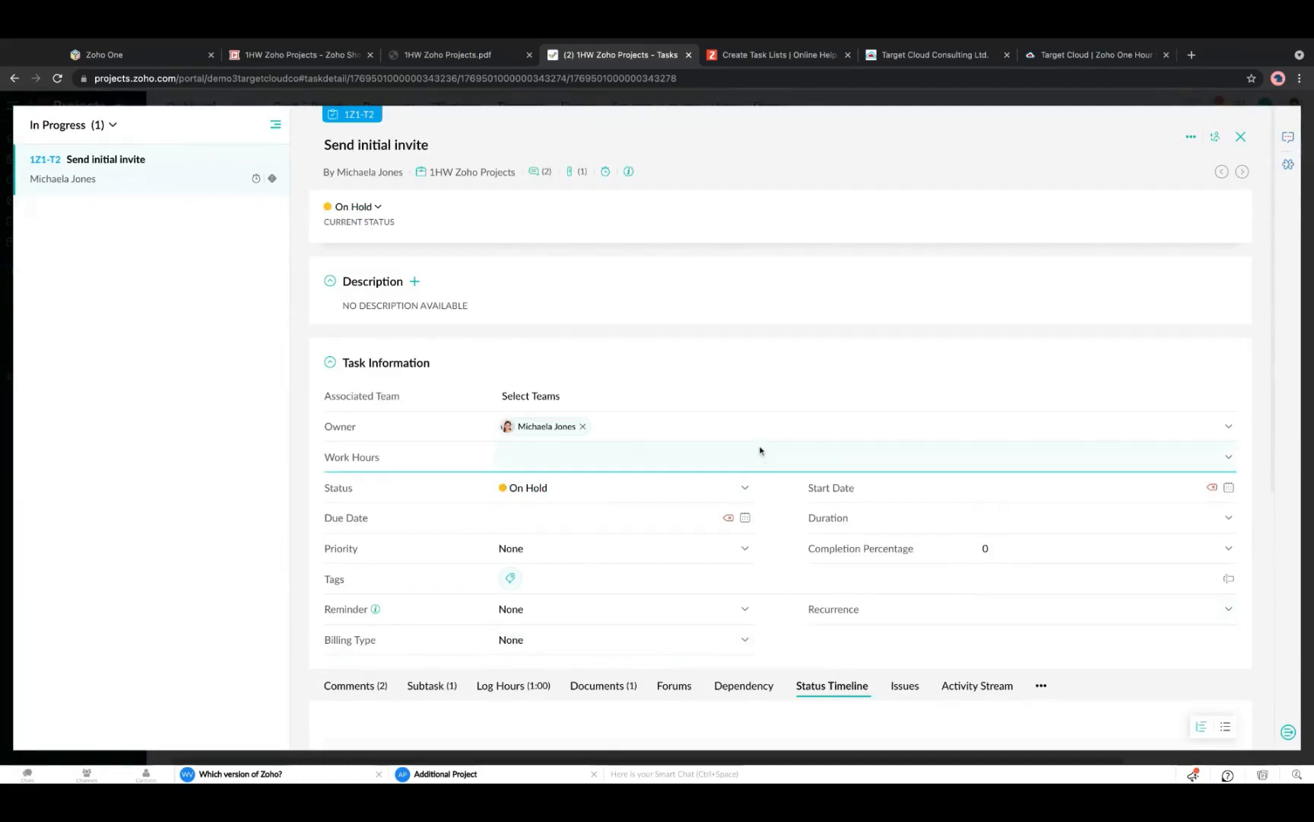
pyautogui.scroll(-3, 679, 419)
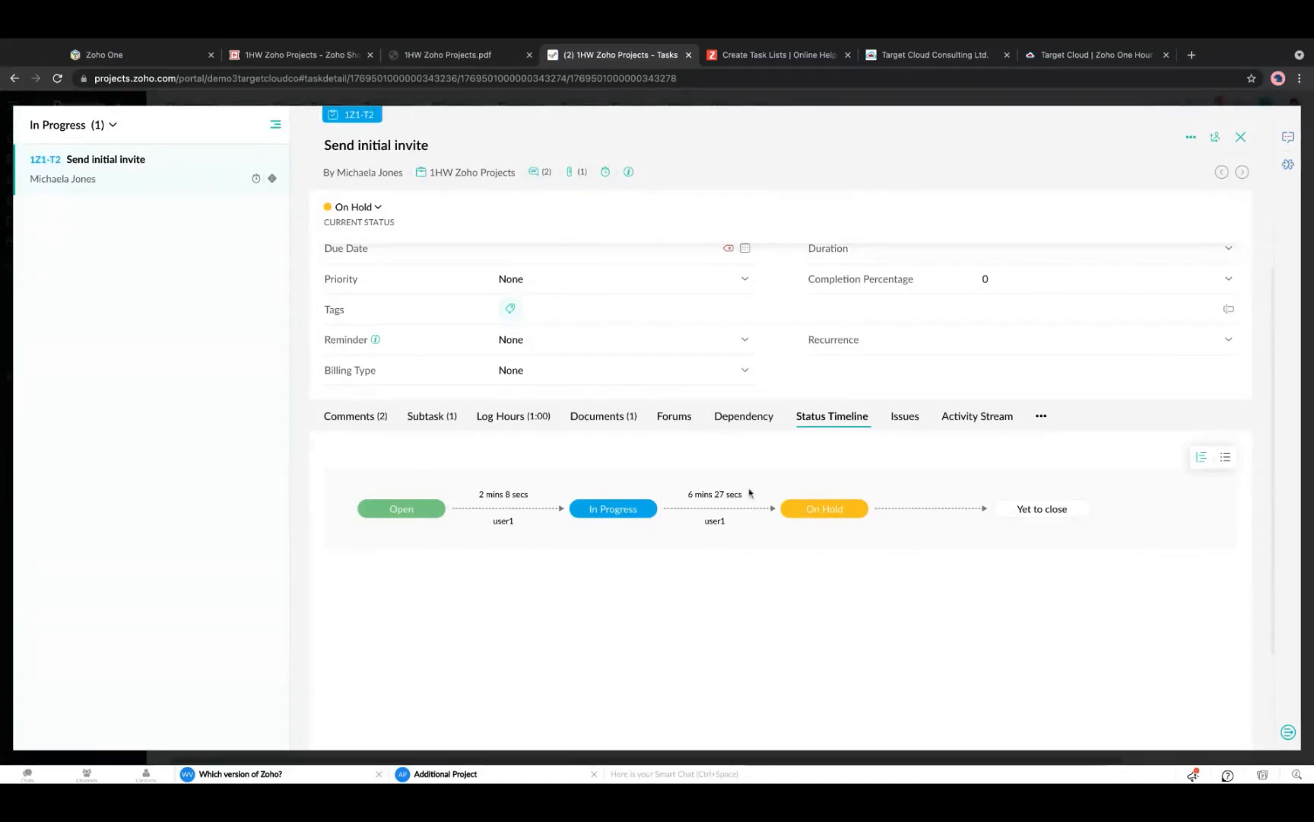
# Look through the task's associated issues and its activity stream.
pyautogui.click(899, 421)
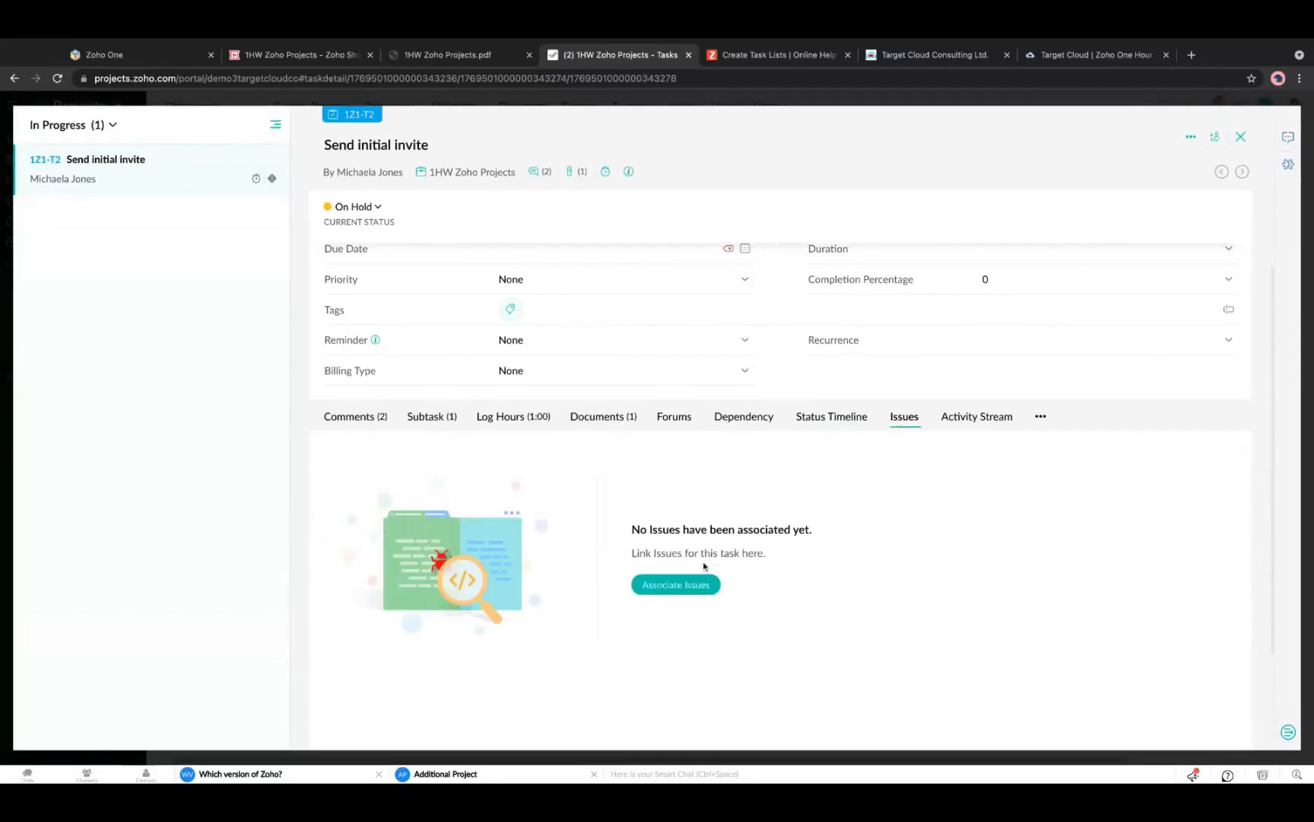
pyautogui.click(976, 417)
pyautogui.scroll(-3, 607, 567)
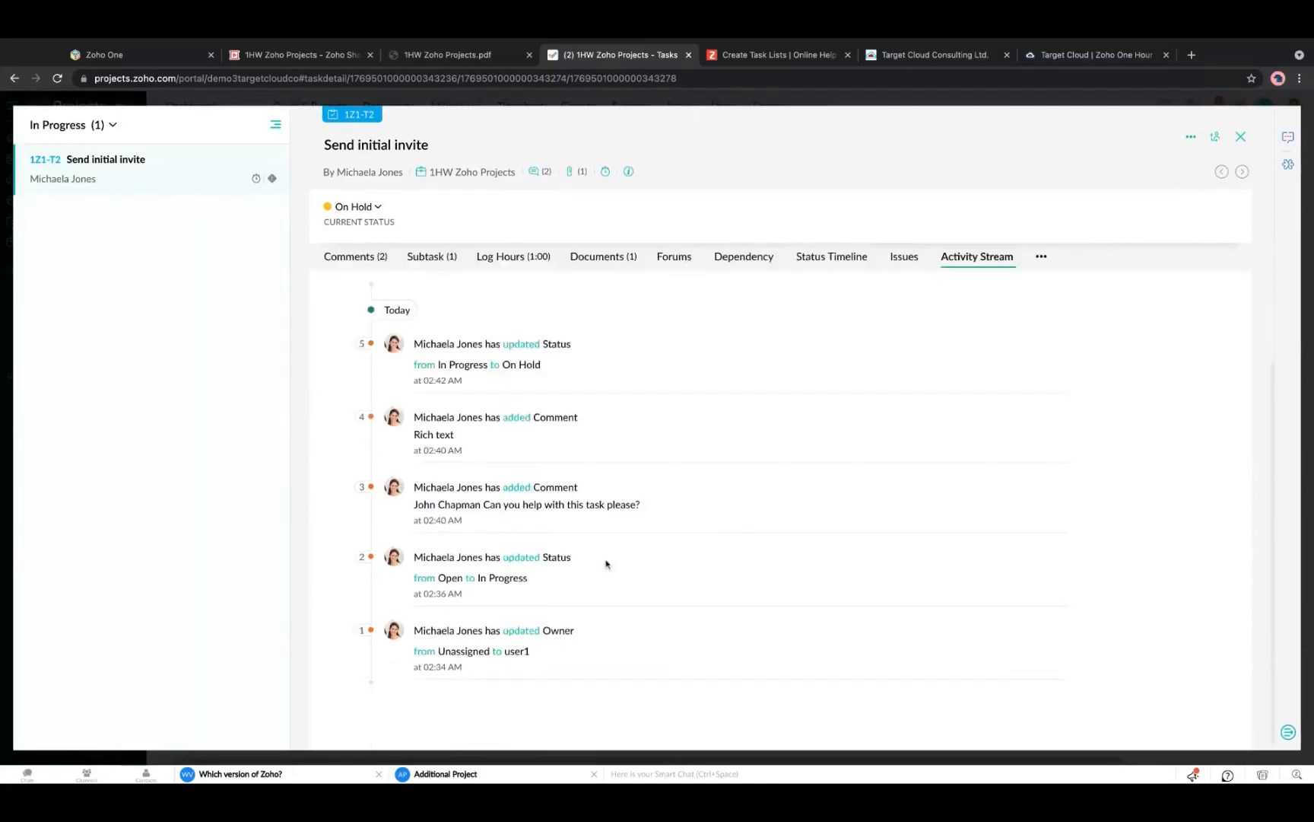
pyautogui.scroll(5, 607, 564)
pyautogui.scroll(-4, 606, 564)
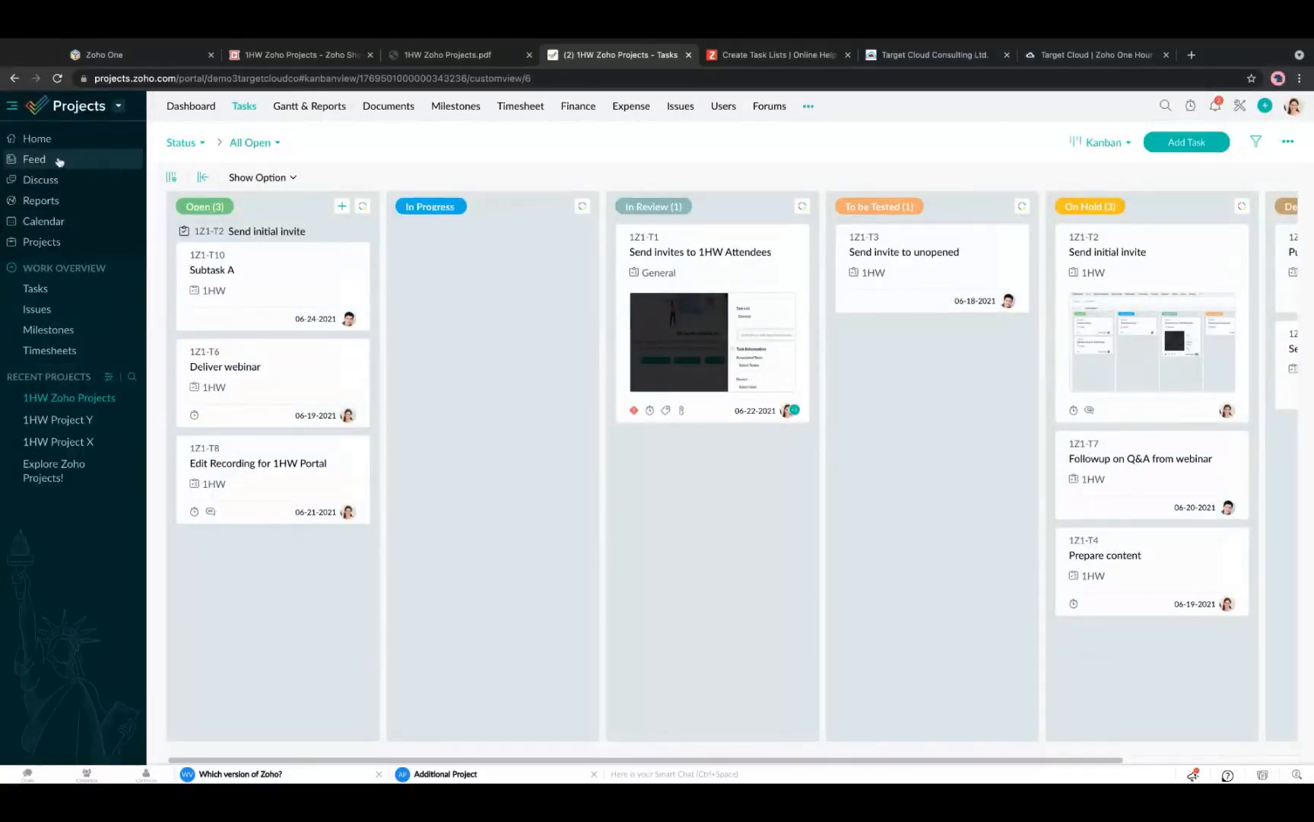
# Open the Gantt Chart report covering the portal's projects and switch its view to All Tasks.
pyautogui.click(52, 200)
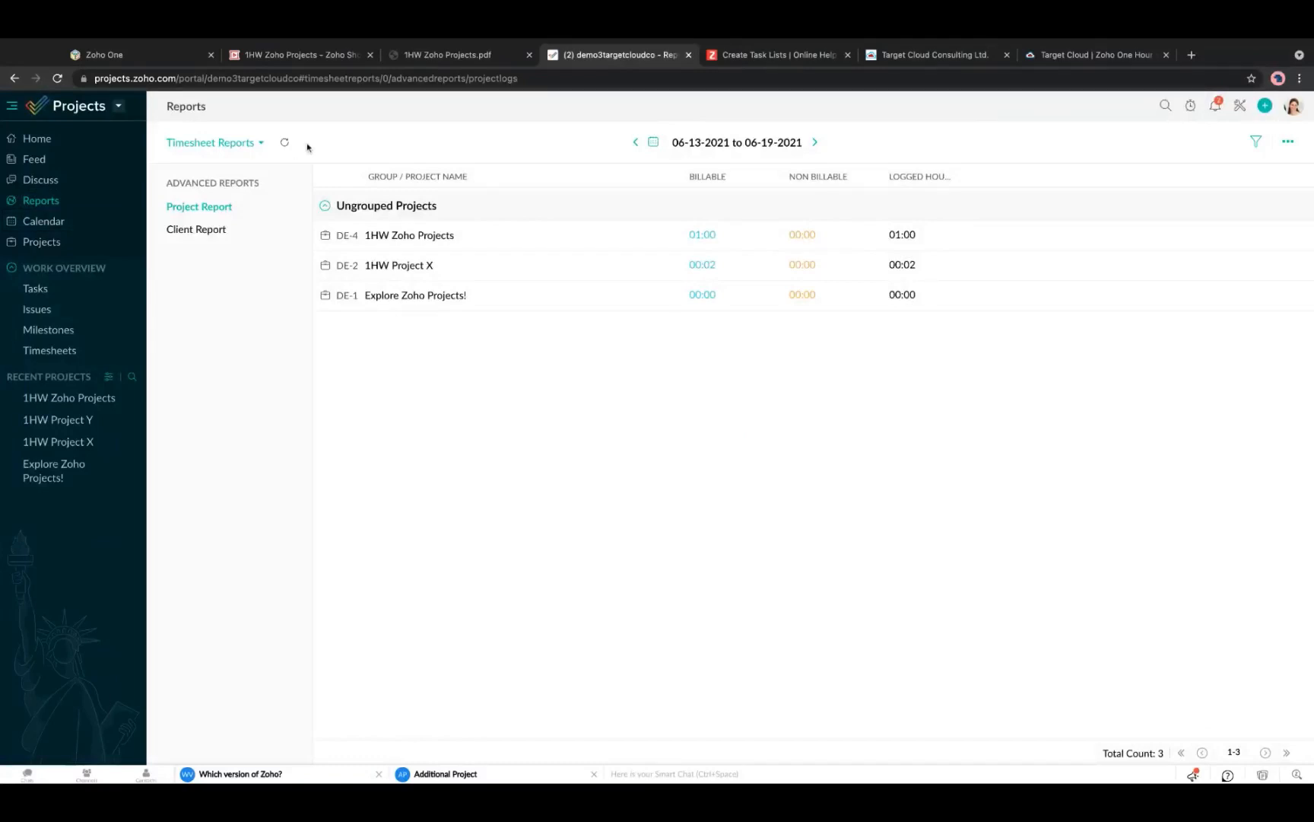
pyautogui.click(262, 144)
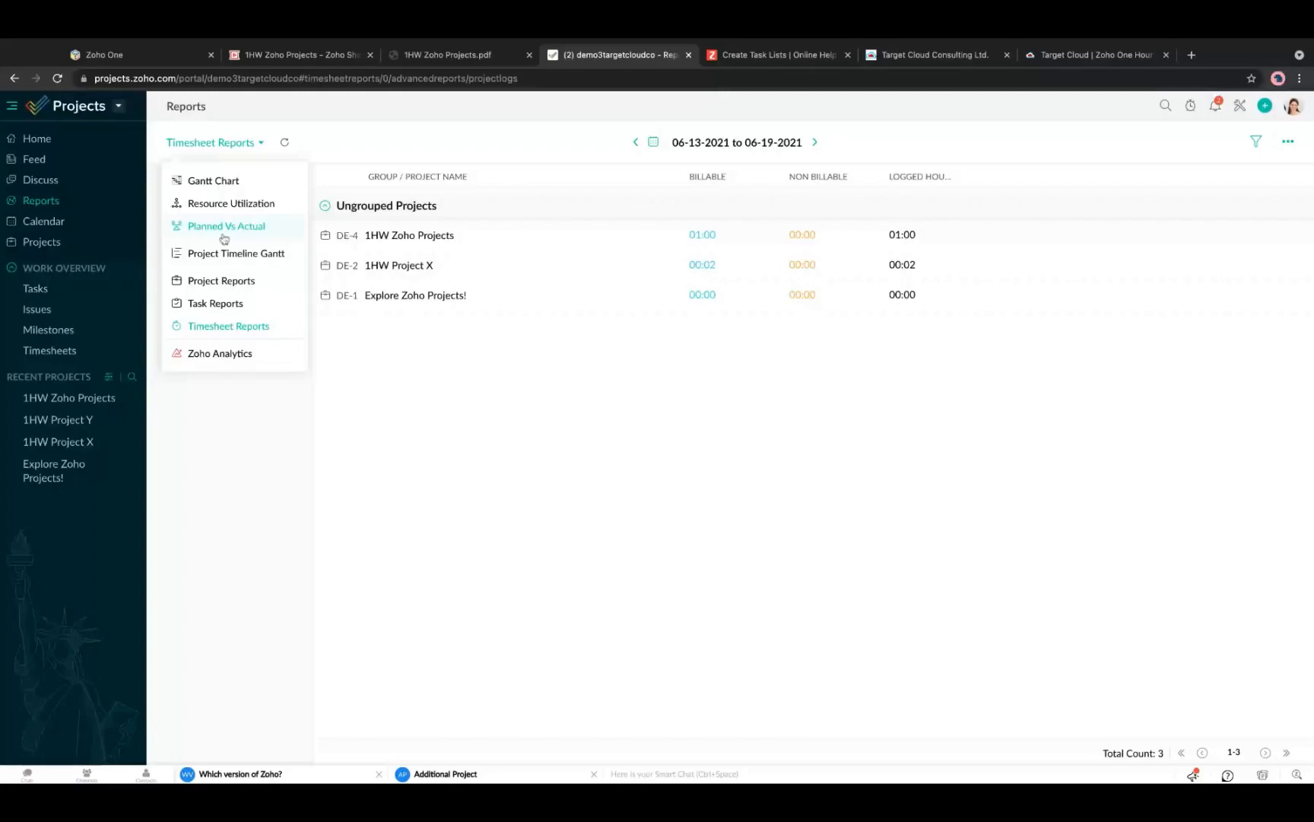
pyautogui.click(223, 237)
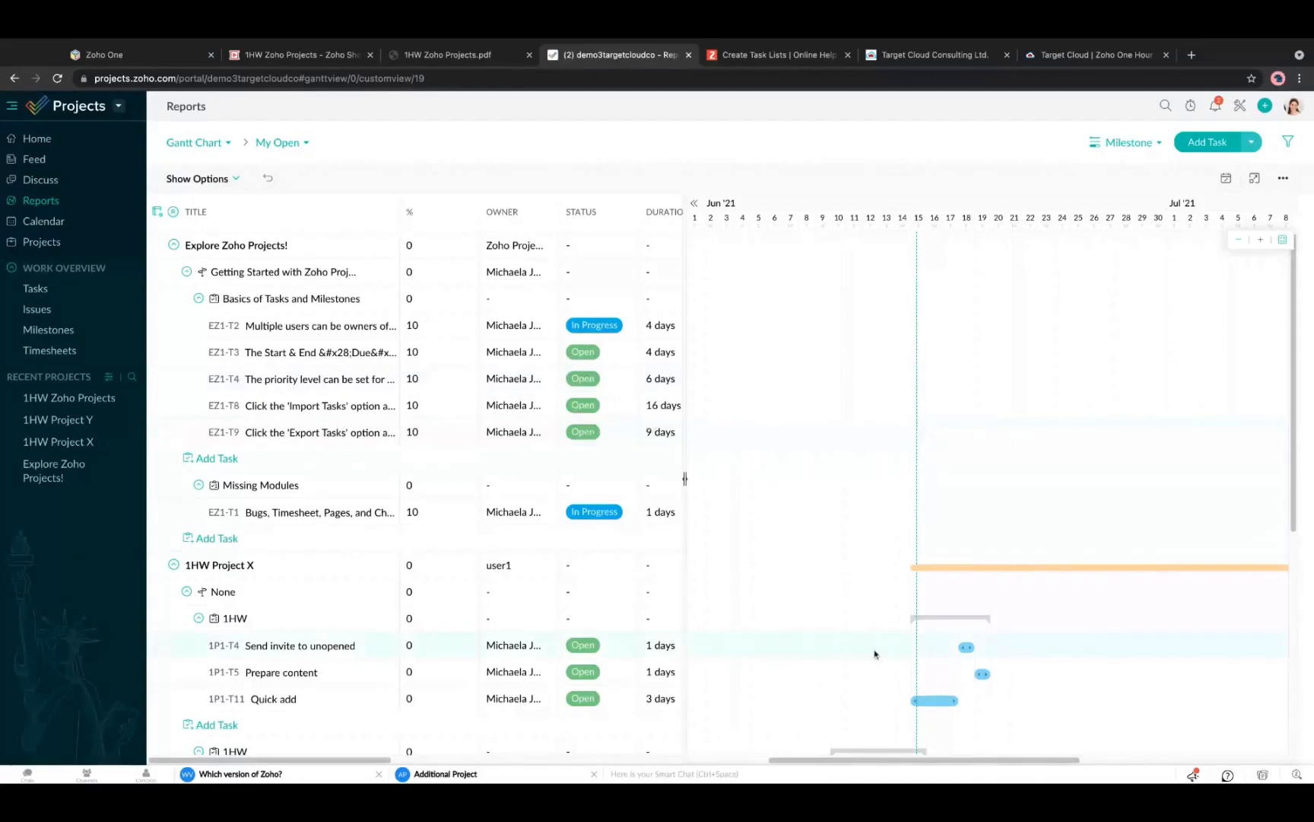
pyautogui.scroll(-2, 574, 586)
pyautogui.scroll(2, 575, 586)
pyautogui.click(281, 143)
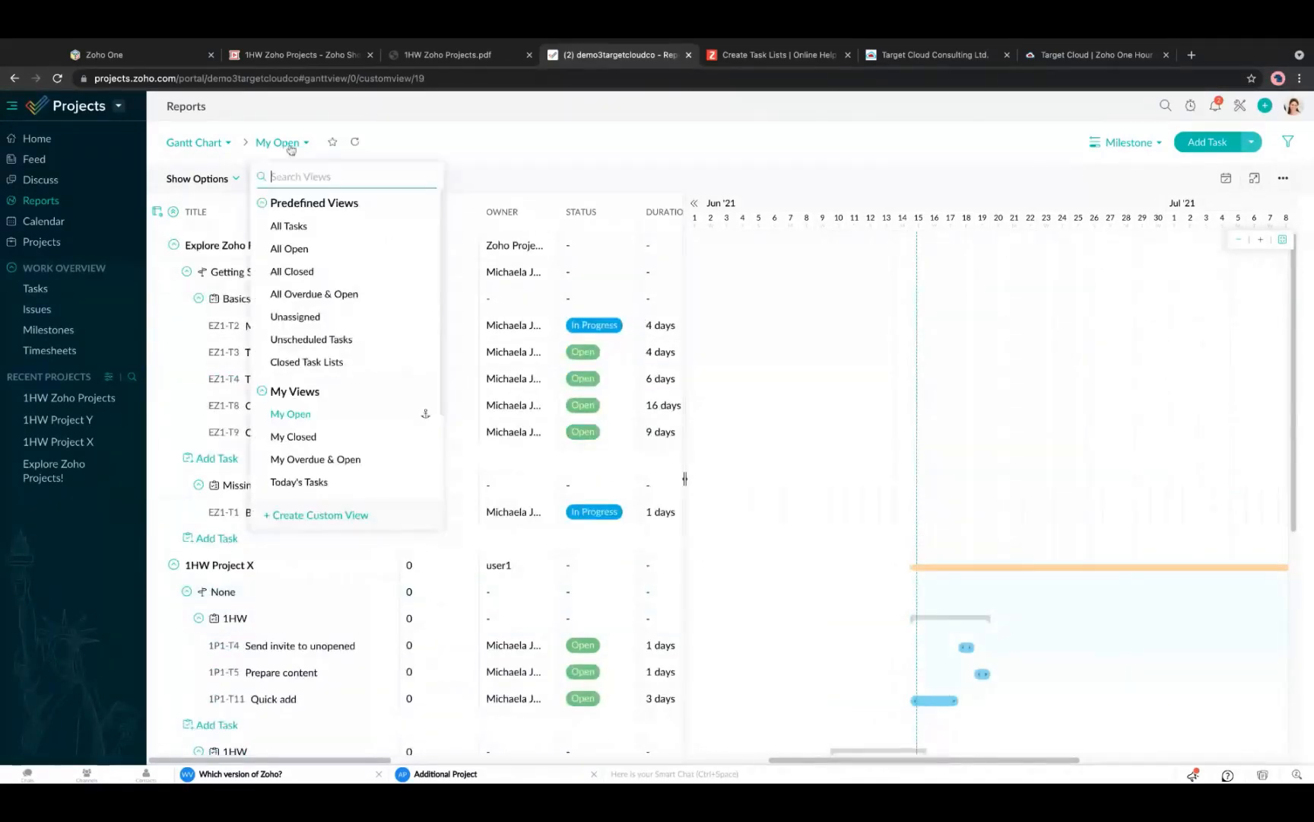
pyautogui.click(289, 226)
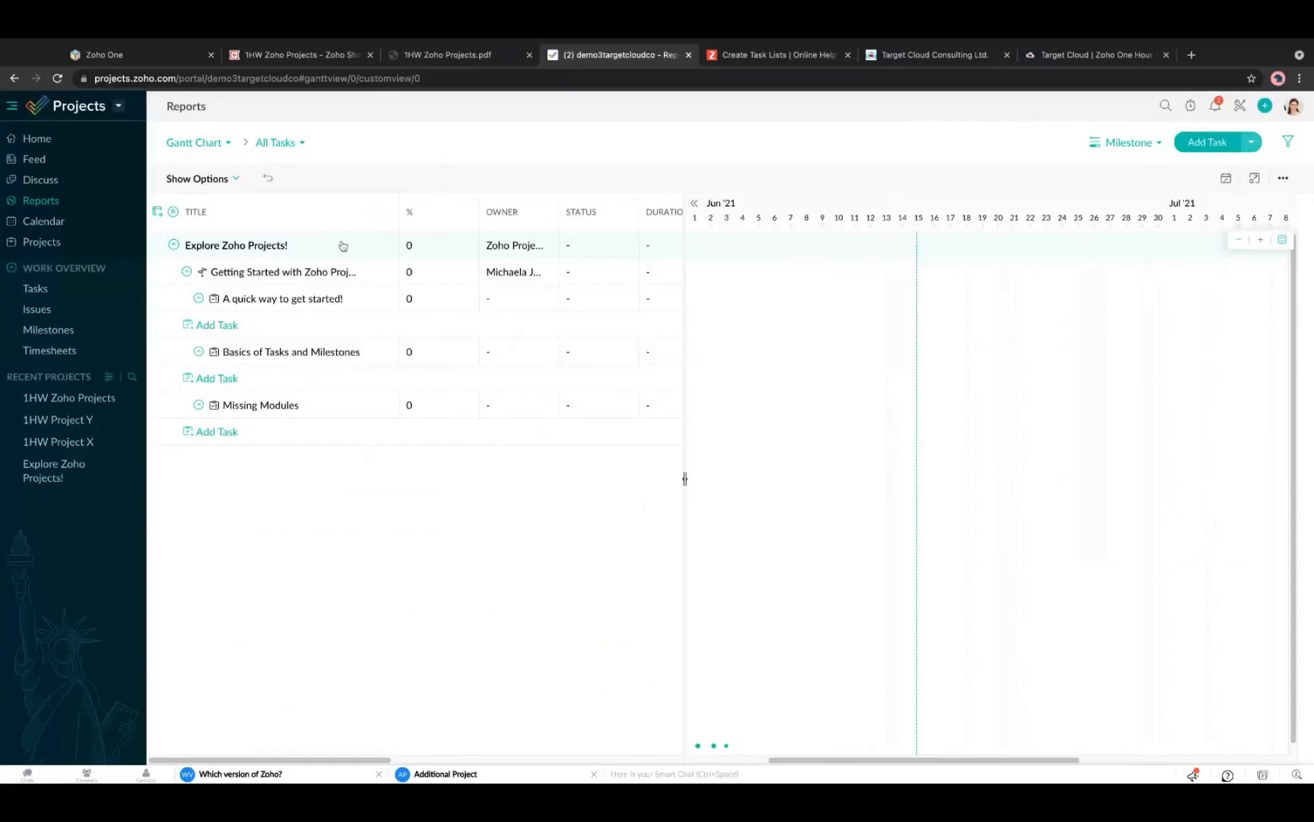
# Examine the tasks and timelines of 1HW Project X and 1HW Zoho Projects in the Gantt chart.
pyautogui.click(285, 146)
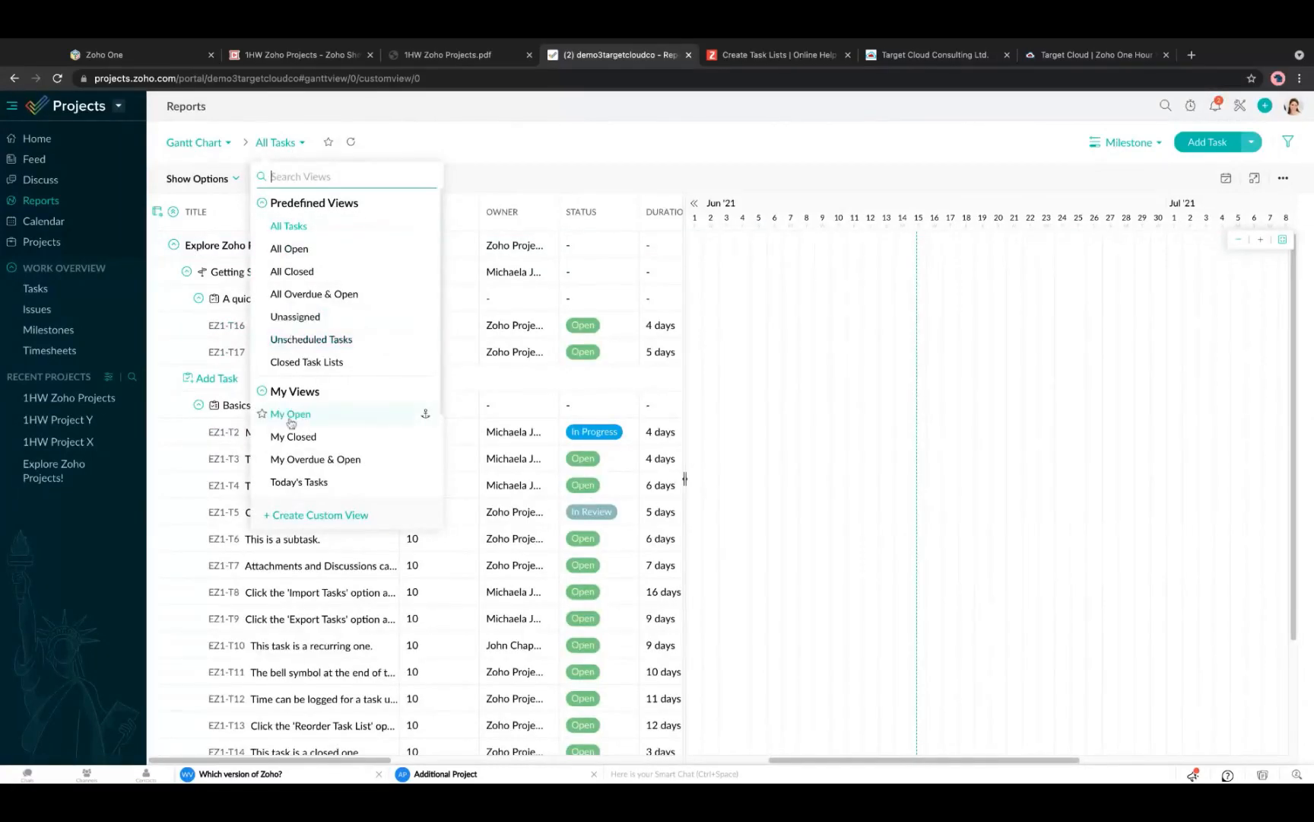
pyautogui.click(291, 156)
pyautogui.scroll(-5, 800, 503)
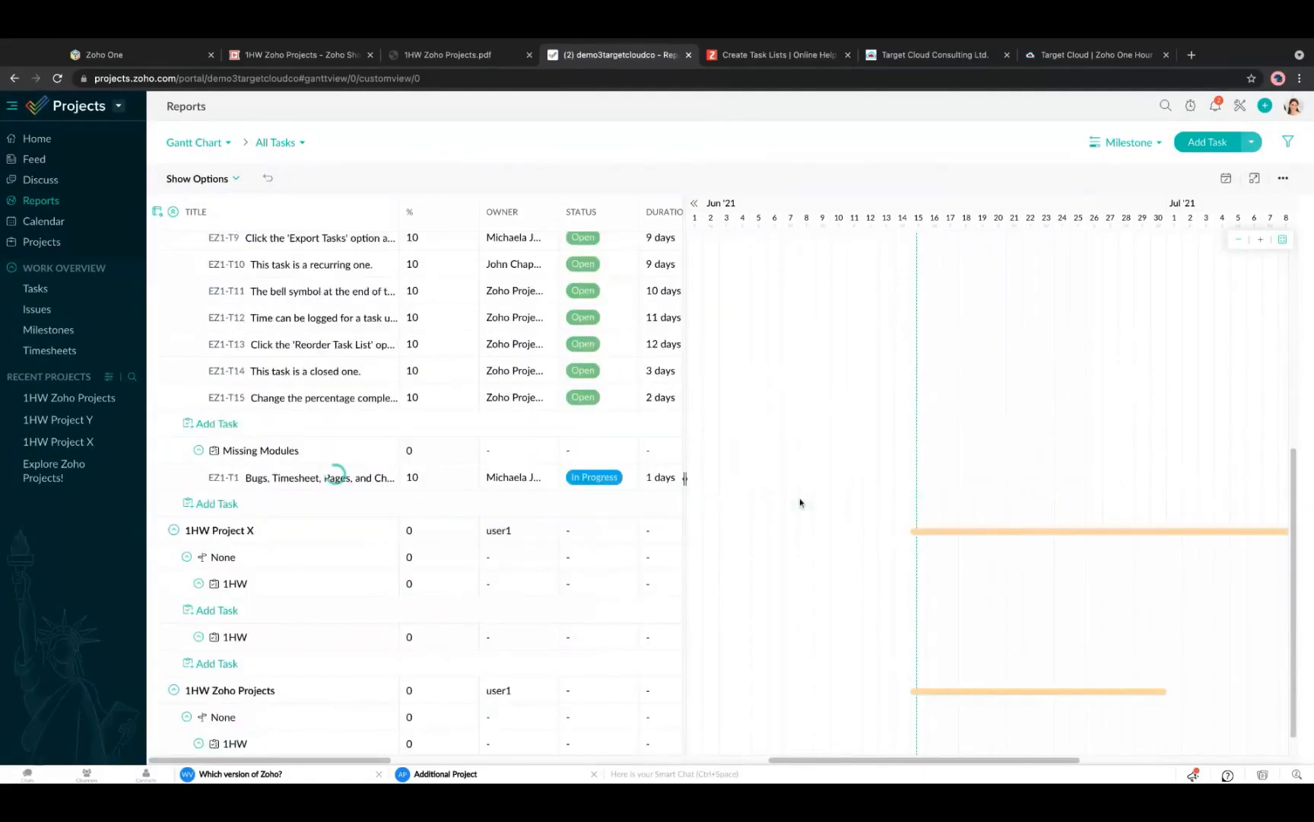
pyautogui.scroll(-4, 800, 502)
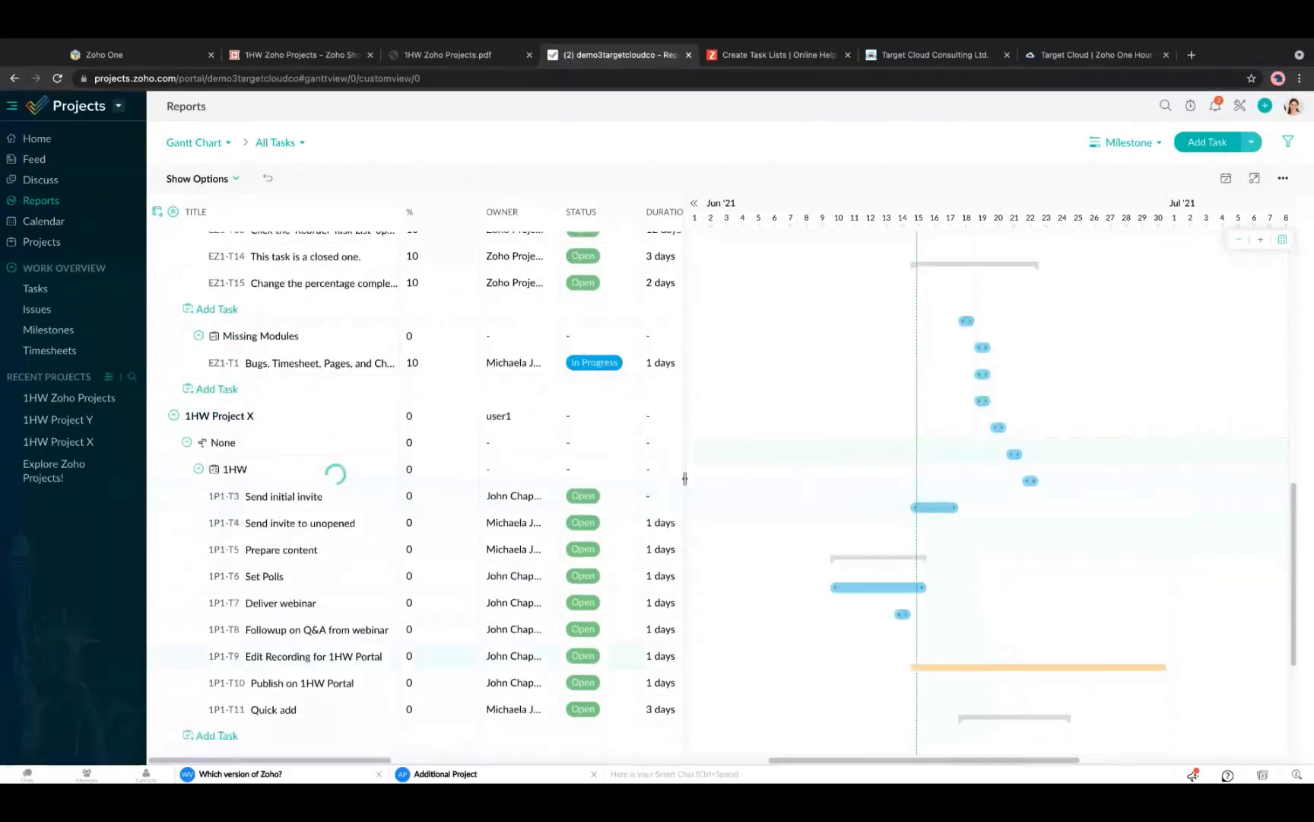
pyautogui.scroll(-3, 336, 474)
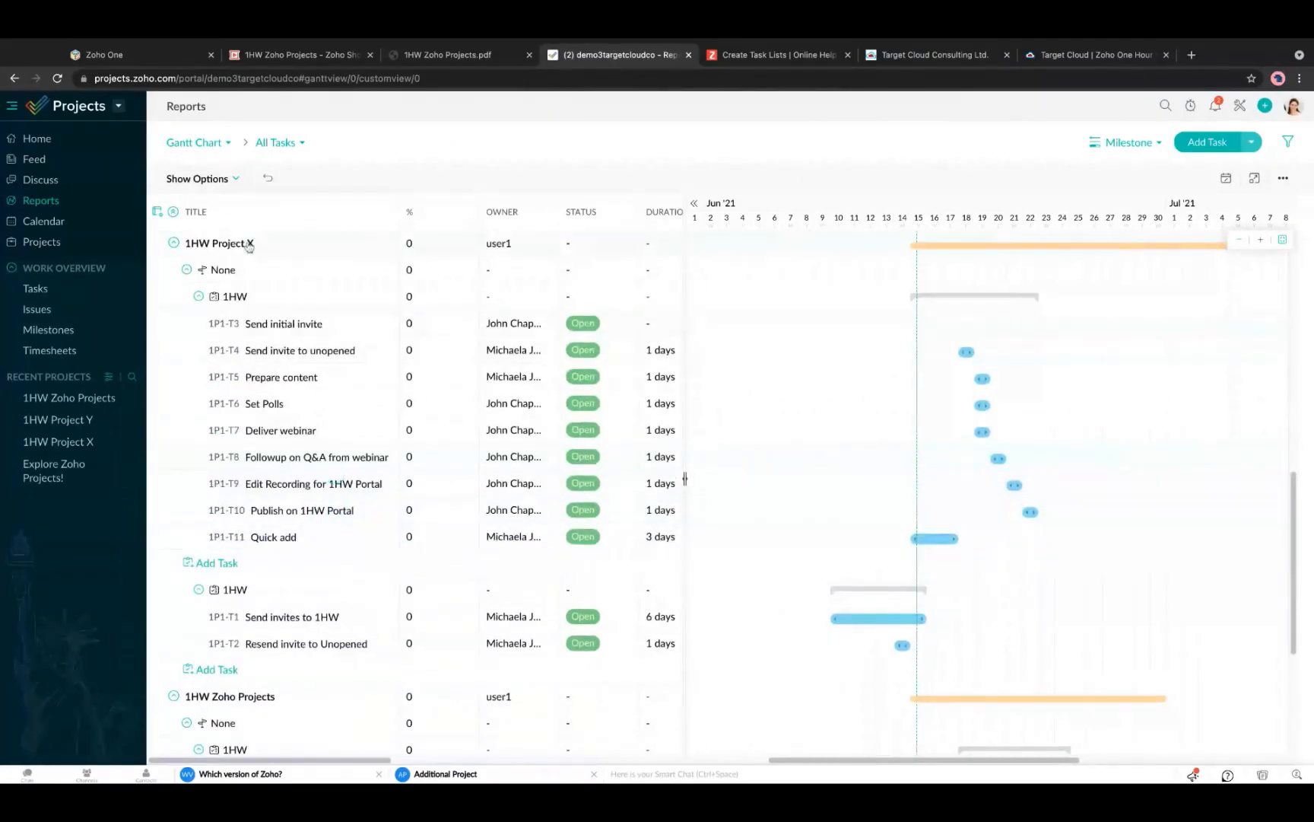
pyautogui.scroll(-4, 258, 502)
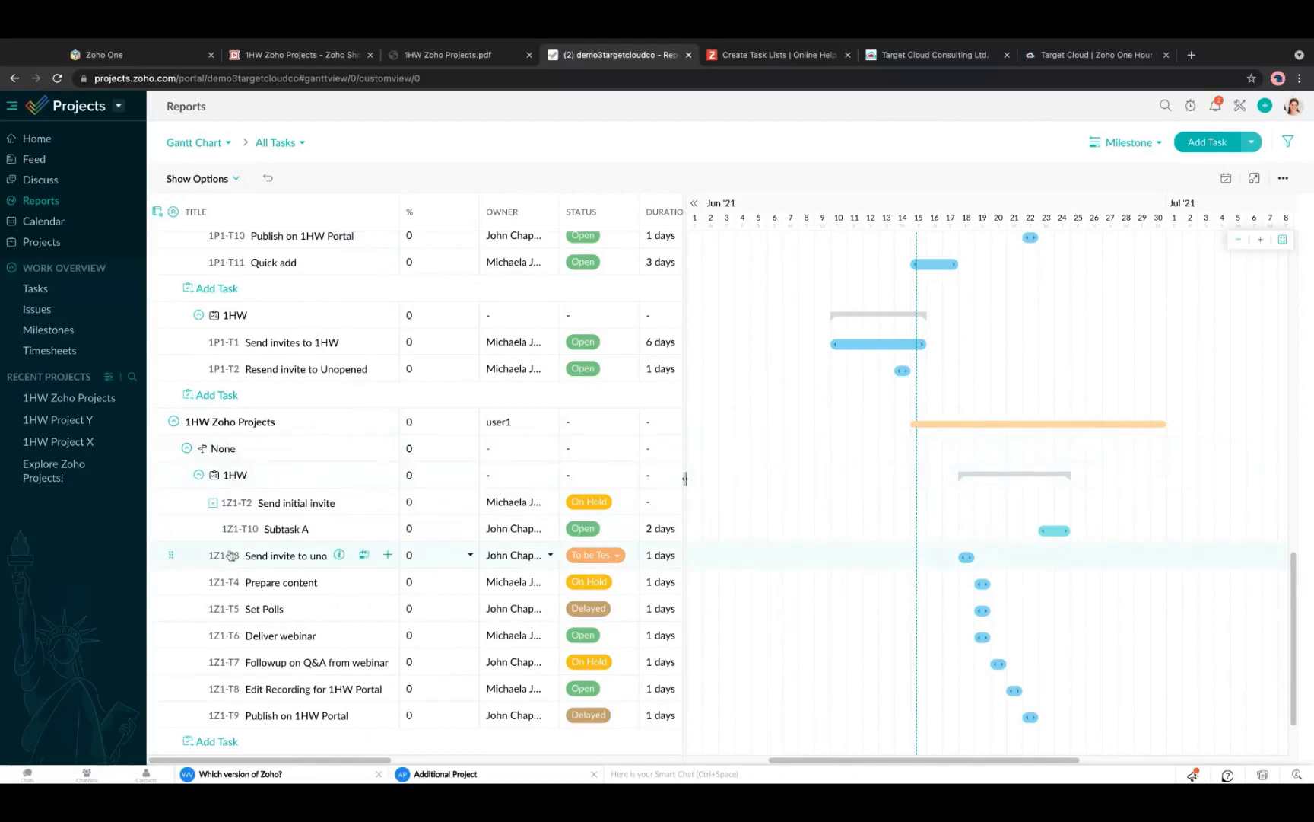
pyautogui.scroll(-2, 248, 388)
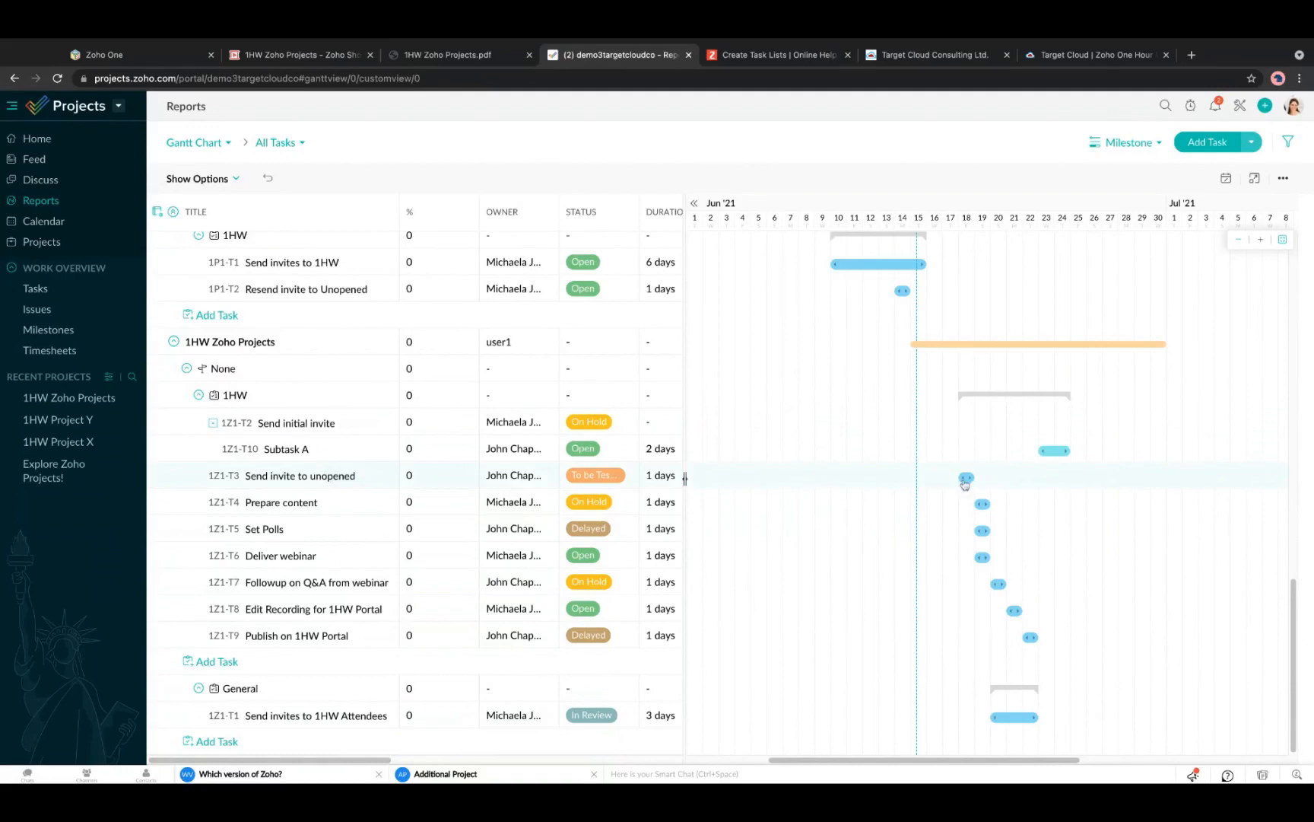
# Set 1P1-T3 Send initial invite from 1HW Project X as a predecessor of the Send invite to unopened task.
pyautogui.moveTo(964, 484)
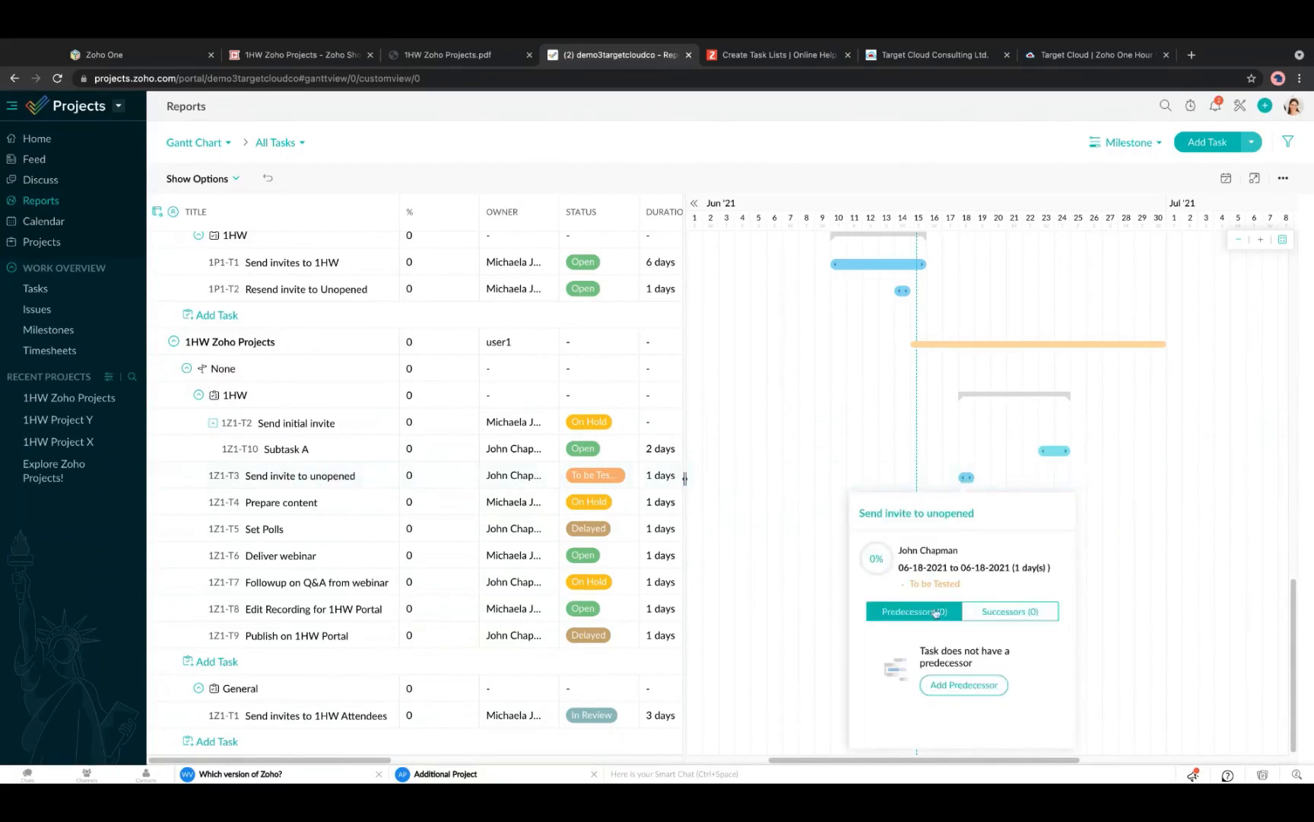
pyautogui.click(963, 685)
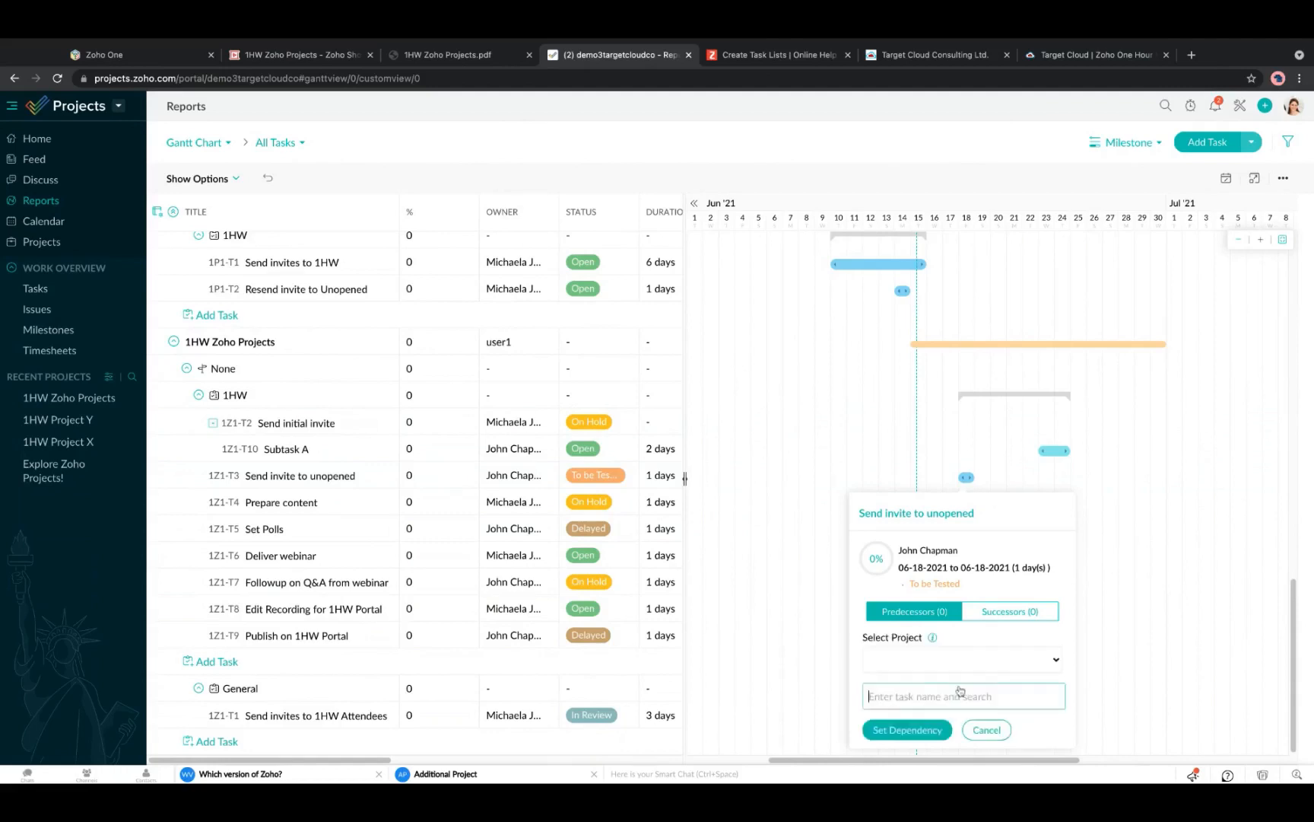
pyautogui.click(961, 690)
pyautogui.write('send')
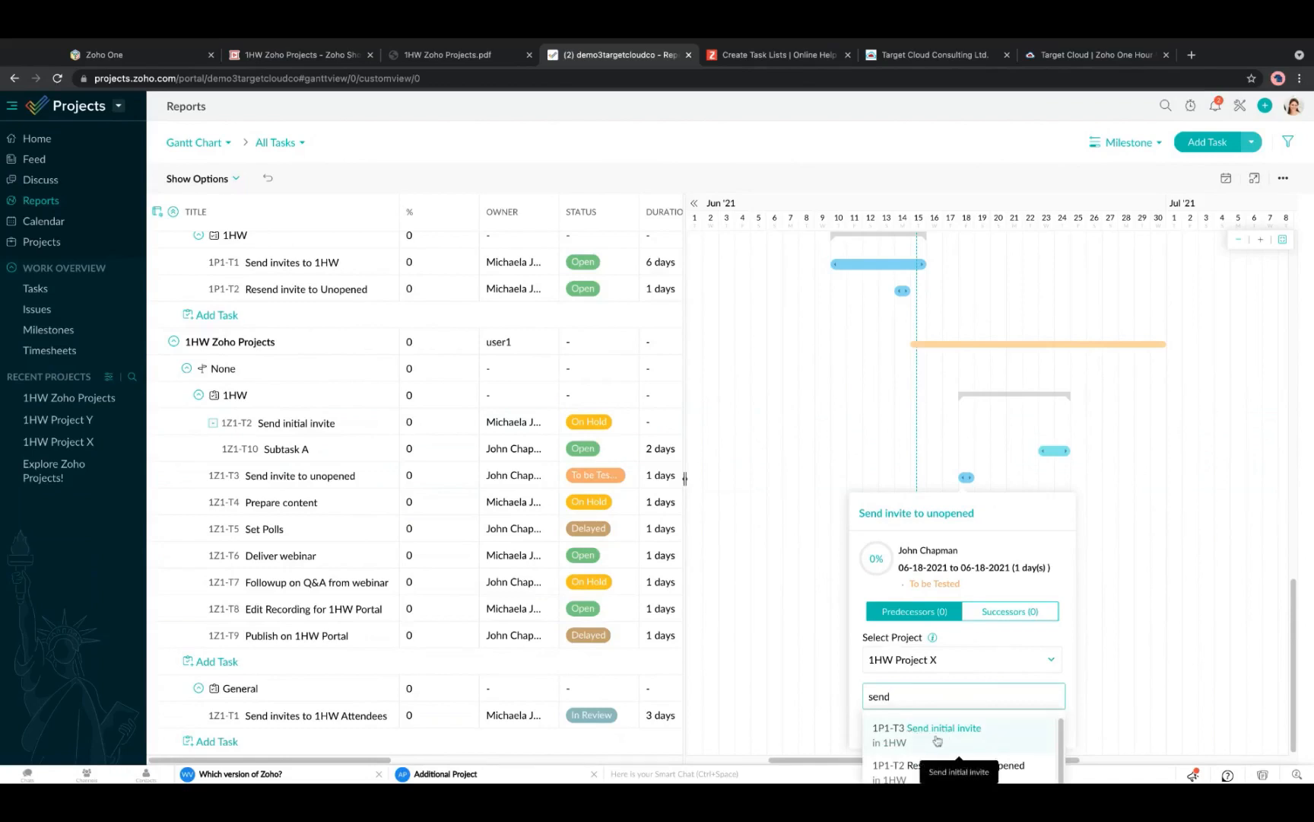
pyautogui.click(937, 740)
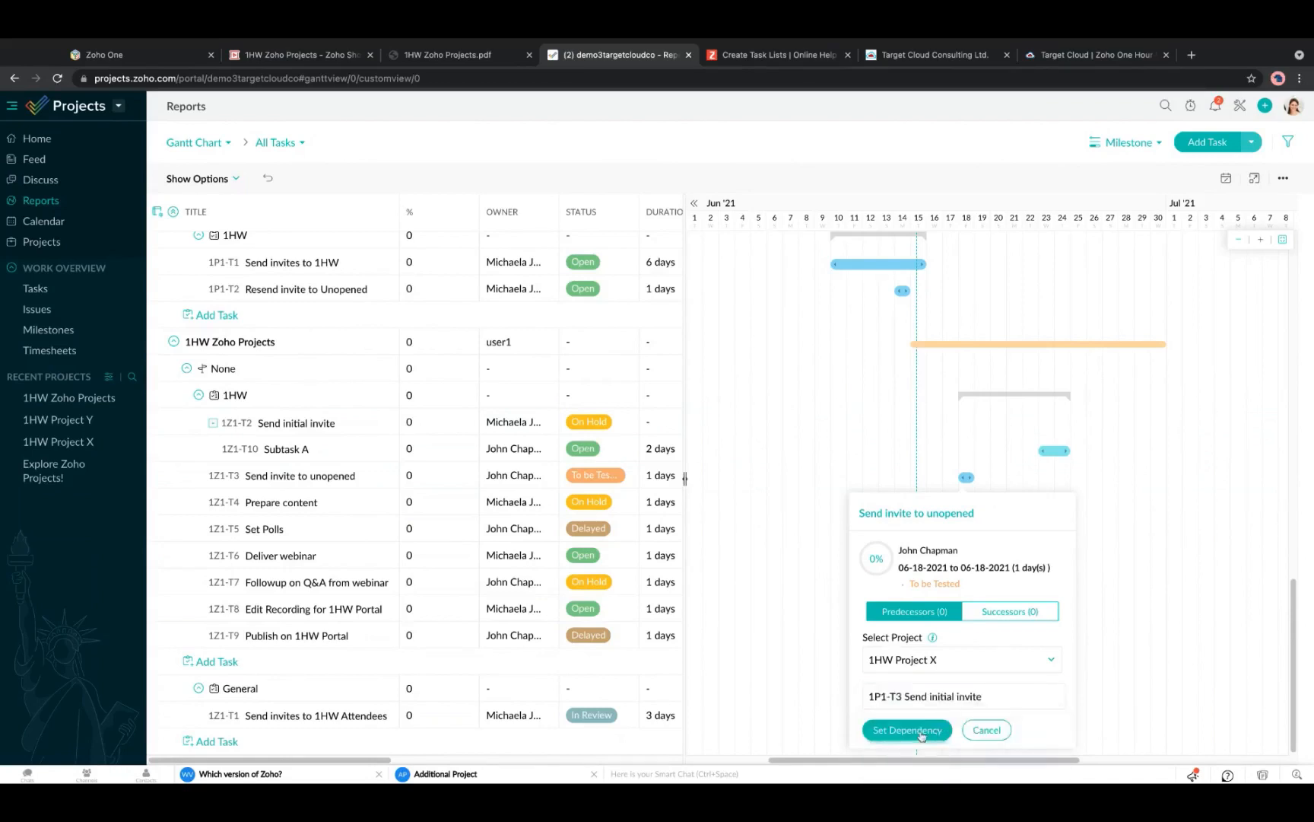
pyautogui.click(907, 729)
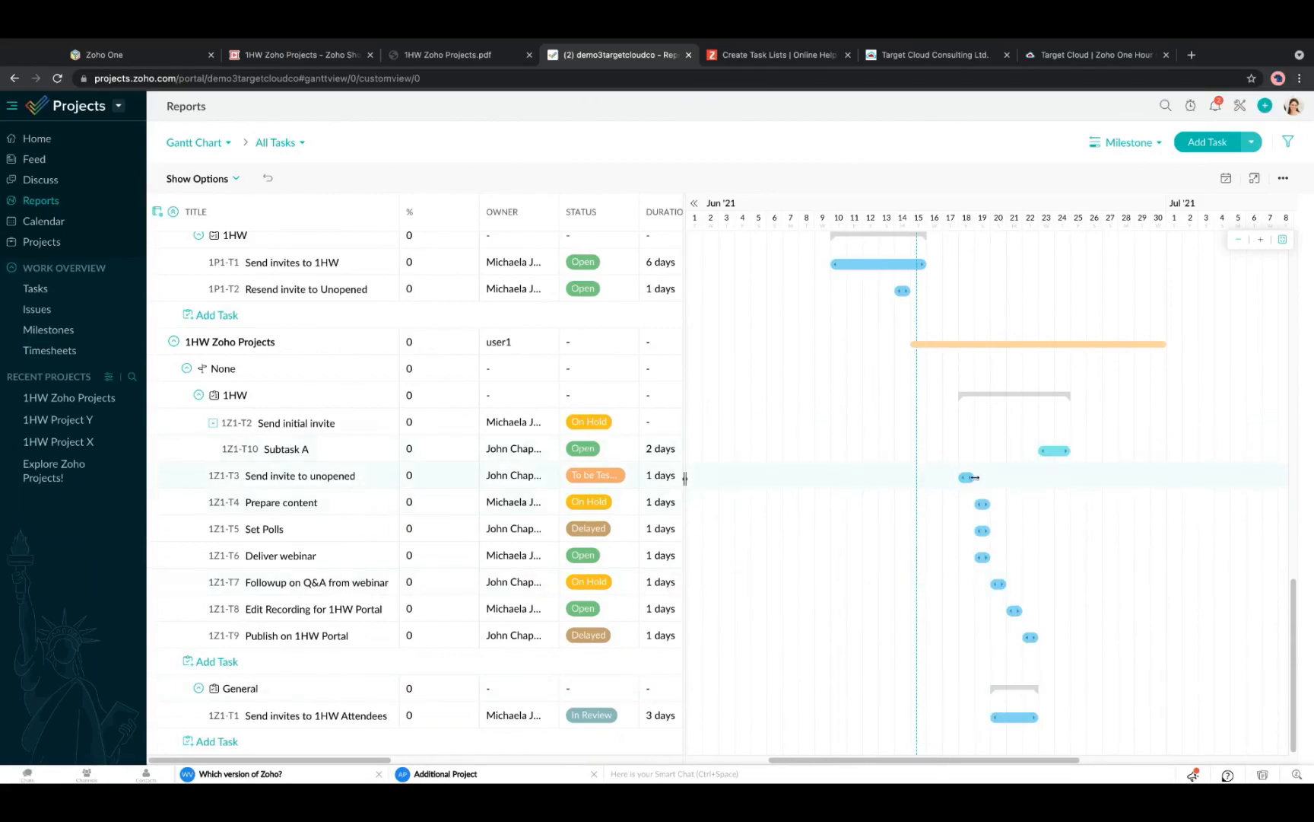
# Extend Send invite to unopened to 3 days and Subtask A to 6 days on the Gantt timeline.
pyautogui.moveTo(974, 477); pyautogui.dragTo(1005, 477)
pyautogui.moveTo(1070, 450); pyautogui.dragTo(1133, 451)
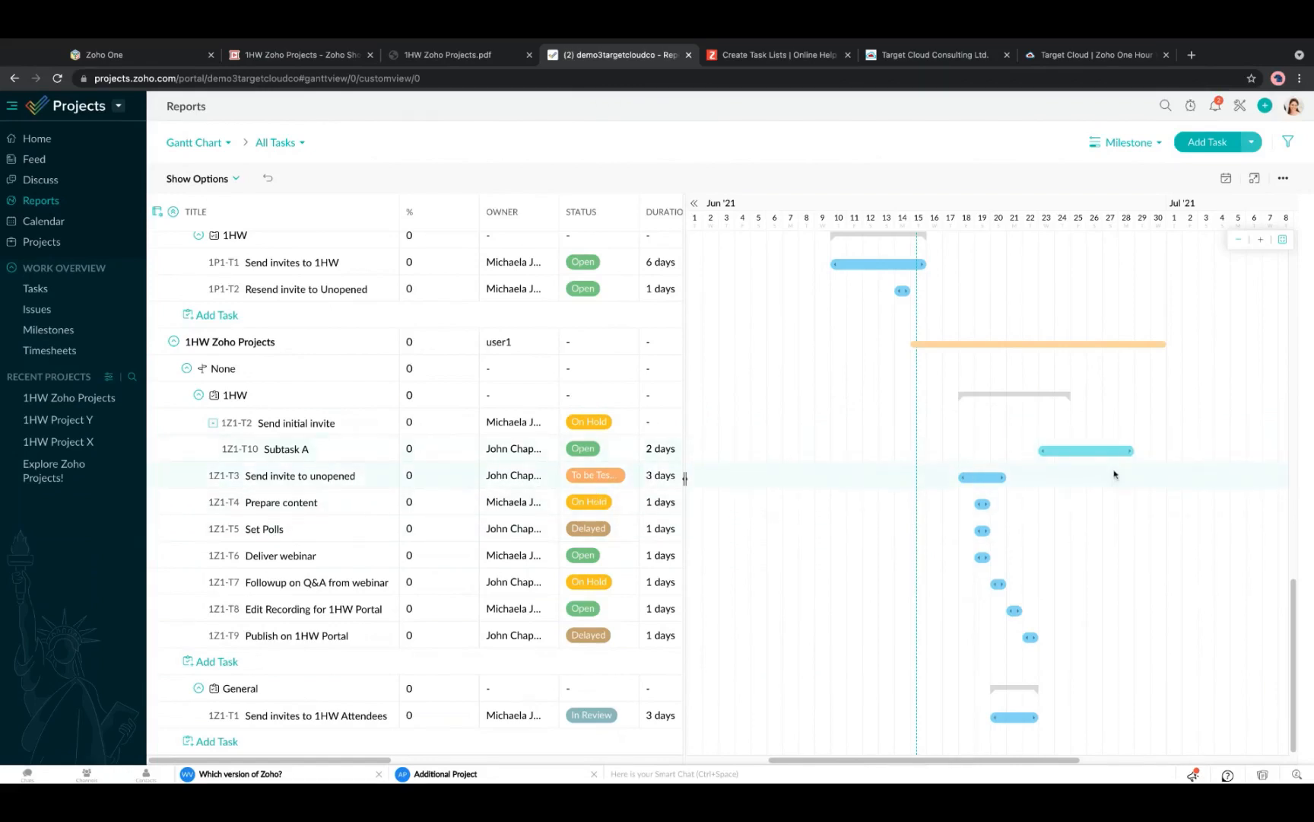
# Remove the 1HW Project X predecessor from the Send invite to unopened task.
pyautogui.click(964, 480)
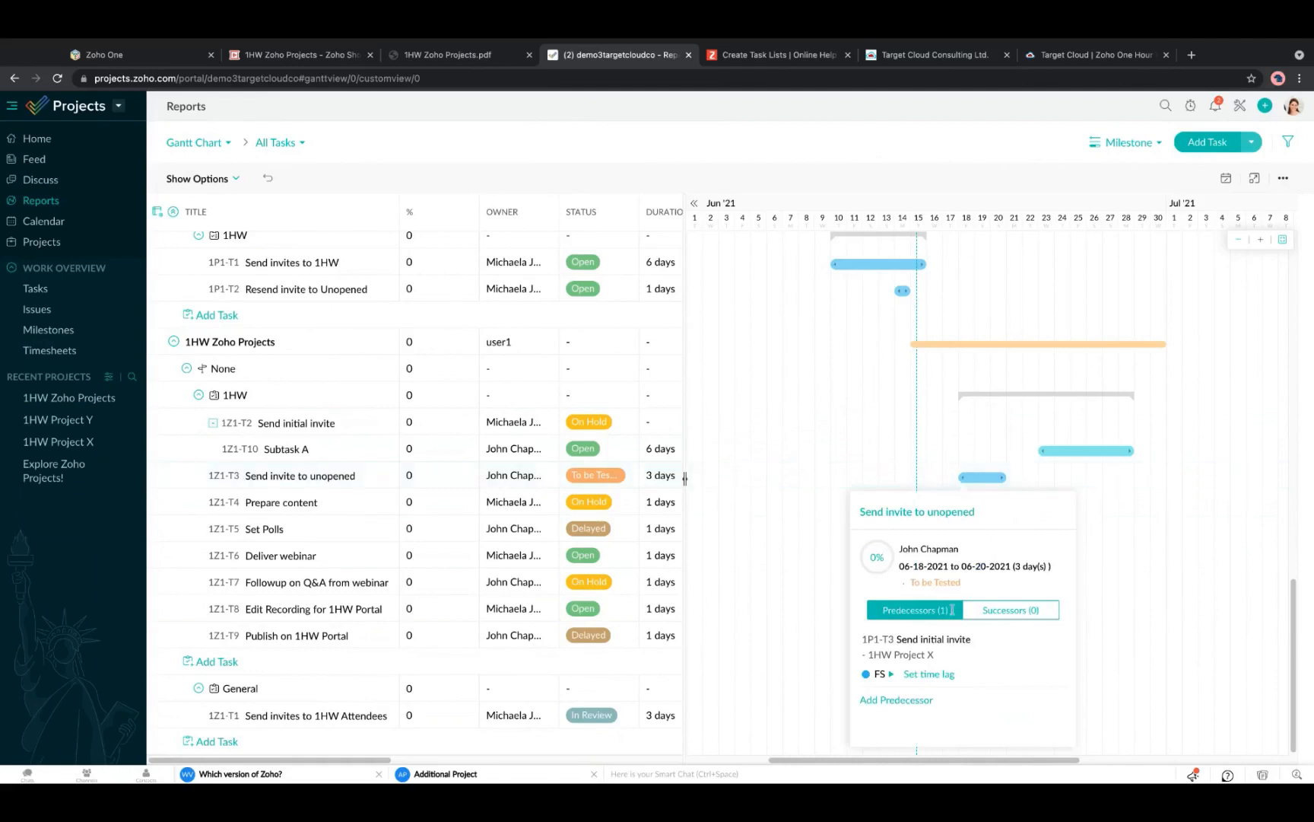
pyautogui.click(1048, 675)
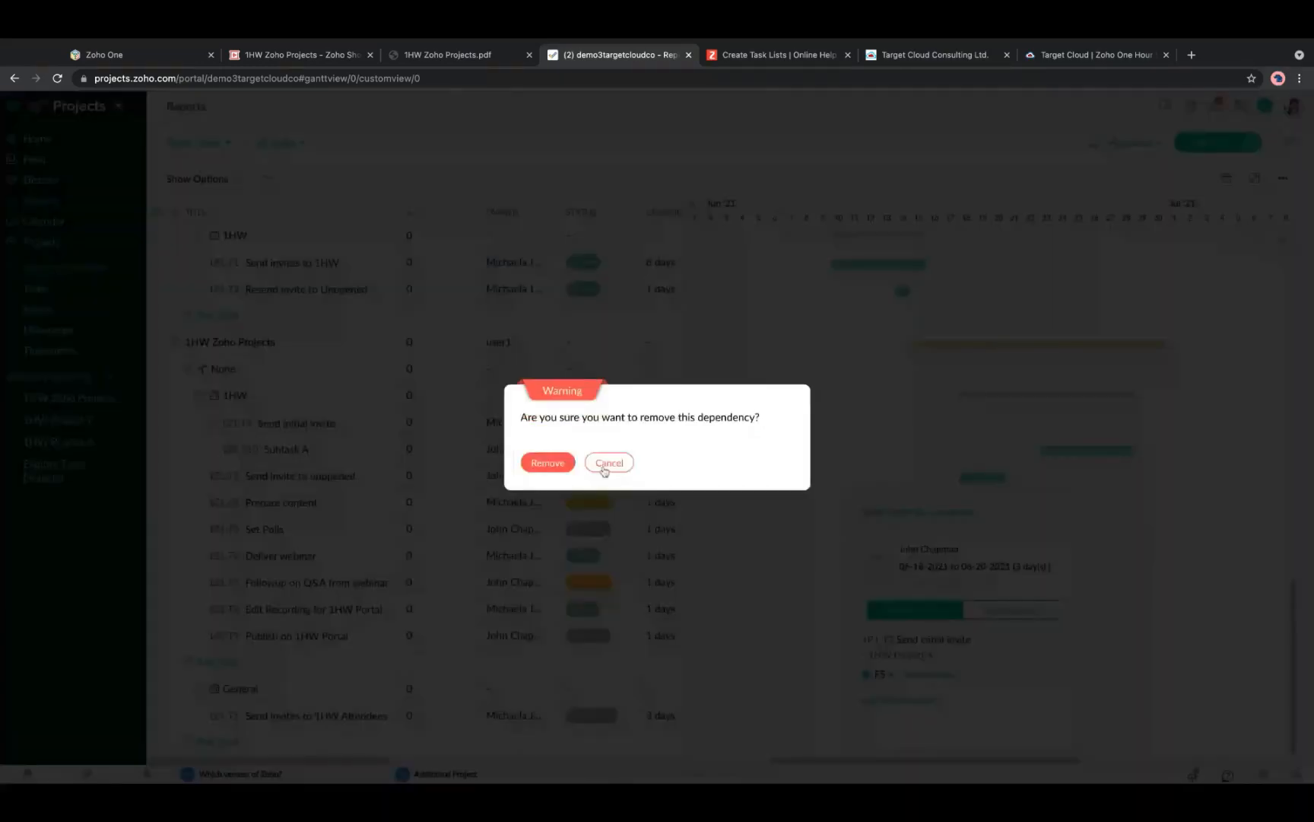
pyautogui.click(608, 463)
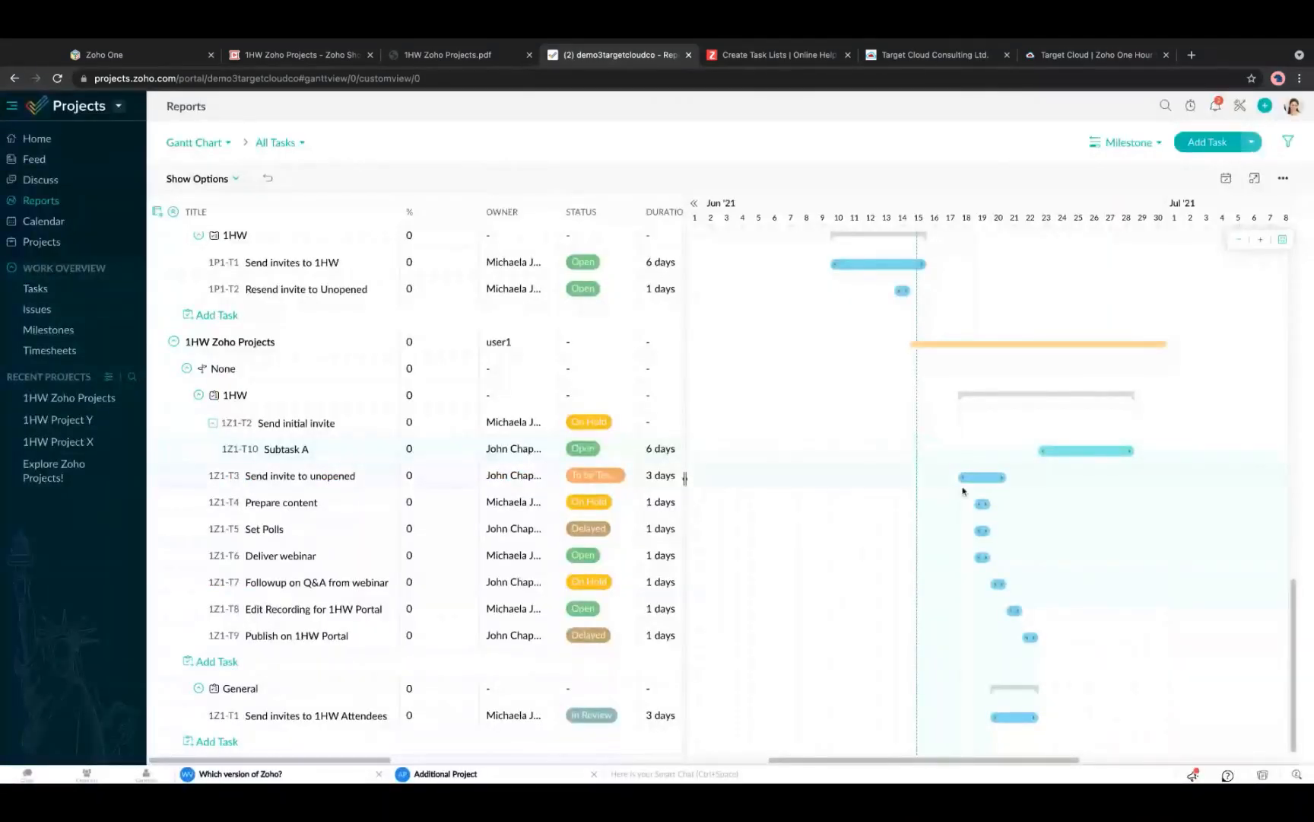
pyautogui.moveTo(963, 479)
pyautogui.click(939, 681)
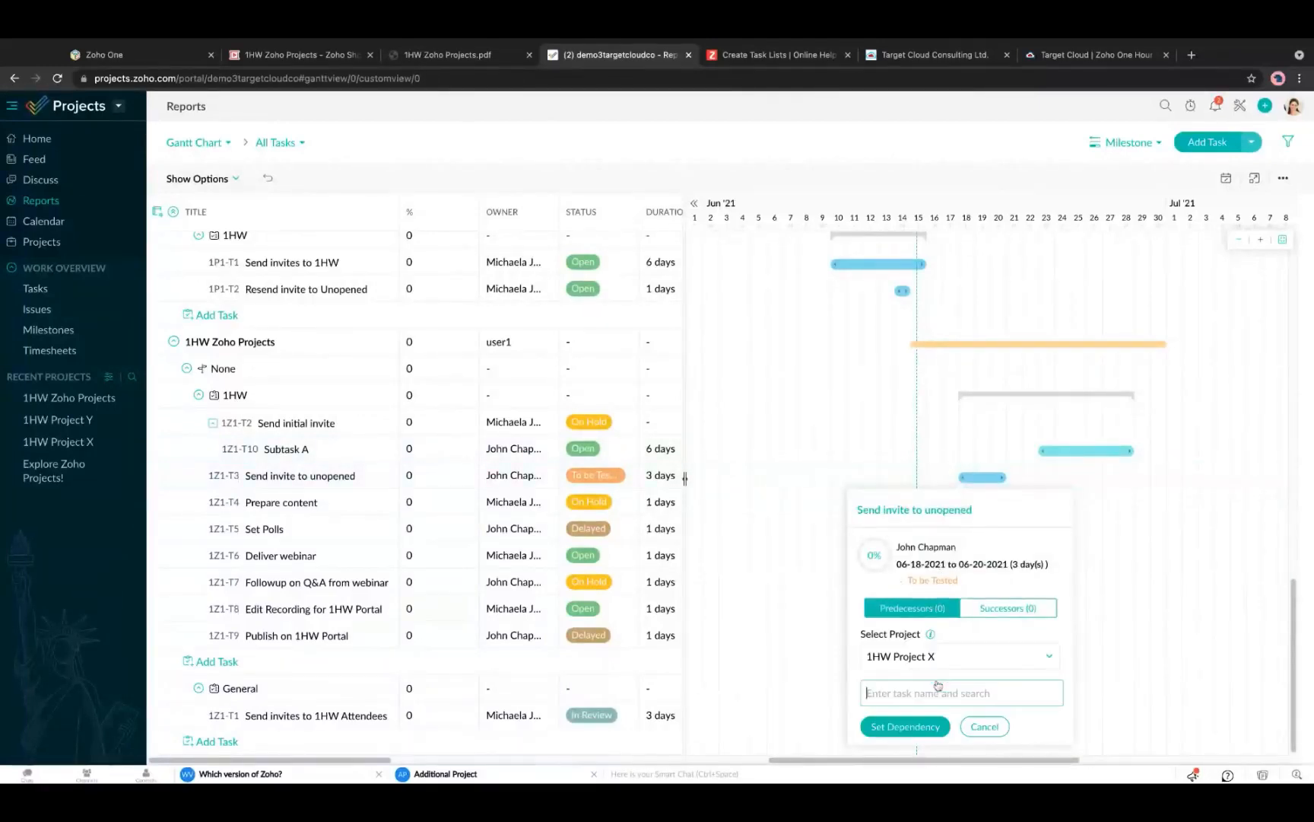
pyautogui.click(932, 668)
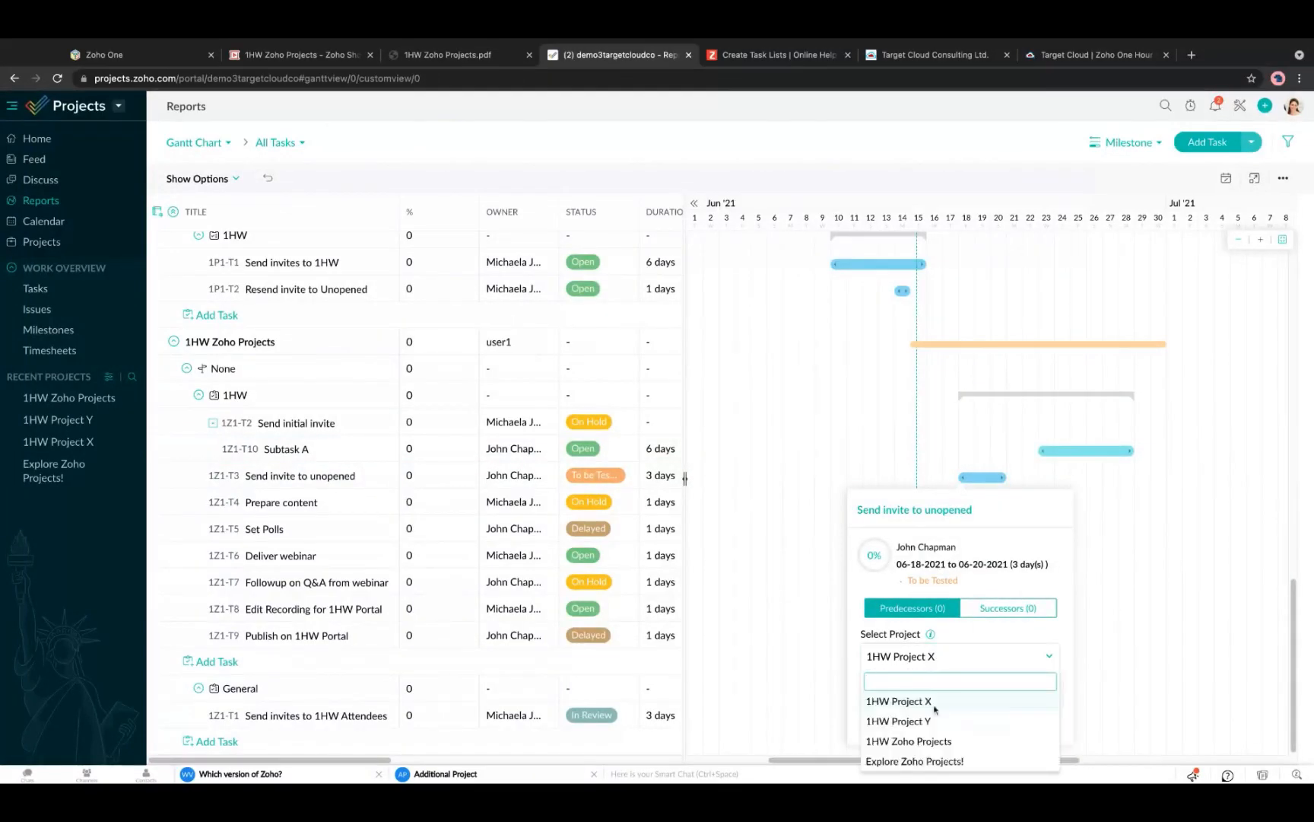
pyautogui.click(921, 741)
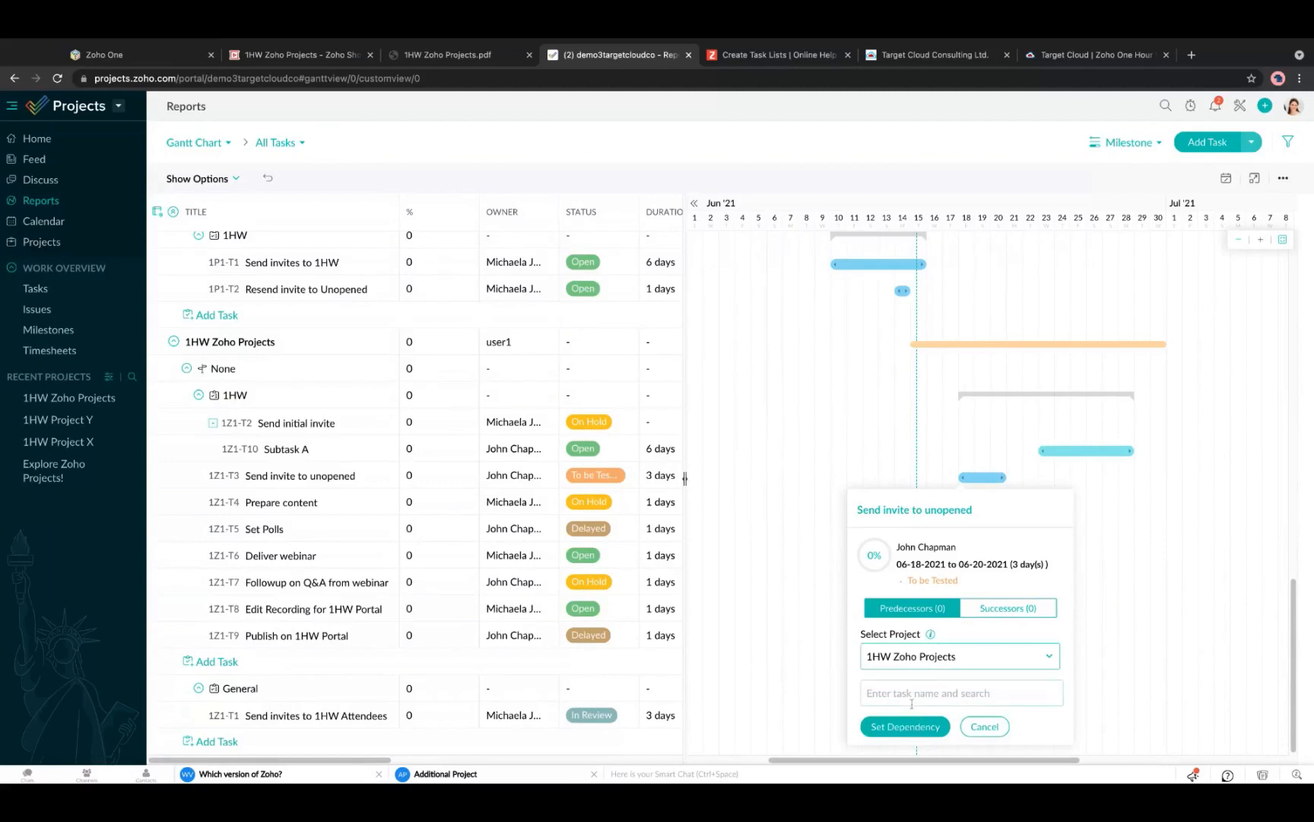
pyautogui.click(910, 698)
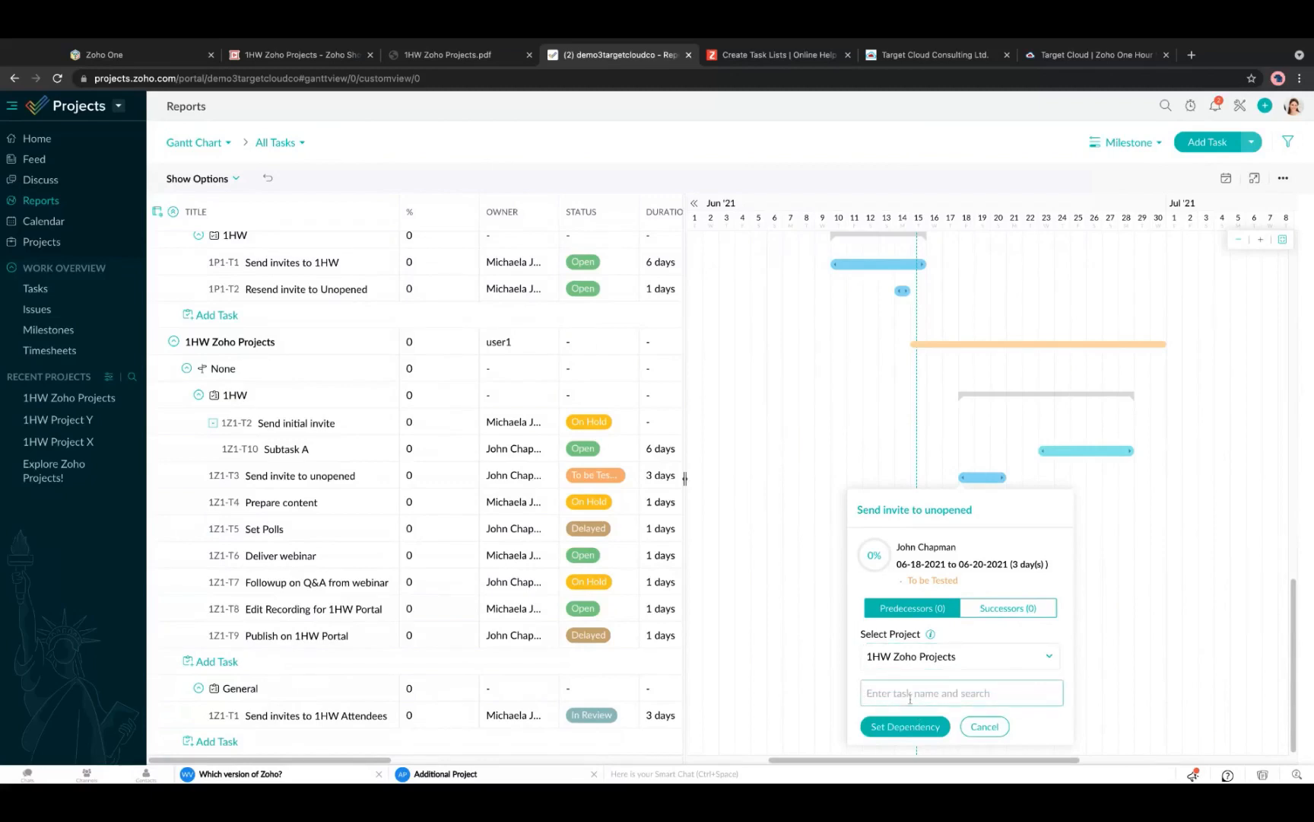
pyautogui.write('send')
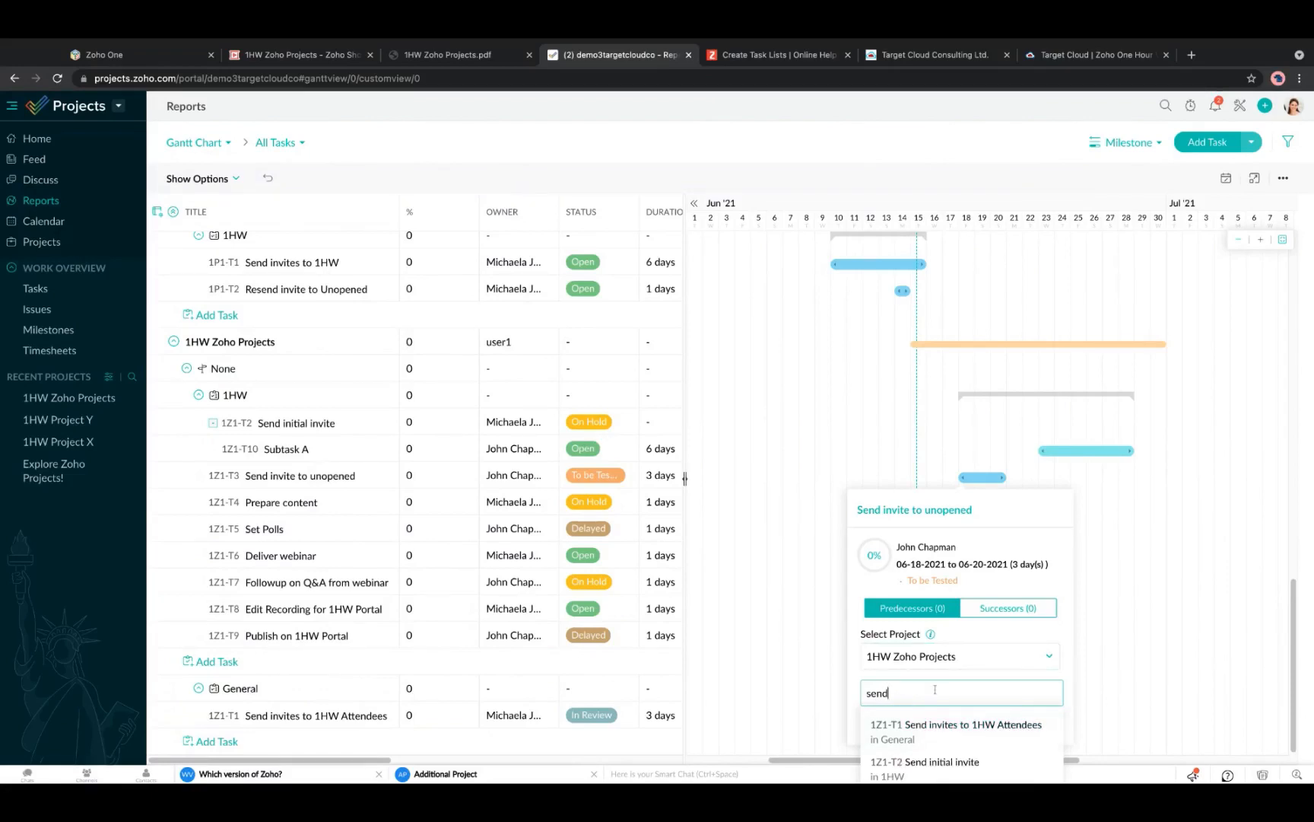
pyautogui.write('invite to i')
pyautogui.press('BackSpace')
pyautogui.write('un')
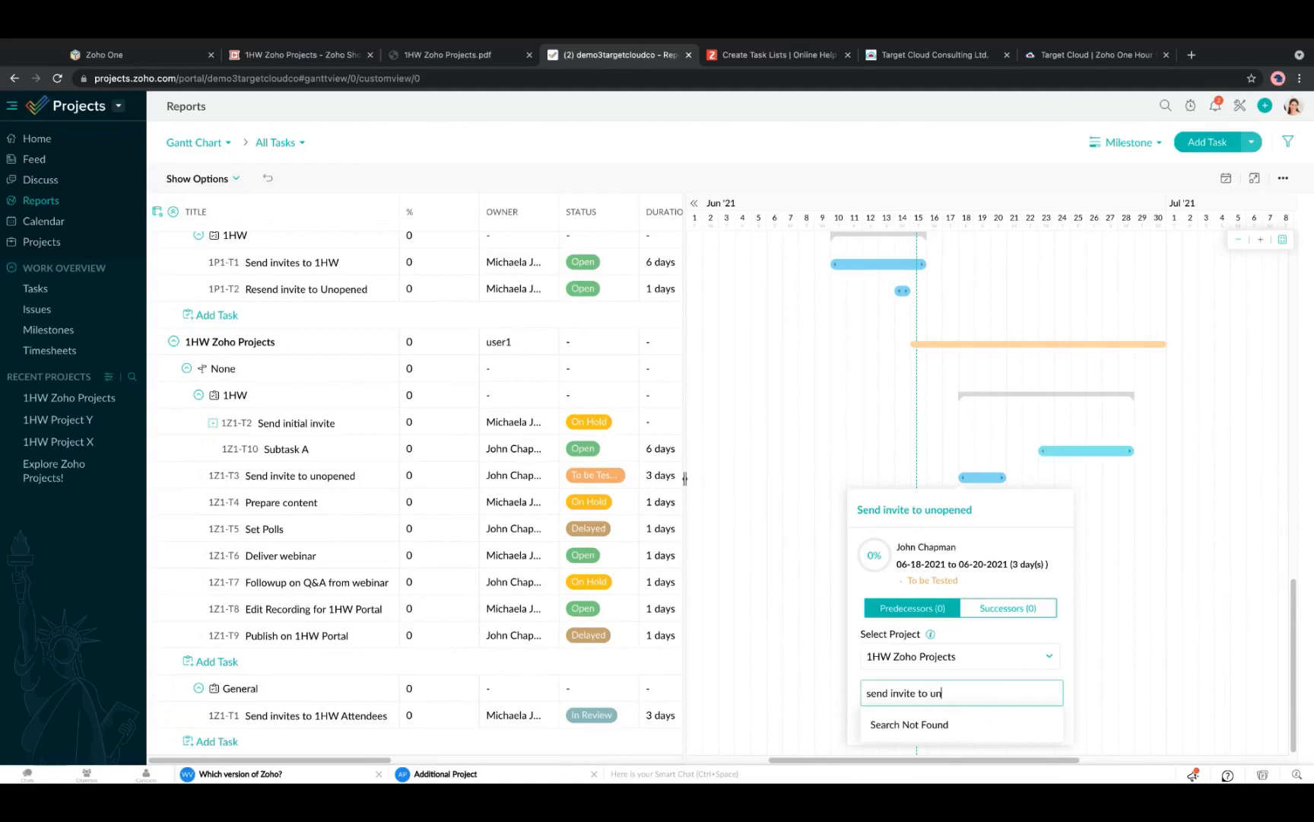
pyautogui.press('BackSpace')
pyautogui.press('BackSpace')
pyautogui.press('BackSpace')
pyautogui.press('BackSpace')
pyautogui.press('BackSpace')
pyautogui.press('BackSpace')
pyautogui.press('BackSpace')
pyautogui.press('BackSpace')
pyautogui.press('BackSpace')
pyautogui.press('BackSpace')
pyautogui.press('BackSpace')
pyautogui.press('BackSpace')
pyautogui.press('BackSpace')
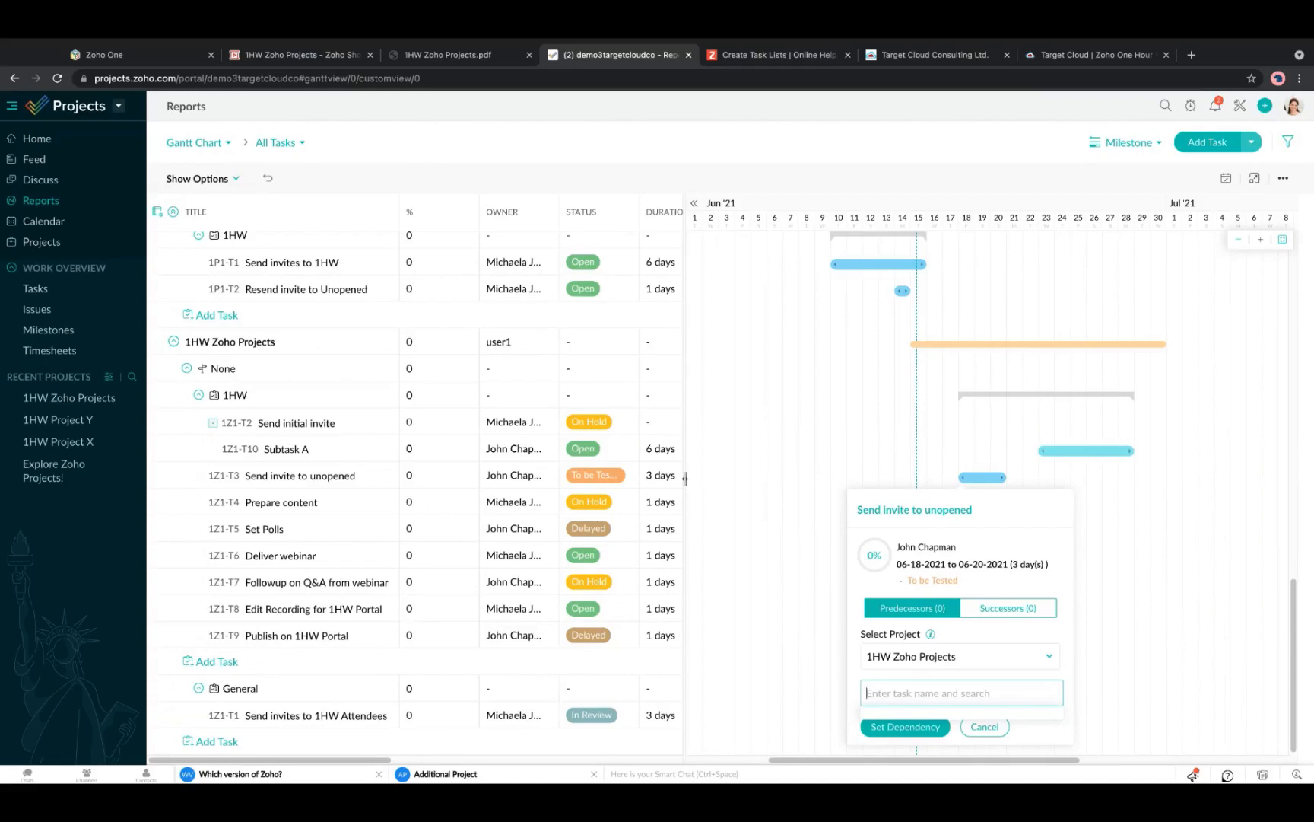
pyautogui.write('1z1')
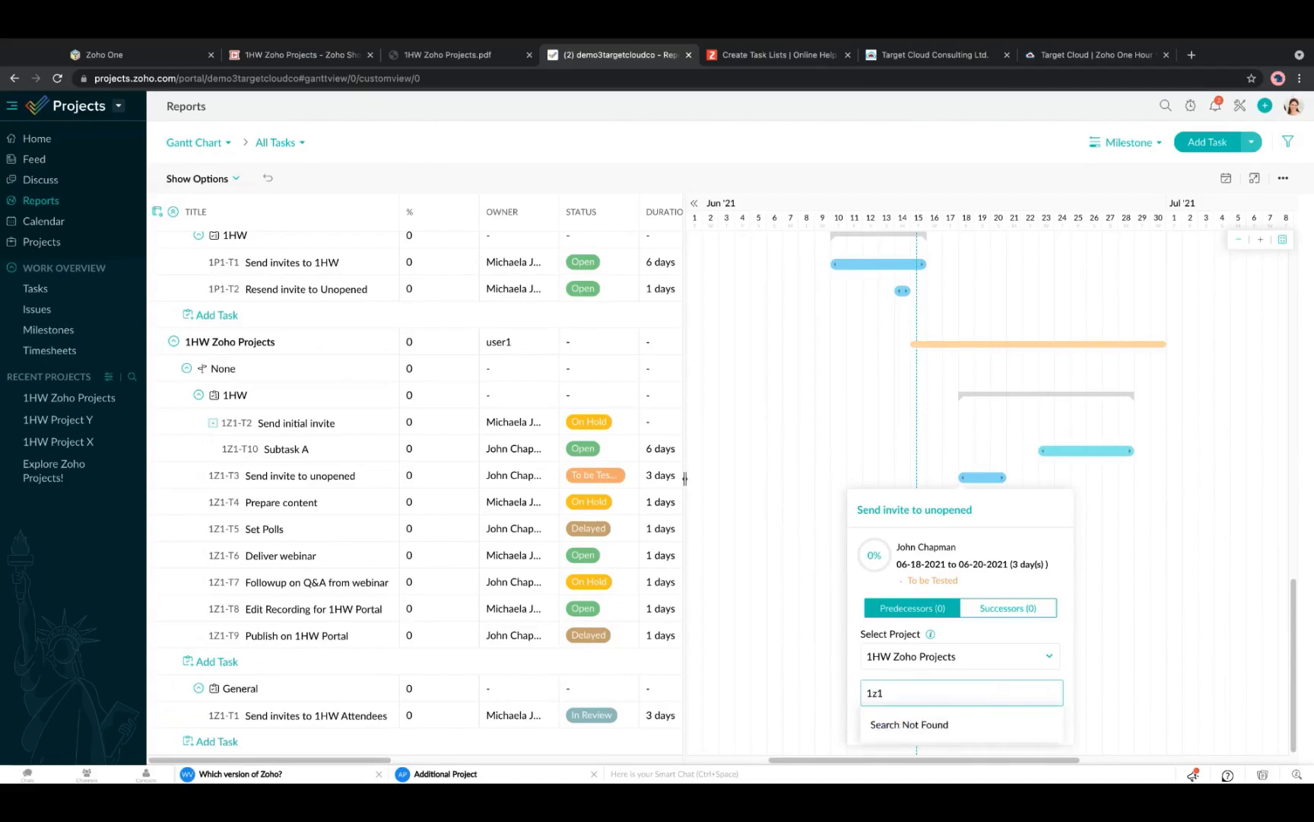
pyautogui.press('BackSpace')
pyautogui.press('BackSpace')
pyautogui.press('BackSpace')
pyautogui.click(1207, 528)
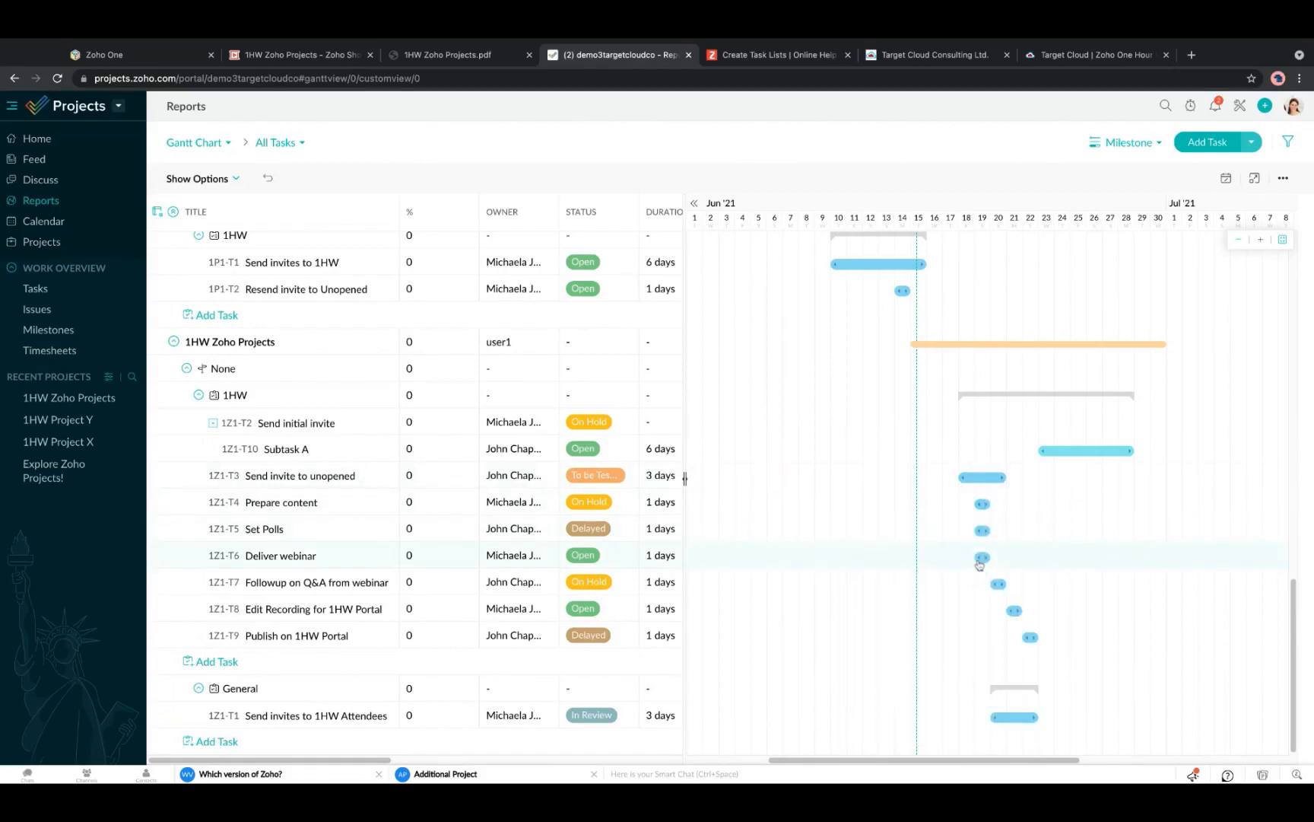
# Set 1Z1-T1 Send invites to 1HW Attendees from 1HW Zoho Projects as a predecessor of the Prepare content task.
pyautogui.click(982, 506)
pyautogui.click(994, 715)
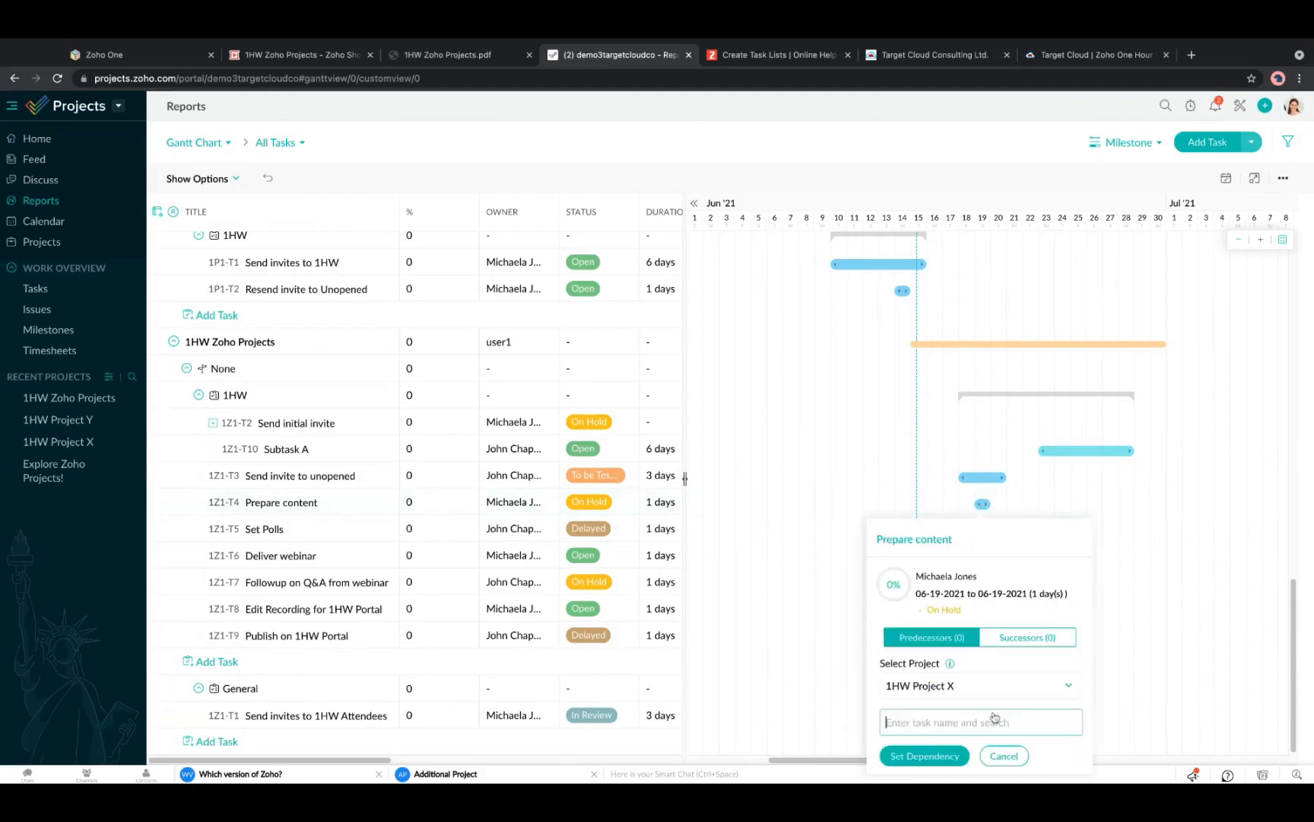
pyautogui.click(978, 688)
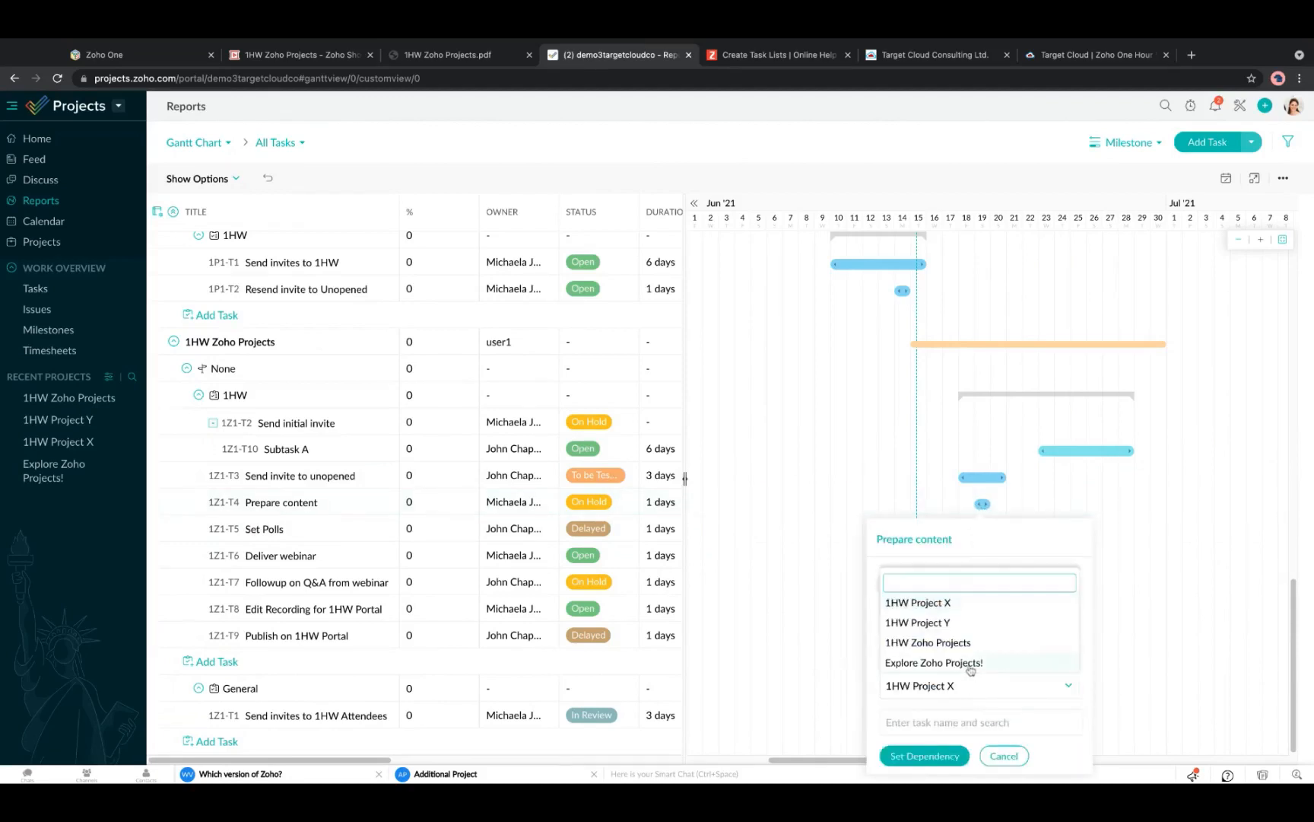
pyautogui.click(965, 644)
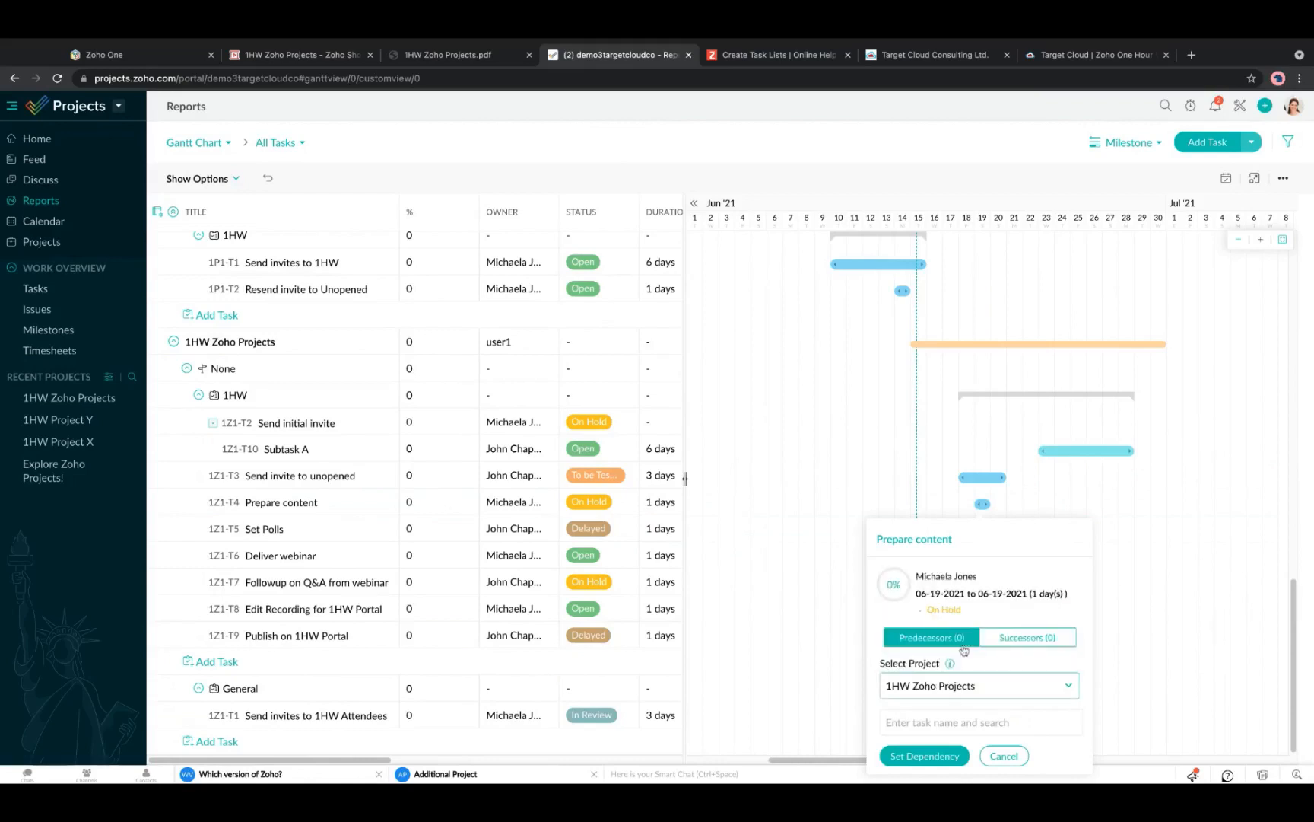
pyautogui.click(936, 719)
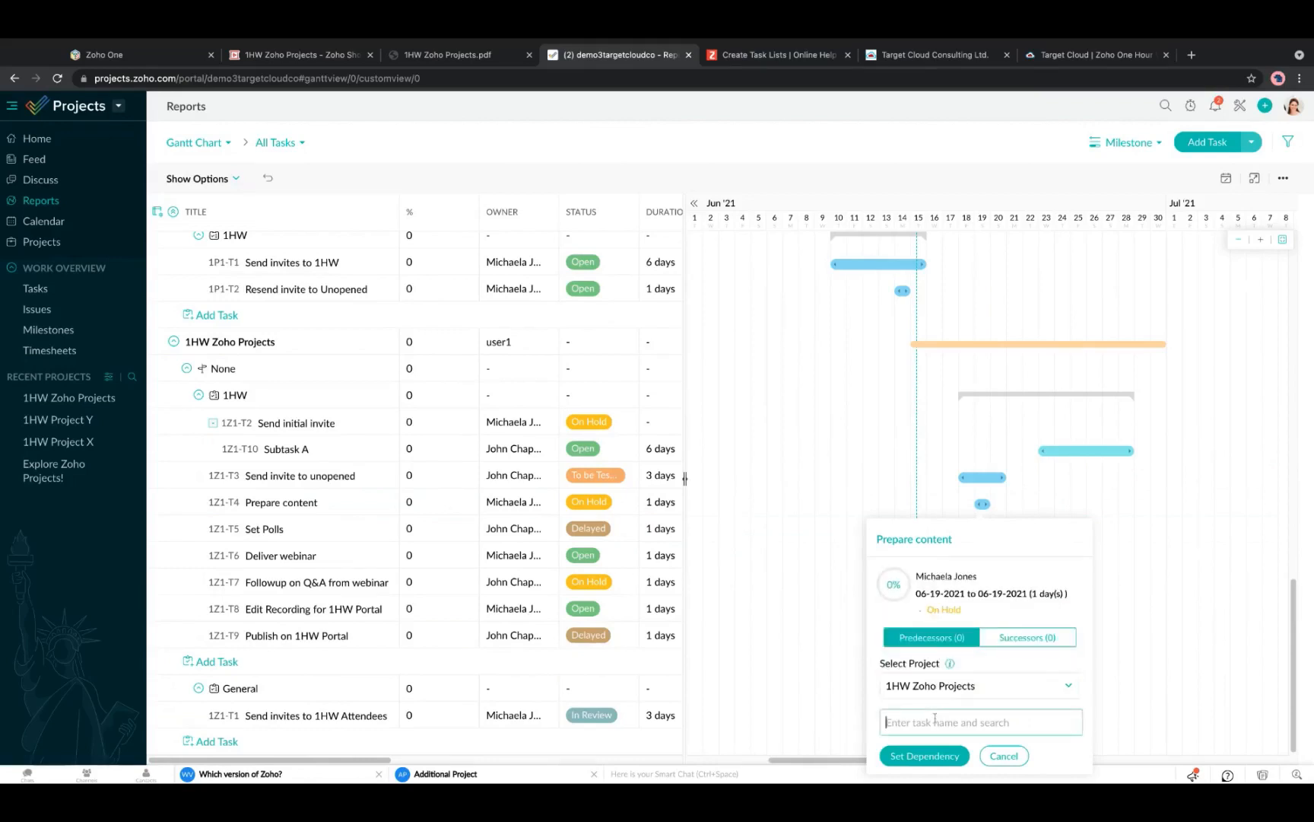
pyautogui.write('send in')
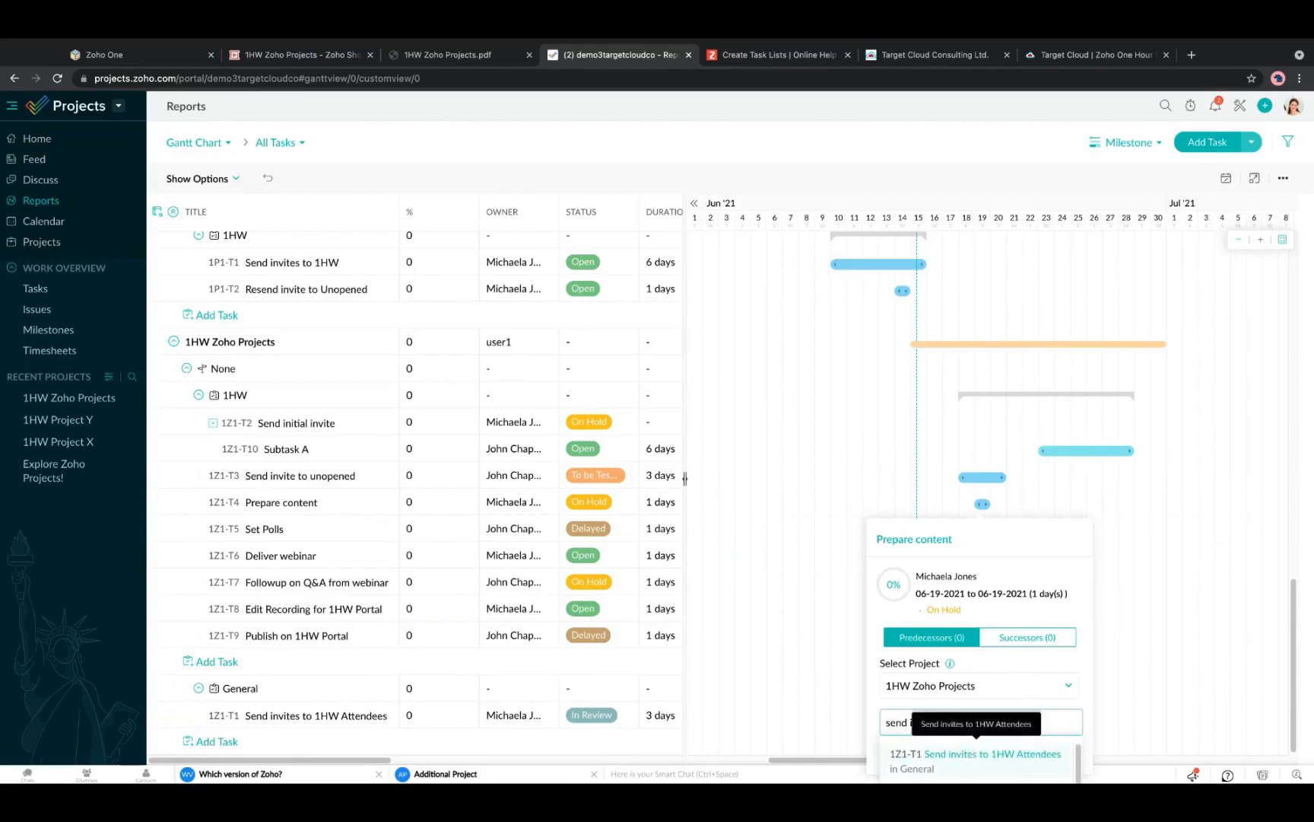
pyautogui.click(950, 756)
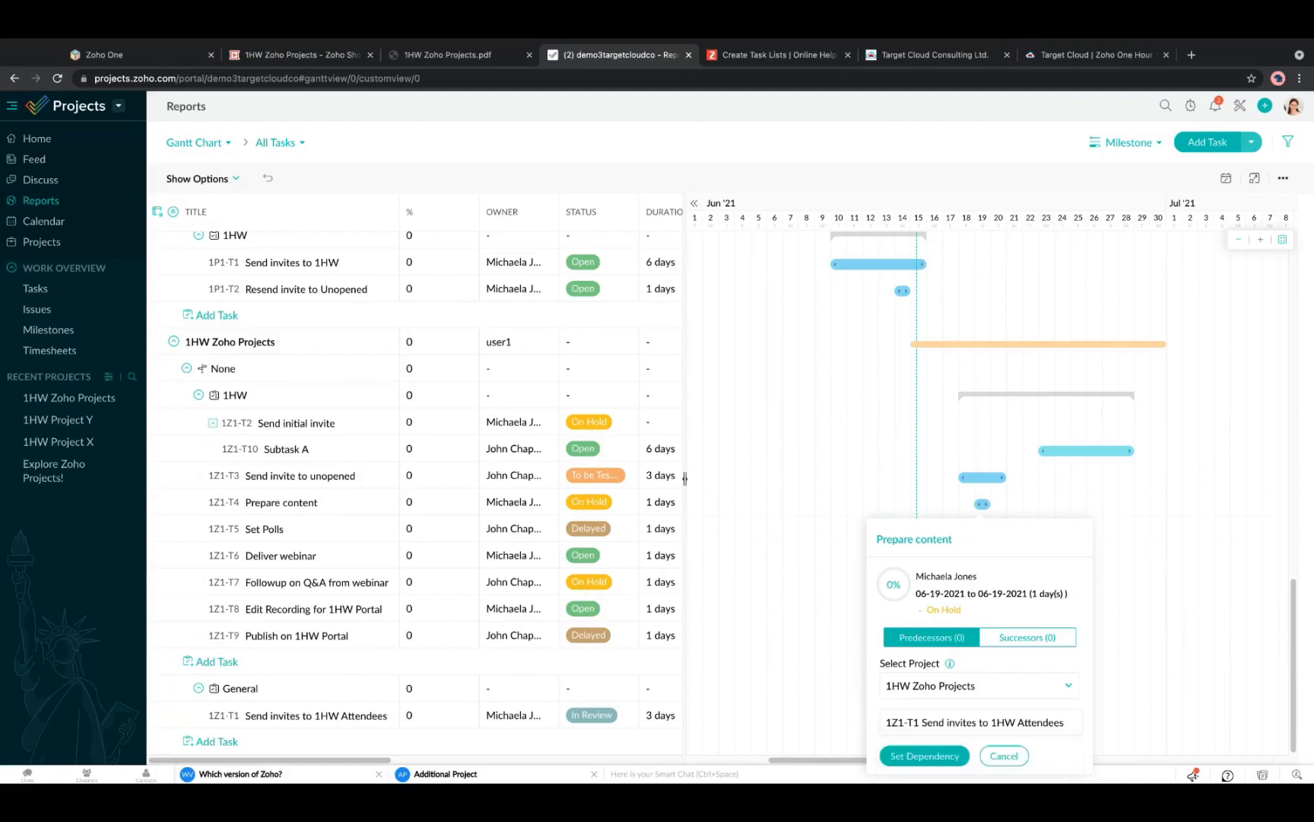
pyautogui.click(925, 755)
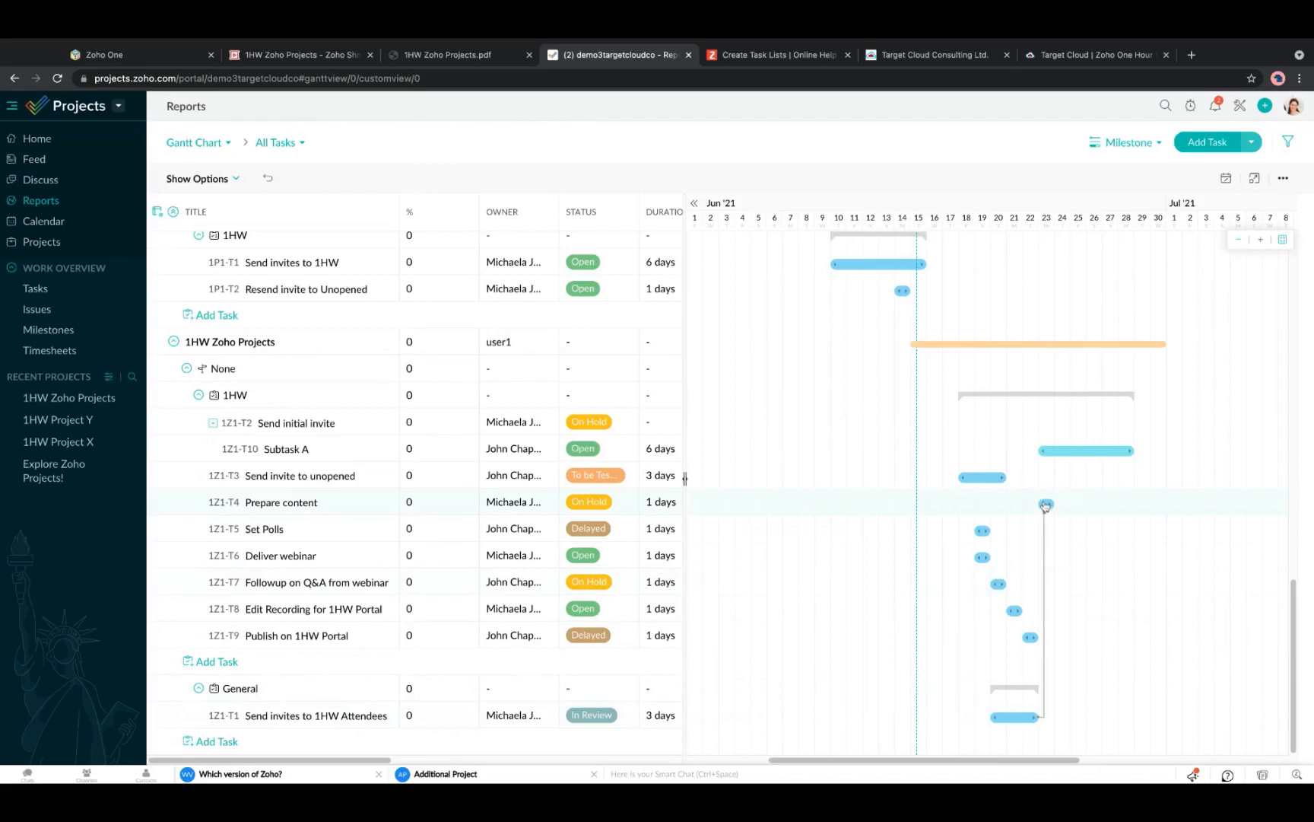
# On the Gantt timeline, make Prepare content an 8-day task starting June 28 and extend Send invites to 1HW Attendees to 5 days.
pyautogui.moveTo(1046, 506); pyautogui.dragTo(1163, 512)
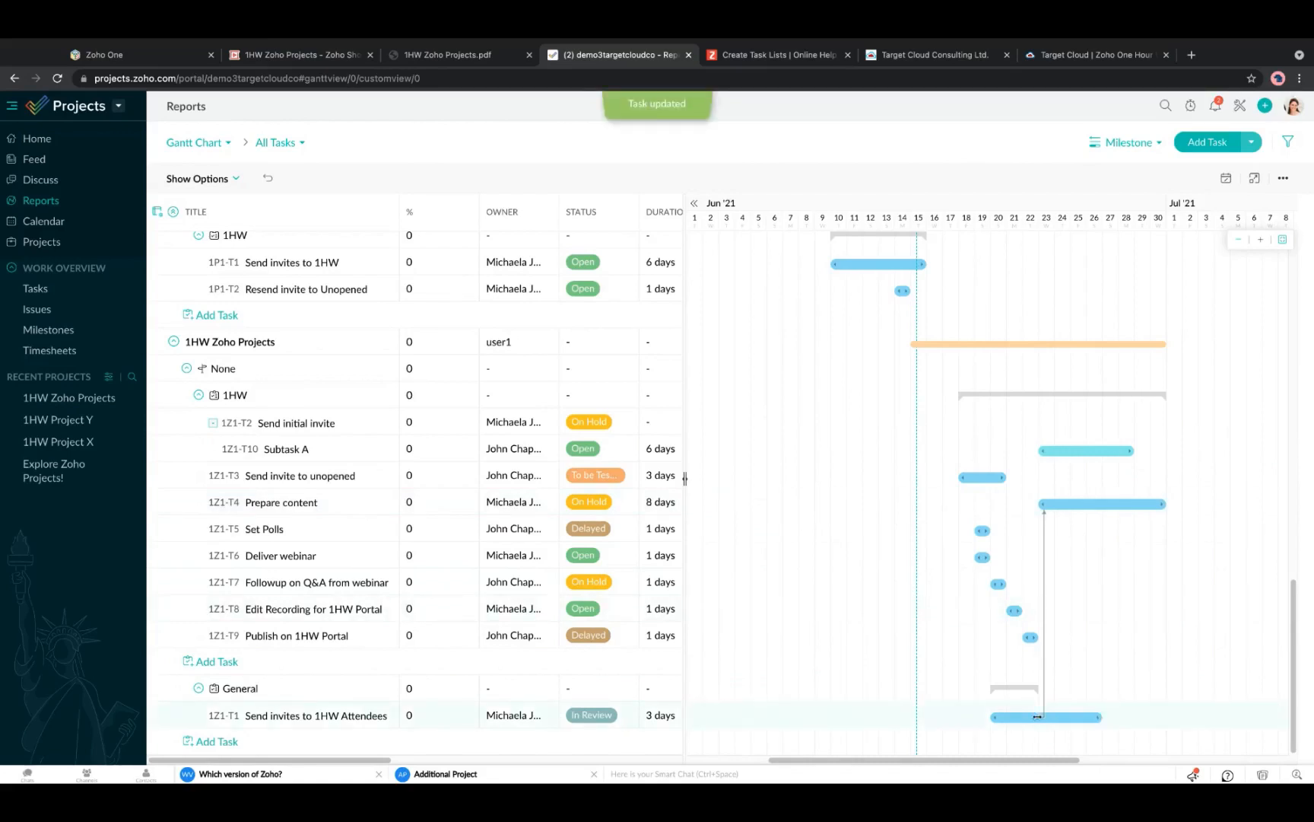
pyautogui.moveTo(1037, 716); pyautogui.dragTo(1118, 717)
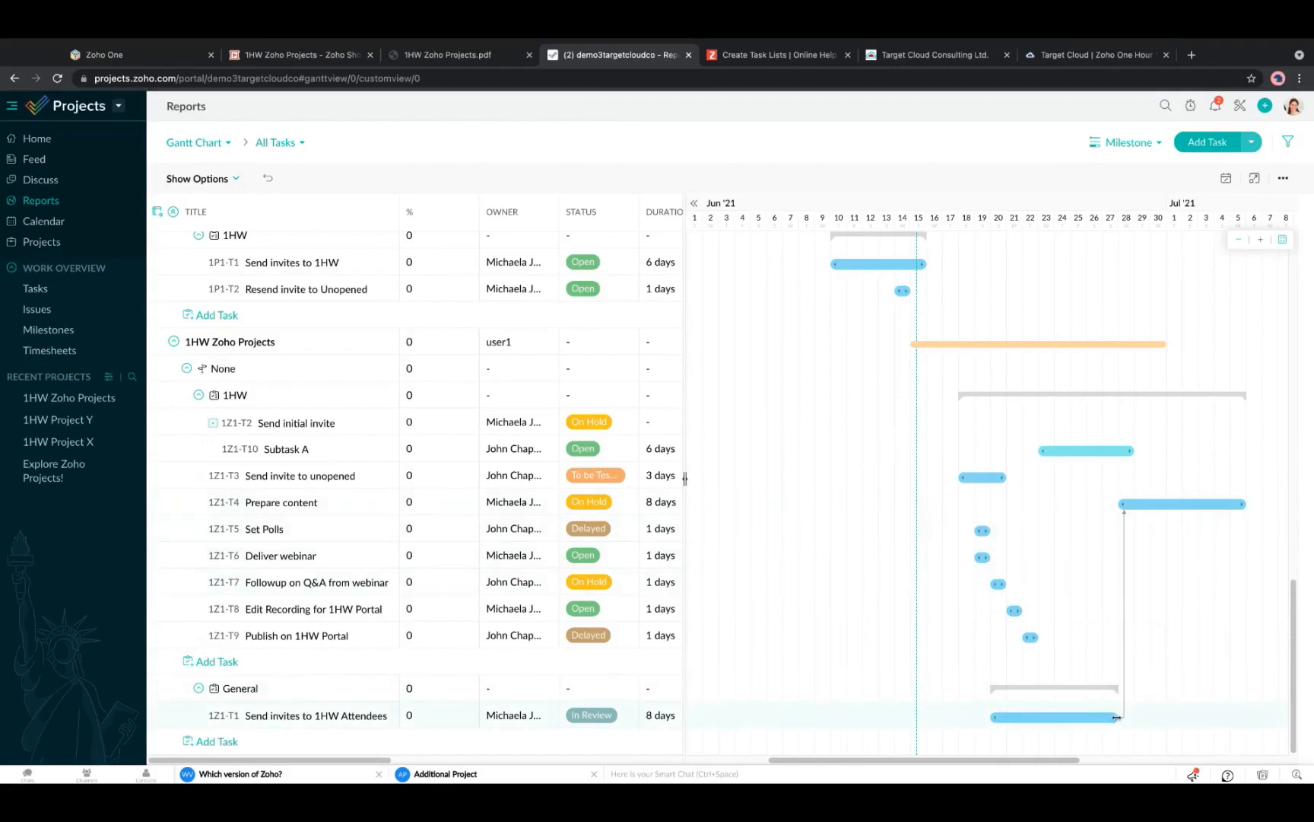
pyautogui.moveTo(1117, 716); pyautogui.dragTo(1069, 716)
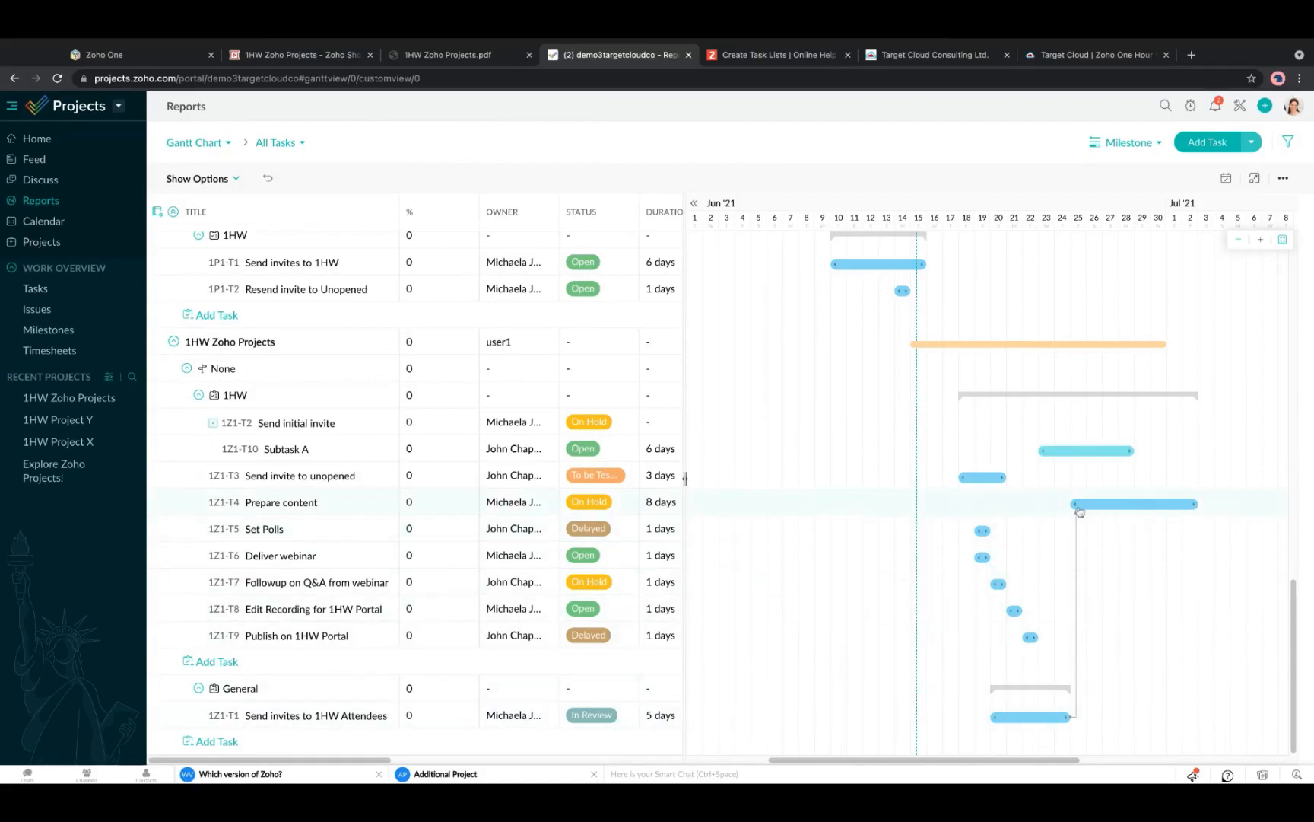
pyautogui.moveTo(1078, 507); pyautogui.dragTo(1125, 508)
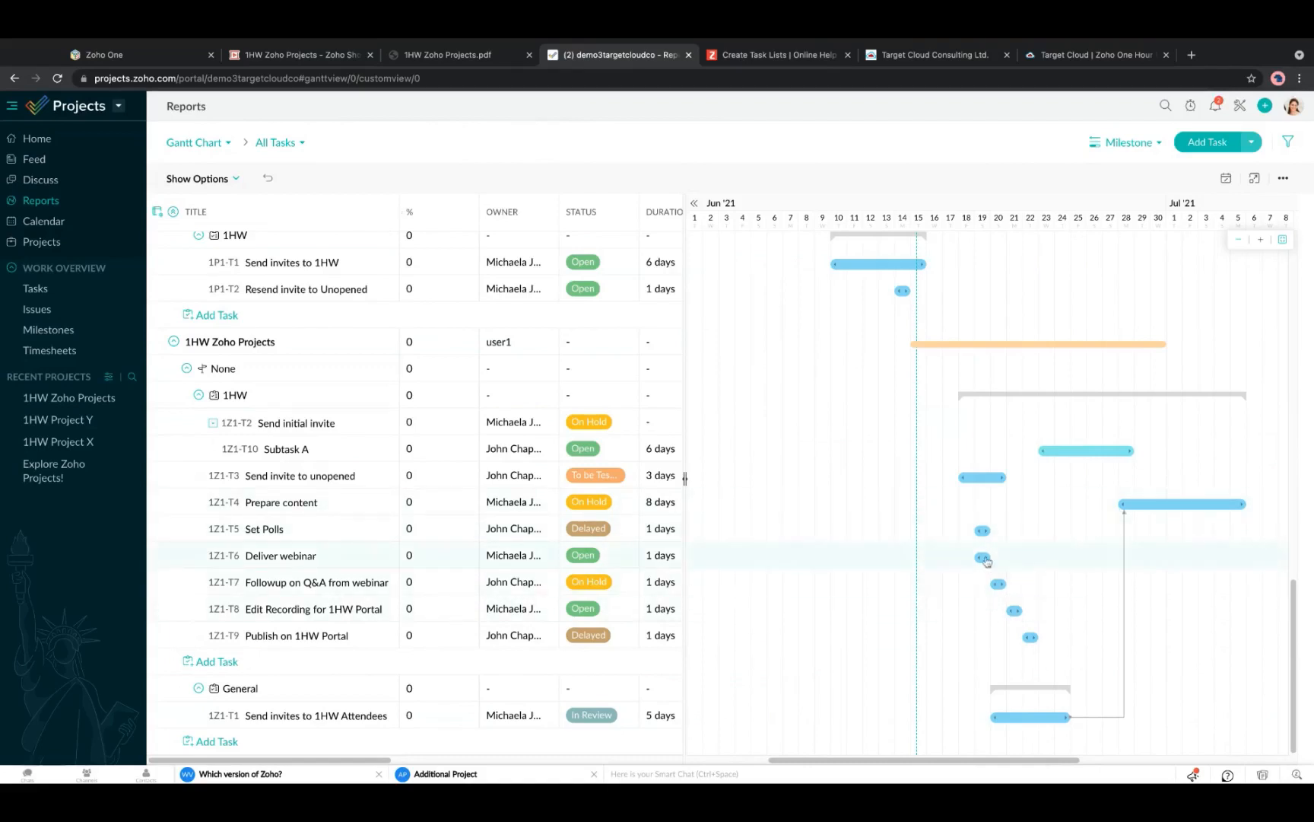
# Set 1Z1-T7 Followup on Q&A from webinar in 1HW Zoho Projects as a successor of the Deliver webinar task.
pyautogui.moveTo(987, 560)
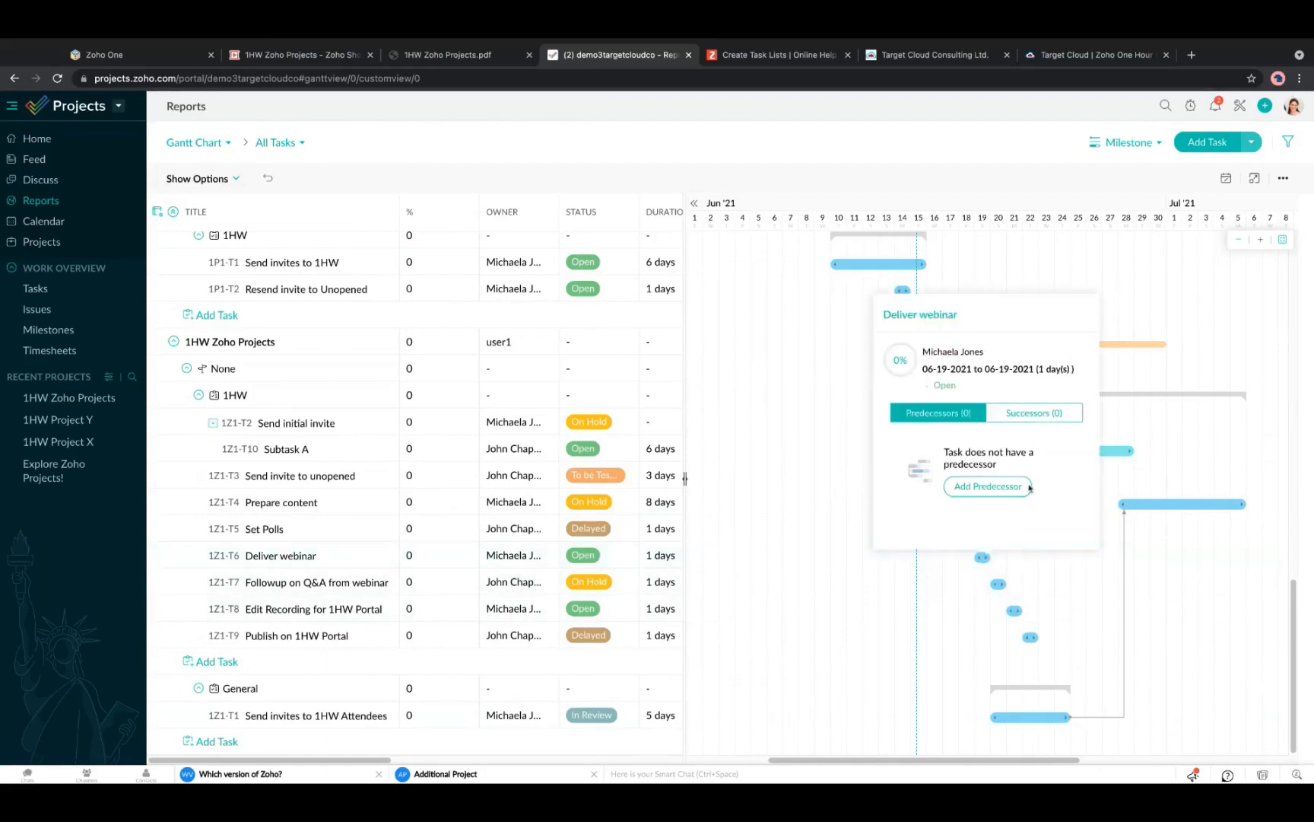
pyautogui.click(1045, 413)
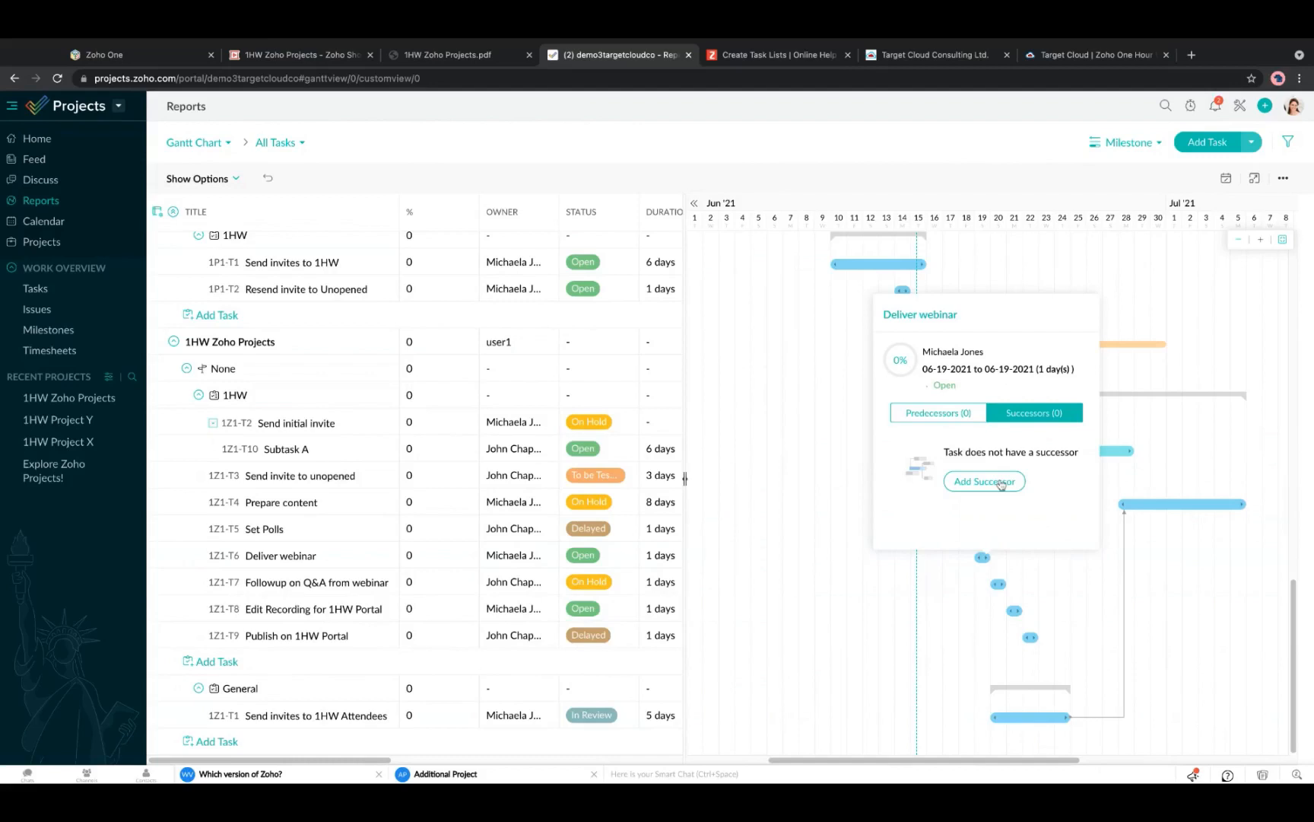
pyautogui.click(1001, 483)
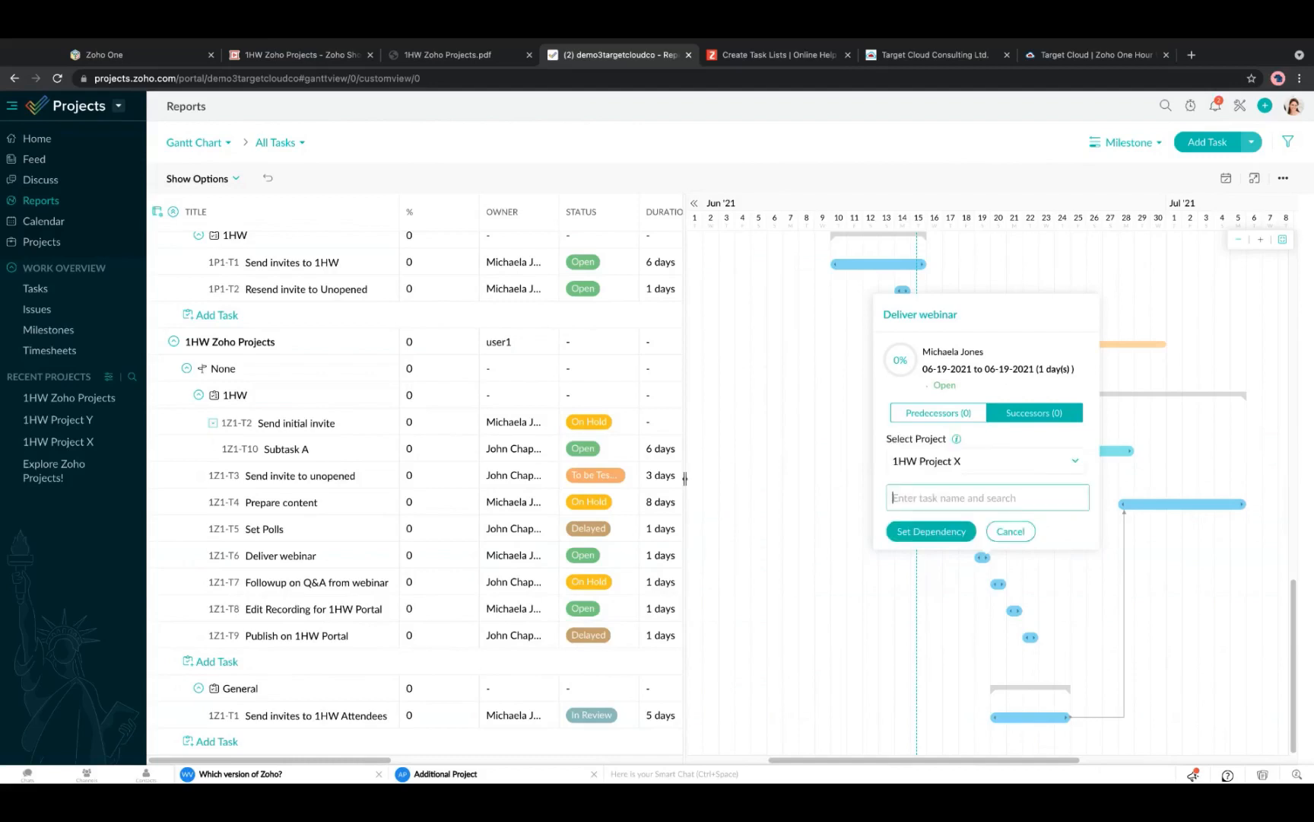
pyautogui.click(990, 477)
pyautogui.click(965, 544)
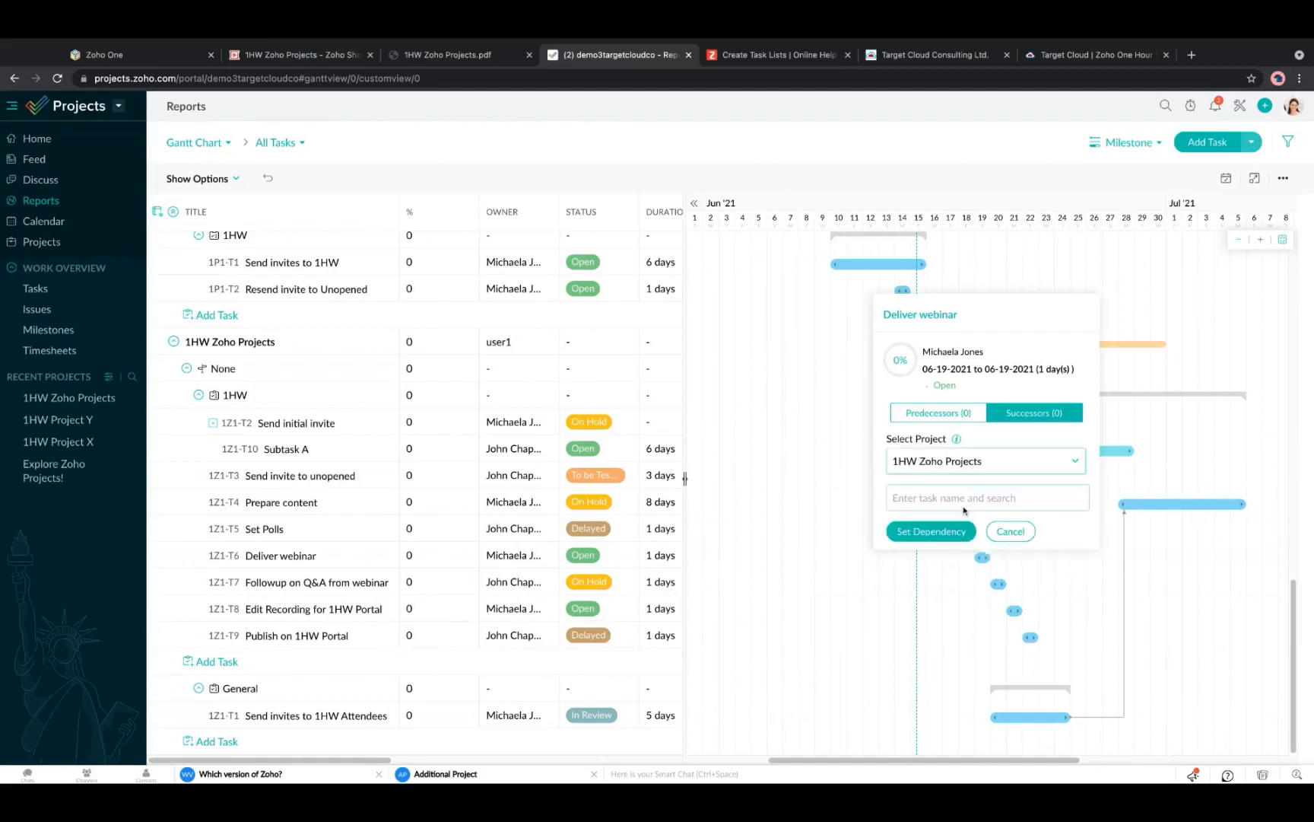
pyautogui.click(962, 500)
pyautogui.write('fol')
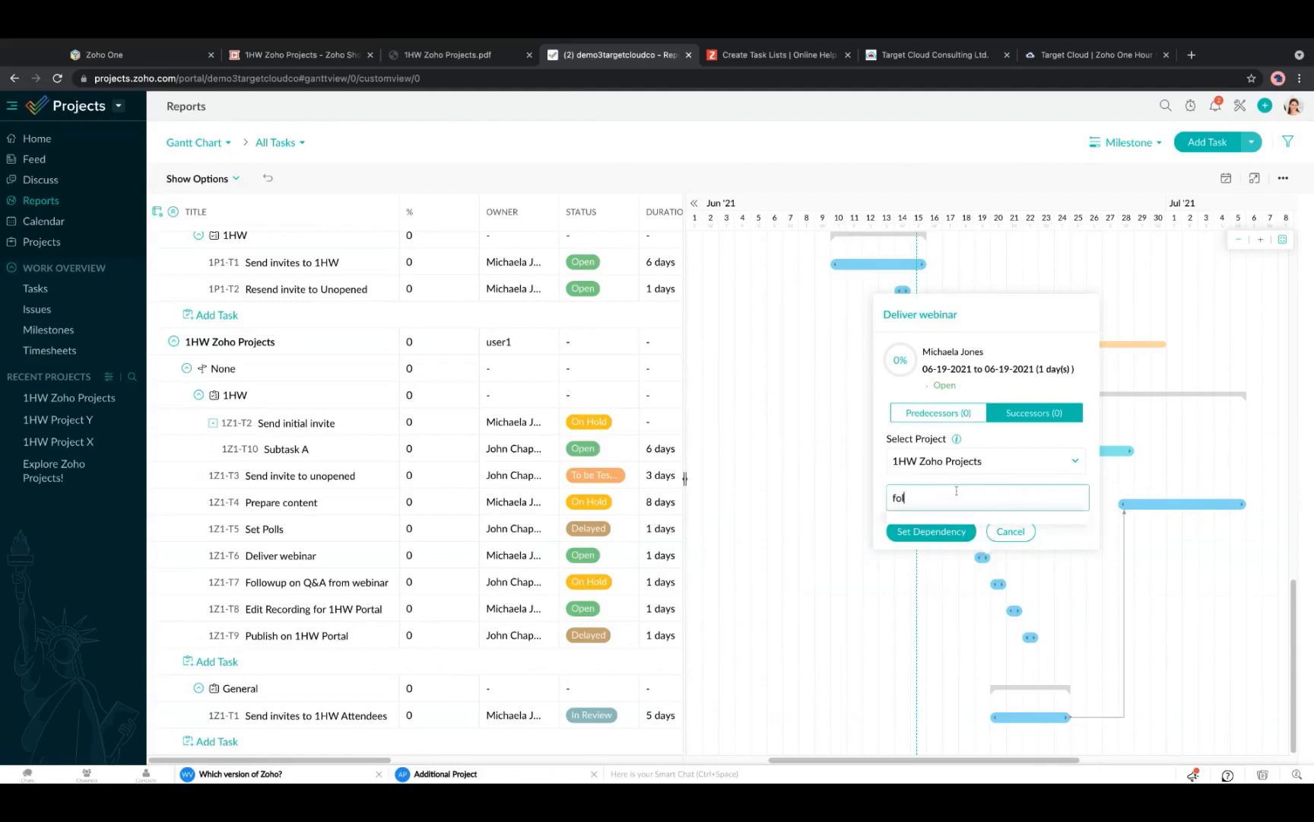
pyautogui.write('low')
pyautogui.click(962, 533)
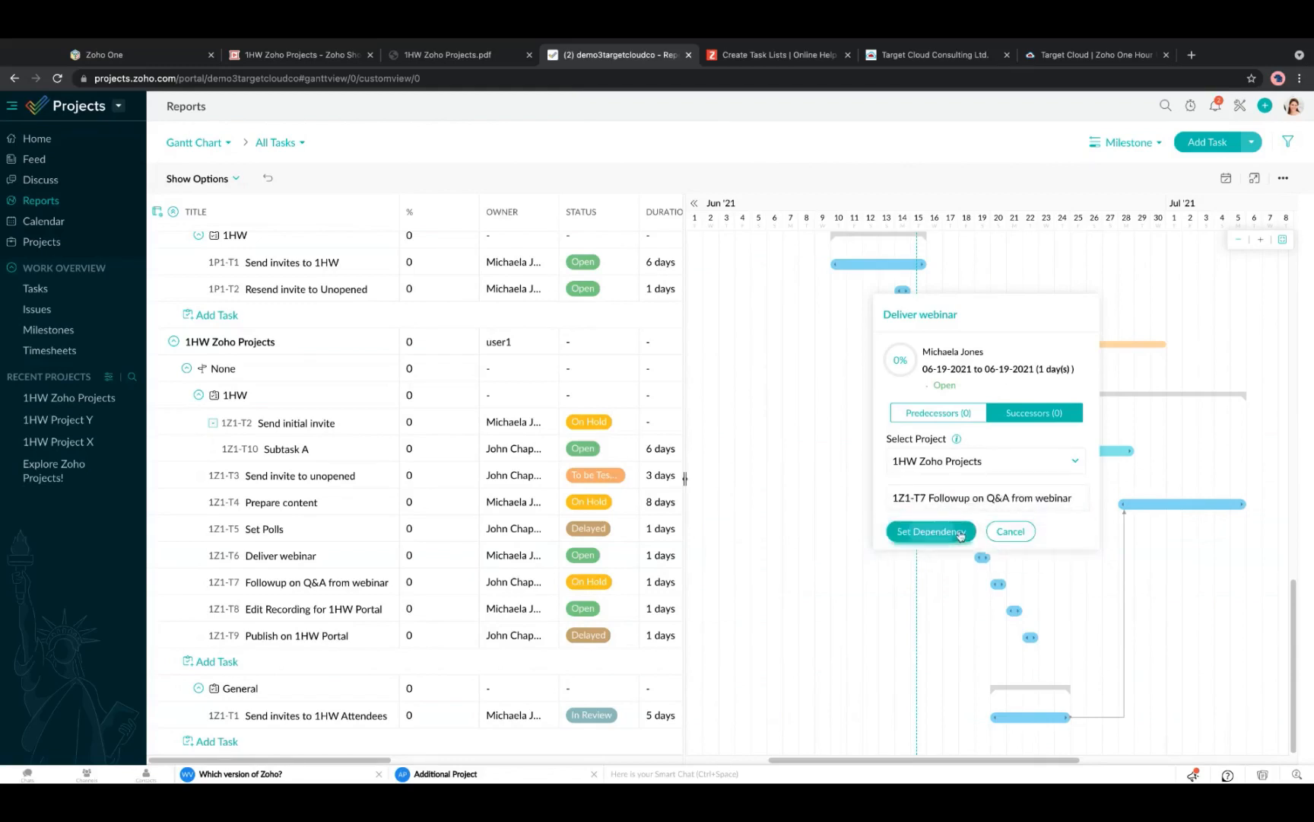
pyautogui.click(961, 533)
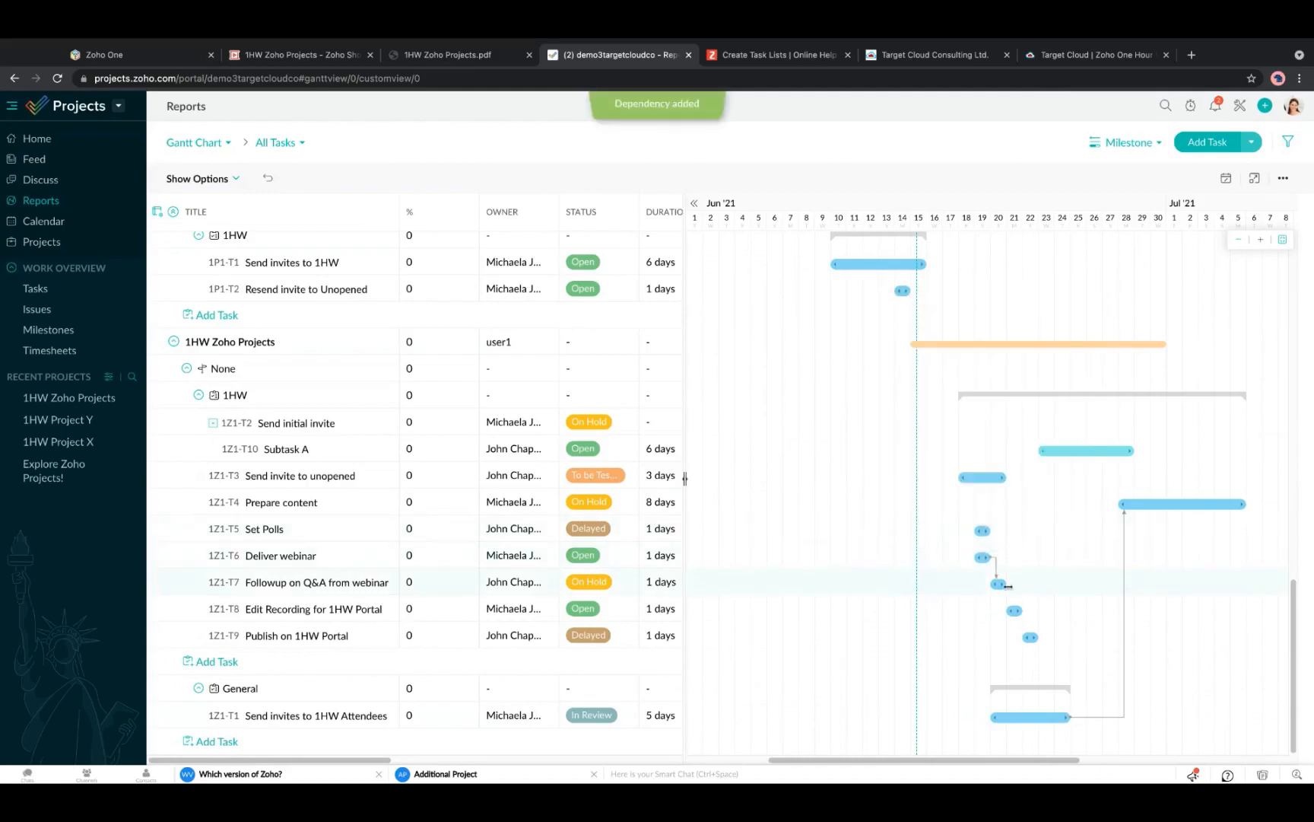
# Extend Followup on Q&A from webinar to 6 days and reschedule Deliver webinar as a 4-day task starting June 29.
pyautogui.moveTo(1008, 586); pyautogui.dragTo(1086, 584)
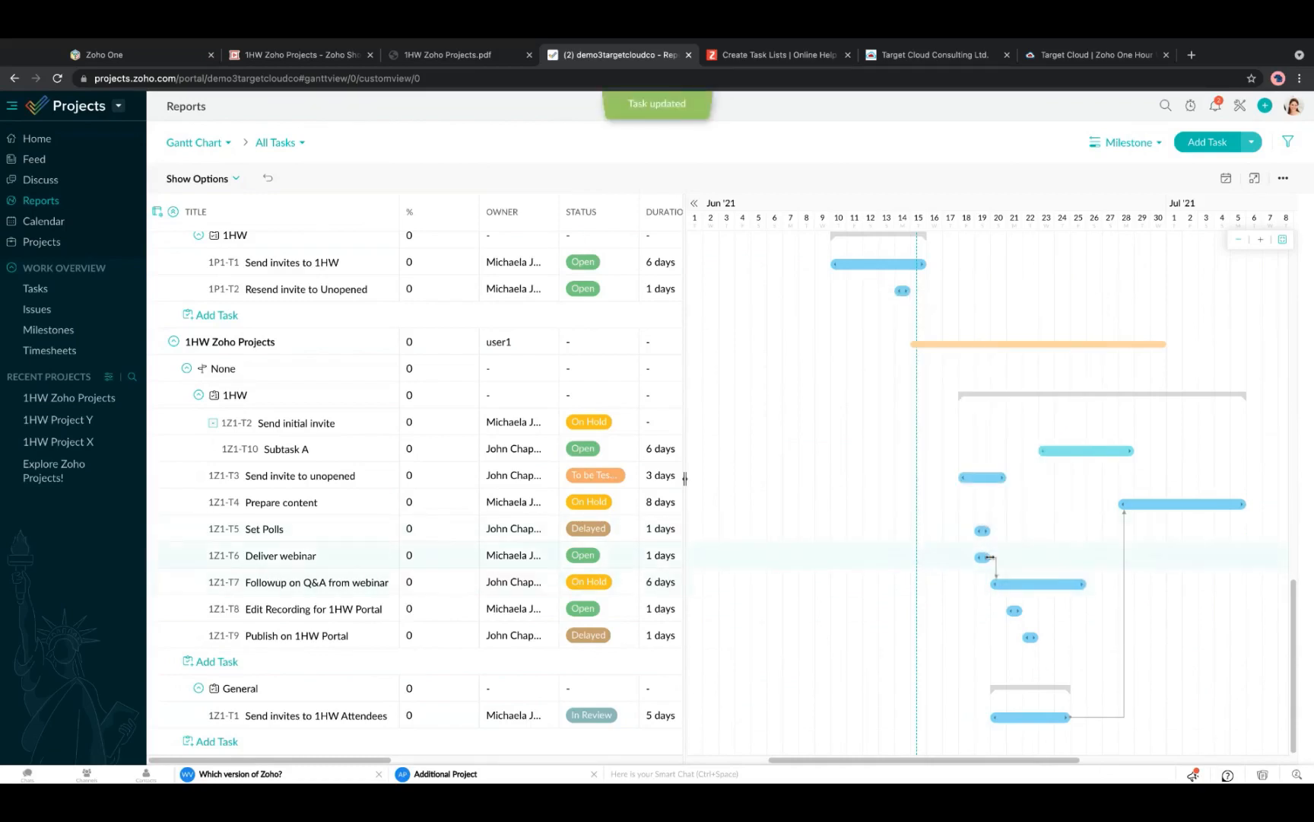
pyautogui.moveTo(989, 557); pyautogui.dragTo(1058, 580)
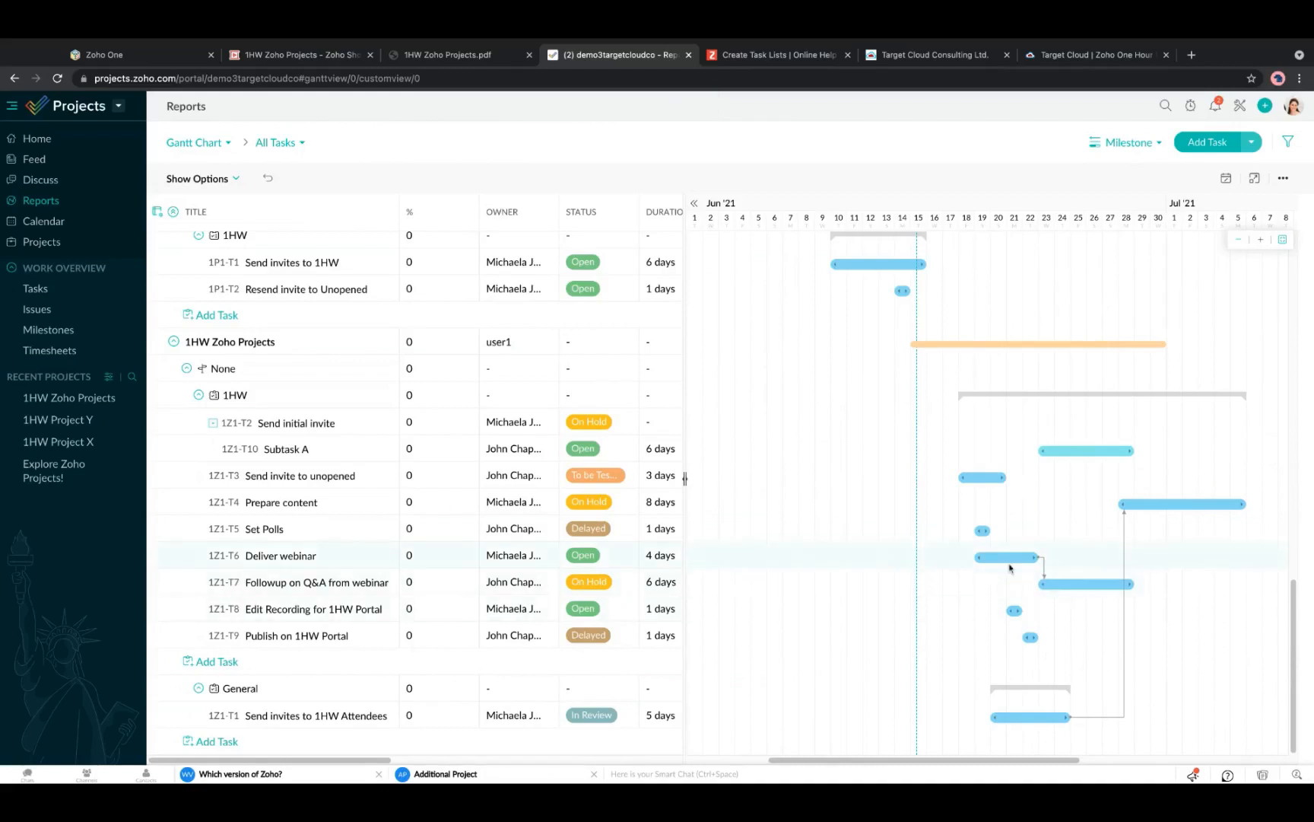
pyautogui.moveTo(1009, 564); pyautogui.dragTo(1153, 572)
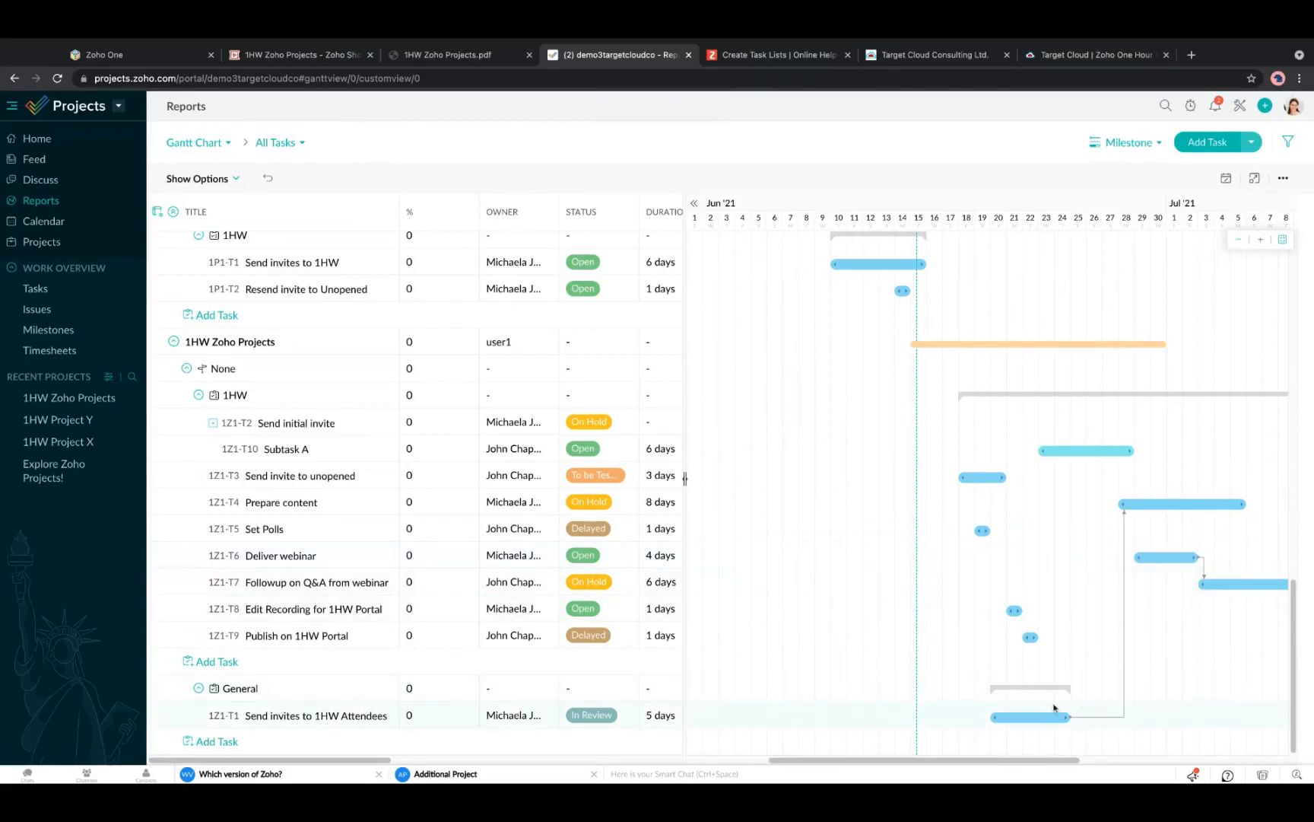
pyautogui.hscroll(2, 1036, 759)
pyautogui.hscroll(1, 1036, 759)
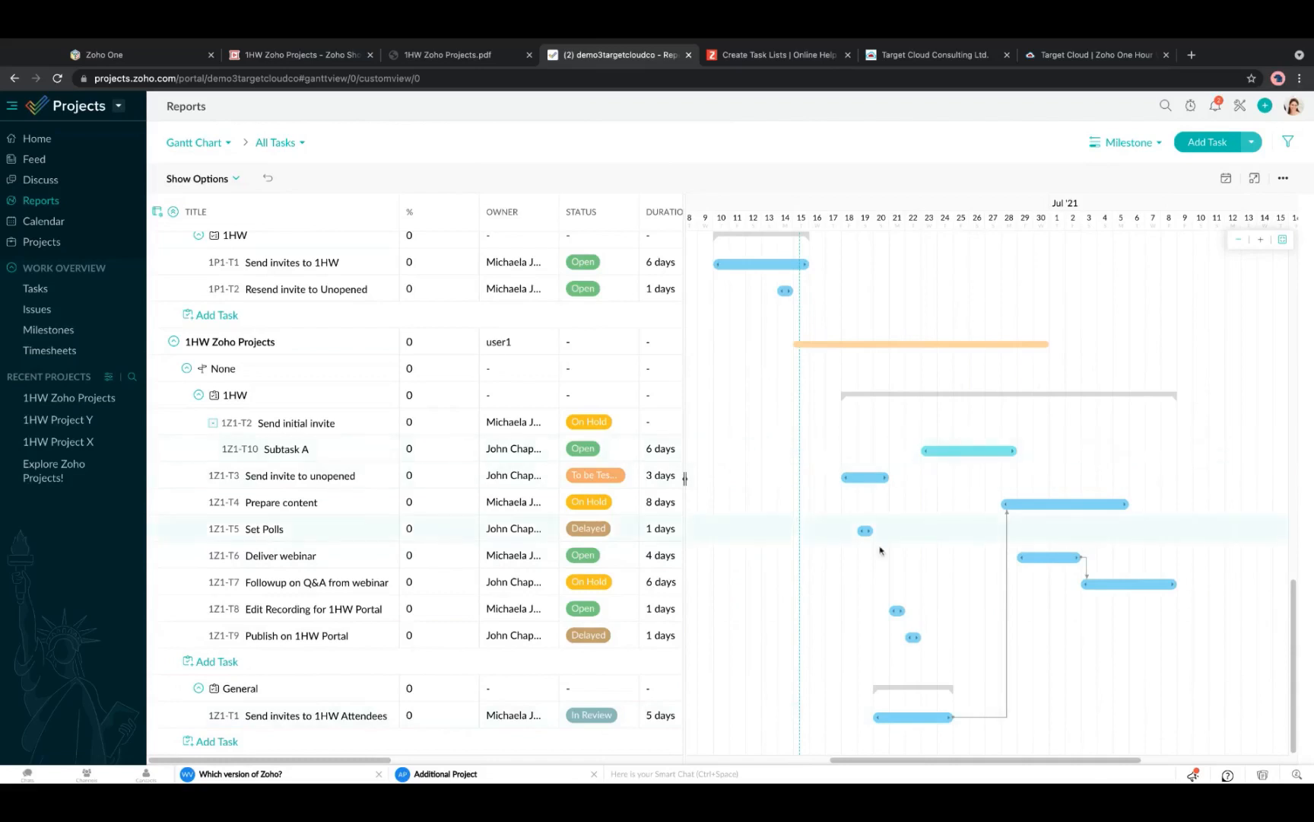
pyautogui.hscroll(1, 917, 759)
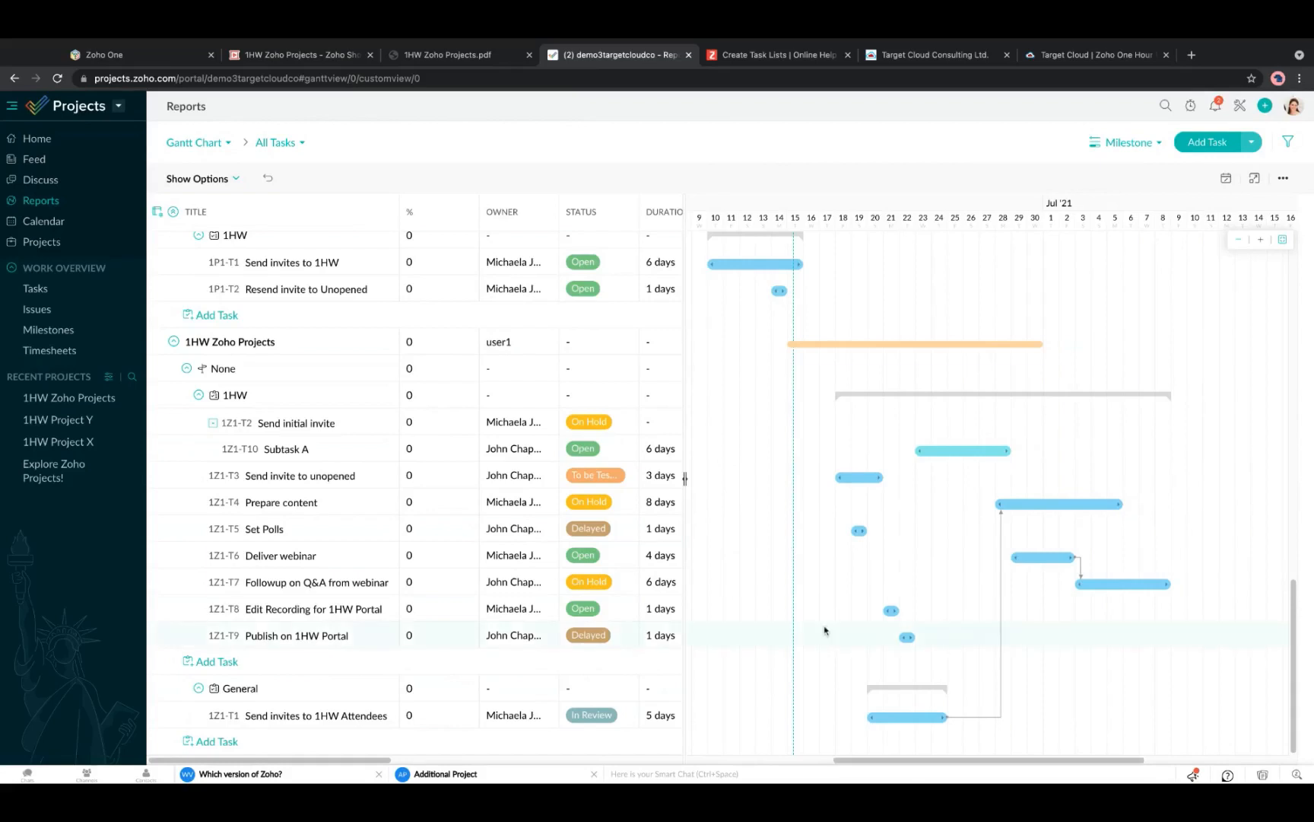
# Switch from the Gantt chart to the Resource Utilization report and examine the users' monthly workload bars.
pyautogui.click(221, 143)
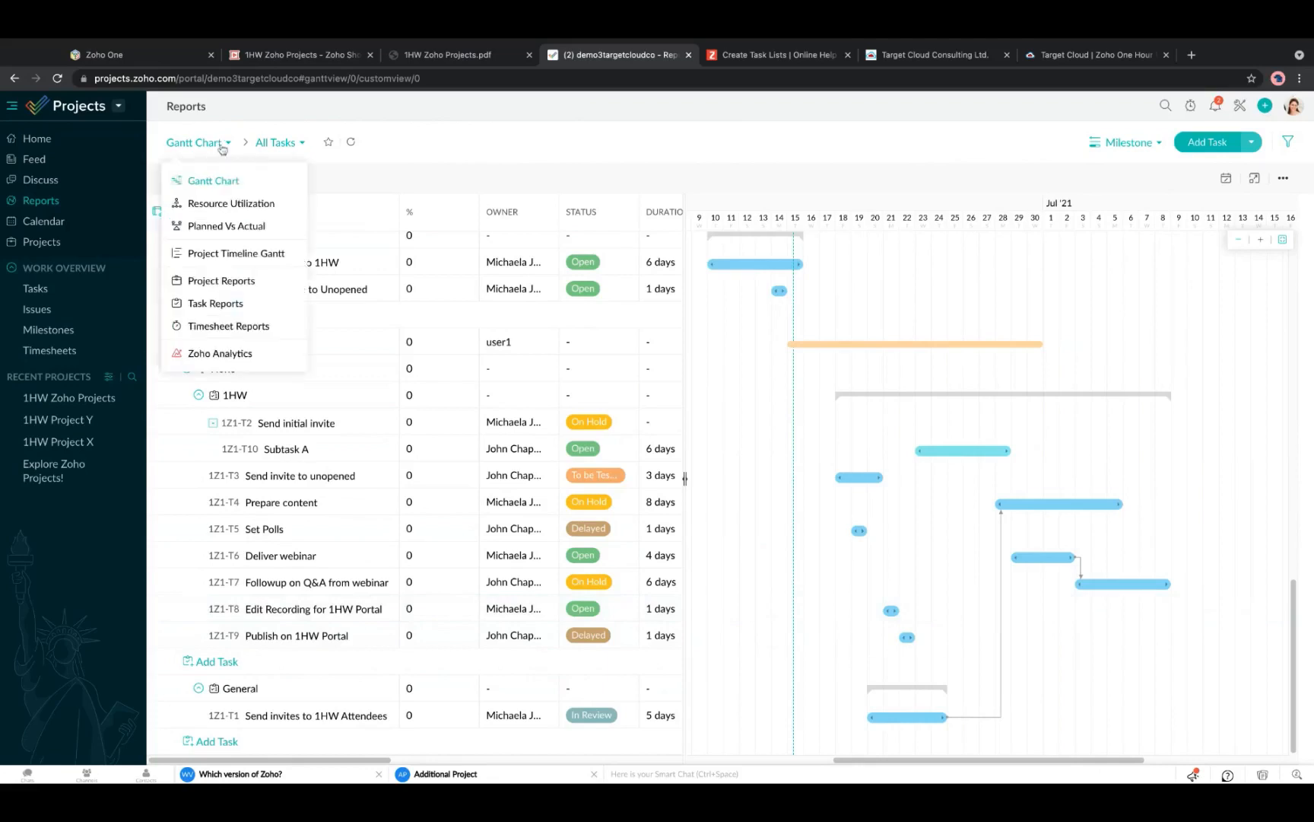
pyautogui.click(217, 207)
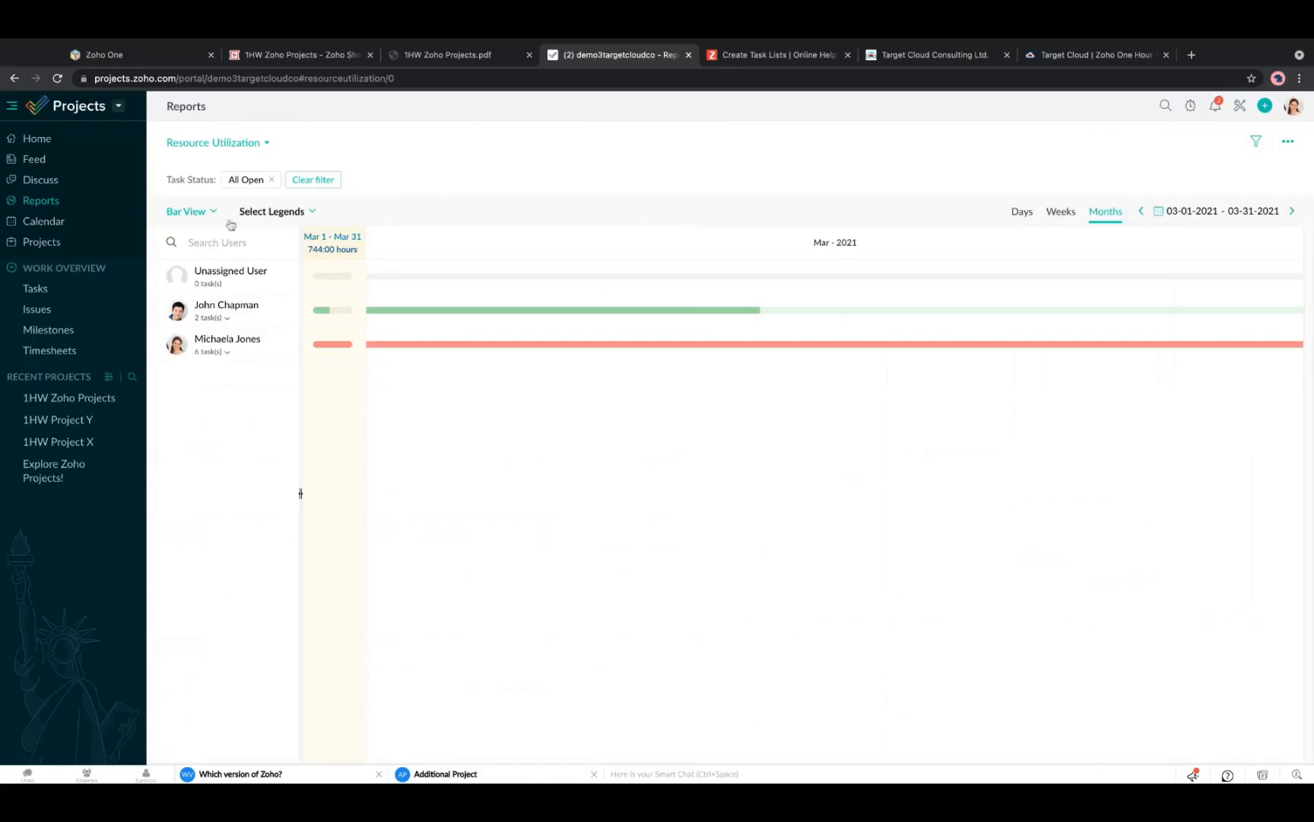
pyautogui.moveTo(517, 344)
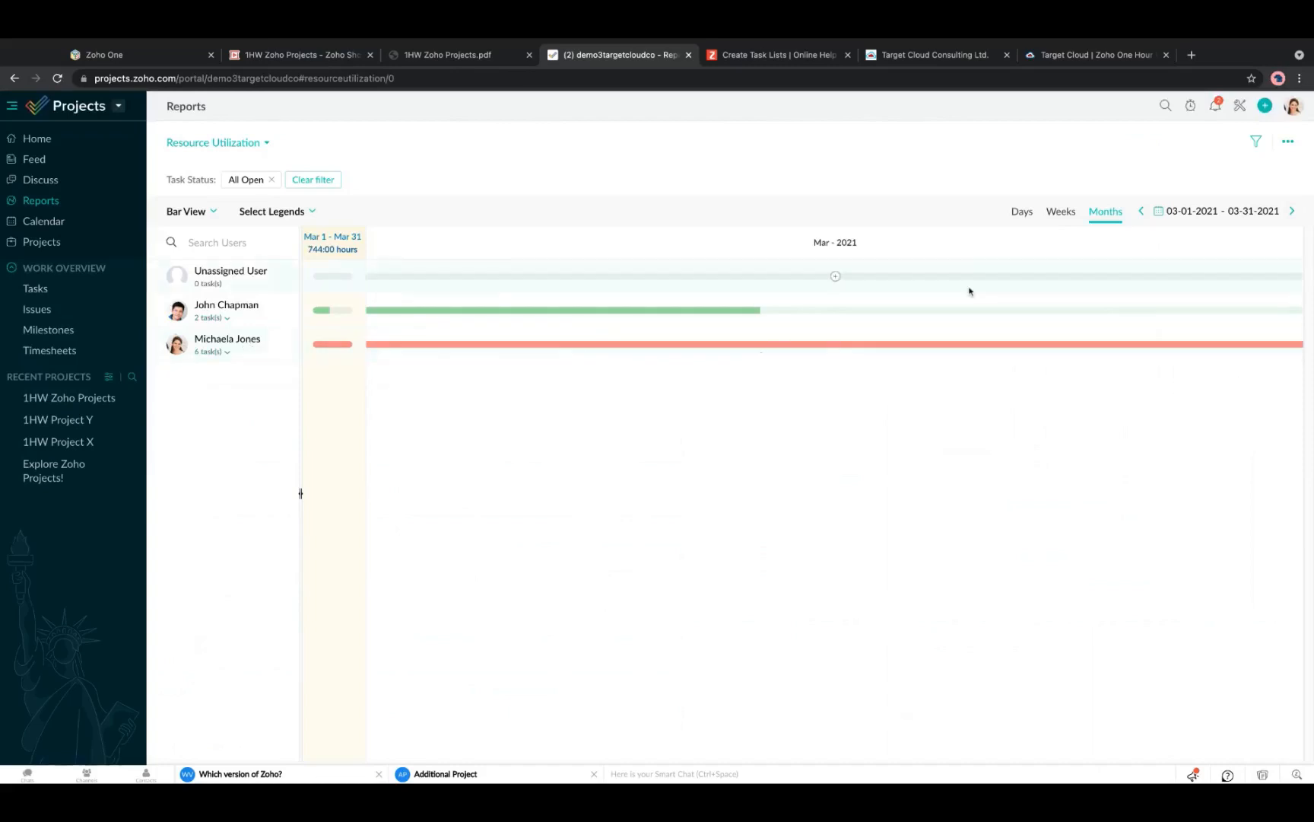
# Expand both assigned users' tasks in the March 2021 Resource Utilization report and examine their workload and task bars.
pyautogui.moveTo(705, 351)
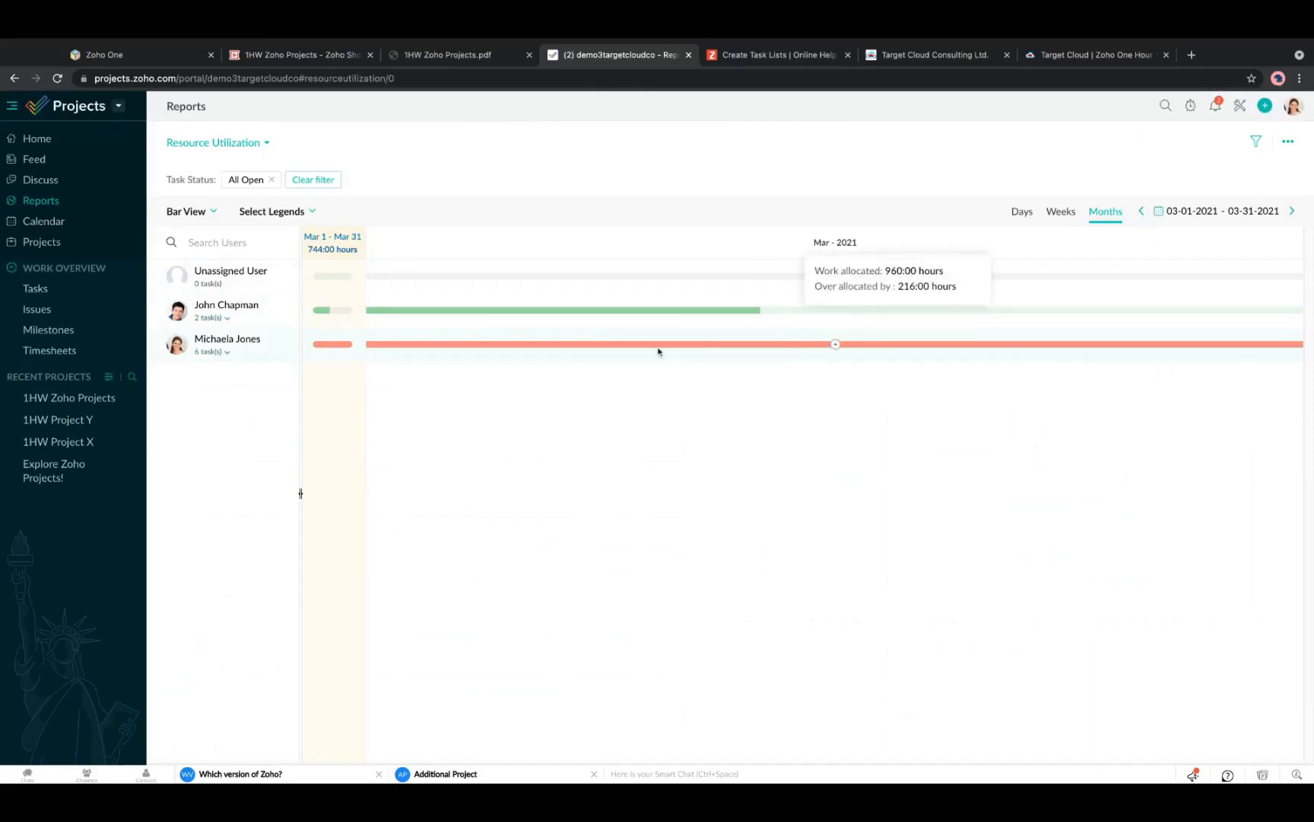
pyautogui.click(226, 352)
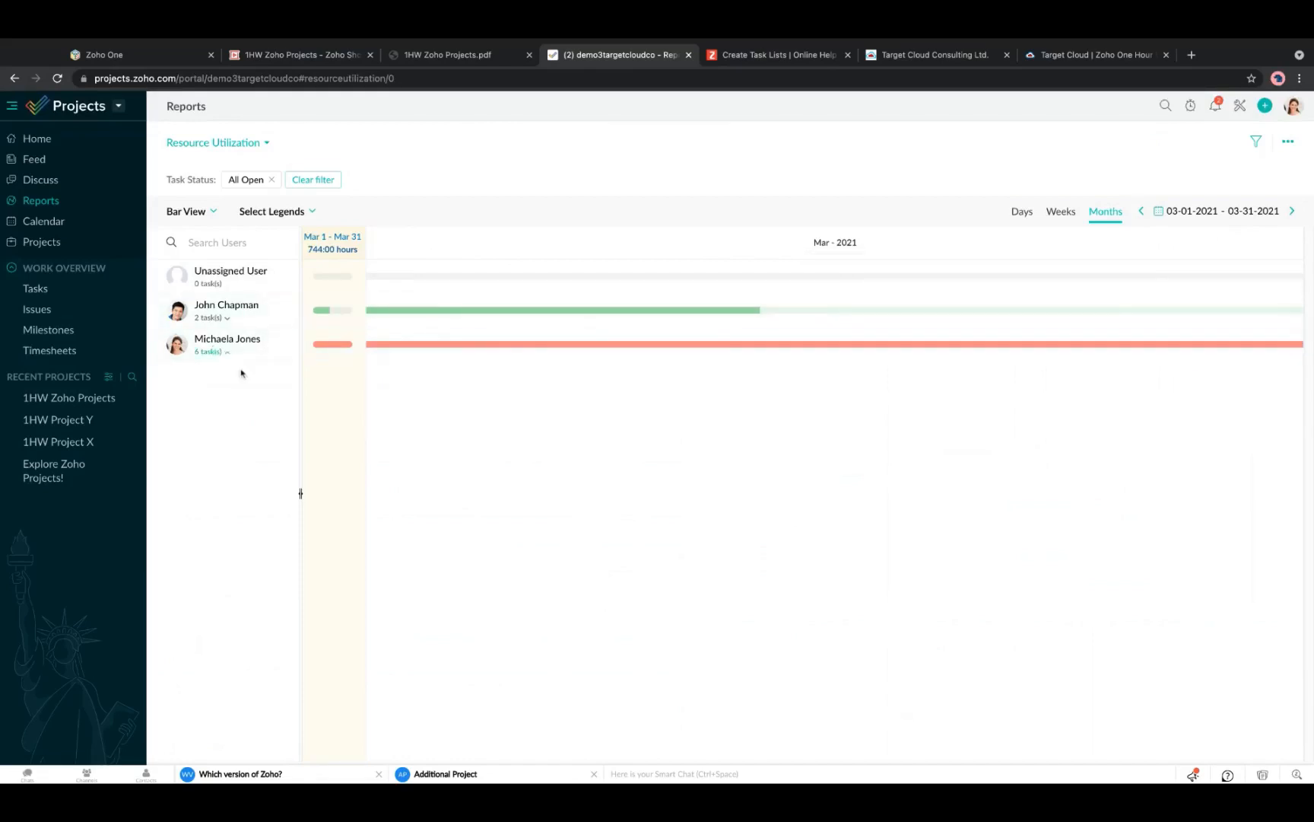
pyautogui.click(222, 318)
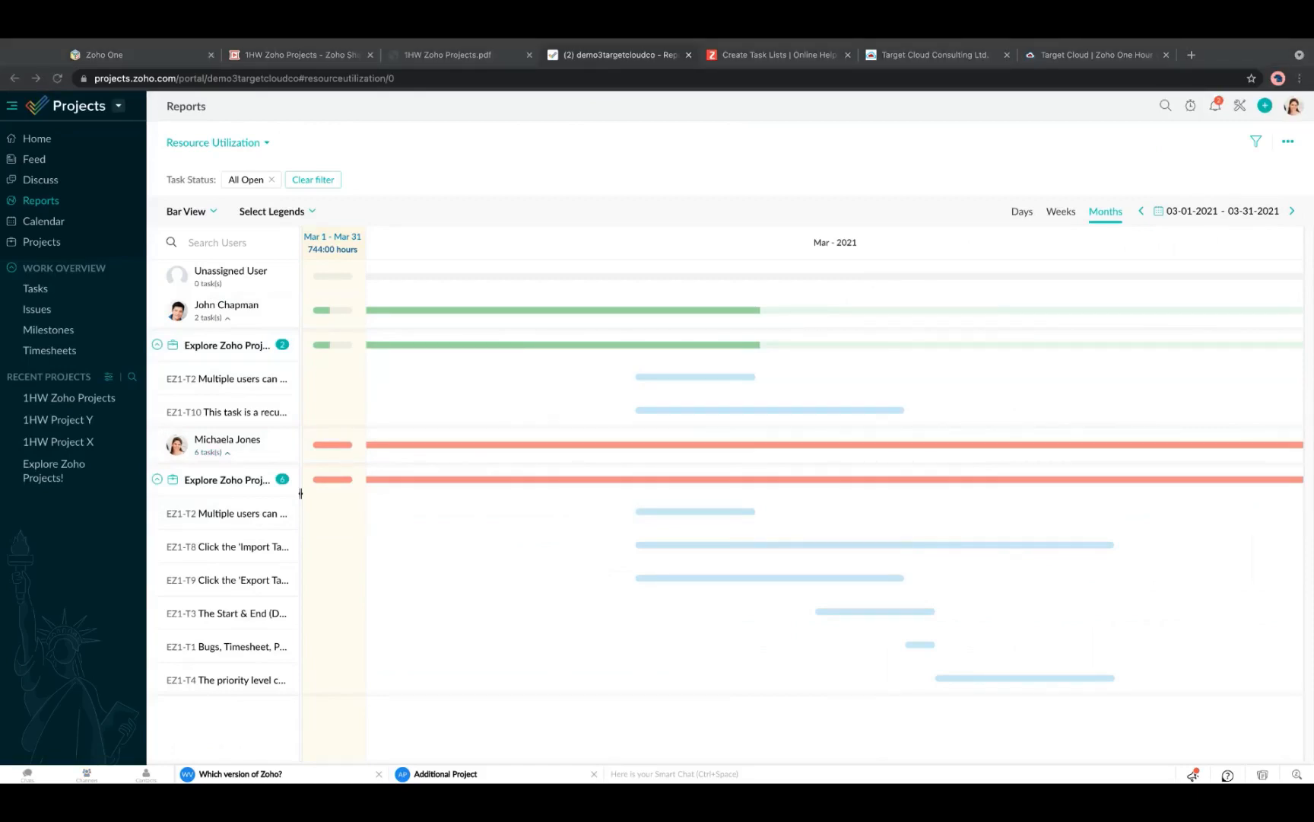
pyautogui.click(604, 287)
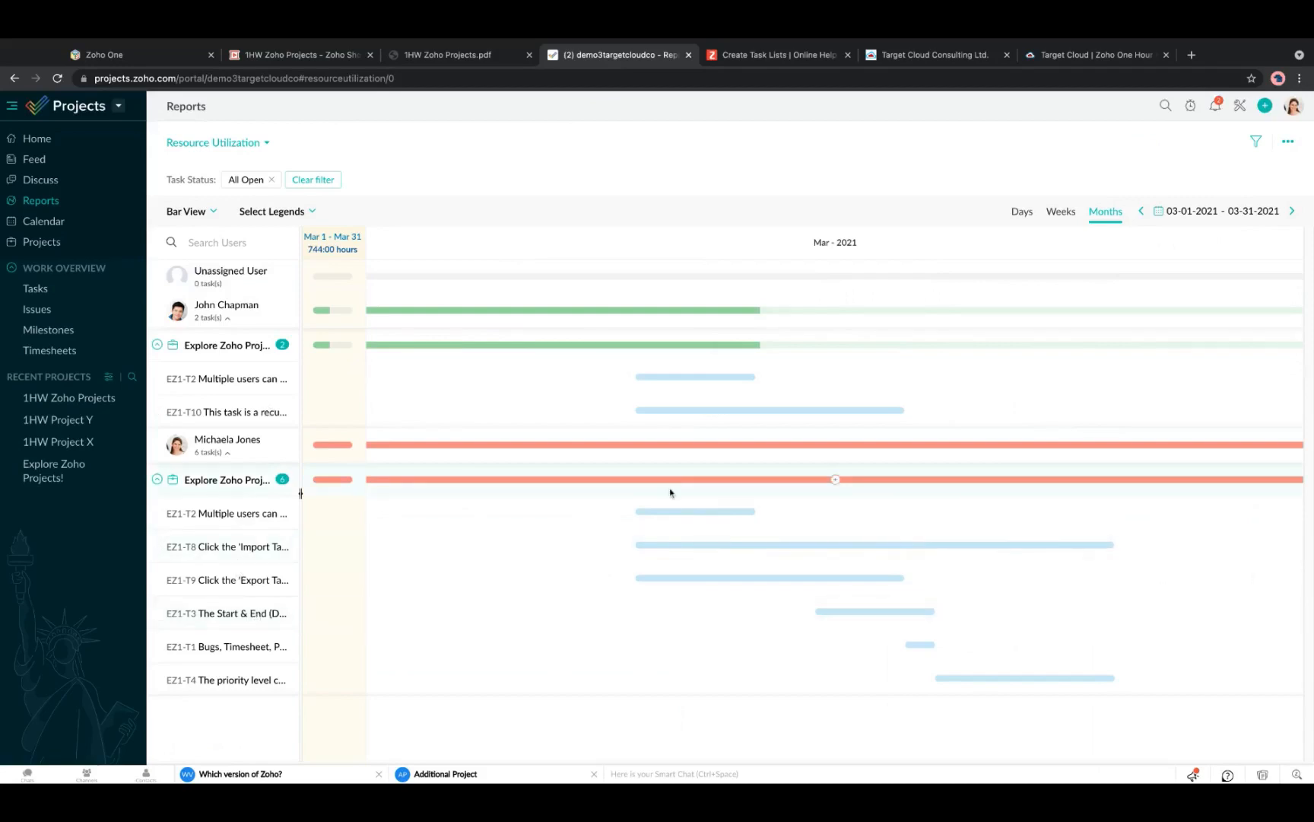
pyautogui.moveTo(540, 444)
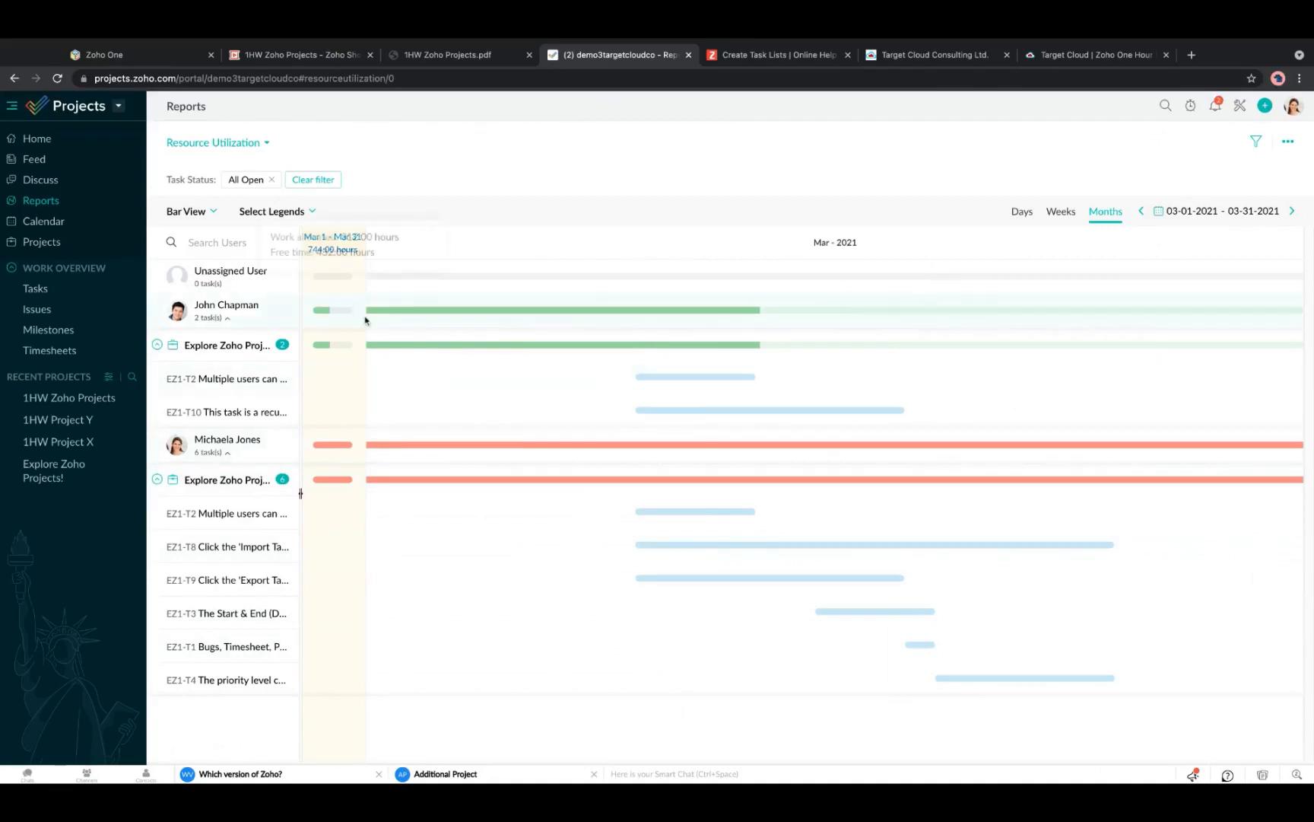
pyautogui.moveTo(643, 375)
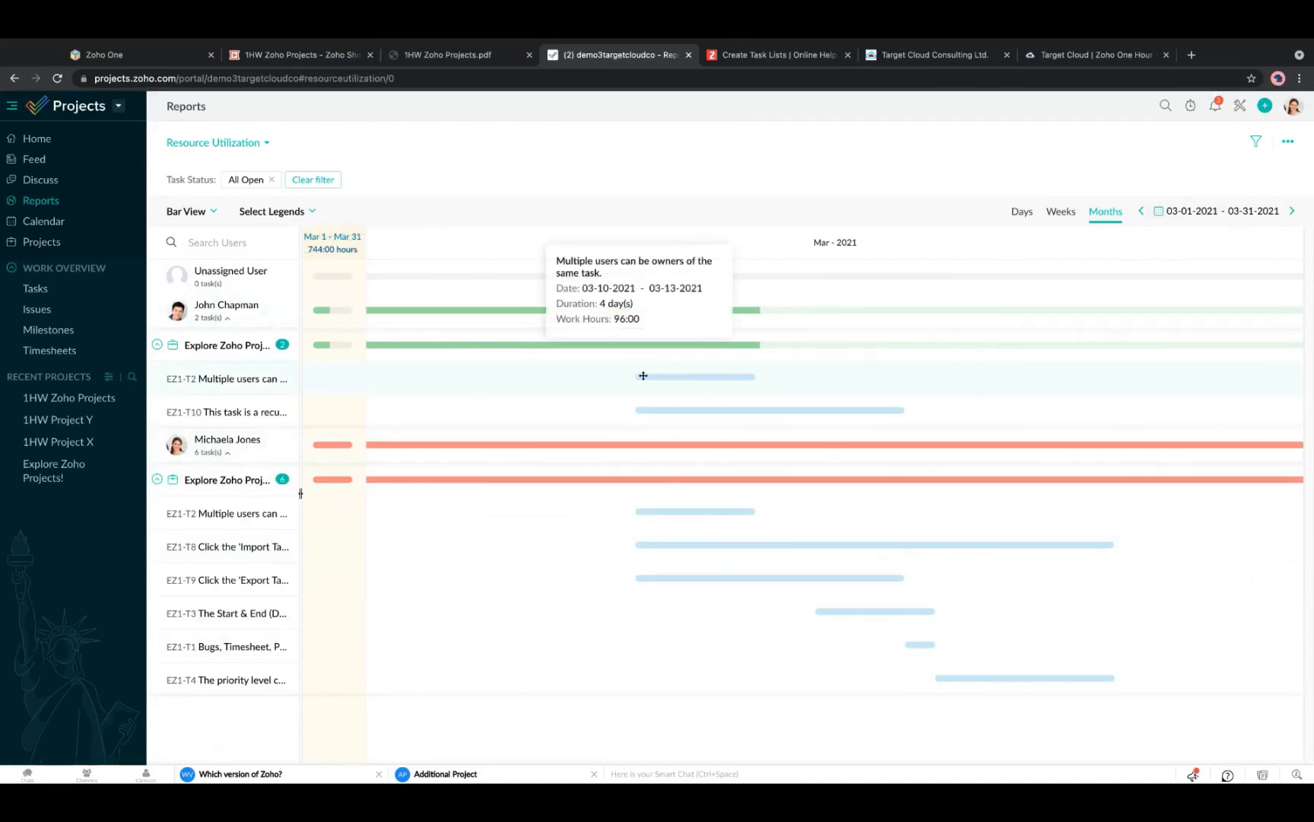
# Set the Resource Utilization report's month range to June 2021 through June 2021.
pyautogui.click(1160, 213)
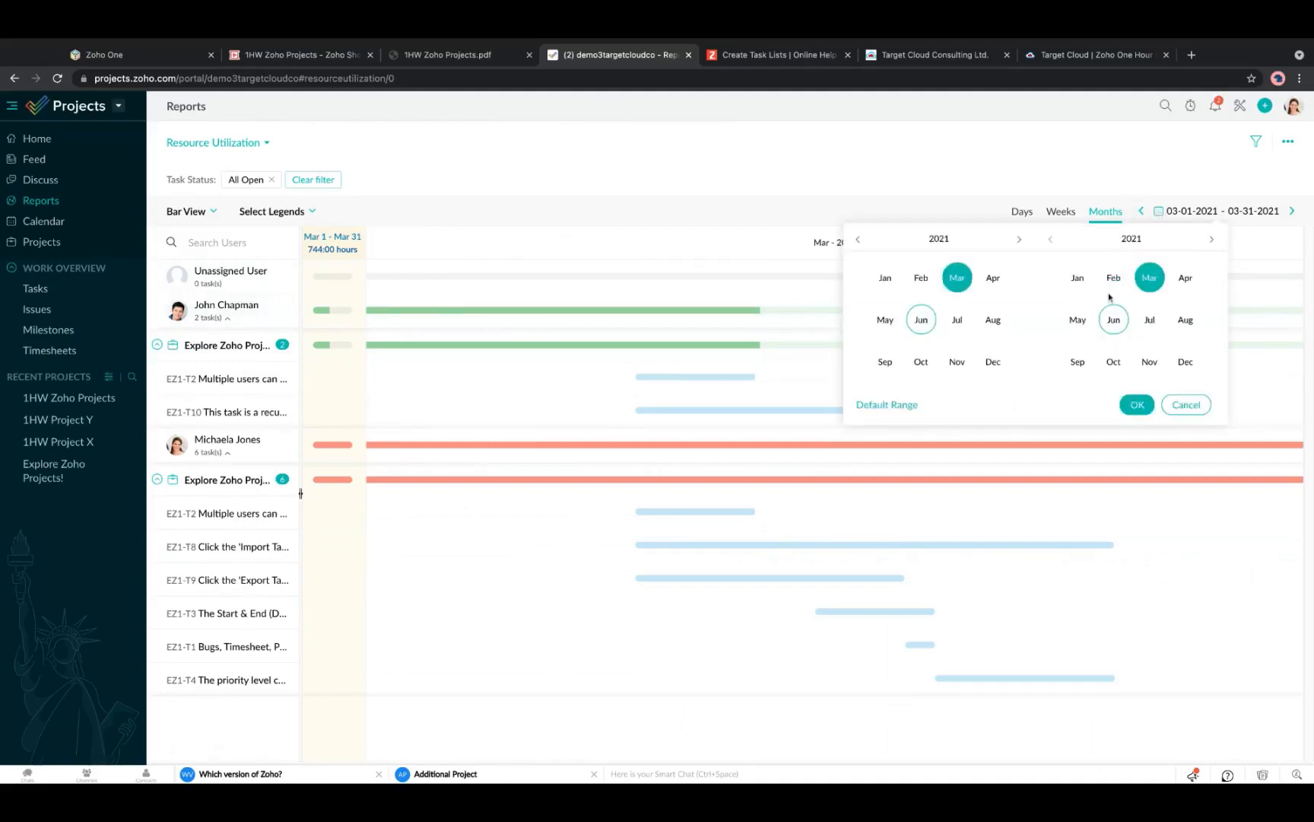
pyautogui.click(1113, 320)
pyautogui.click(916, 320)
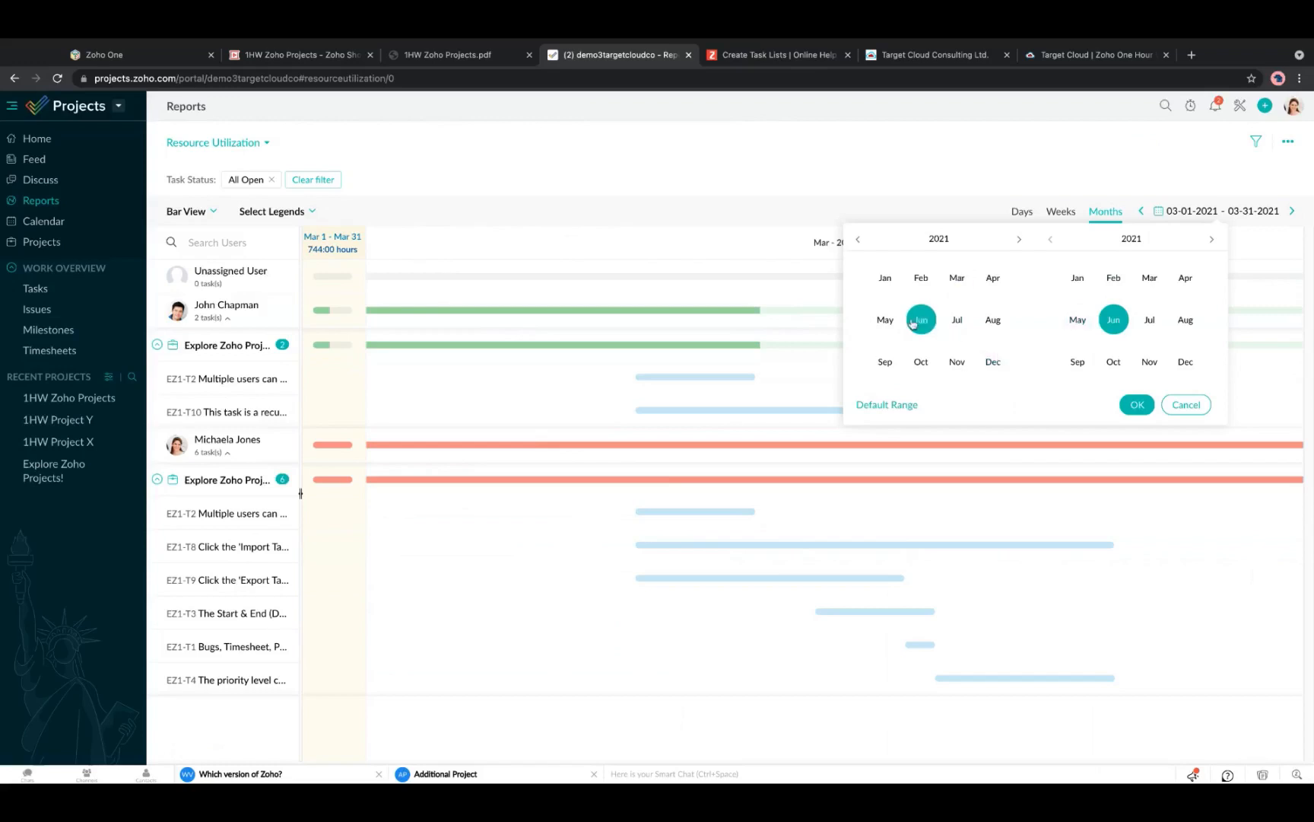
pyautogui.click(1133, 404)
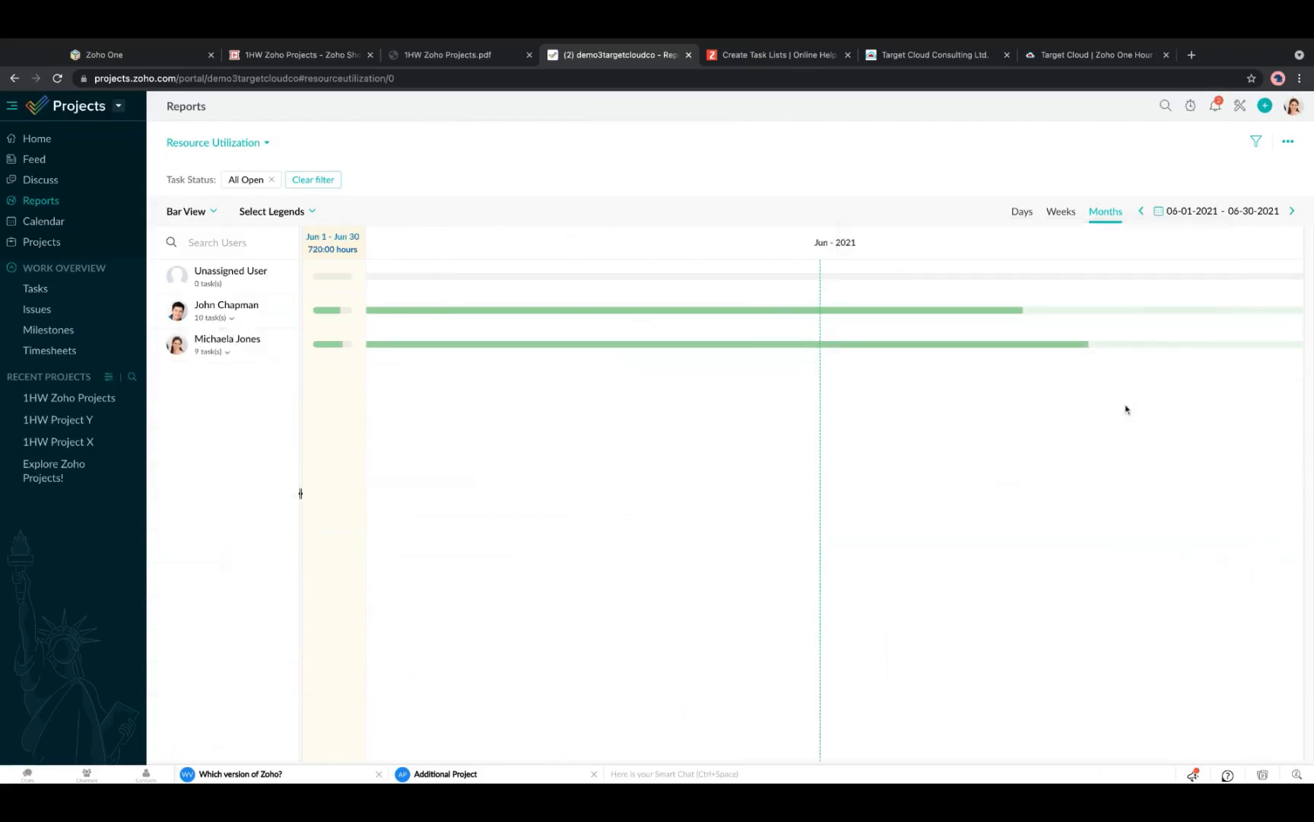
# Expand both users' June tasks by project, review their workload bars, and collapse the task lists again.
pyautogui.click(224, 320)
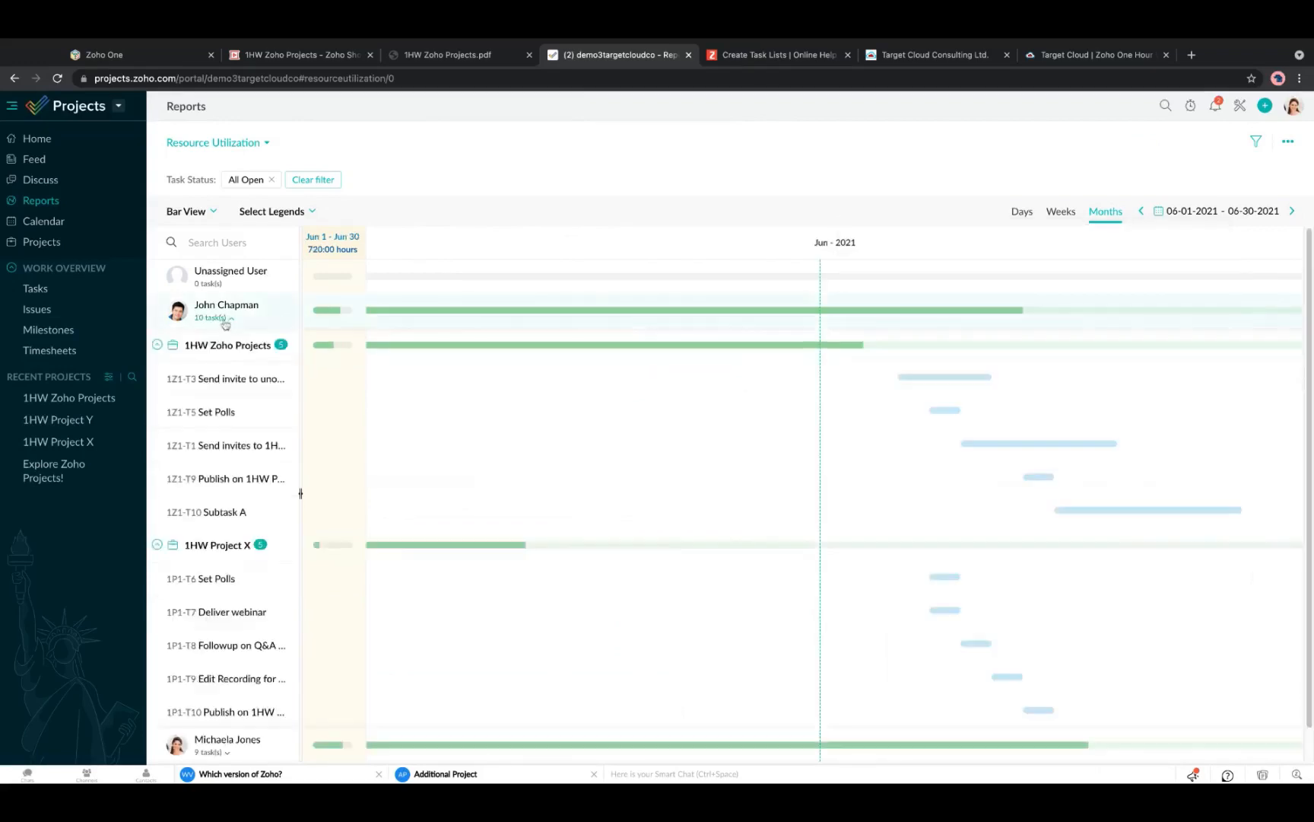
pyautogui.scroll(-1, 361, 420)
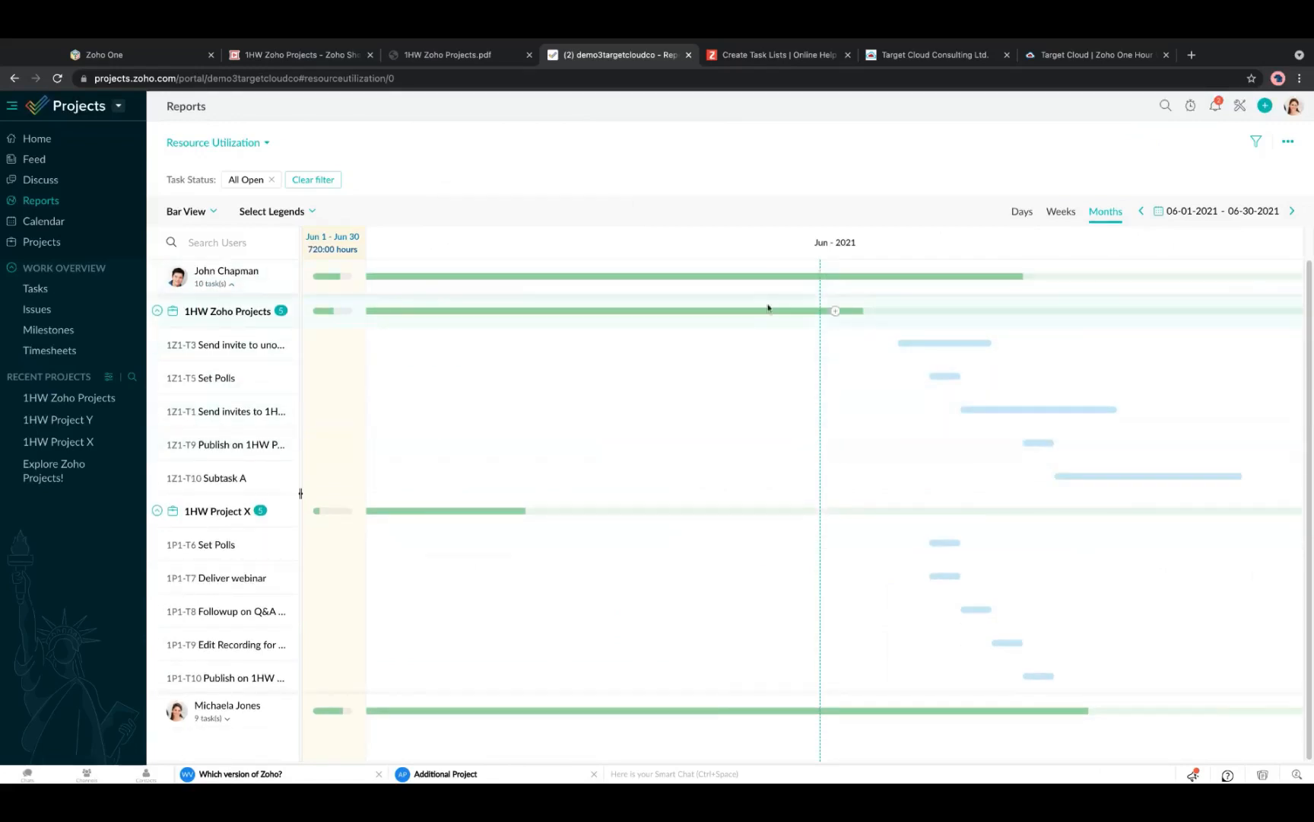
pyautogui.click(226, 718)
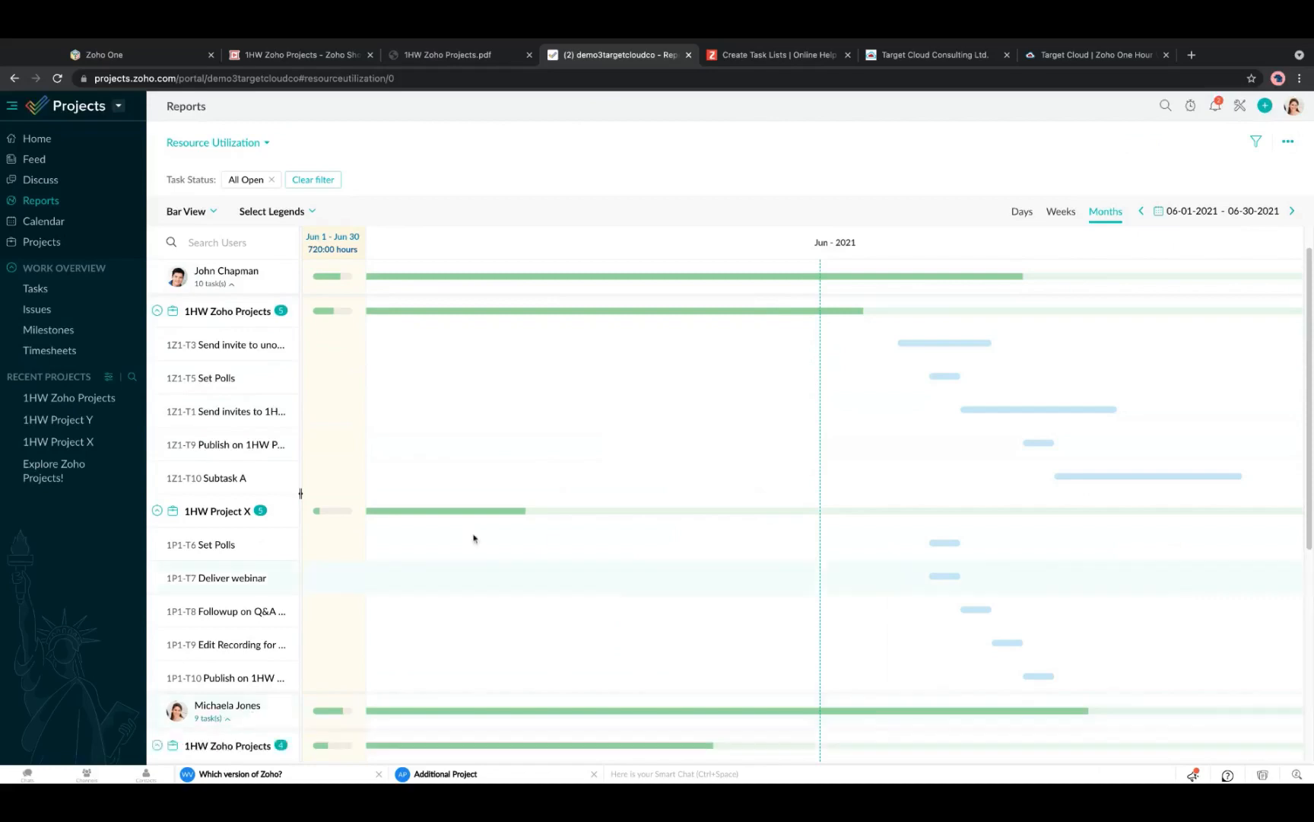
pyautogui.scroll(-5, 533, 472)
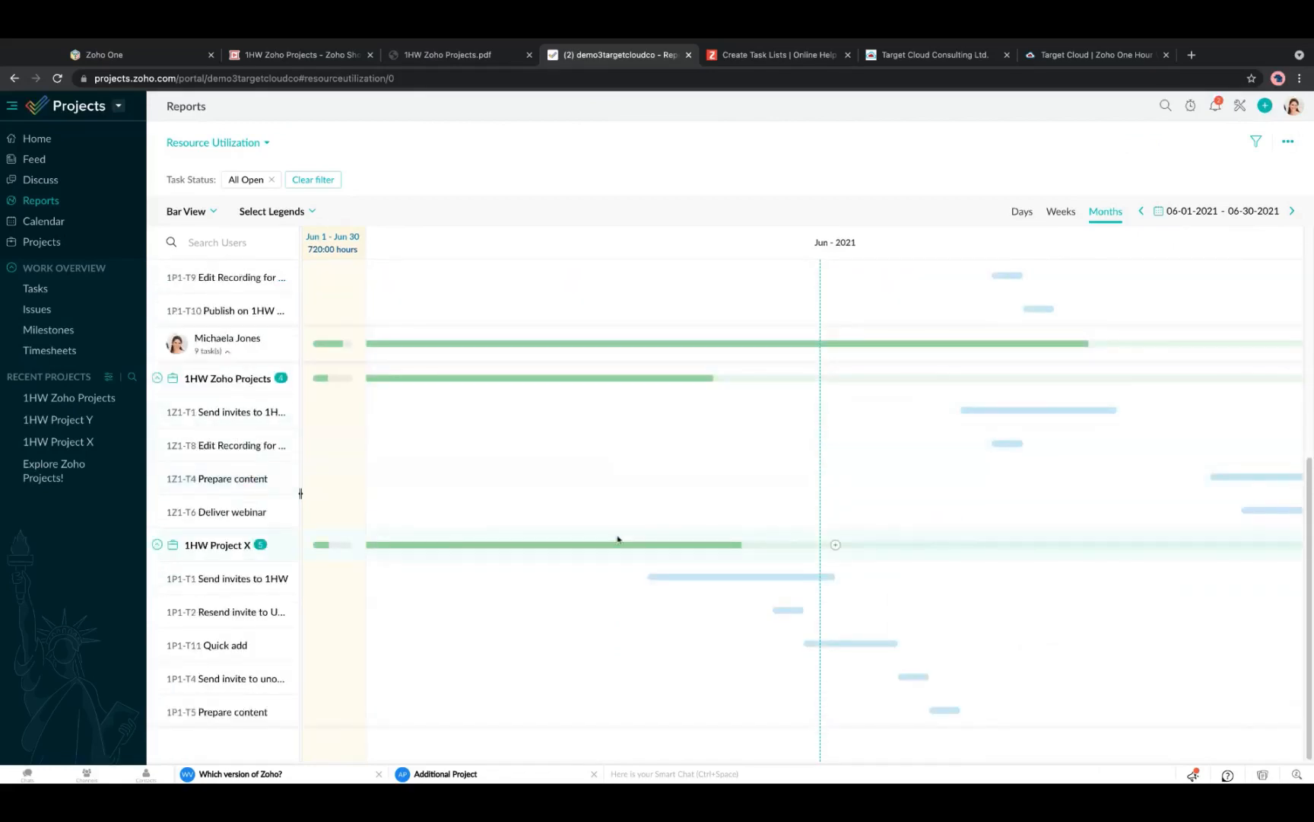
pyautogui.scroll(5, 639, 492)
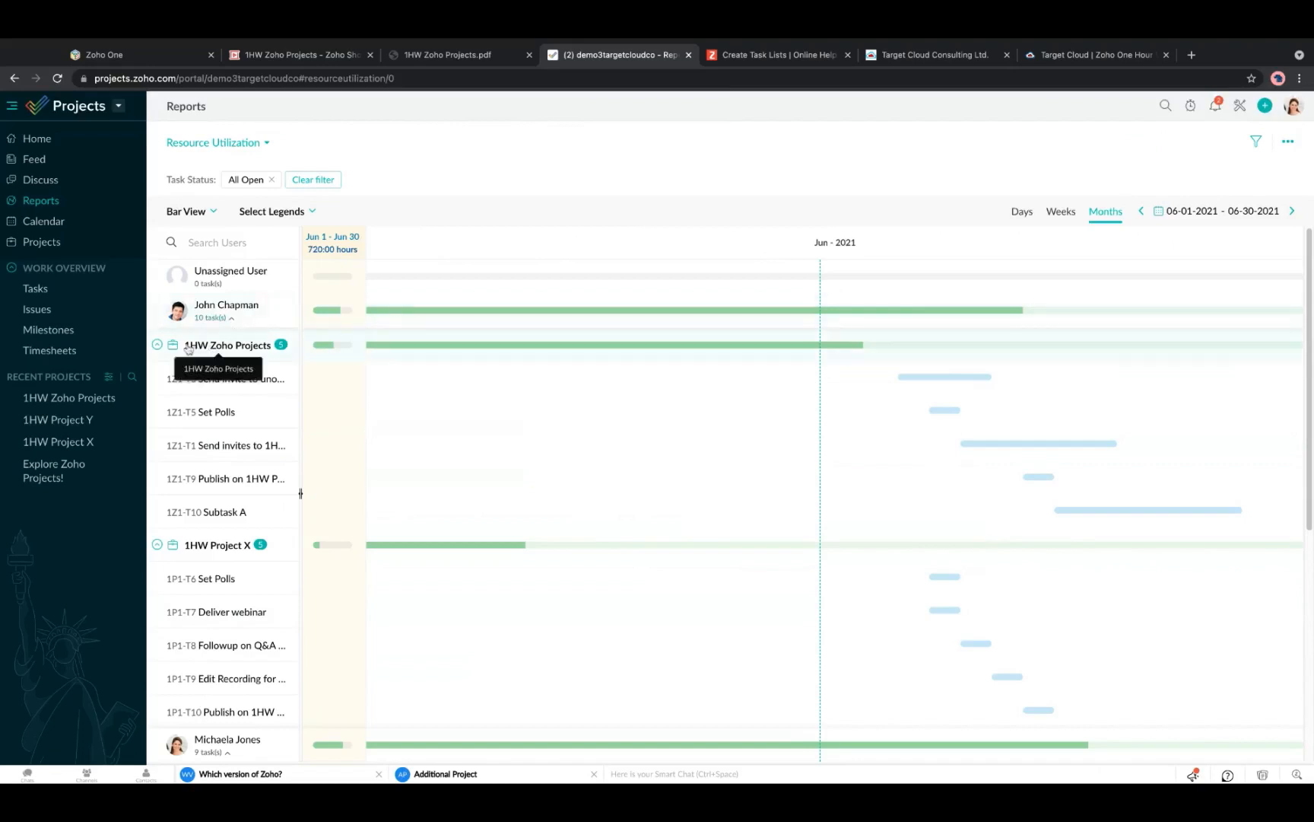
pyautogui.click(213, 318)
pyautogui.click(218, 353)
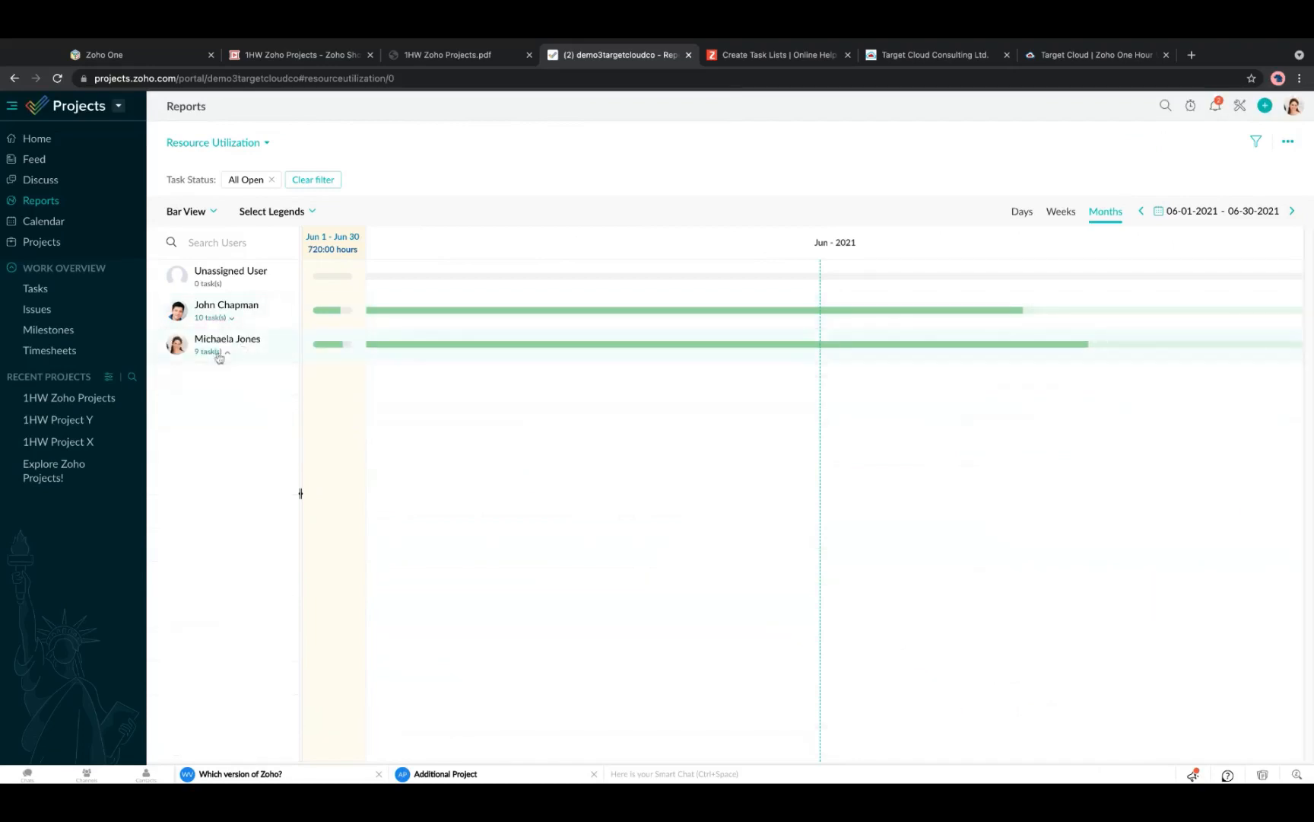
pyautogui.moveTo(746, 320)
pyautogui.moveTo(1108, 357)
# Switch to the Planned Vs Actual report and review the planned and actual hours per user.
pyautogui.click(251, 144)
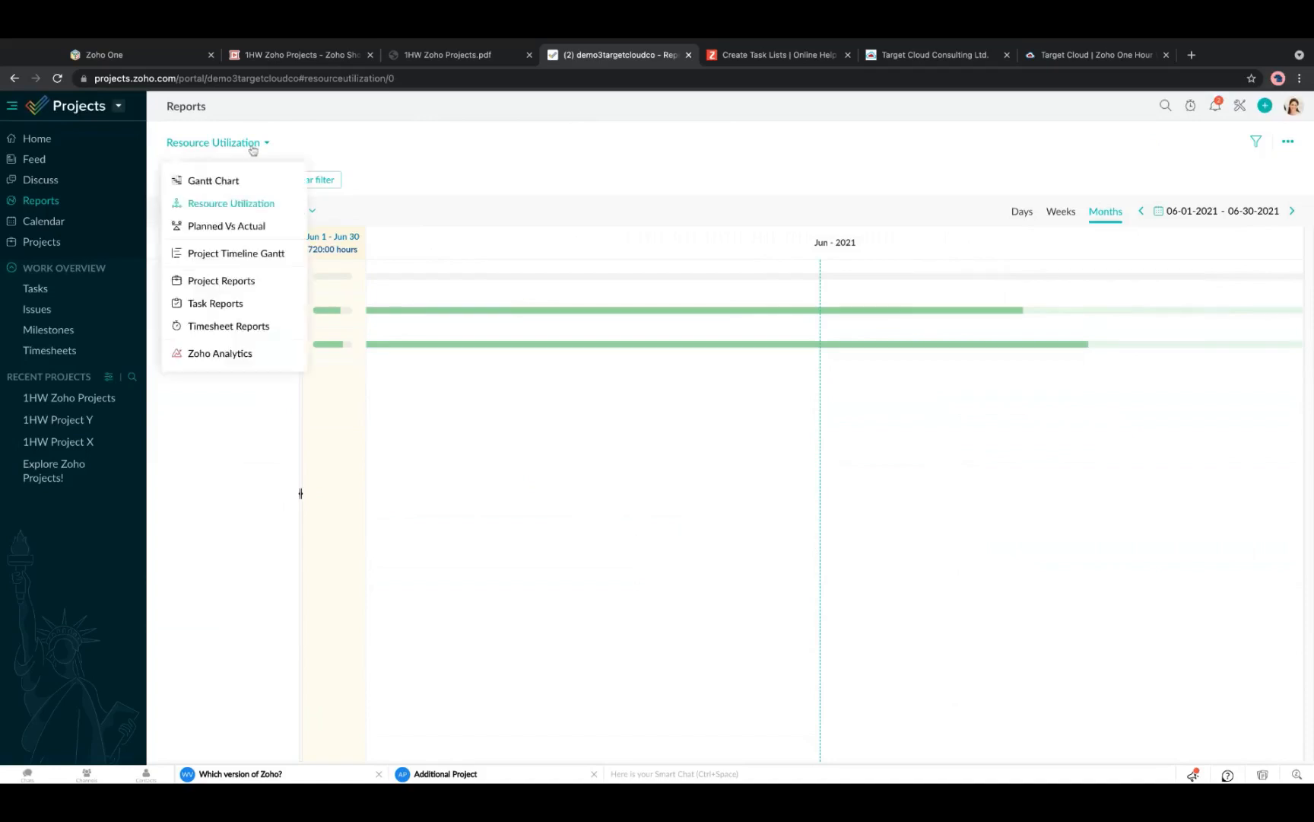
pyautogui.click(226, 224)
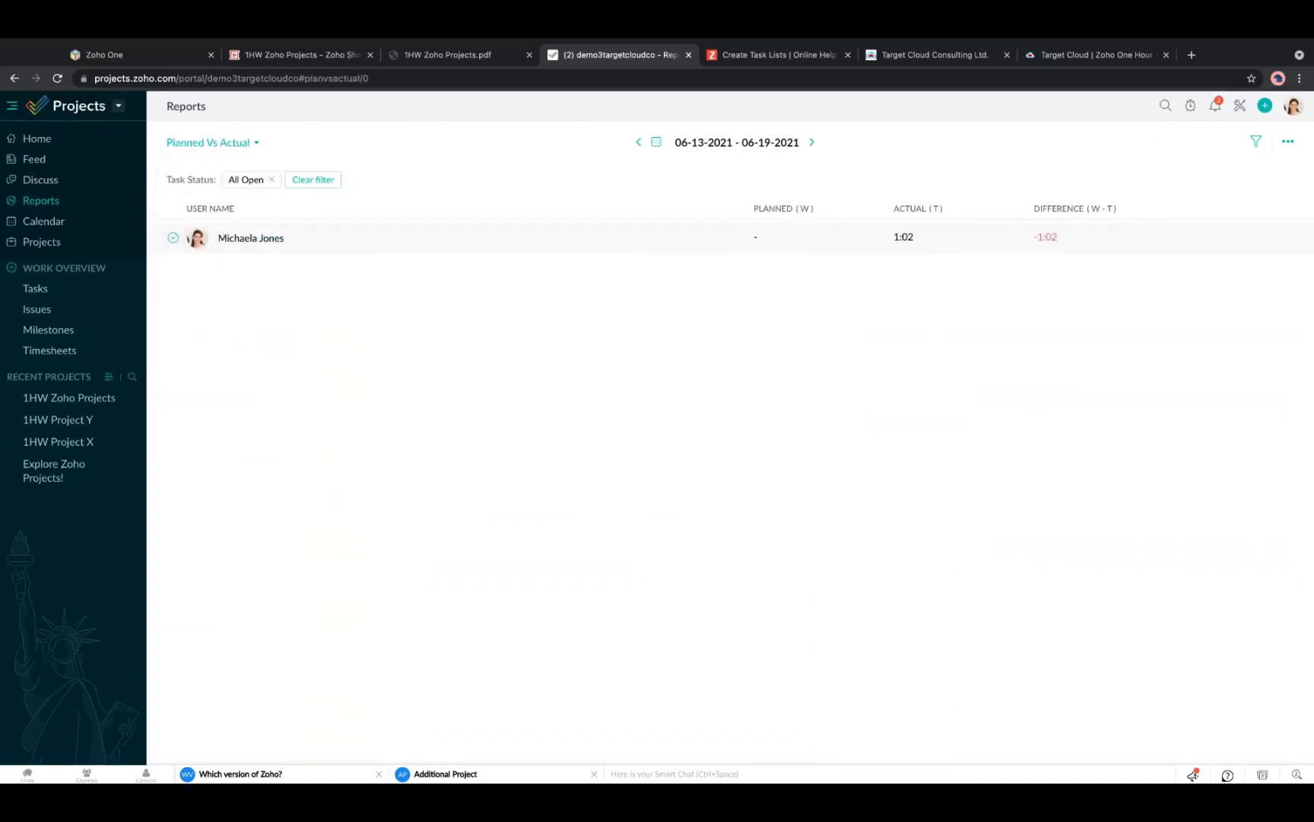
pyautogui.click(242, 143)
pyautogui.click(243, 148)
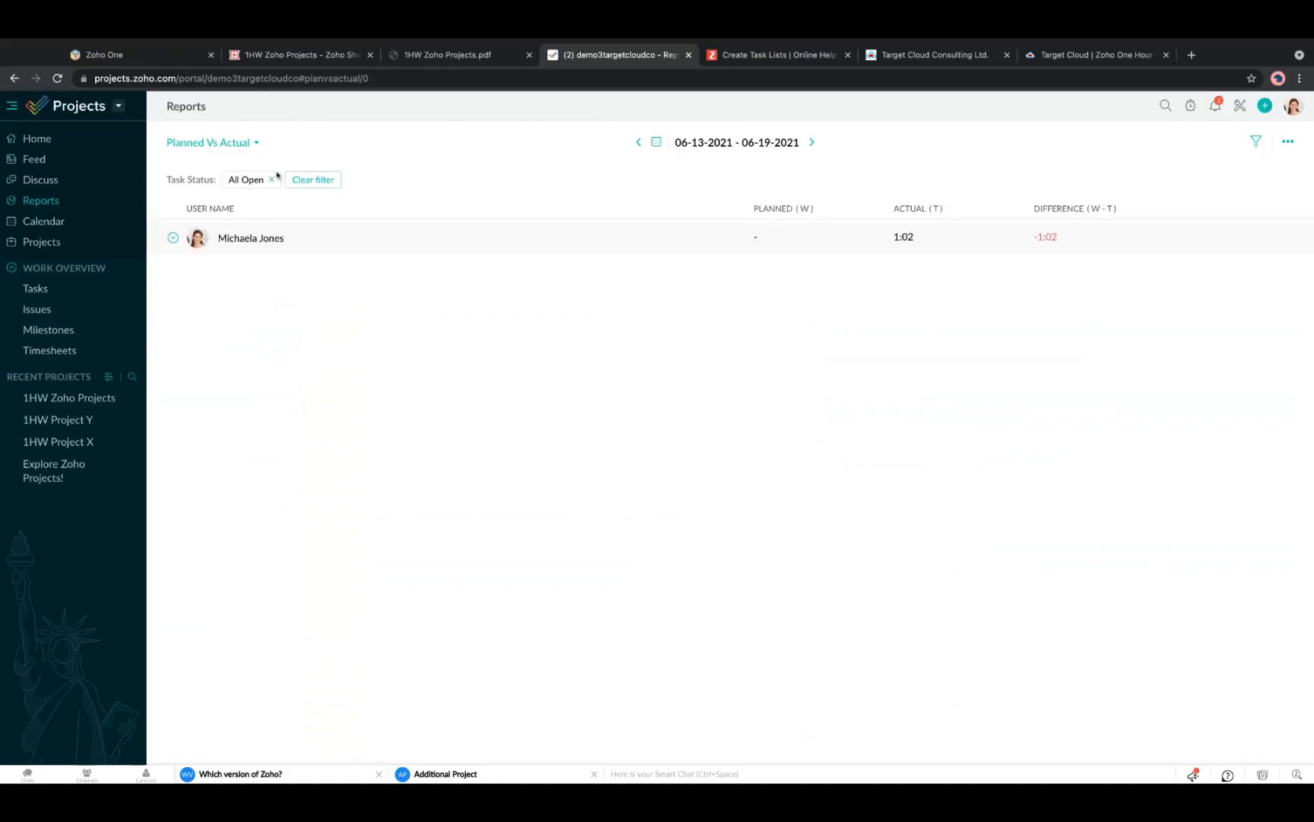
# Switch to Project Reports and view the basic Status, Project Groups and Client Company reports.
pyautogui.click(242, 144)
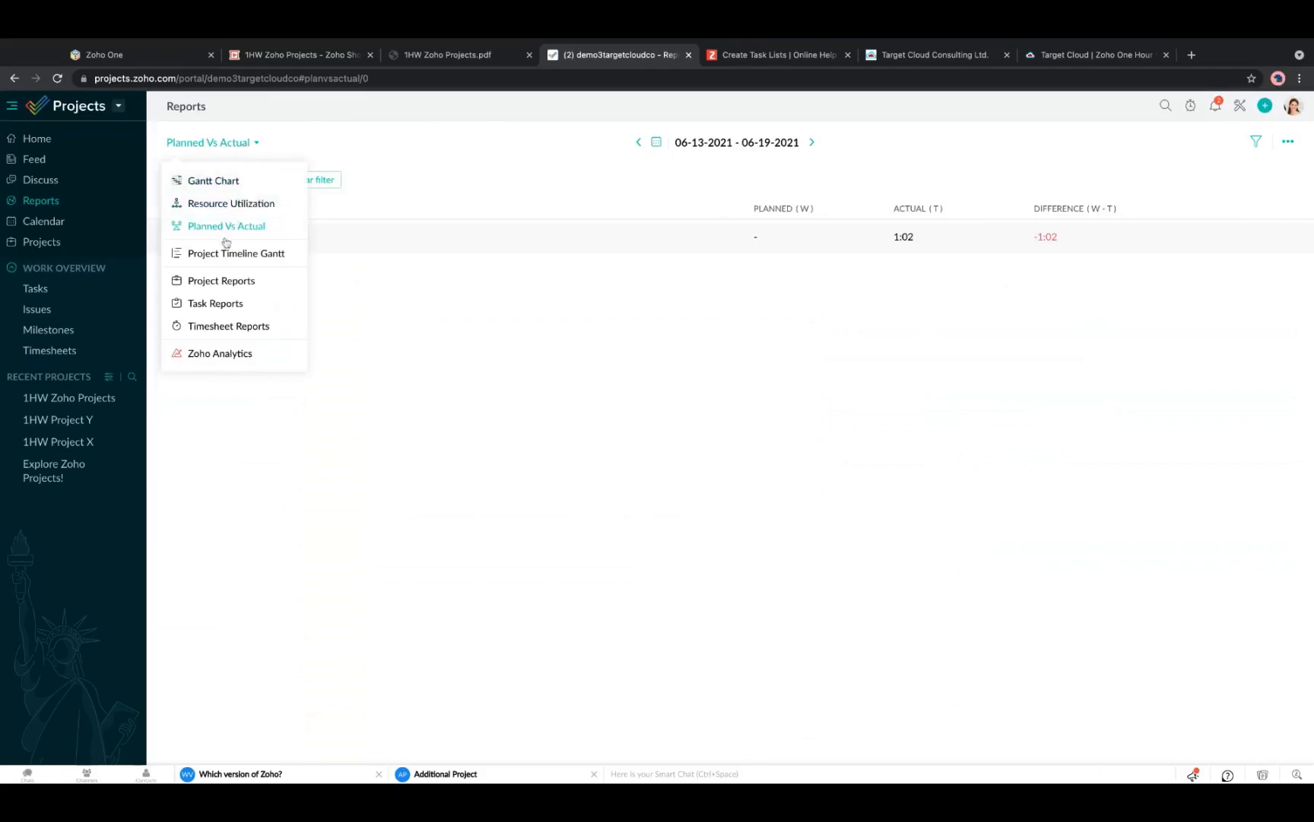
pyautogui.click(214, 283)
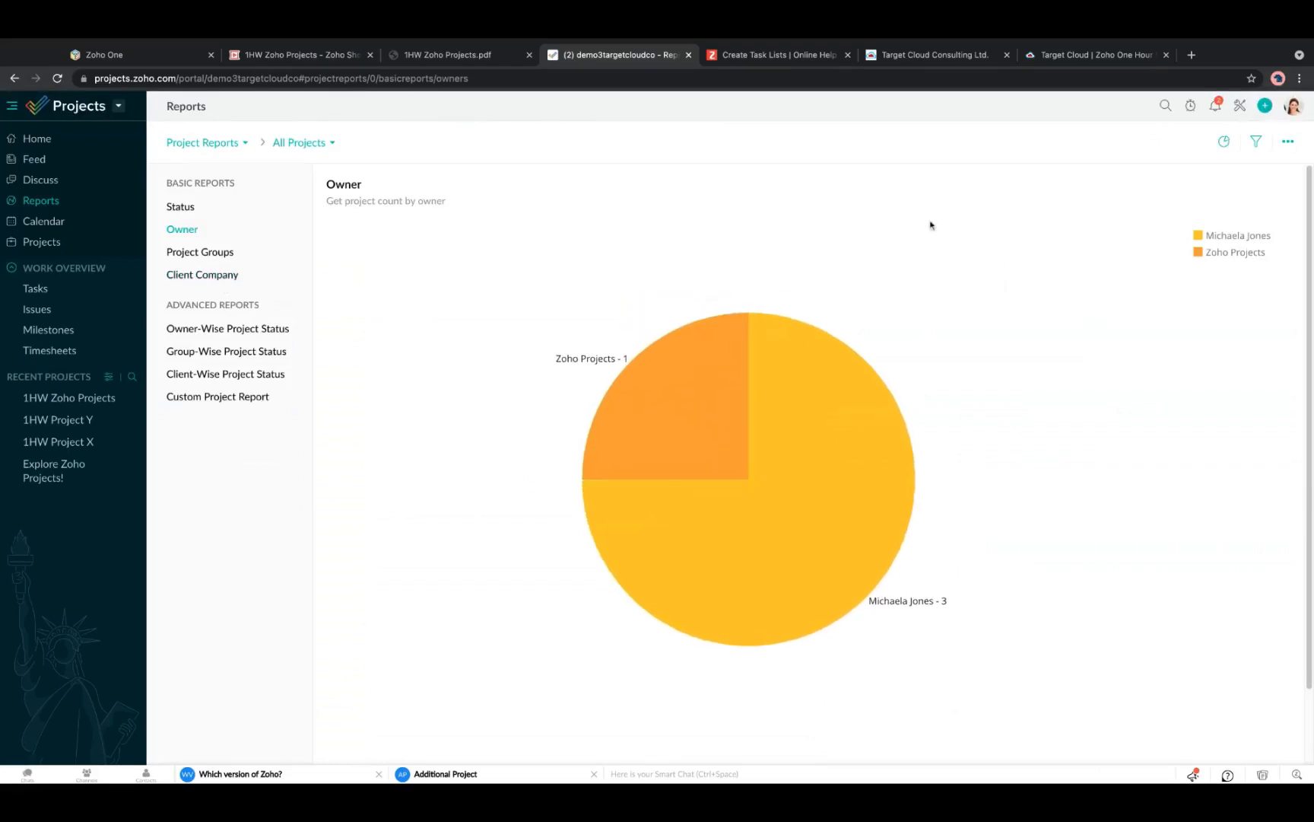
pyautogui.click(181, 207)
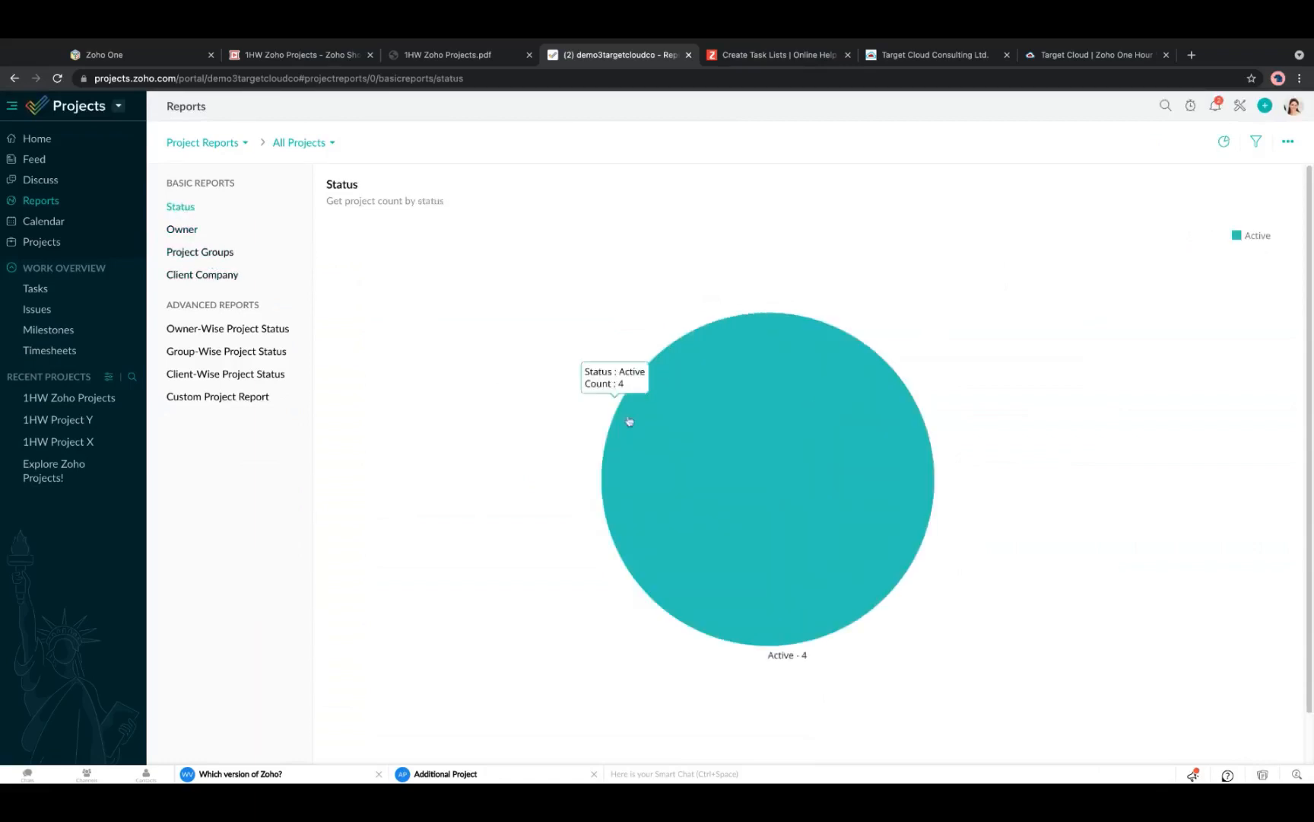
pyautogui.click(216, 256)
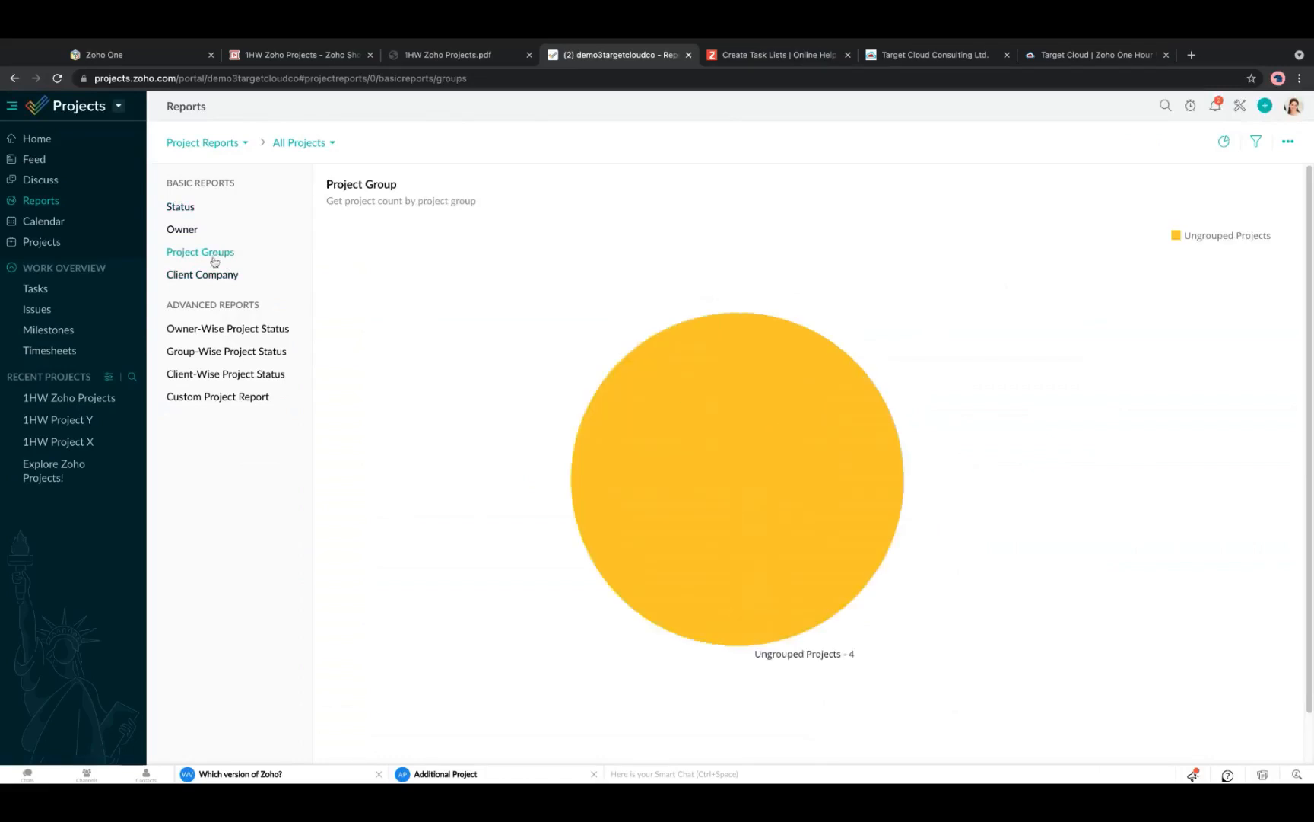
pyautogui.click(204, 280)
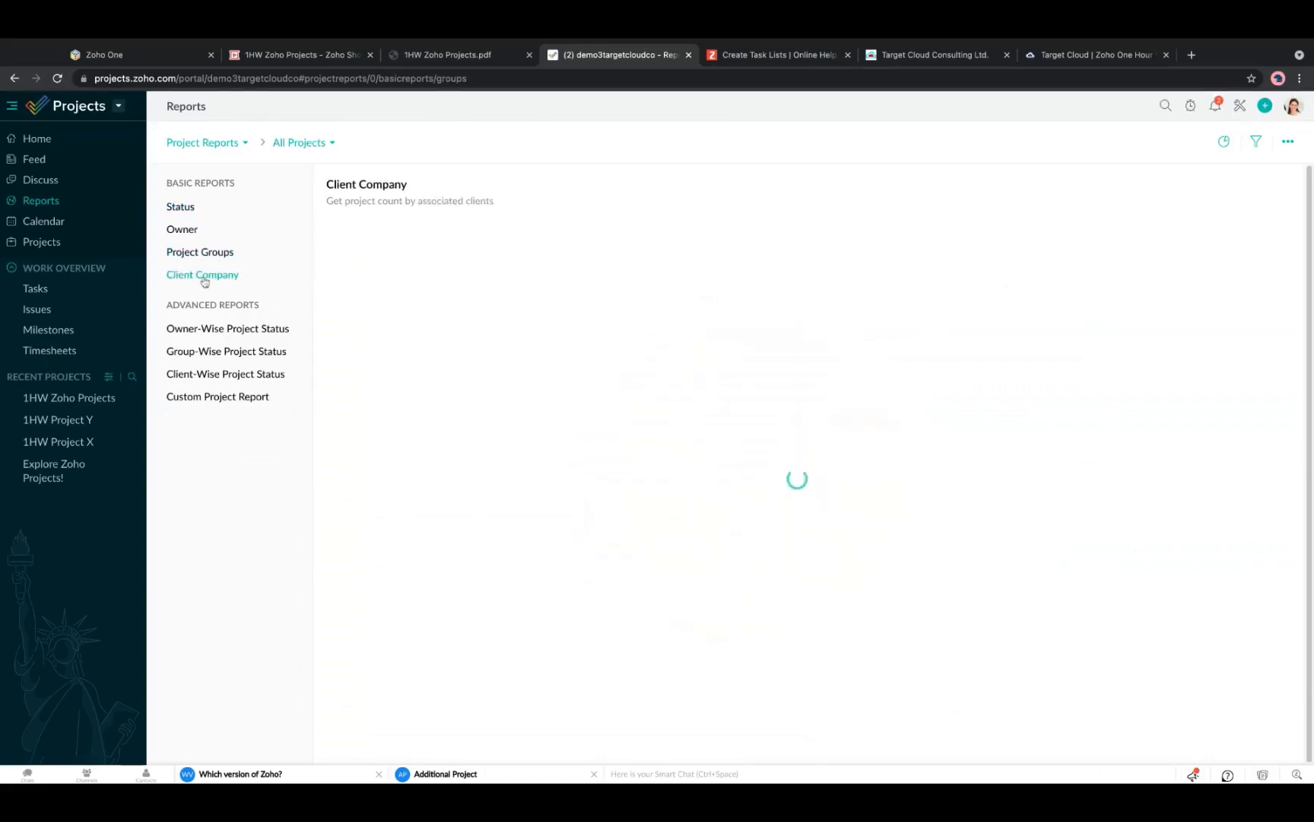
# View the advanced Owner-Wise, Group-Wise and Client-Wise Project Status reports.
pyautogui.click(201, 331)
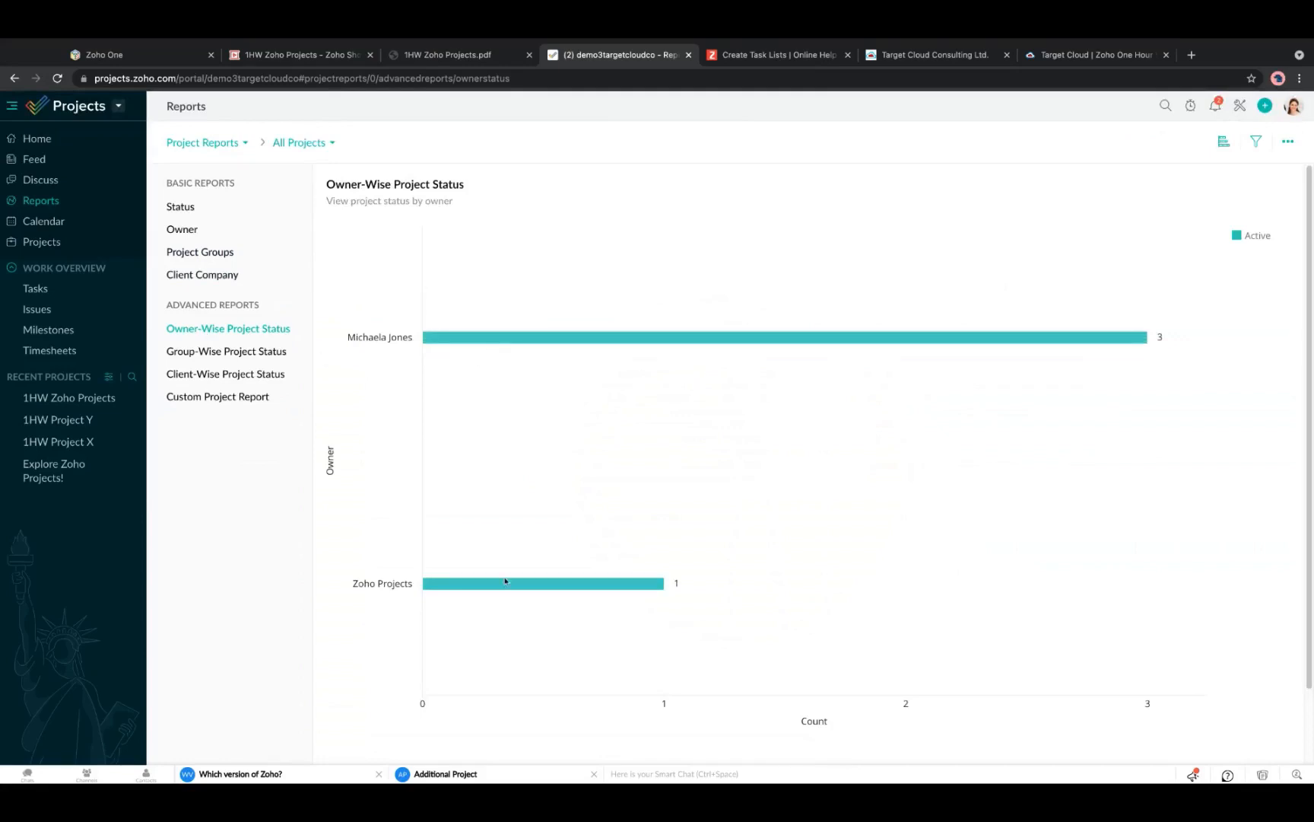
pyautogui.click(265, 355)
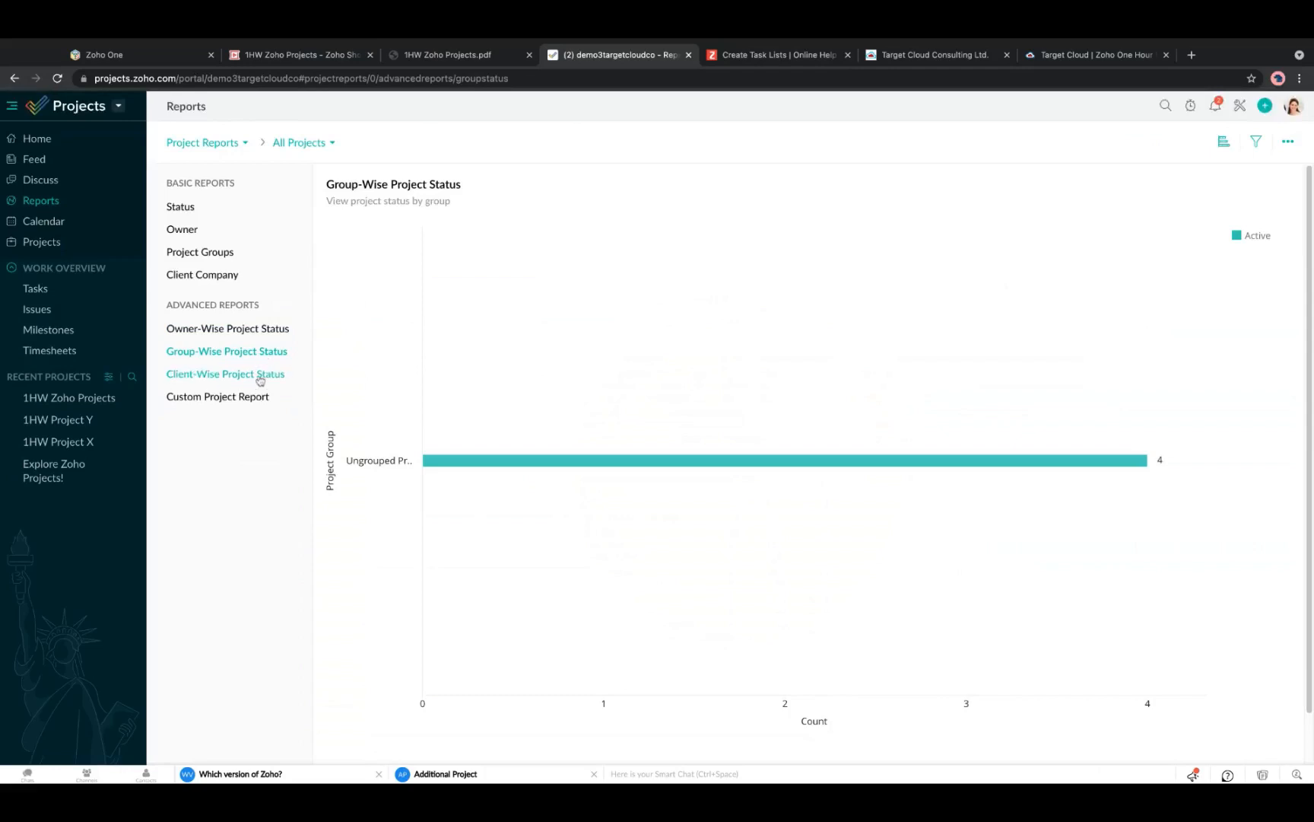
pyautogui.click(260, 376)
# Generate a Custom Project Report based on Status compared with Owner and review its chart.
pyautogui.click(254, 398)
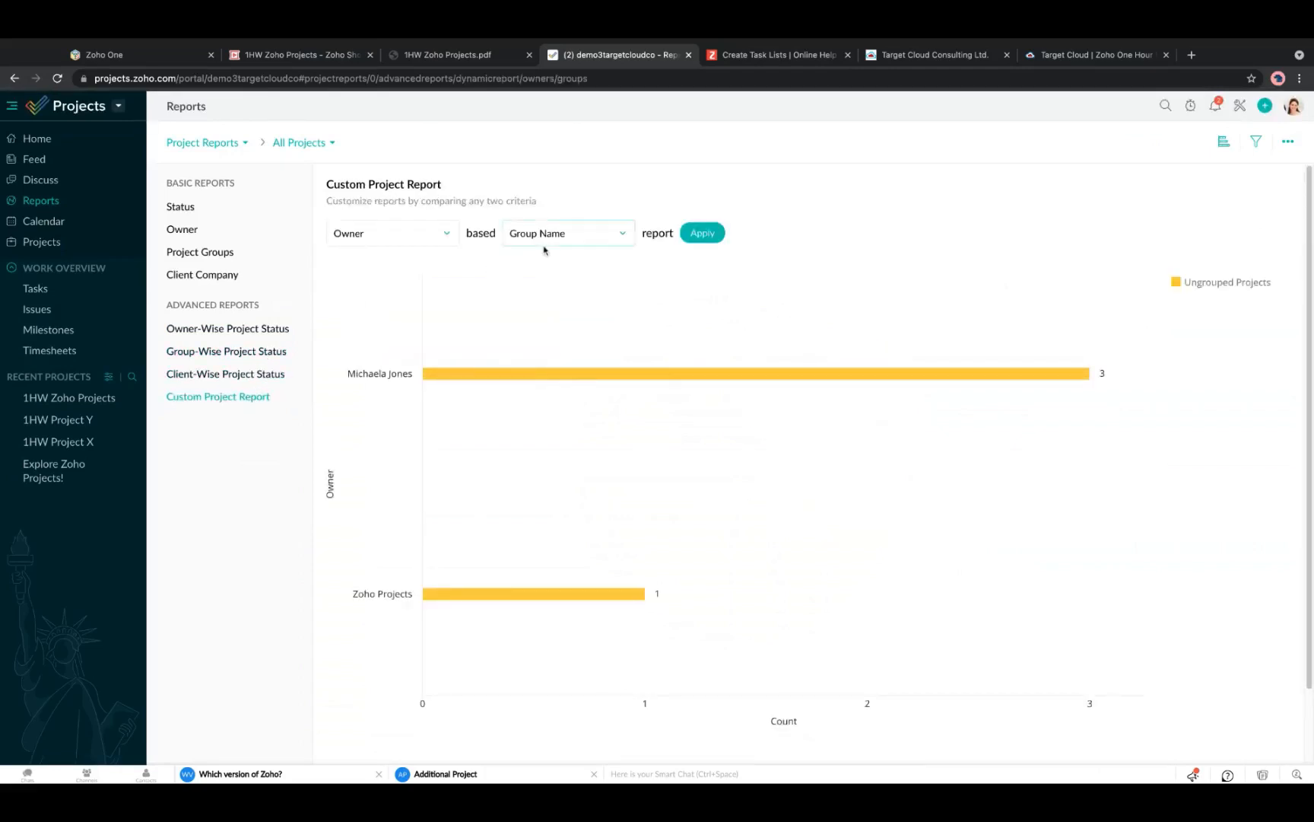
pyautogui.click(438, 234)
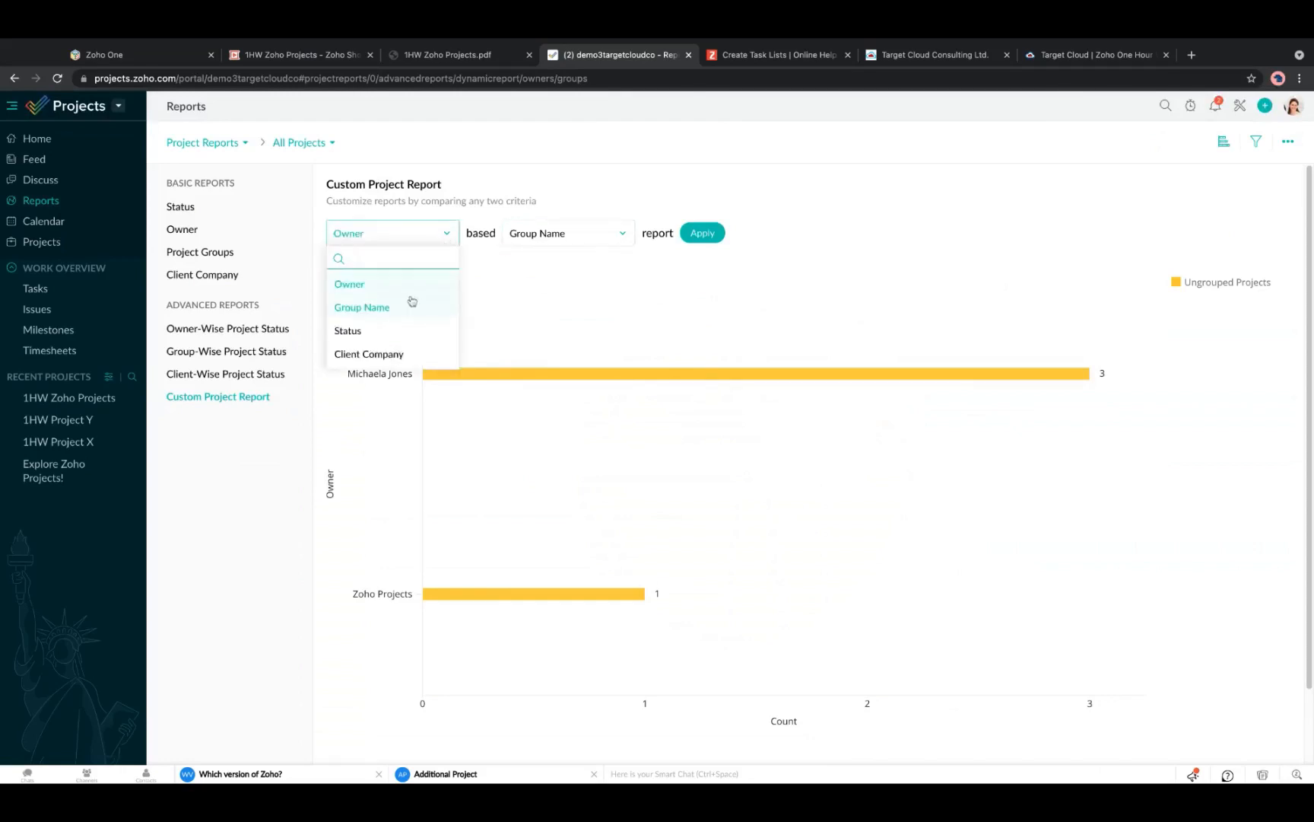
pyautogui.click(349, 333)
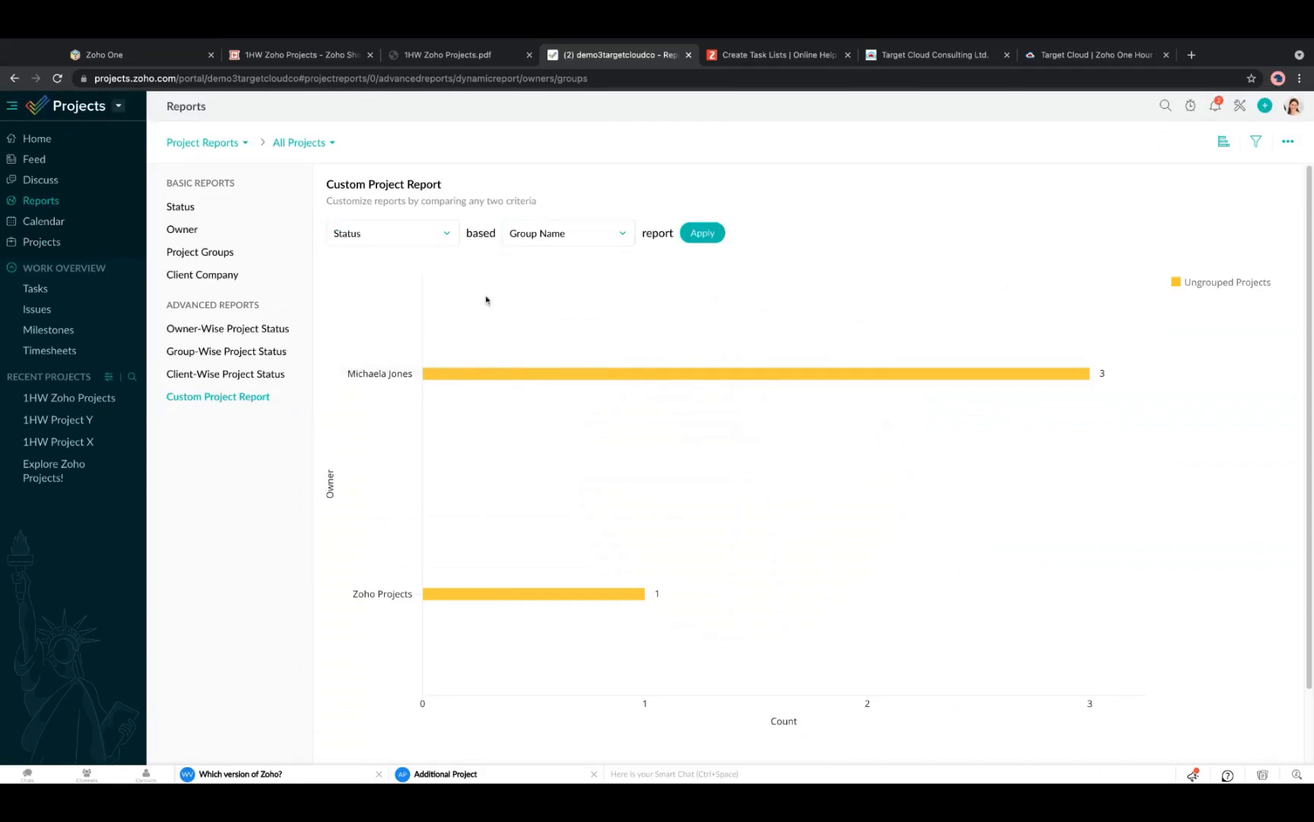
pyautogui.click(541, 240)
pyautogui.click(531, 284)
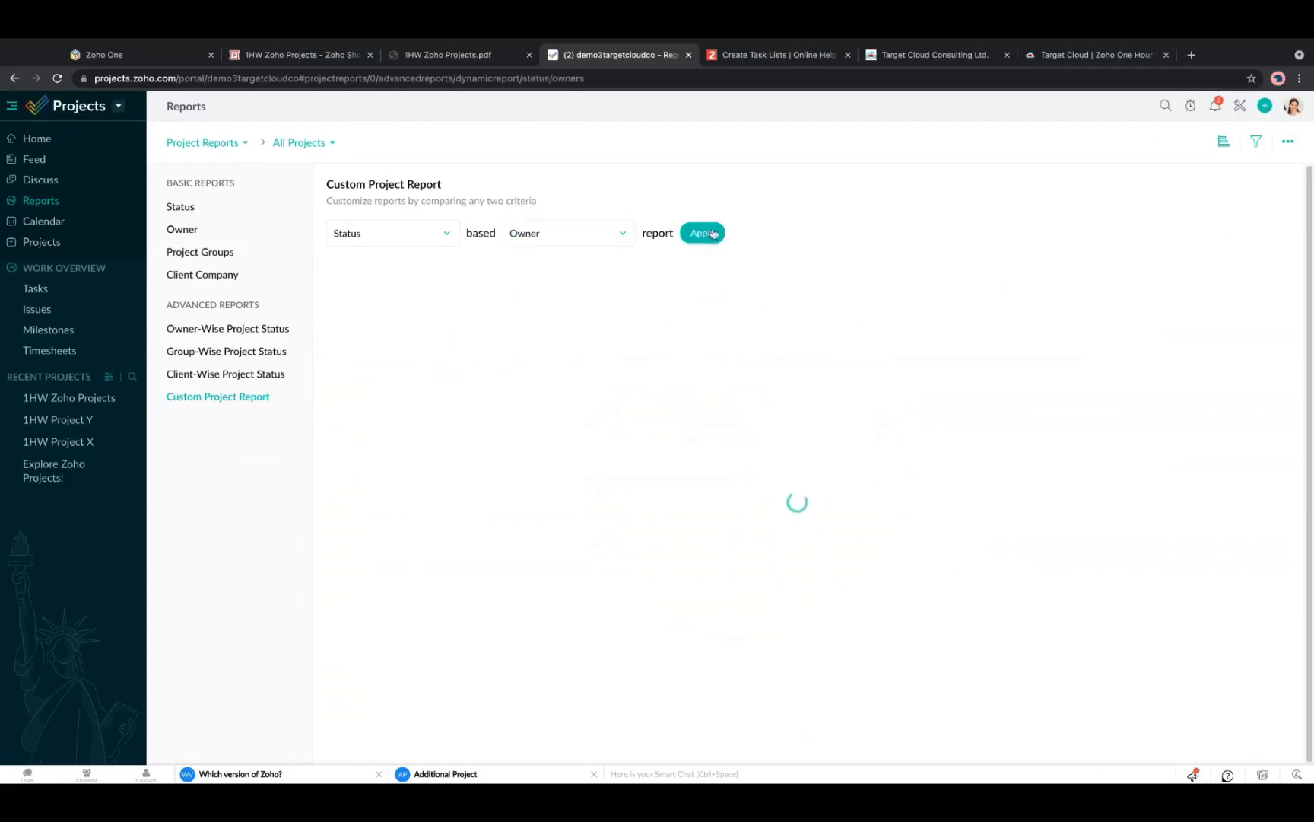
pyautogui.scroll(-1, 927, 373)
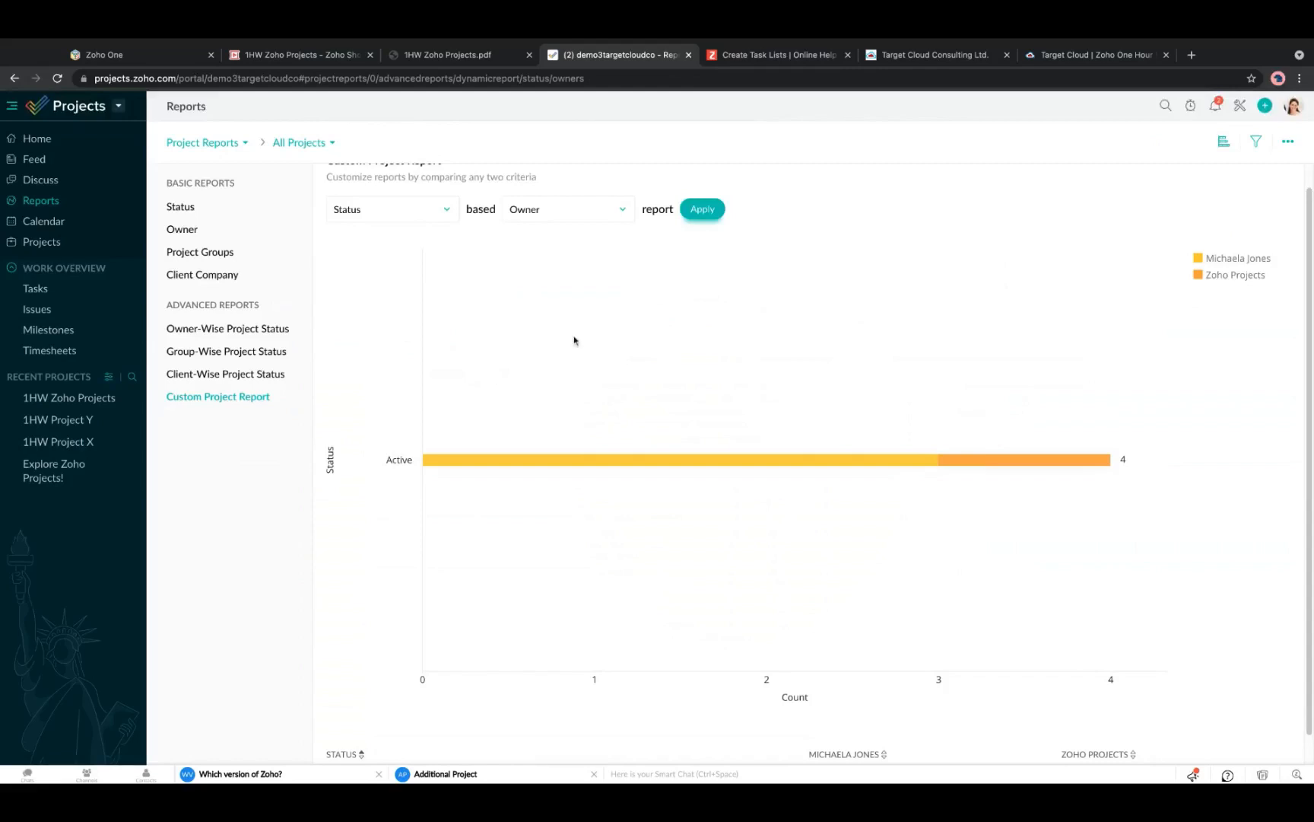
pyautogui.click(206, 144)
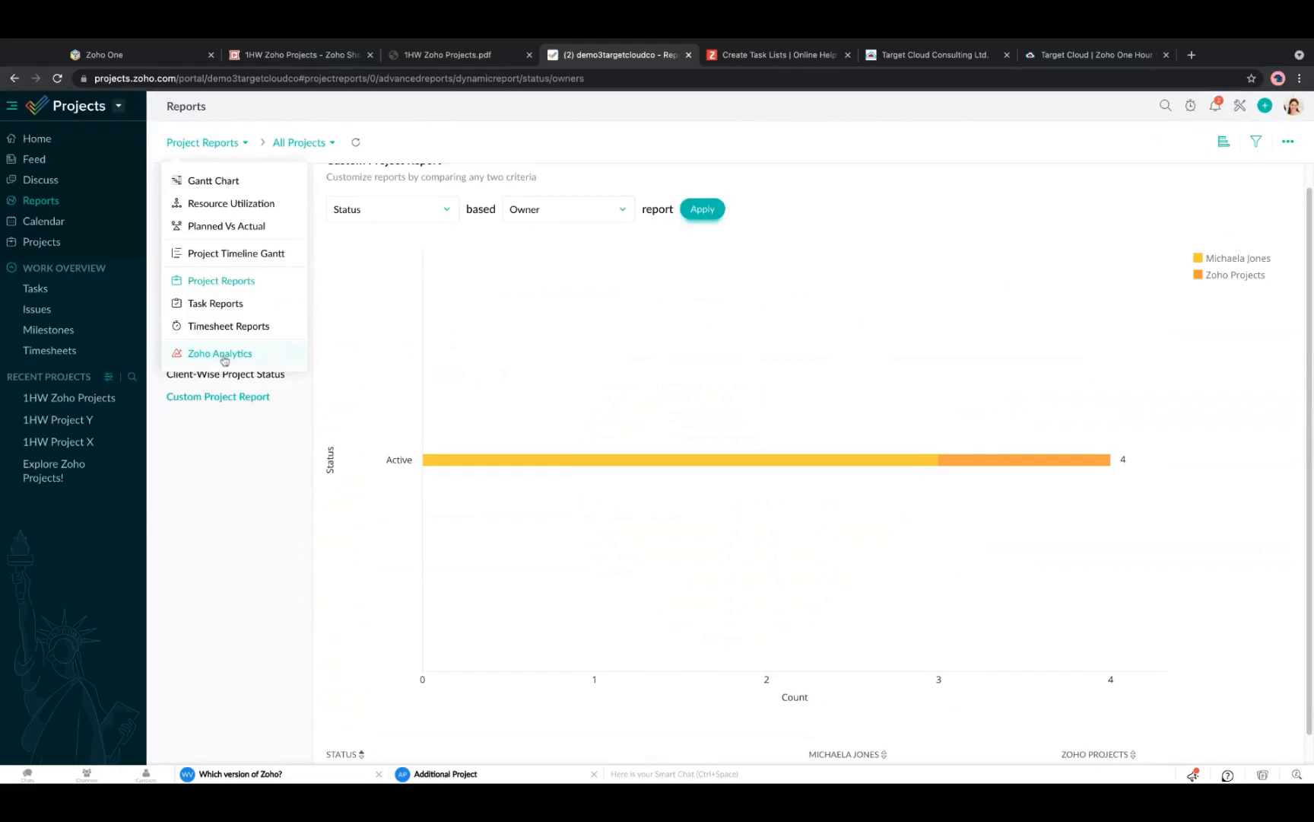
pyautogui.click(252, 458)
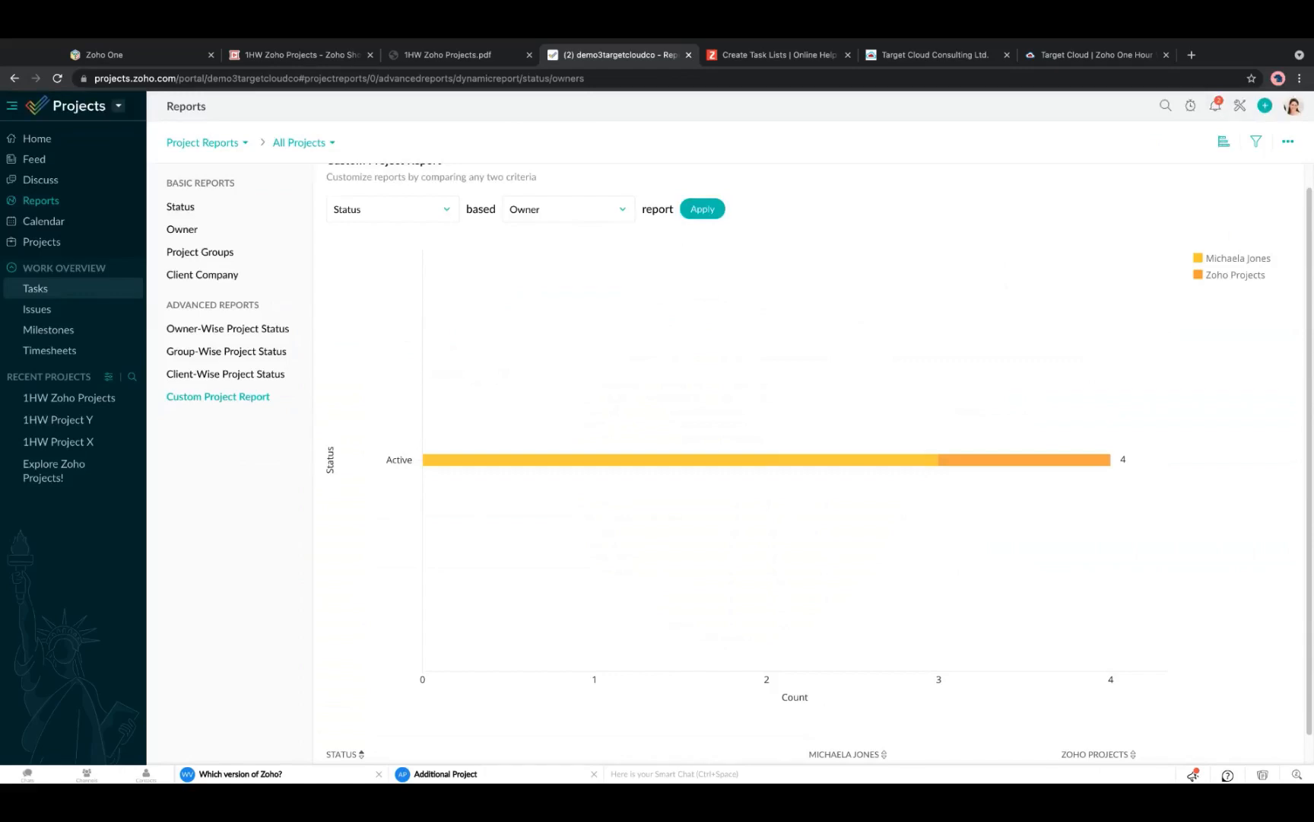
# Switch to the 1HW Zoho Projects presentation in Zoho Show and open slide 3.
pyautogui.click(289, 56)
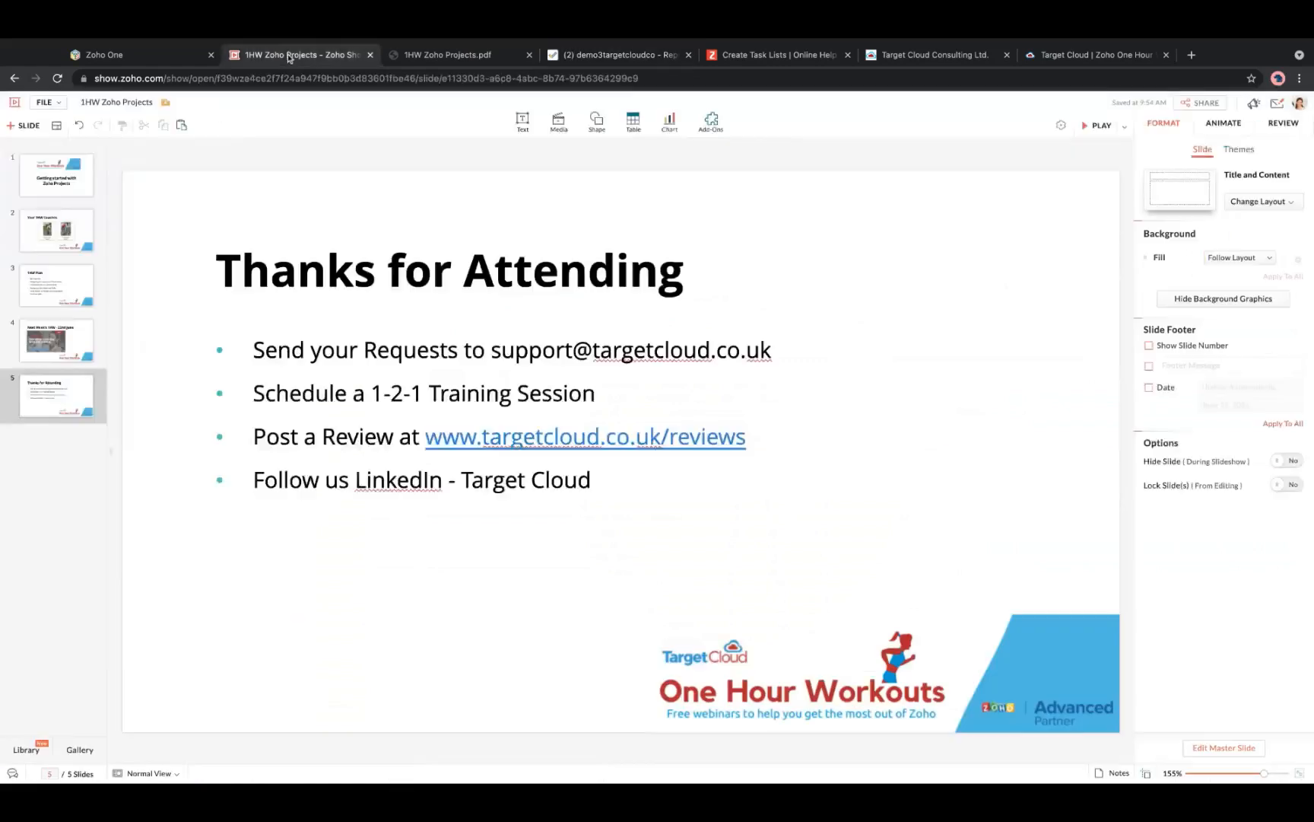
pyautogui.click(57, 285)
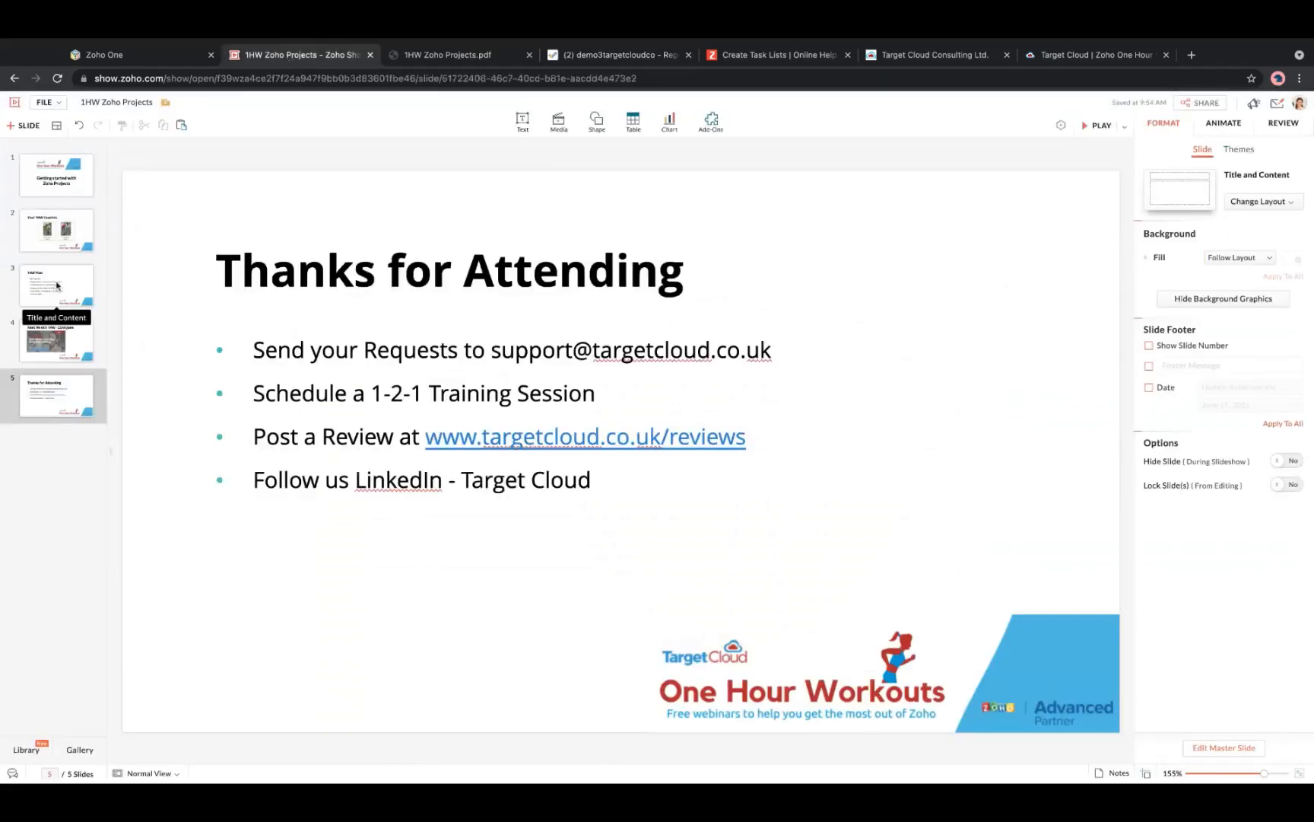